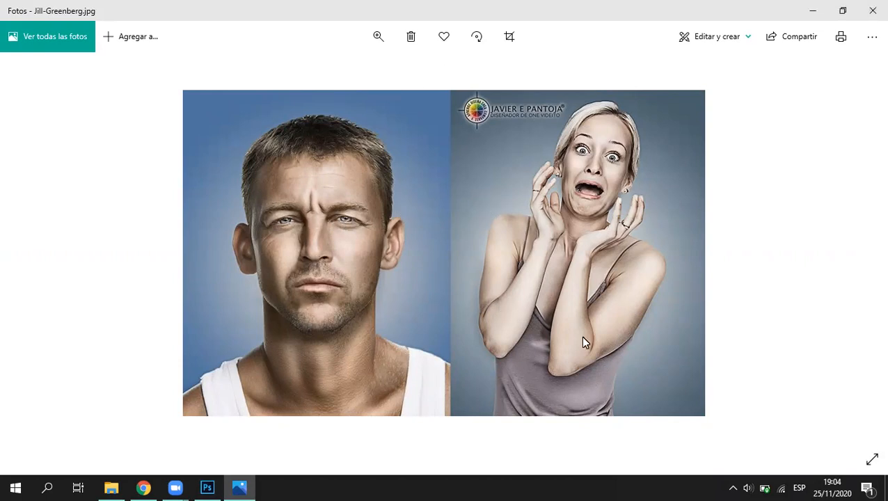
Examine the light and shadow areas on both portraits in Jill-Greenberg.jpg, circling them on the faces, arms and neck with freehand annotations
{"action": "key", "text": "alt+F4"}
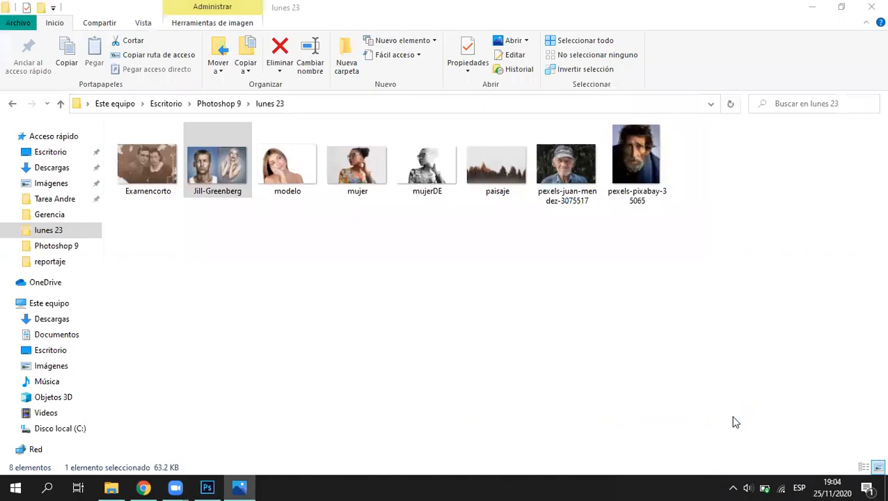
{"action": "key", "text": "alt+F4"}
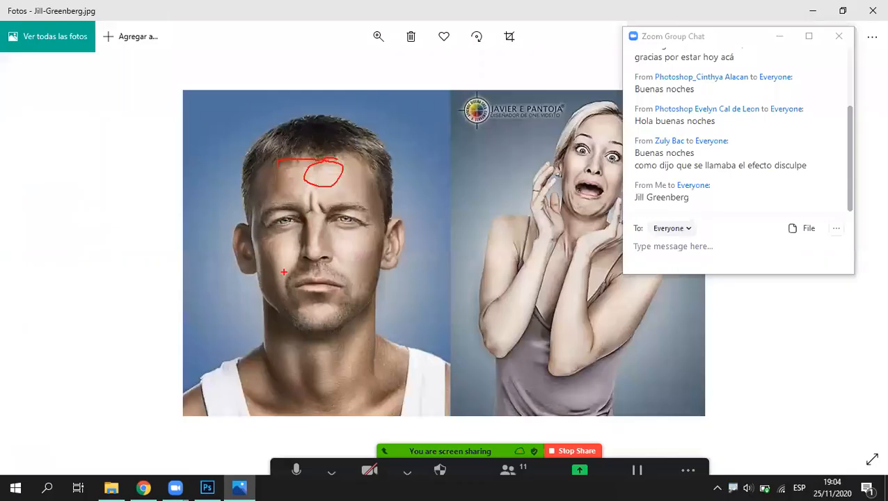
{"action": "left_click_drag", "start_coordinate": [264, 249], "coordinate": [261, 289]}
{"action": "left_click_drag", "start_coordinate": [597, 124], "coordinate": [591, 137]}
{"action": "mouse_move", "coordinate": [515, 237]}
{"action": "left_mouse_down"}
{"action": "mouse_move", "coordinate": [491, 249]}
{"action": "mouse_move", "coordinate": [503, 233]}
{"action": "left_mouse_up"}
{"action": "left_click_drag", "start_coordinate": [578, 308], "coordinate": [591, 325]}
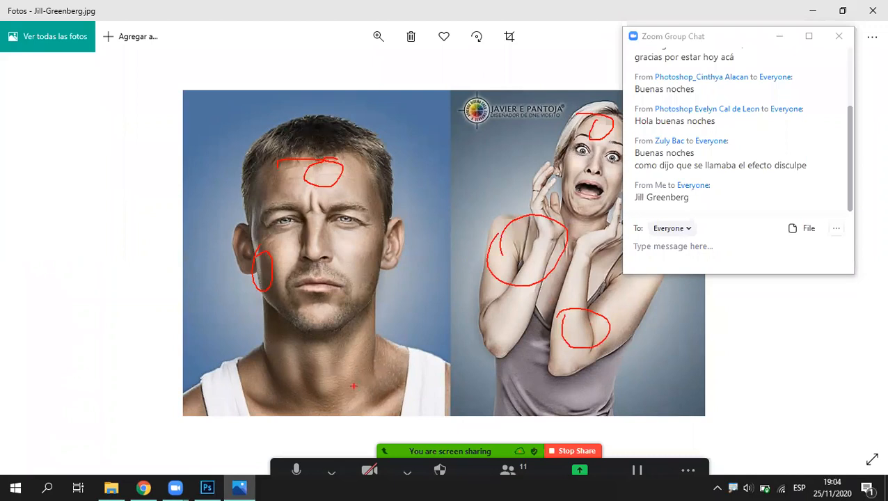
{"action": "left_click_drag", "start_coordinate": [327, 370], "coordinate": [306, 357]}
{"action": "key", "text": "alt+s"}
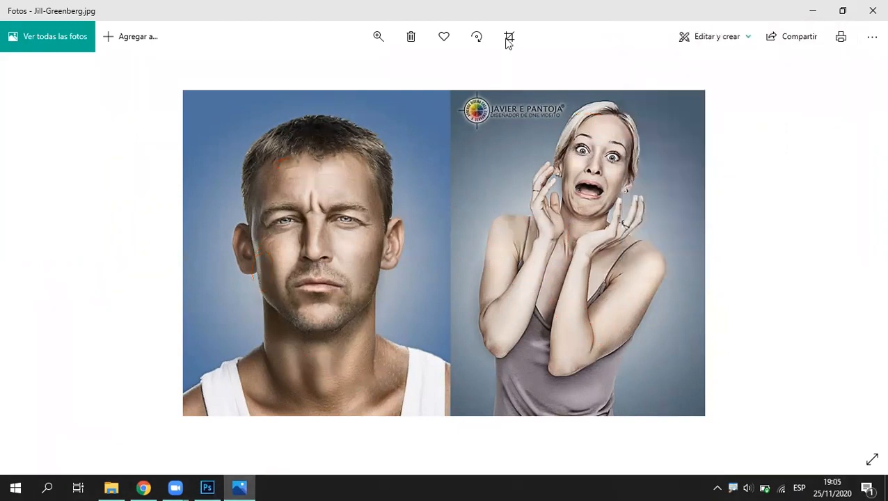
Close the example photo, switch to Photoshop and open modelo.jpg from the lunes 23 folder
{"action": "left_click", "coordinate": [862, 18]}
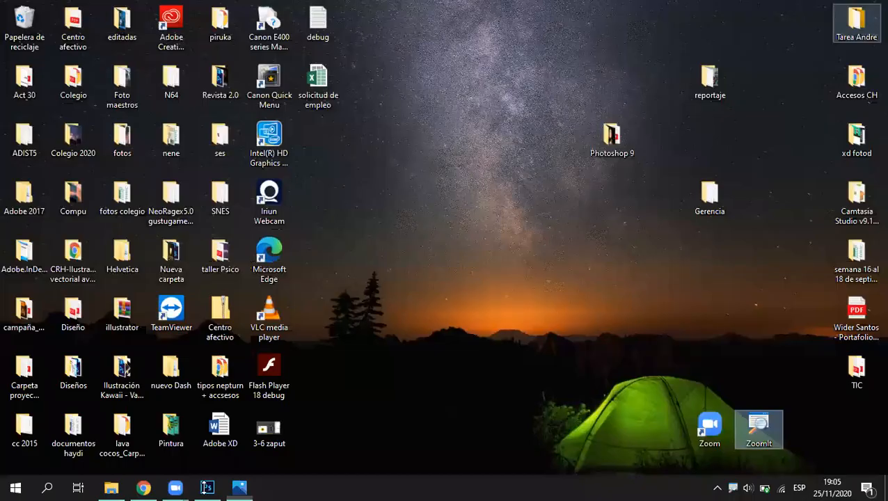
{"action": "left_click", "coordinate": [206, 486]}
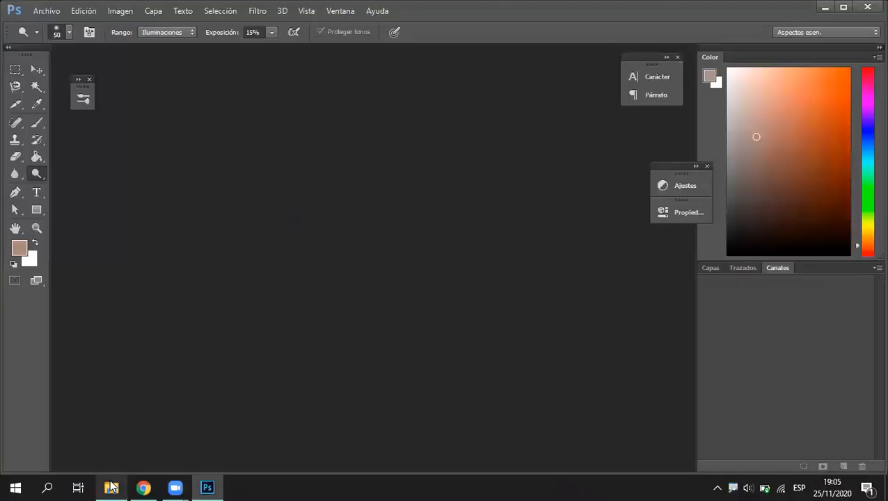
{"action": "mouse_move", "coordinate": [111, 487]}
{"action": "left_click", "coordinate": [110, 459]}
{"action": "left_click", "coordinate": [553, 170]}
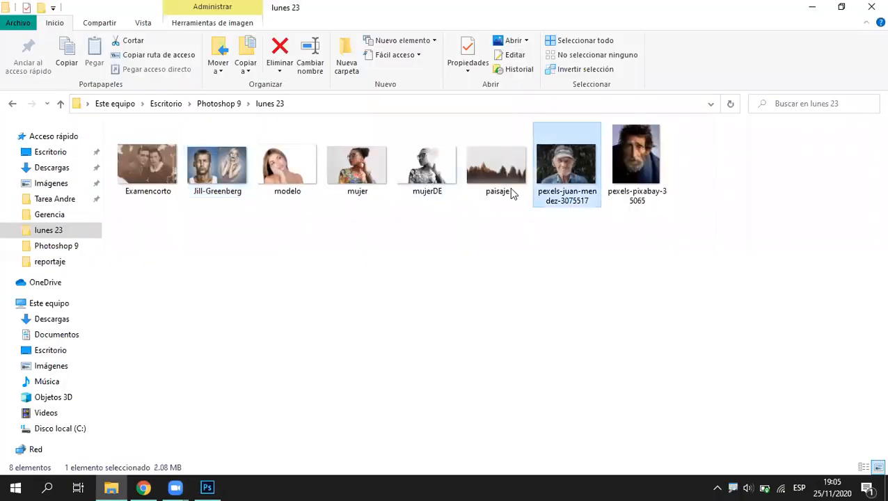
{"action": "left_click_drag", "start_coordinate": [287, 167], "coordinate": [320, 212]}
{"action": "left_click", "coordinate": [388, 263]}
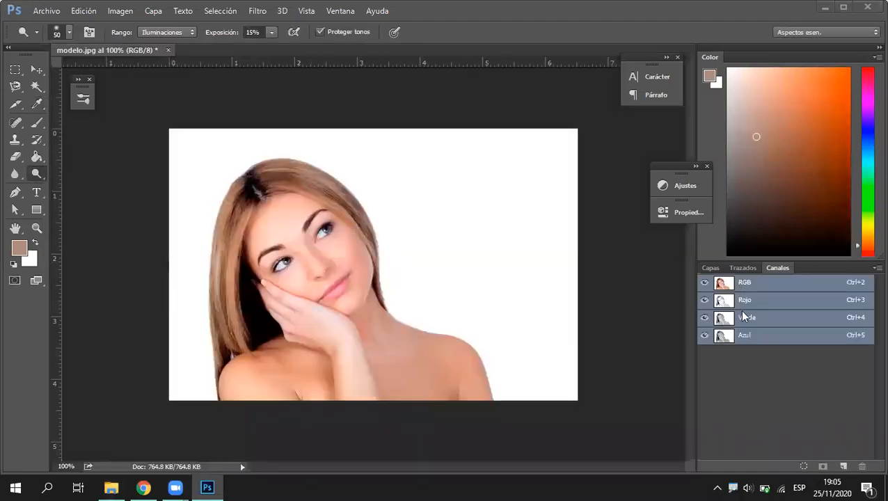
Show the layers of modelo.jpg and activate the Move tool
{"action": "left_click", "coordinate": [701, 267]}
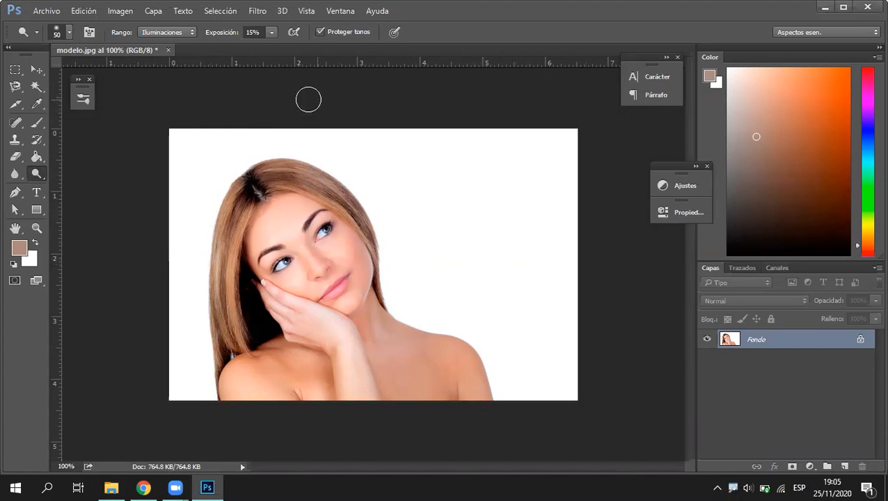
{"action": "left_click", "coordinate": [36, 69]}
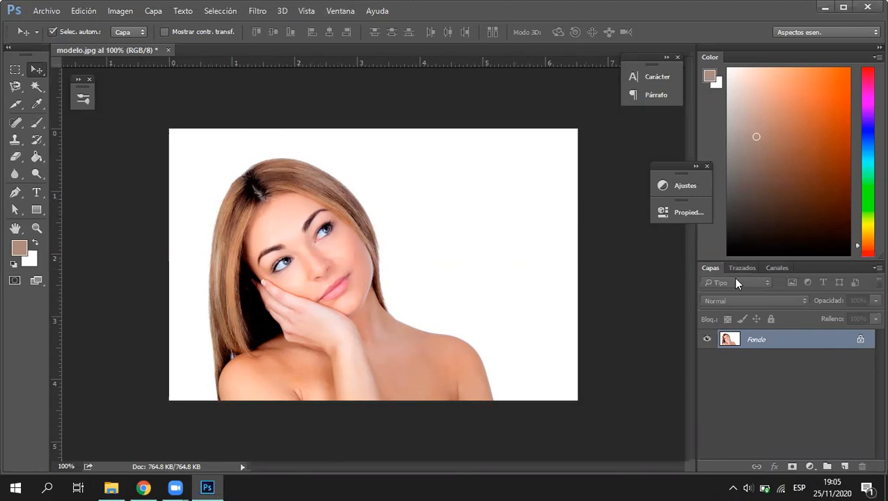
{"action": "key", "text": "XF86AudioLowerVolume"}
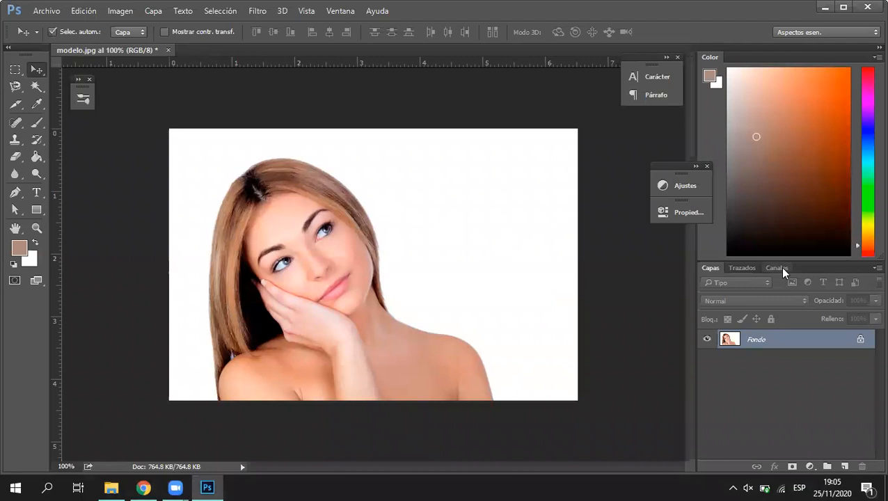
Show the image's colour channels and check the Canales entry in the list of available windows
{"action": "left_click", "coordinate": [666, 235]}
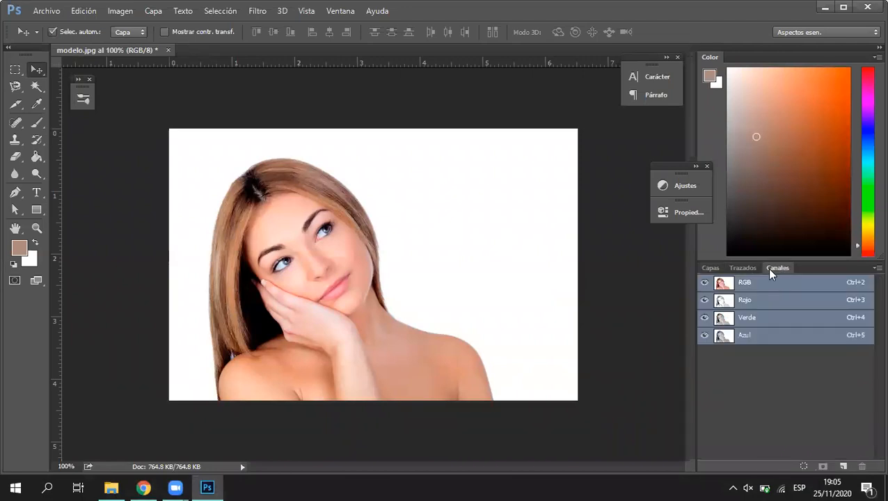
{"action": "left_click", "coordinate": [333, 12]}
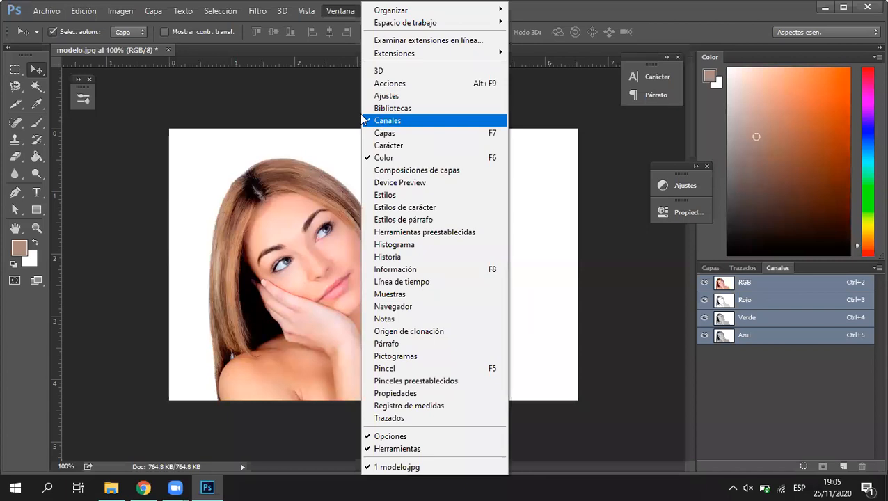
{"action": "left_click", "coordinate": [769, 272]}
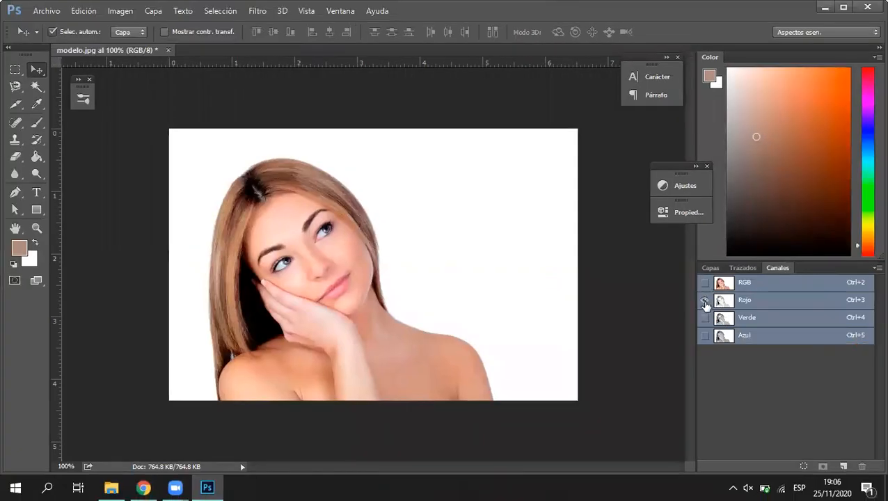
Compare the Rojo, Verde and Azul channels by isolating each one repeatedly, and bring back the full RGB view
{"action": "left_click", "coordinate": [705, 304]}
{"action": "left_click", "coordinate": [704, 317]}
{"action": "left_click", "coordinate": [704, 300]}
{"action": "left_click", "coordinate": [704, 335]}
{"action": "left_click", "coordinate": [704, 300]}
{"action": "left_click", "coordinate": [704, 317]}
{"action": "left_click", "coordinate": [704, 300]}
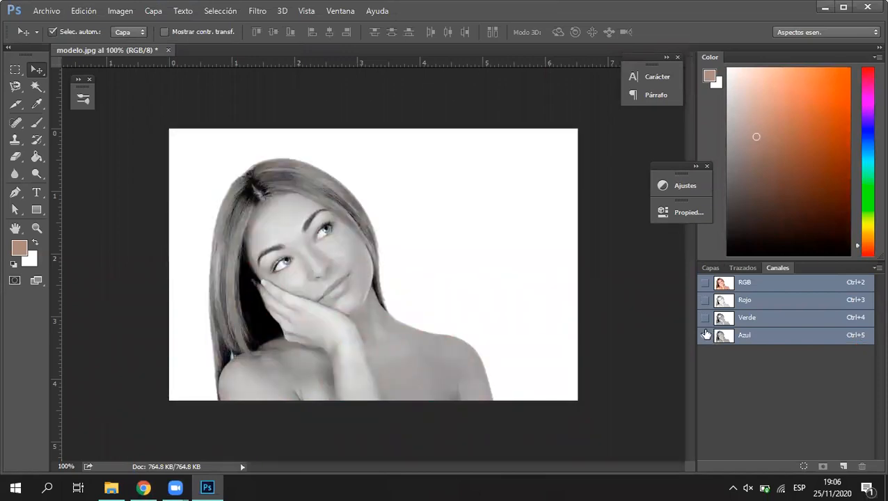
{"action": "left_click", "coordinate": [704, 317]}
{"action": "left_click", "coordinate": [704, 335]}
{"action": "left_click", "coordinate": [704, 300]}
{"action": "left_click", "coordinate": [704, 317]}
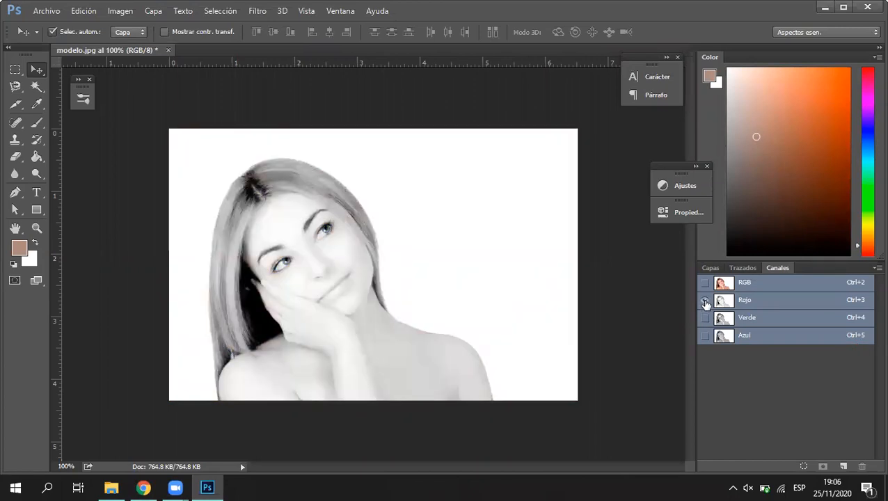
{"action": "left_click", "coordinate": [704, 317]}
{"action": "left_click", "coordinate": [704, 300]}
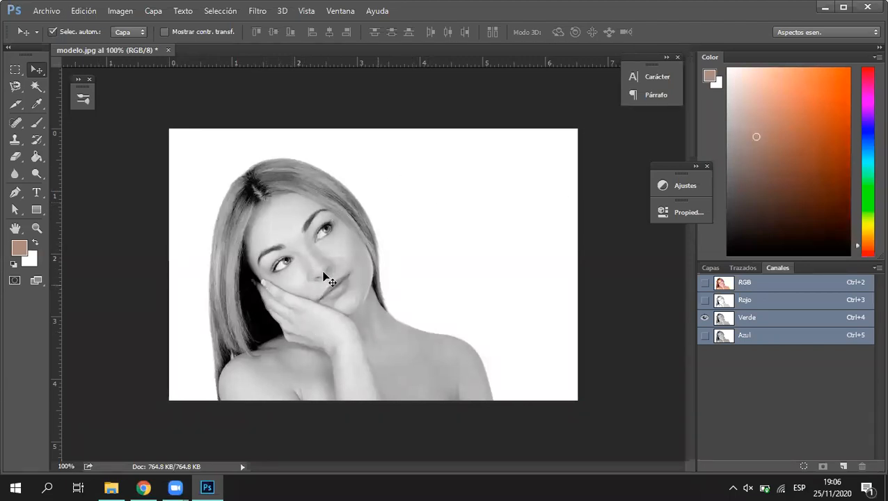
{"action": "left_click", "coordinate": [705, 317]}
{"action": "left_click", "coordinate": [704, 335]}
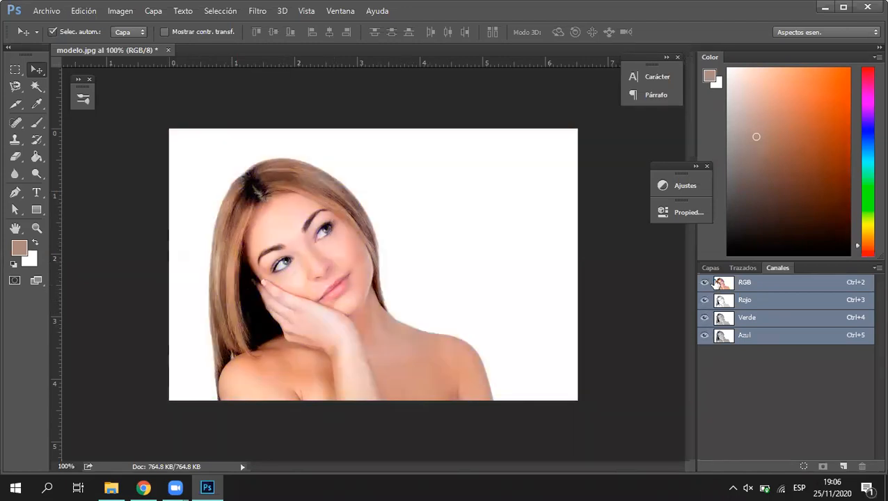
{"action": "left_click", "coordinate": [704, 299]}
{"action": "left_click", "coordinate": [704, 317]}
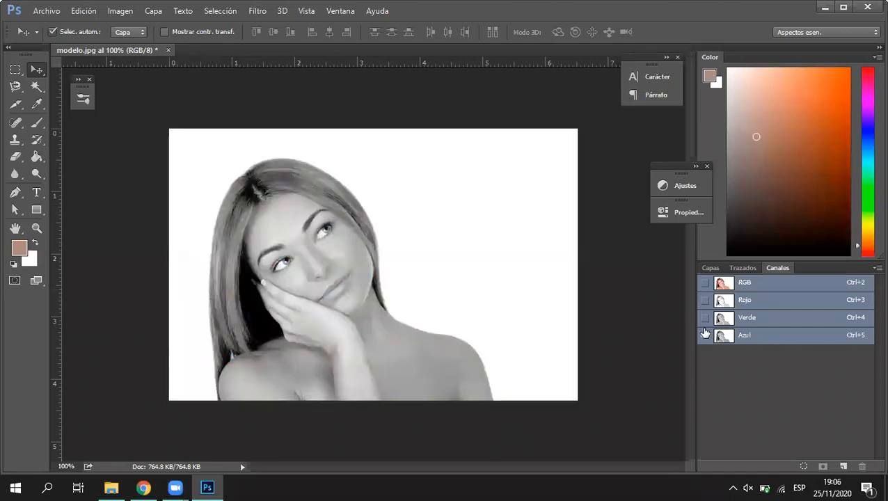
{"action": "left_click", "coordinate": [705, 317]}
{"action": "left_click", "coordinate": [704, 300]}
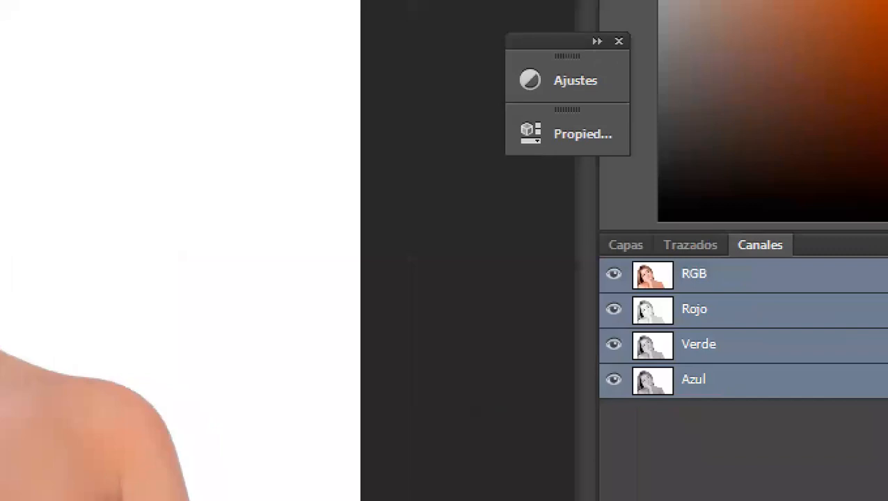
Mark the RGB, Rojo, Verde and Azul channels one by one with rectangular annotations in the magnified view
{"action": "left_click_drag", "start_coordinate": [578, 257], "coordinate": [753, 293]}
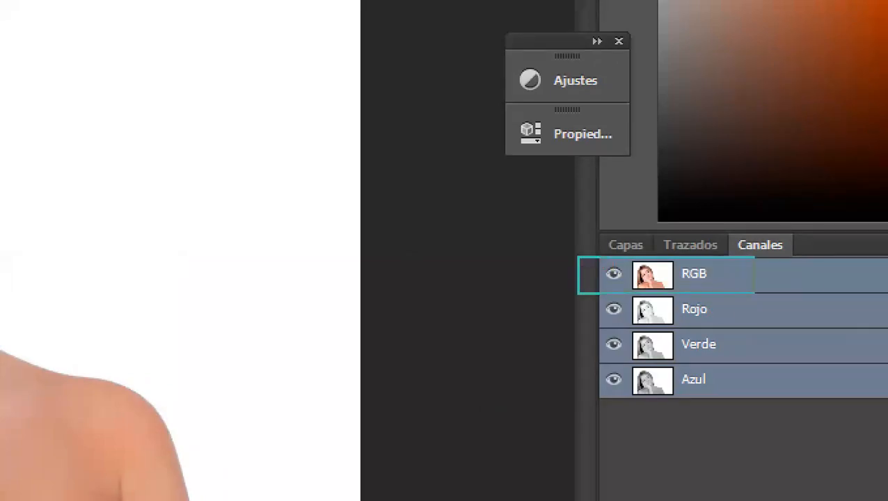
{"action": "mouse_move", "coordinate": [502, 294]}
{"action": "left_mouse_down"}
{"action": "mouse_move", "coordinate": [598, 319]}
{"action": "mouse_move", "coordinate": [599, 335]}
{"action": "mouse_move", "coordinate": [799, 328]}
{"action": "left_mouse_up"}
{"action": "mouse_move", "coordinate": [540, 333]}
{"action": "left_mouse_down"}
{"action": "mouse_move", "coordinate": [580, 334]}
{"action": "mouse_move", "coordinate": [605, 359]}
{"action": "mouse_move", "coordinate": [783, 355]}
{"action": "left_mouse_up"}
{"action": "mouse_move", "coordinate": [595, 367]}
{"action": "left_mouse_down"}
{"action": "mouse_move", "coordinate": [697, 396]}
{"action": "mouse_move", "coordinate": [786, 396]}
{"action": "left_mouse_up"}
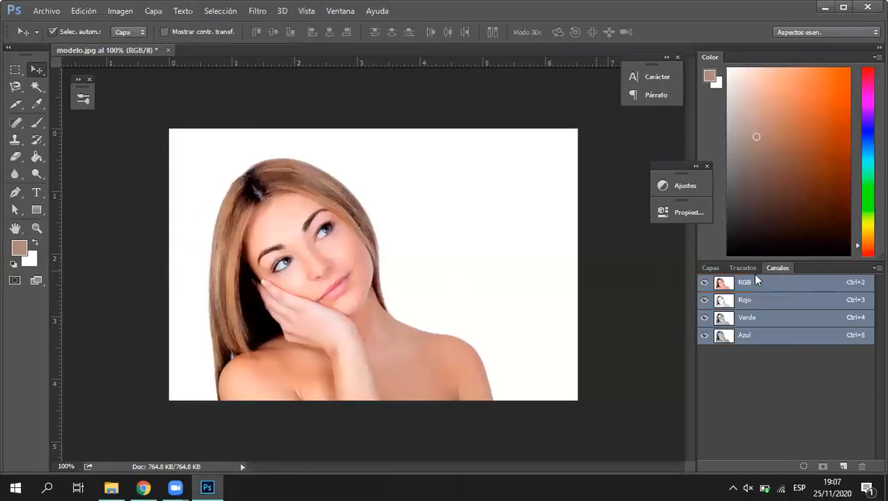
Return to the layer list and review the available image colour modes and bit depths without changing them
{"action": "left_click", "coordinate": [709, 268]}
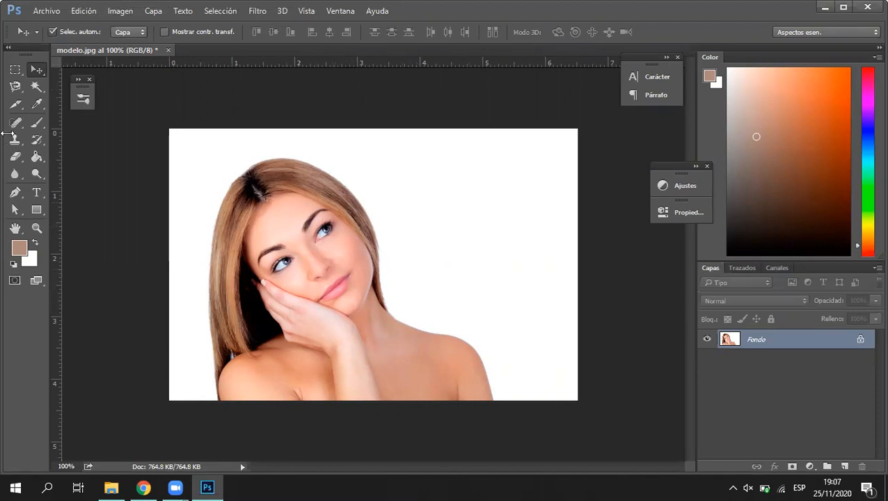
{"action": "left_click", "coordinate": [122, 13]}
{"action": "left_click", "coordinate": [121, 12]}
{"action": "left_click", "coordinate": [121, 12]}
{"action": "mouse_move", "coordinate": [132, 29]}
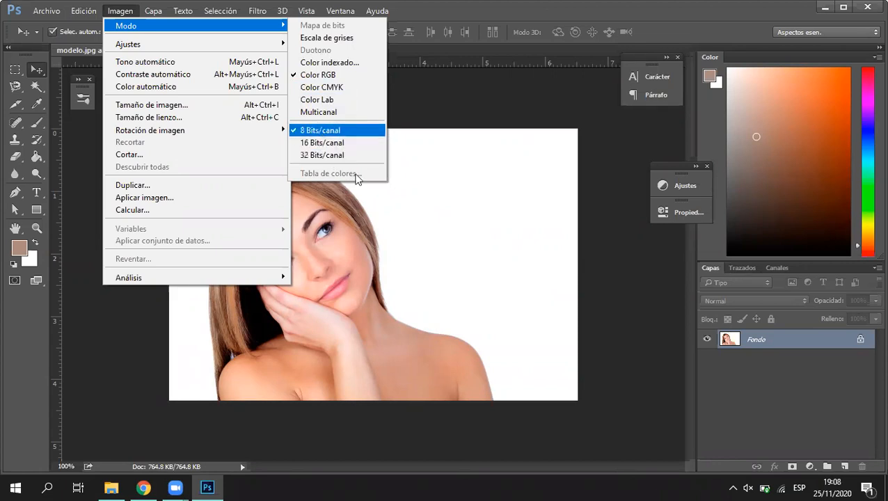
{"action": "left_click", "coordinate": [677, 294]}
Try to move the locked Fondo layer, and duplicate it as a new layer
{"action": "left_click", "coordinate": [465, 287]}
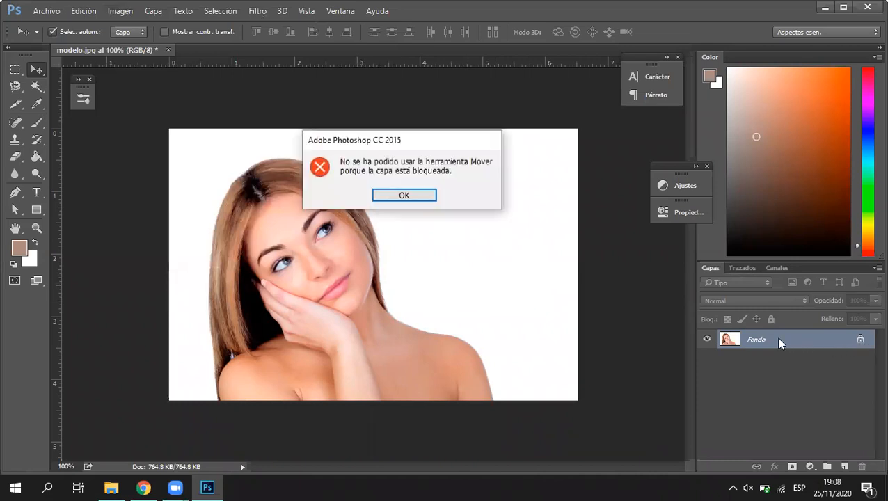
{"action": "key", "text": "Return"}
{"action": "key", "text": "ctrl+j"}
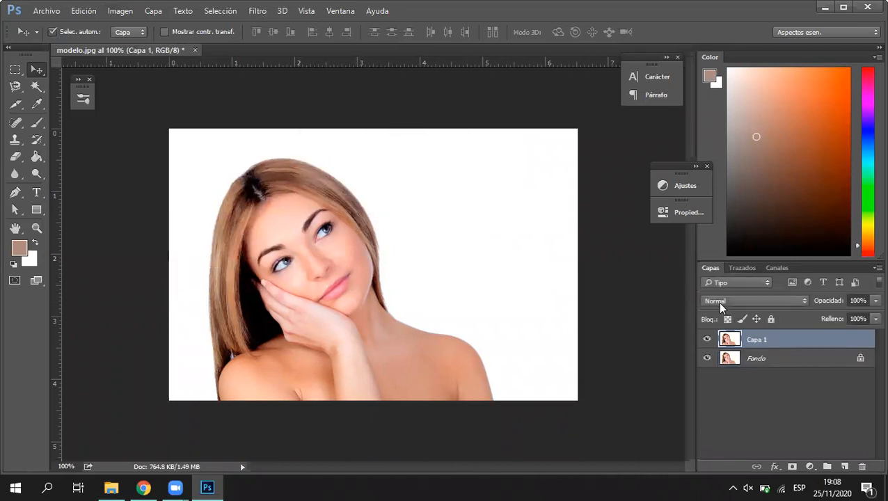
Examine the blend modes offered for the duplicate layer, annotating the groups from Disolver to Dividir, and leave the mode at Normal
{"action": "left_click", "coordinate": [717, 302]}
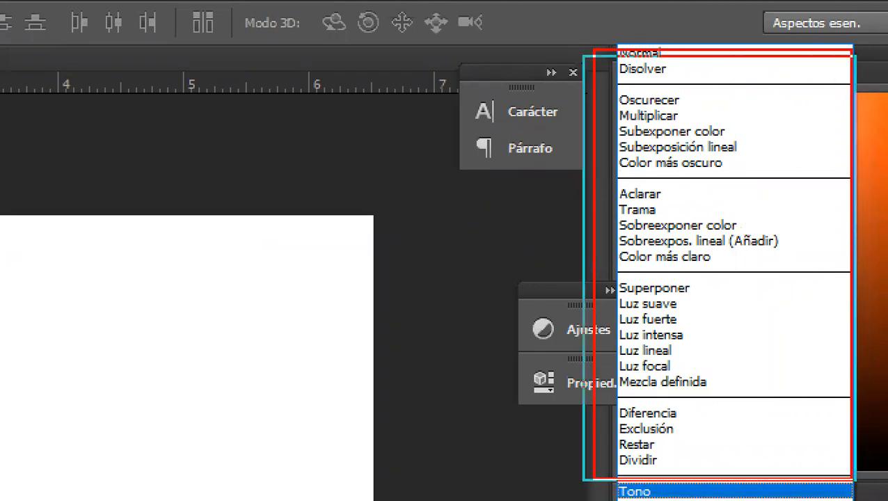
{"action": "mouse_move", "coordinate": [625, 97]}
{"action": "left_mouse_down"}
{"action": "mouse_move", "coordinate": [645, 154]}
{"action": "mouse_move", "coordinate": [733, 173]}
{"action": "mouse_move", "coordinate": [697, 366]}
{"action": "left_mouse_up"}
{"action": "key", "text": "ctrl+z"}
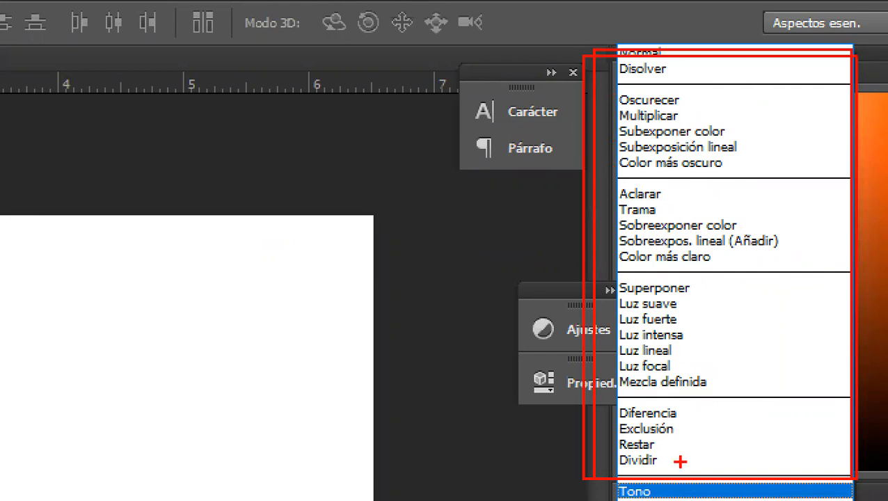
{"action": "left_click_drag", "start_coordinate": [621, 476], "coordinate": [685, 465]}
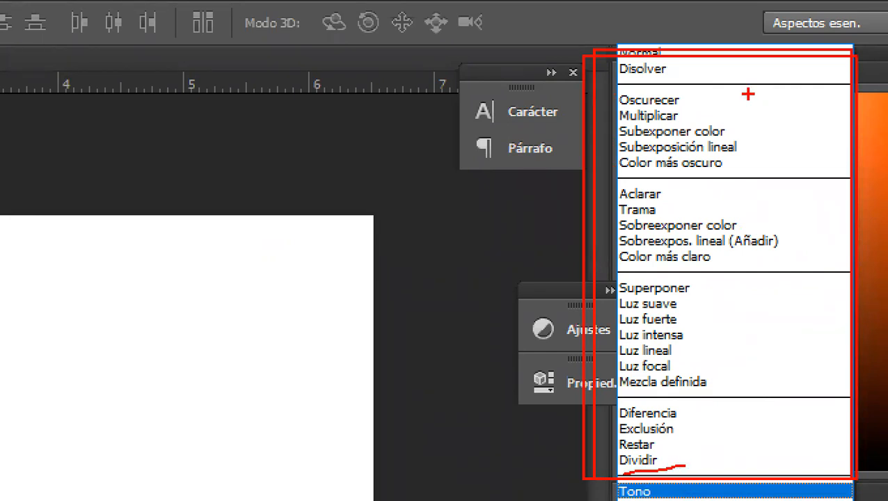
{"action": "mouse_move", "coordinate": [747, 64]}
{"action": "left_mouse_down"}
{"action": "mouse_move", "coordinate": [644, 67]}
{"action": "mouse_move", "coordinate": [449, 334]}
{"action": "mouse_move", "coordinate": [824, 413]}
{"action": "mouse_move", "coordinate": [587, 120]}
{"action": "left_mouse_up"}
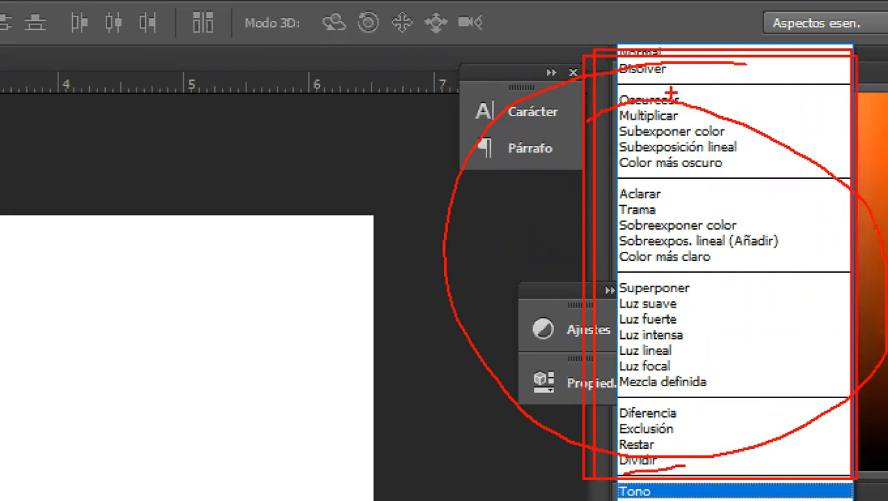
{"action": "key", "text": "Escape"}
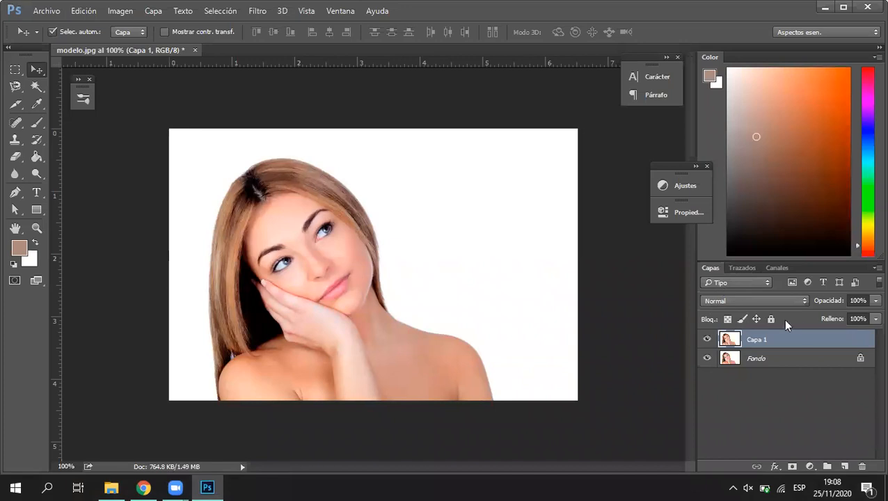
{"action": "left_click", "coordinate": [739, 302]}
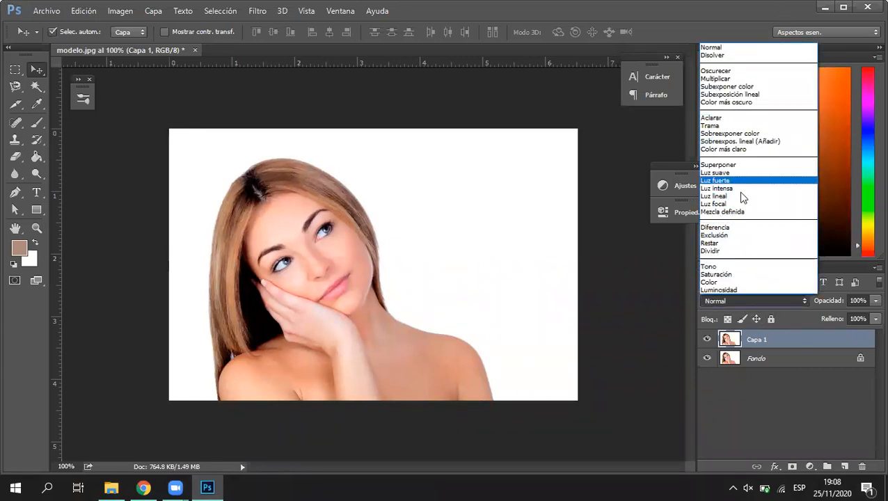
{"action": "left_click", "coordinate": [743, 301]}
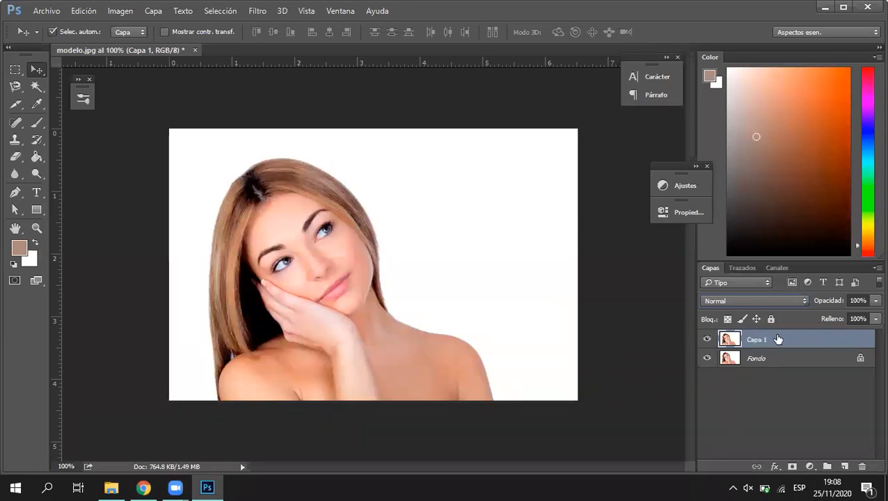
Delete the duplicate layer Capa 1
{"action": "left_click", "coordinate": [861, 468]}
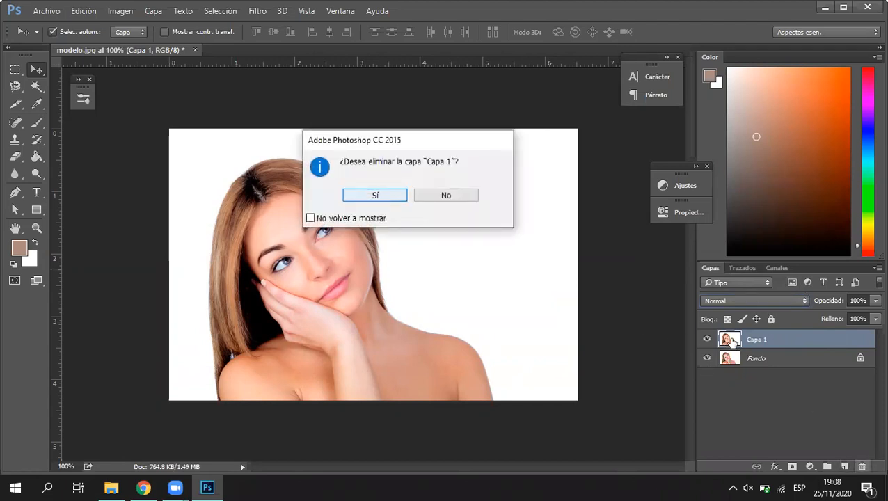
{"action": "key", "text": "Return"}
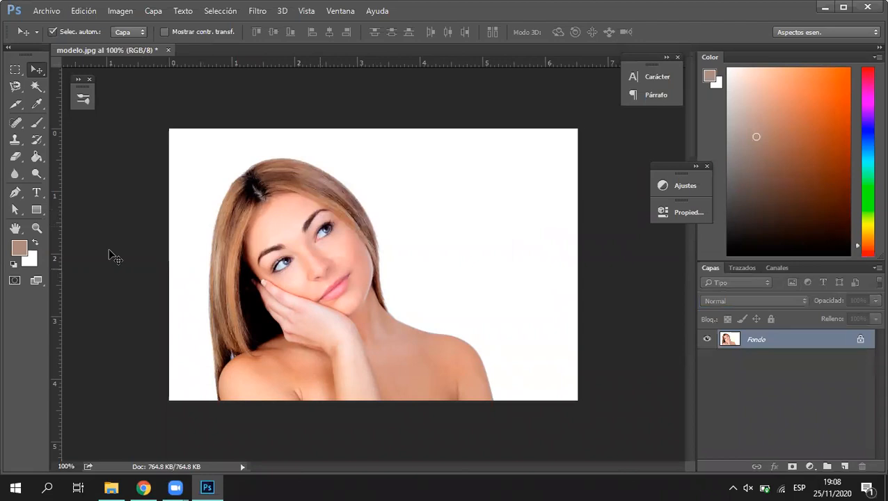
Convert modelo.jpg from RGB to the Color Lab image mode, keeping 8 bits per channel
{"action": "left_click", "coordinate": [120, 10]}
{"action": "mouse_move", "coordinate": [192, 26]}
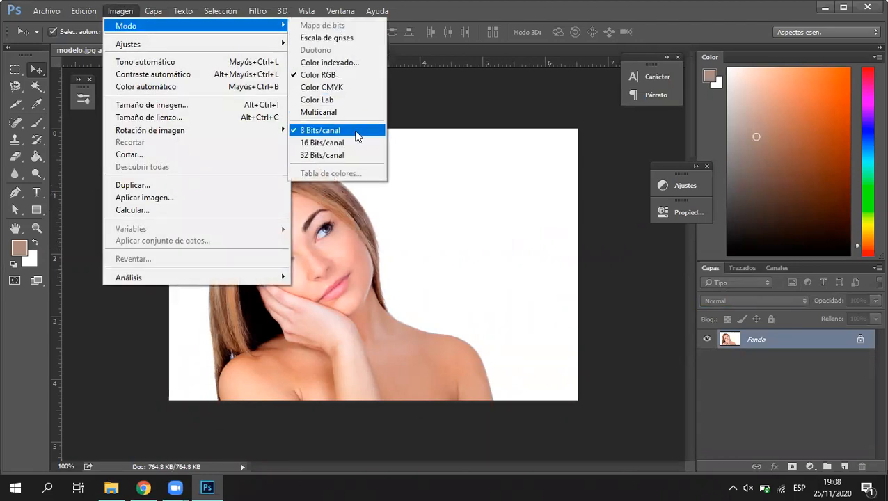
{"action": "left_click", "coordinate": [307, 100]}
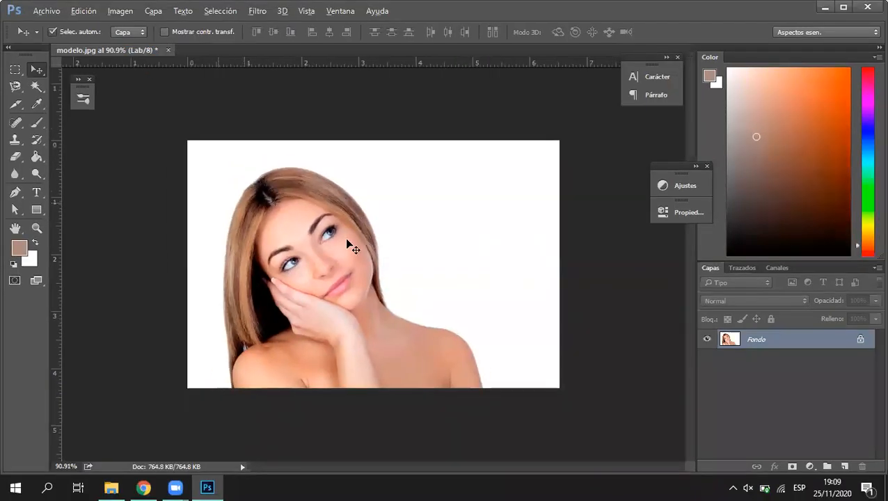
{"action": "scroll", "coordinate": [353, 240], "scroll_direction": "up", "scroll_amount": 2}
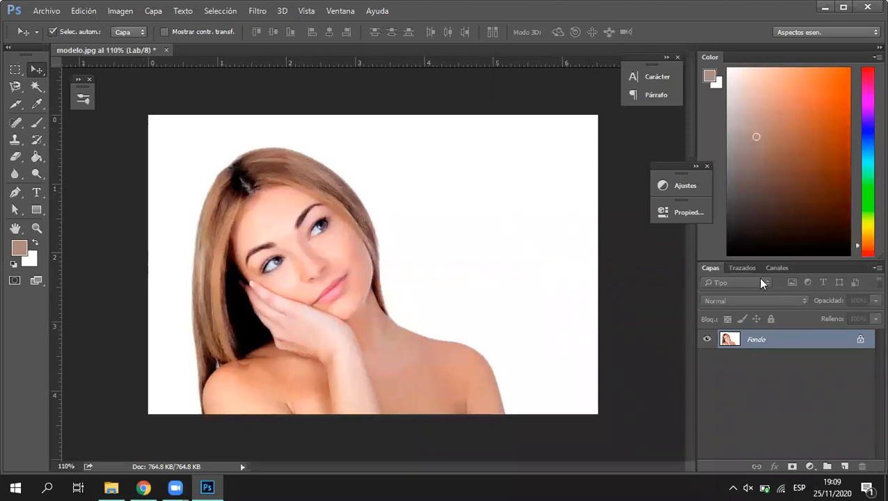
Float the channel list beside the portrait and display only the Luminosidad channel
{"action": "left_click_drag", "start_coordinate": [774, 268], "coordinate": [406, 113]}
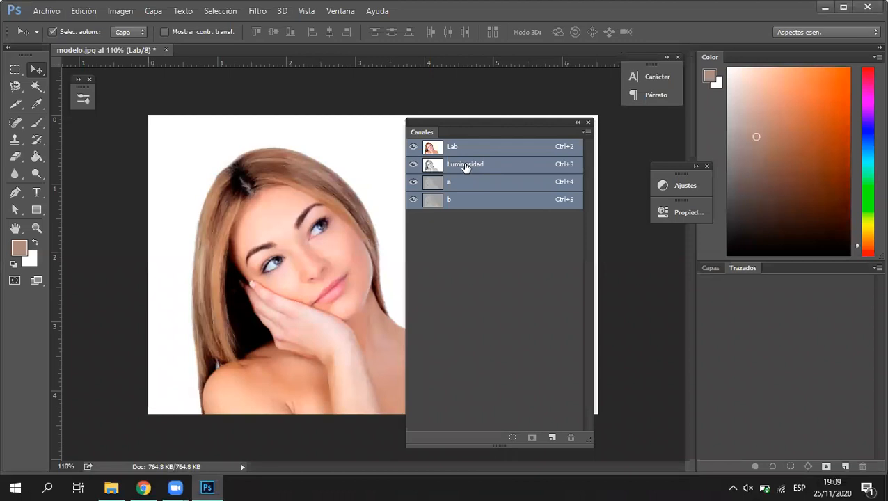
{"action": "left_click", "coordinate": [464, 165]}
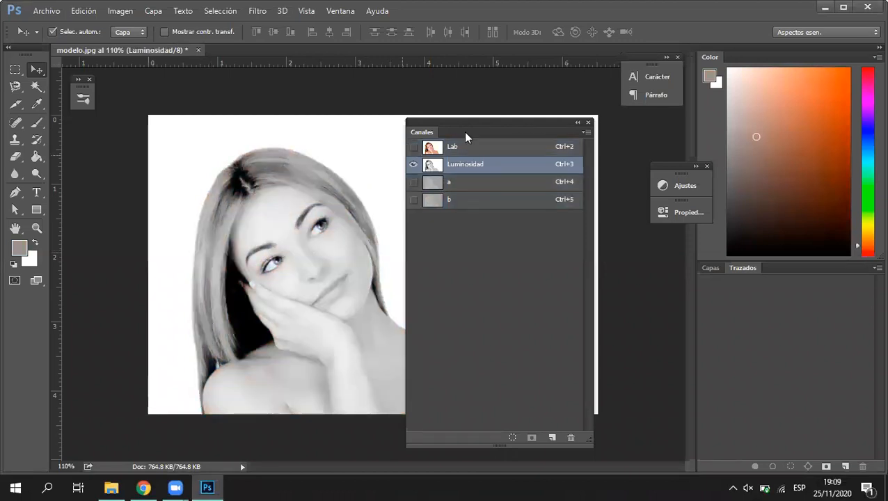
{"action": "left_click_drag", "start_coordinate": [467, 122], "coordinate": [727, 120]}
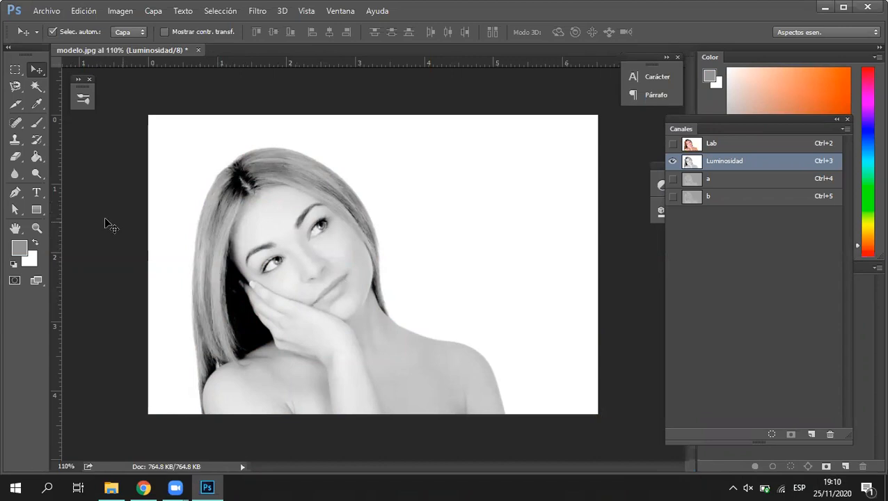
Review the toning tools Sobreexponer, Subexponer and Esponja, and activate Sobreexponer for the Luminosidad channel
{"action": "left_click", "coordinate": [38, 171]}
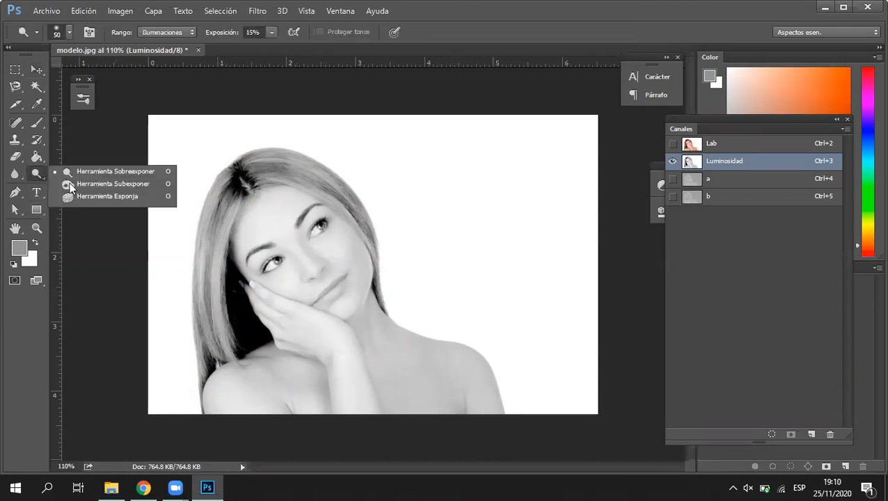
{"action": "left_click", "coordinate": [154, 180]}
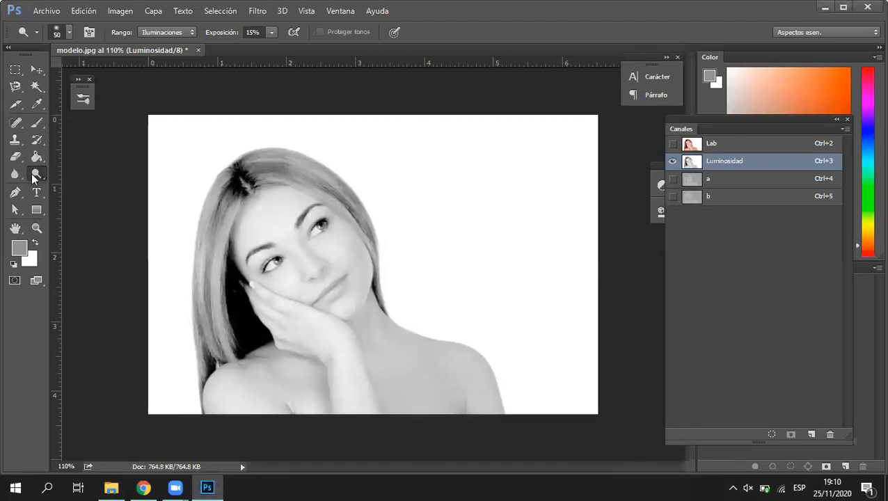
{"action": "right_click", "coordinate": [32, 175]}
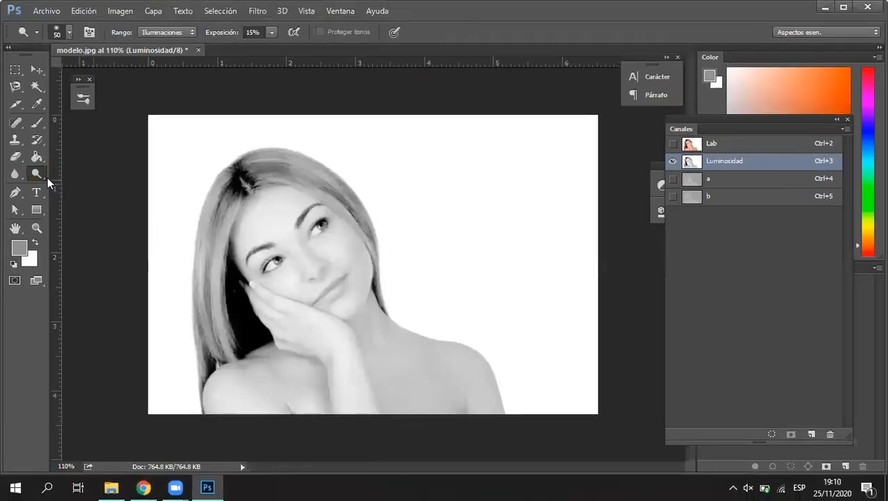
{"action": "right_click", "coordinate": [15, 174]}
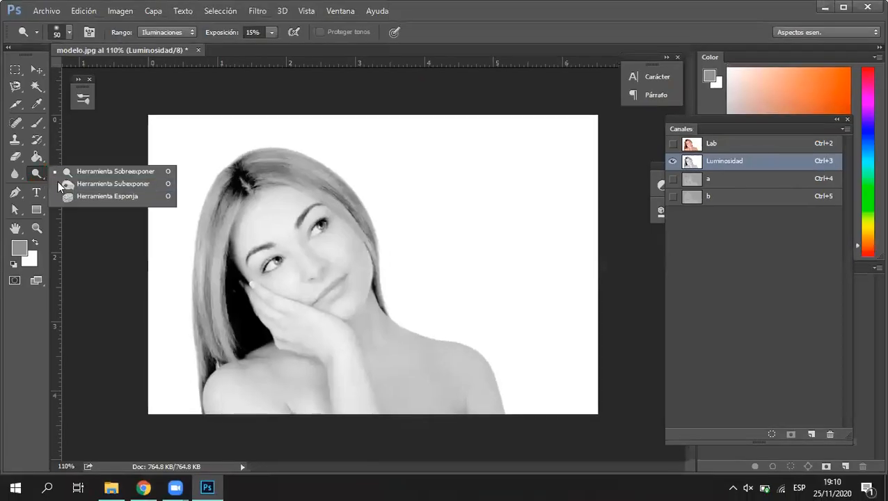
{"action": "left_click", "coordinate": [99, 165]}
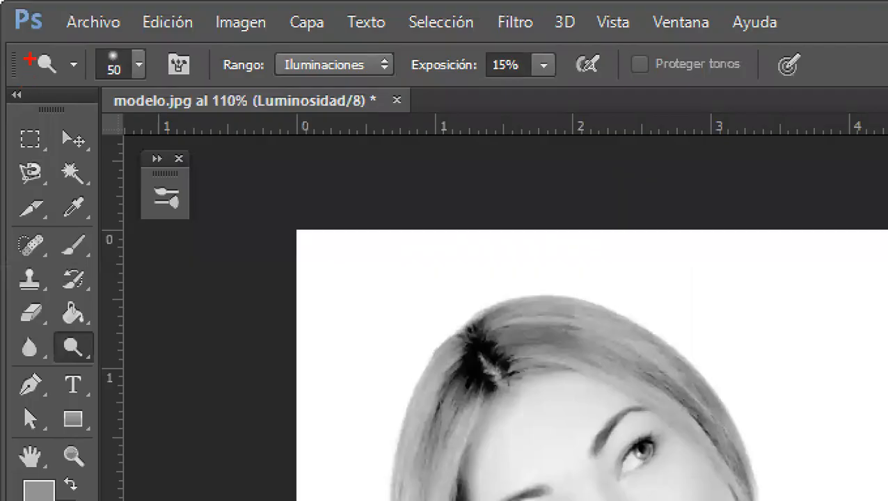
Outline the Sobreexponer tool's brush and range options, and set its range to Iluminaciones
{"action": "left_click_drag", "start_coordinate": [47, 36], "coordinate": [214, 82]}
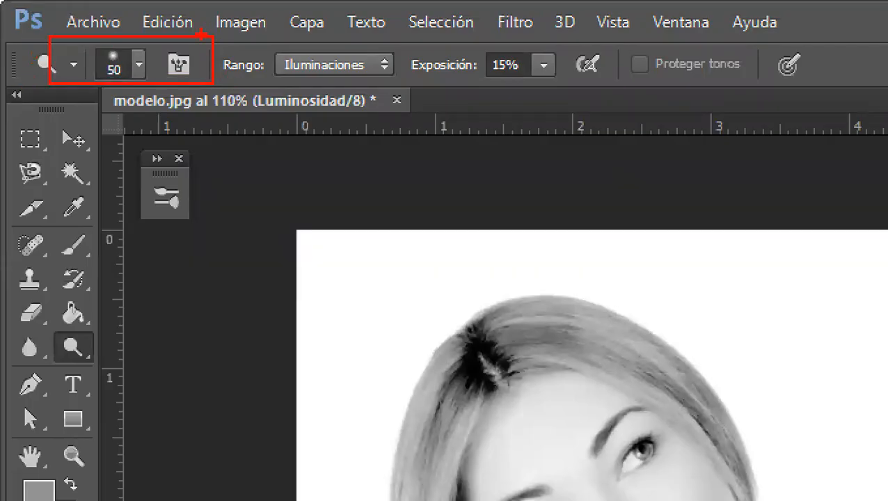
{"action": "left_click_drag", "start_coordinate": [90, 41], "coordinate": [197, 92]}
{"action": "left_click_drag", "start_coordinate": [90, 42], "coordinate": [152, 86]}
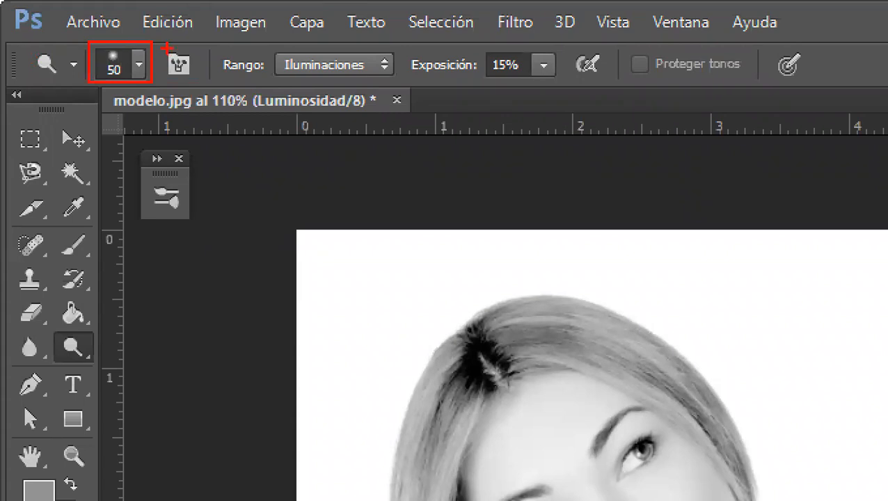
{"action": "mouse_move", "coordinate": [149, 45]}
{"action": "left_mouse_down"}
{"action": "mouse_move", "coordinate": [208, 89]}
{"action": "mouse_move", "coordinate": [195, 85]}
{"action": "left_mouse_up"}
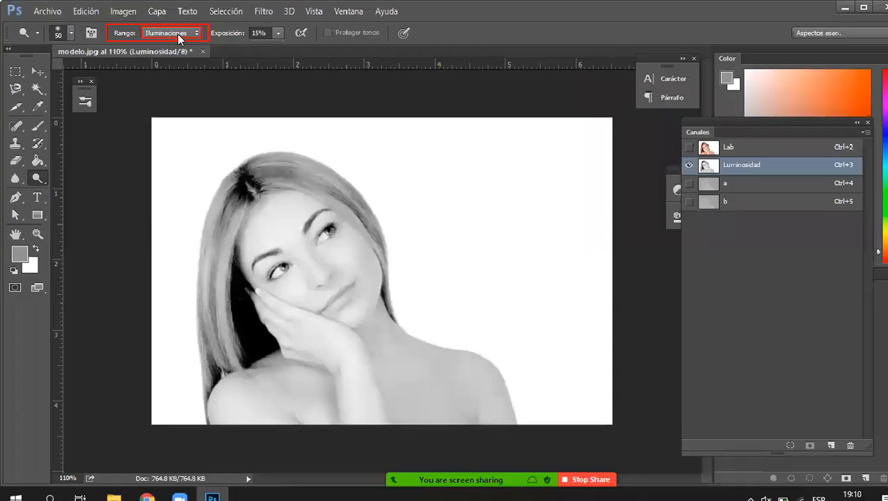
{"action": "left_click", "coordinate": [353, 67]}
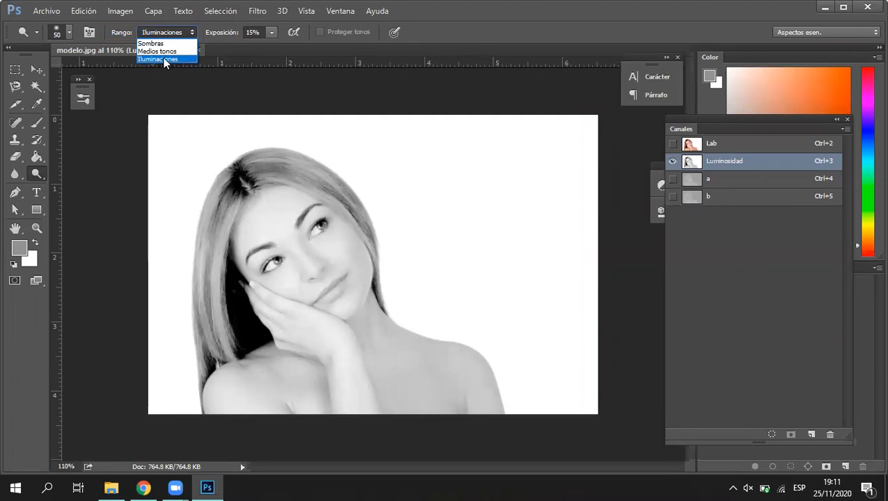
{"action": "left_click", "coordinate": [163, 58]}
{"action": "right_click", "coordinate": [35, 175]}
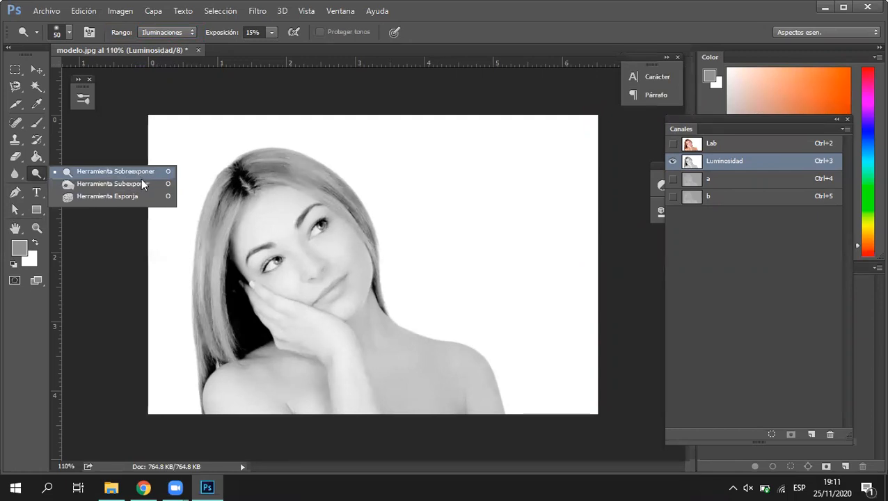
{"action": "left_click", "coordinate": [148, 31]}
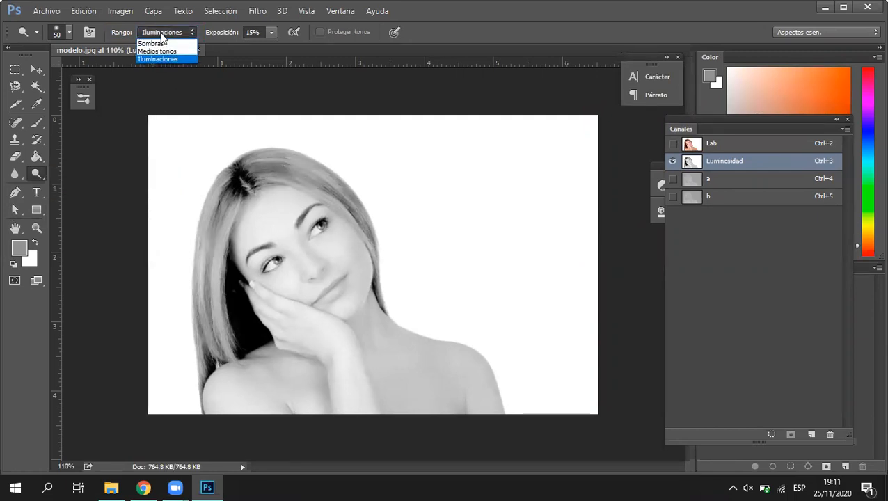
{"action": "left_click", "coordinate": [181, 58]}
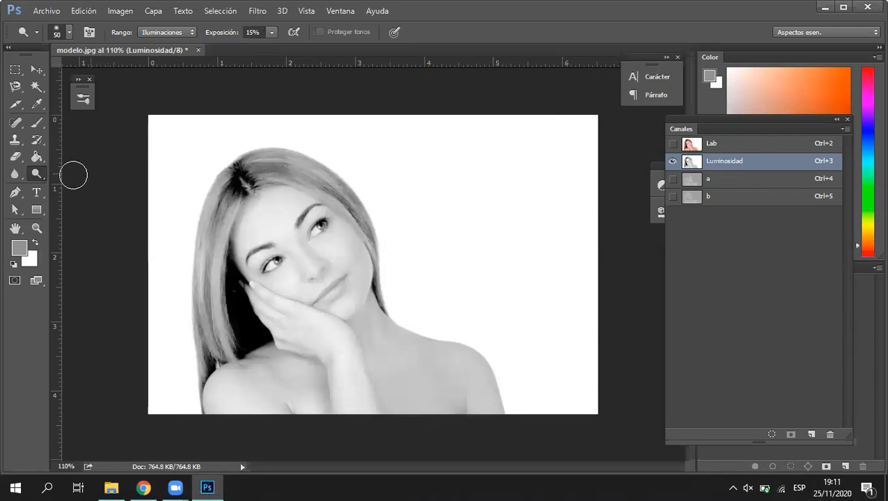
Set the Subexponer tool's range to Sombras, and return to the Sobreexponer tool
{"action": "left_click", "coordinate": [33, 174]}
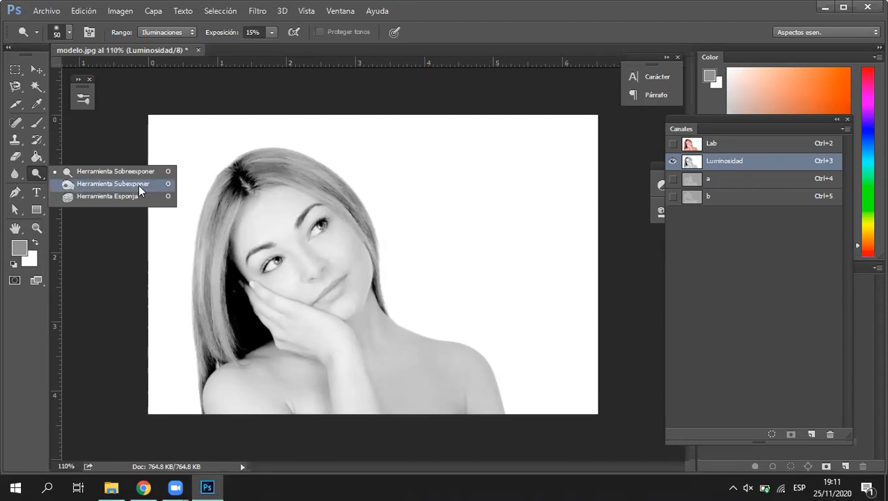
{"action": "left_click", "coordinate": [78, 182]}
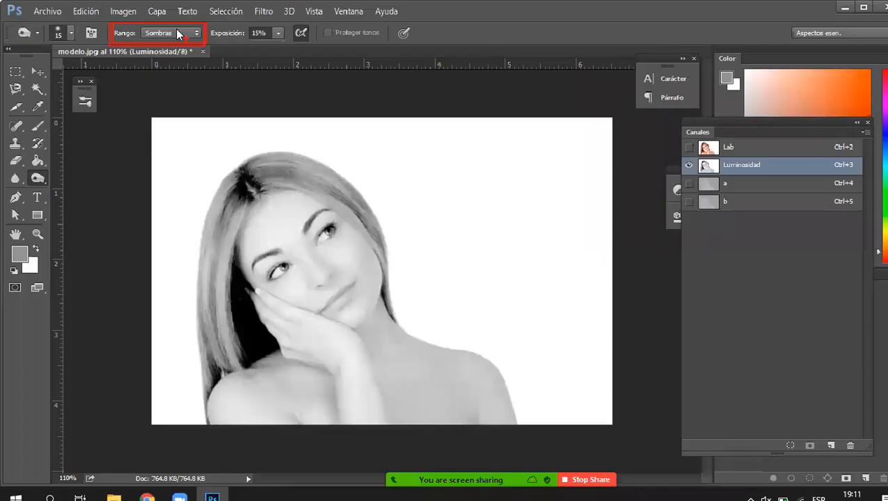
{"action": "left_click", "coordinate": [179, 33]}
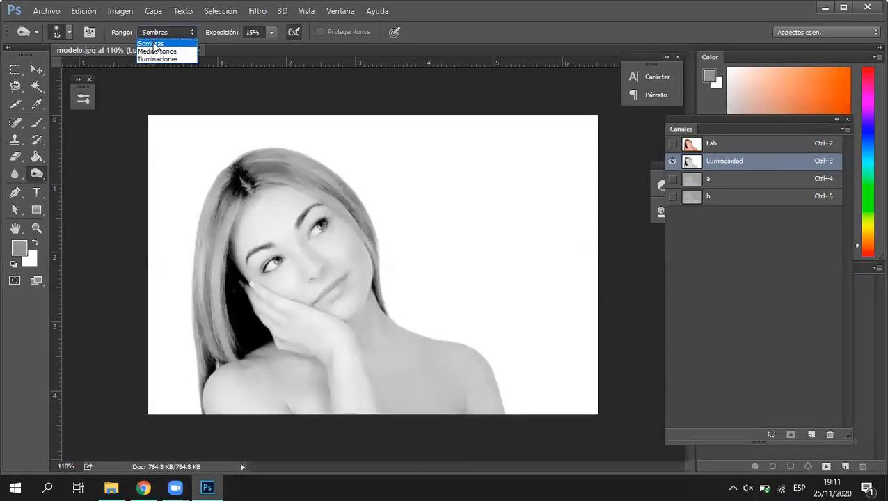
{"action": "left_click", "coordinate": [154, 44]}
{"action": "right_click", "coordinate": [39, 172]}
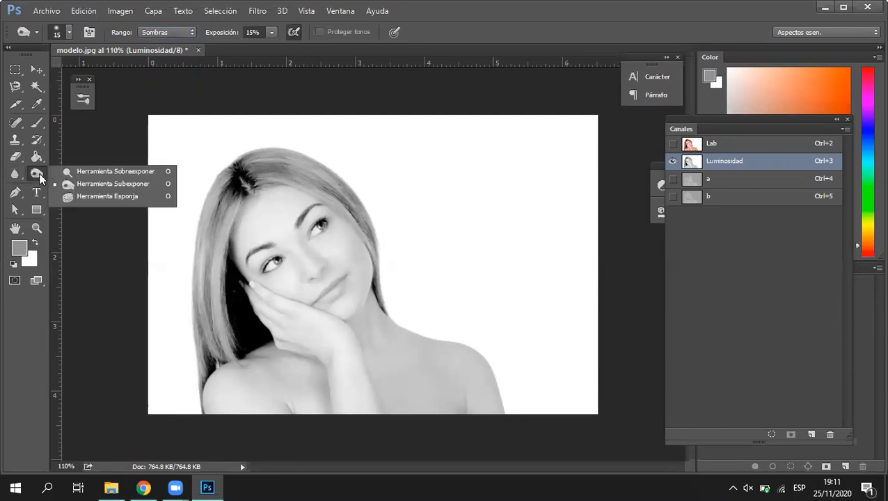
{"action": "left_click", "coordinate": [110, 174]}
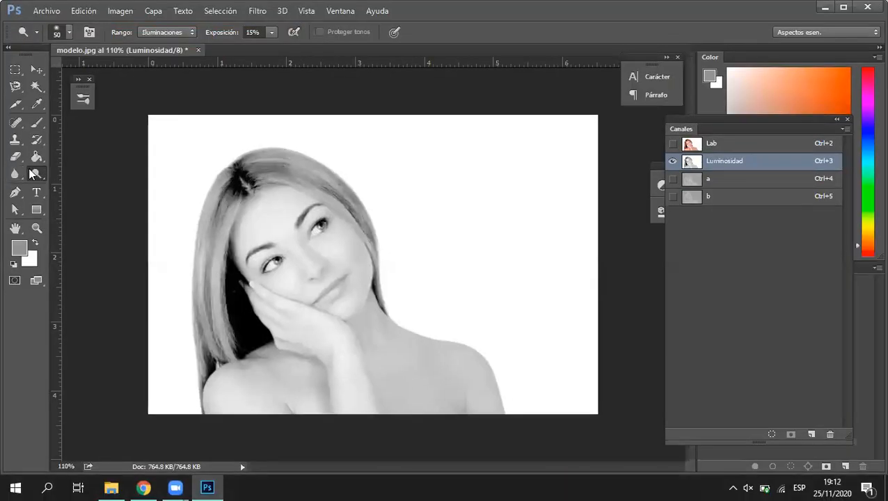
Activate the Subexponer tool, confirm an exposure of 15%, and enlarge its brush to 76 px
{"action": "right_click", "coordinate": [33, 174]}
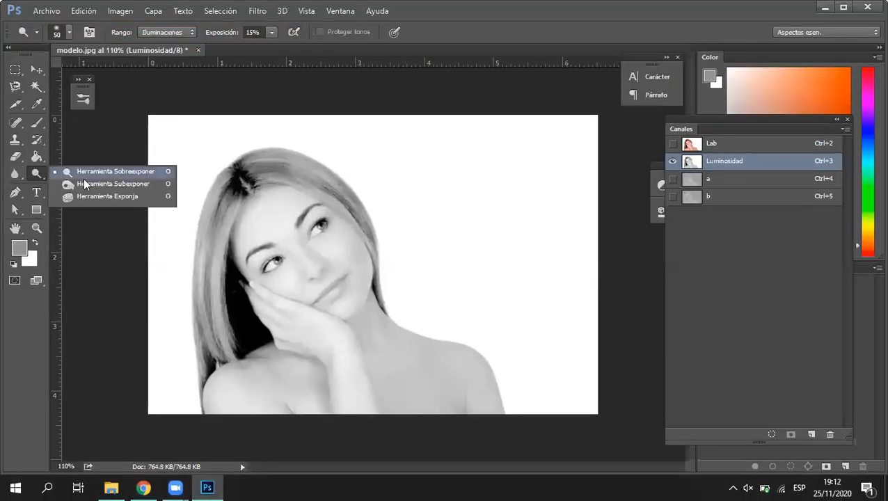
{"action": "left_click", "coordinate": [134, 182]}
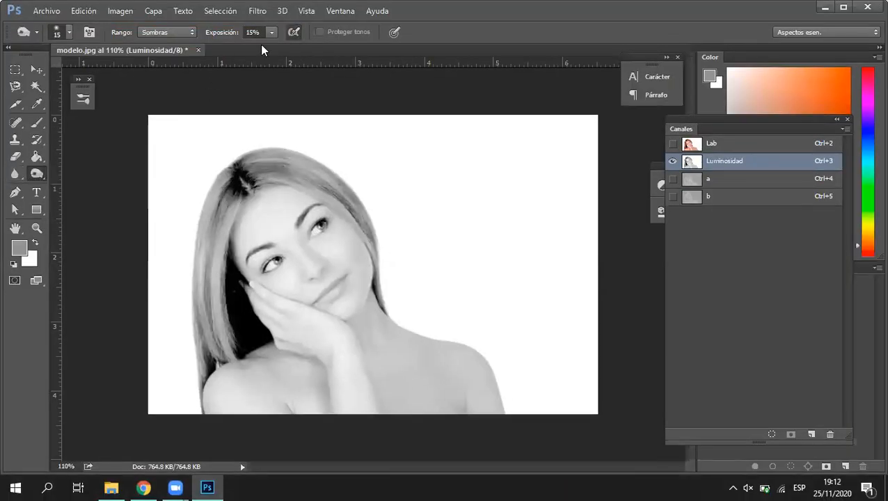
{"action": "left_click", "coordinate": [249, 33]}
{"action": "key", "text": "Return"}
{"action": "left_click_drag", "start_coordinate": [259, 184], "coordinate": [281, 183]}
Switch to the Sobreexponer tool and reduce its brush to 33 px for working on the face
{"action": "right_click", "coordinate": [37, 174]}
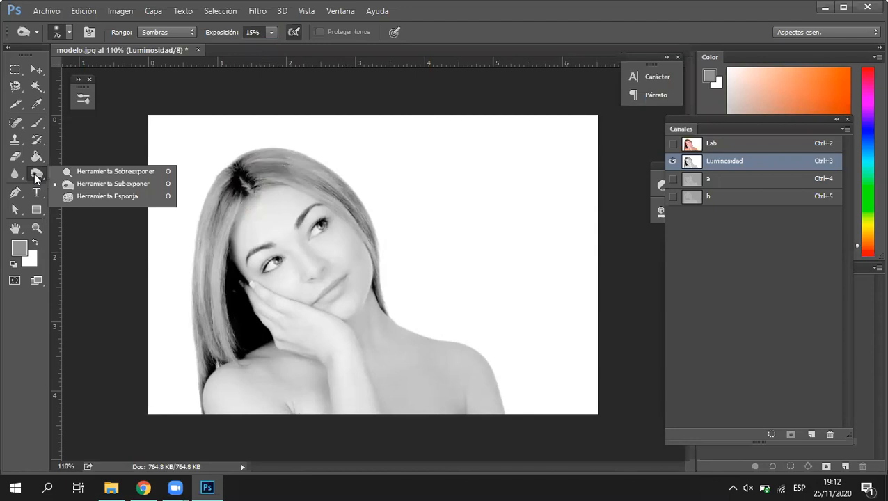
{"action": "left_click", "coordinate": [118, 172]}
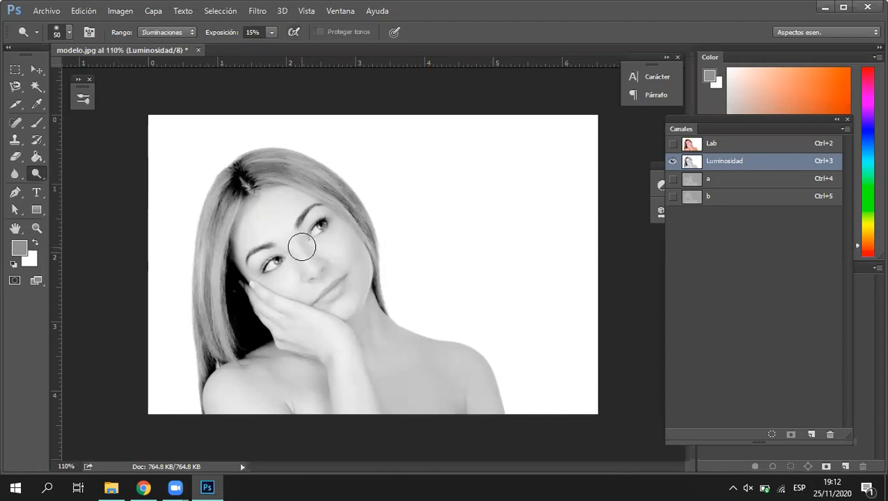
{"action": "scroll", "coordinate": [300, 239], "scroll_direction": "up", "scroll_amount": 2}
{"action": "scroll", "coordinate": [299, 239], "scroll_direction": "up", "scroll_amount": 1}
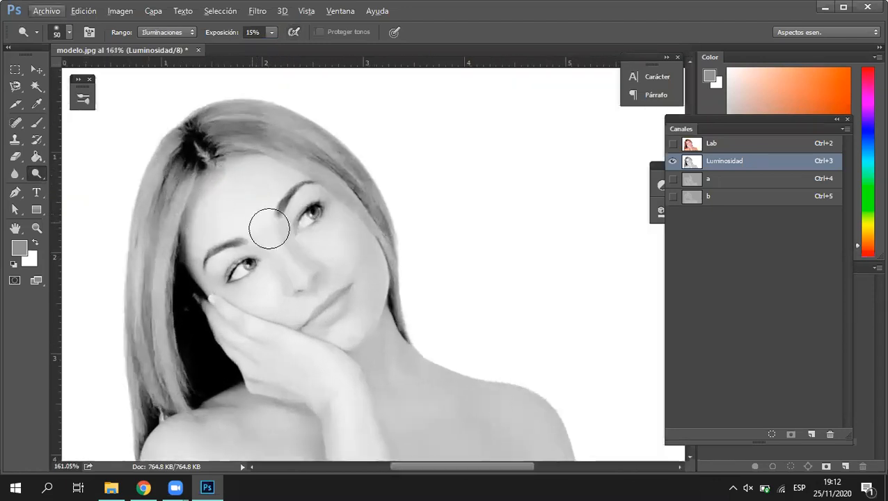
{"action": "left_click_drag", "start_coordinate": [293, 260], "coordinate": [282, 263]}
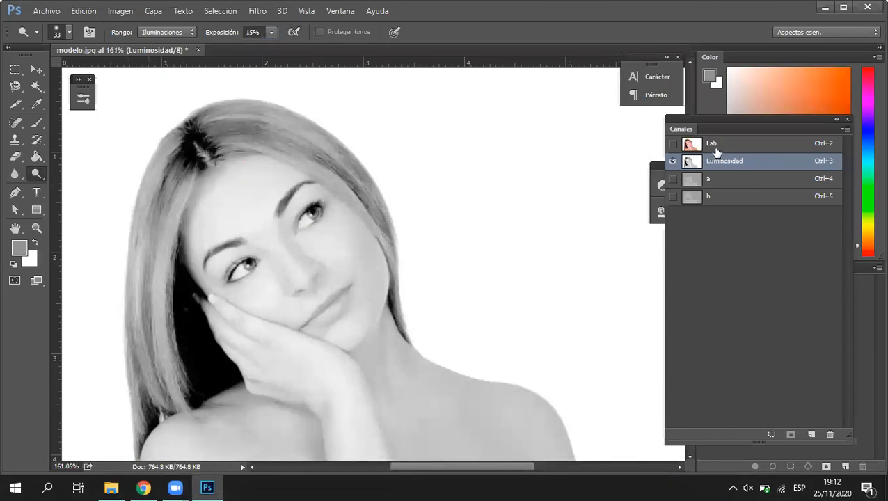
Annotate the channel list and show the full-colour Lab composite while keeping the Luminosidad channel selected
{"action": "mouse_move", "coordinate": [645, 122]}
{"action": "left_mouse_down"}
{"action": "mouse_move", "coordinate": [668, 150]}
{"action": "mouse_move", "coordinate": [844, 158]}
{"action": "left_mouse_up"}
{"action": "left_click_drag", "start_coordinate": [534, 184], "coordinate": [619, 160]}
{"action": "left_click_drag", "start_coordinate": [624, 151], "coordinate": [627, 167]}
{"action": "left_click", "coordinate": [672, 144]}
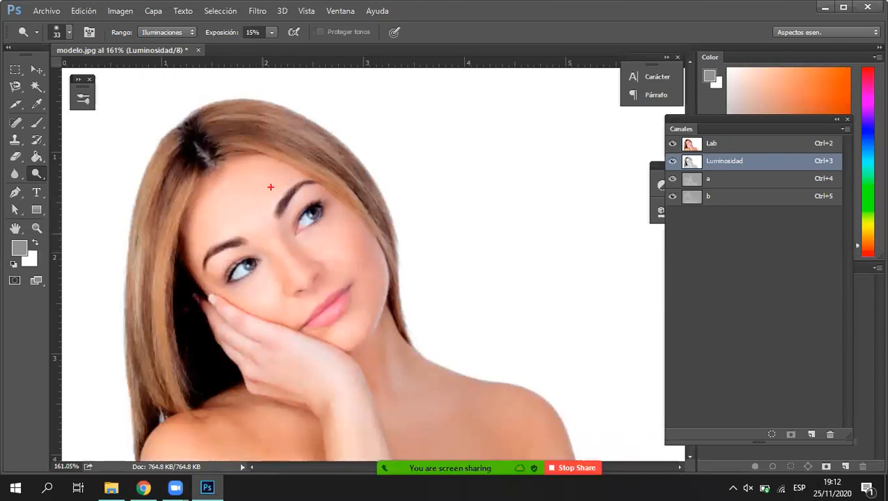
Circle the highlight areas on the forehead, nose, cheeks, lips, neck, hand, shoulders and chest
{"action": "mouse_move", "coordinate": [245, 172]}
{"action": "left_mouse_down"}
{"action": "mouse_move", "coordinate": [208, 195]}
{"action": "mouse_move", "coordinate": [199, 218]}
{"action": "mouse_move", "coordinate": [248, 219]}
{"action": "mouse_move", "coordinate": [284, 184]}
{"action": "mouse_move", "coordinate": [277, 173]}
{"action": "mouse_move", "coordinate": [236, 174]}
{"action": "mouse_move", "coordinate": [193, 211]}
{"action": "mouse_move", "coordinate": [262, 209]}
{"action": "mouse_move", "coordinate": [209, 192]}
{"action": "left_mouse_up"}
{"action": "left_click_drag", "start_coordinate": [273, 241], "coordinate": [299, 280]}
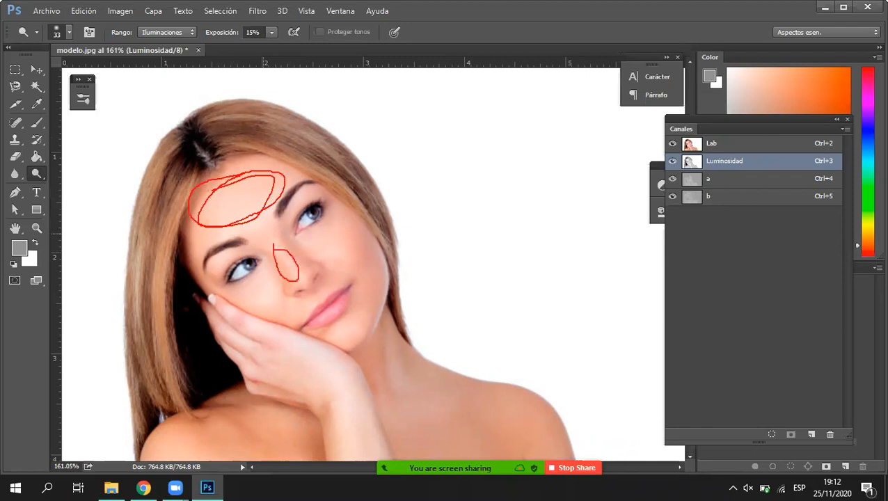
{"action": "mouse_move", "coordinate": [326, 234]}
{"action": "left_mouse_down"}
{"action": "mouse_move", "coordinate": [340, 230]}
{"action": "mouse_move", "coordinate": [322, 236]}
{"action": "left_mouse_up"}
{"action": "mouse_move", "coordinate": [254, 285]}
{"action": "left_mouse_down"}
{"action": "mouse_move", "coordinate": [273, 278]}
{"action": "mouse_move", "coordinate": [254, 282]}
{"action": "left_mouse_up"}
{"action": "left_click_drag", "start_coordinate": [330, 308], "coordinate": [334, 314]}
{"action": "mouse_move", "coordinate": [392, 373]}
{"action": "left_mouse_down"}
{"action": "mouse_move", "coordinate": [394, 328]}
{"action": "mouse_move", "coordinate": [387, 346]}
{"action": "left_mouse_up"}
{"action": "mouse_move", "coordinate": [266, 329]}
{"action": "left_mouse_down"}
{"action": "mouse_move", "coordinate": [340, 361]}
{"action": "mouse_move", "coordinate": [287, 343]}
{"action": "left_mouse_up"}
{"action": "left_click_drag", "start_coordinate": [271, 409], "coordinate": [273, 410]}
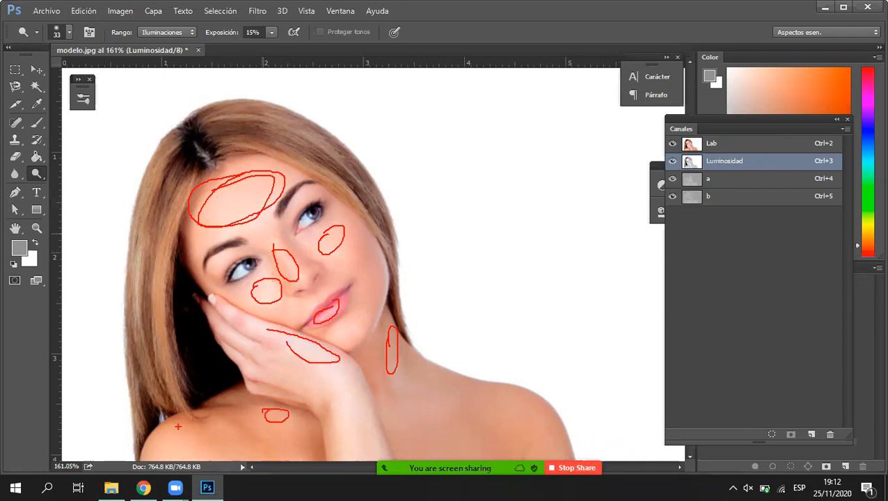
{"action": "left_click_drag", "start_coordinate": [223, 432], "coordinate": [213, 416]}
{"action": "mouse_move", "coordinate": [397, 413]}
{"action": "left_mouse_down"}
{"action": "mouse_move", "coordinate": [414, 406]}
{"action": "mouse_move", "coordinate": [406, 415]}
{"action": "left_mouse_up"}
{"action": "left_click_drag", "start_coordinate": [497, 393], "coordinate": [496, 400]}
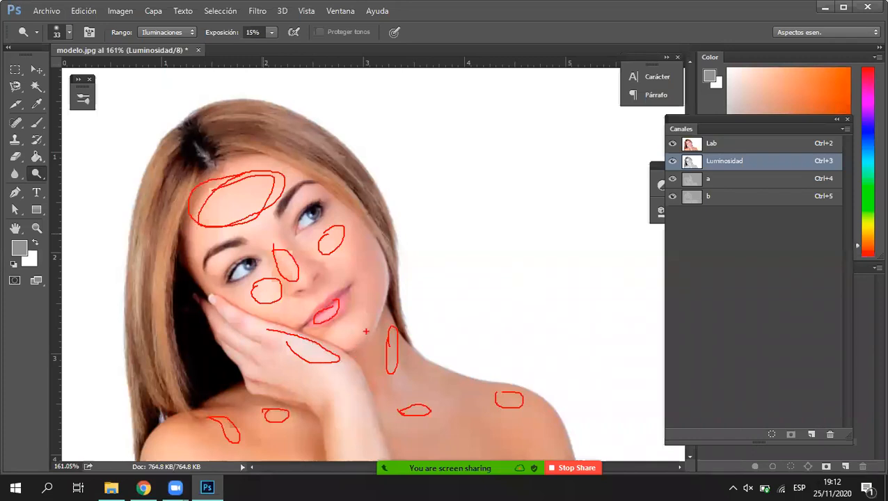
Mark areas along the jaw beside the hair, at the fingertips and at the hair above the shoulder
{"action": "mouse_move", "coordinate": [389, 272]}
{"action": "left_mouse_down"}
{"action": "mouse_move", "coordinate": [393, 310]}
{"action": "mouse_move", "coordinate": [393, 276]}
{"action": "left_mouse_up"}
{"action": "left_click_drag", "start_coordinate": [208, 299], "coordinate": [211, 295]}
{"action": "left_click_drag", "start_coordinate": [166, 406], "coordinate": [178, 430]}
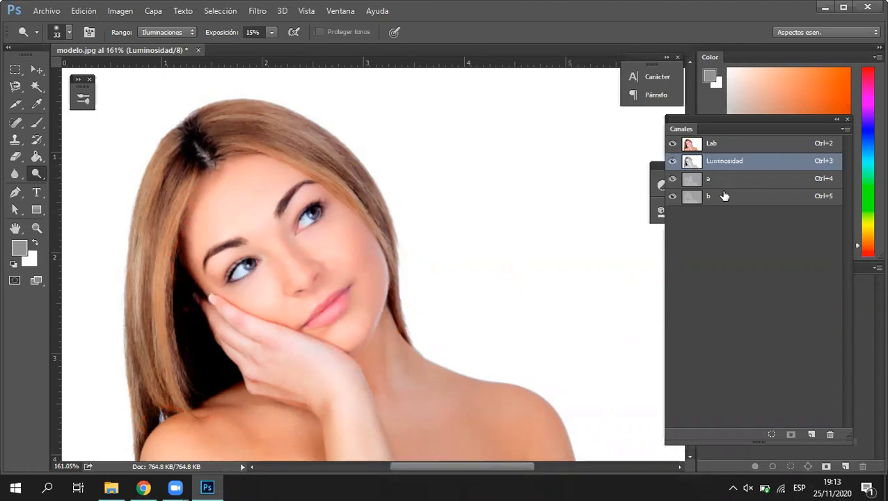
View the b channel alone by hiding the Luminosidad and a channels, with Luminosidad selected
{"action": "left_click", "coordinate": [721, 198]}
{"action": "left_click", "coordinate": [717, 160]}
{"action": "left_click", "coordinate": [672, 161]}
{"action": "left_click", "coordinate": [672, 178]}
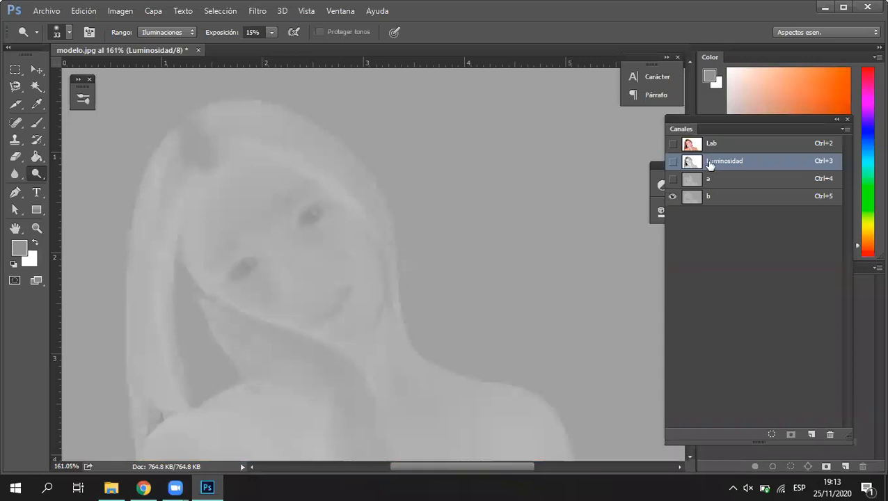
Compare the Luminosidad, full-colour composite and b channel views, finishing with only the Luminosidad channel visible
{"action": "left_click", "coordinate": [672, 160]}
{"action": "left_click", "coordinate": [672, 197]}
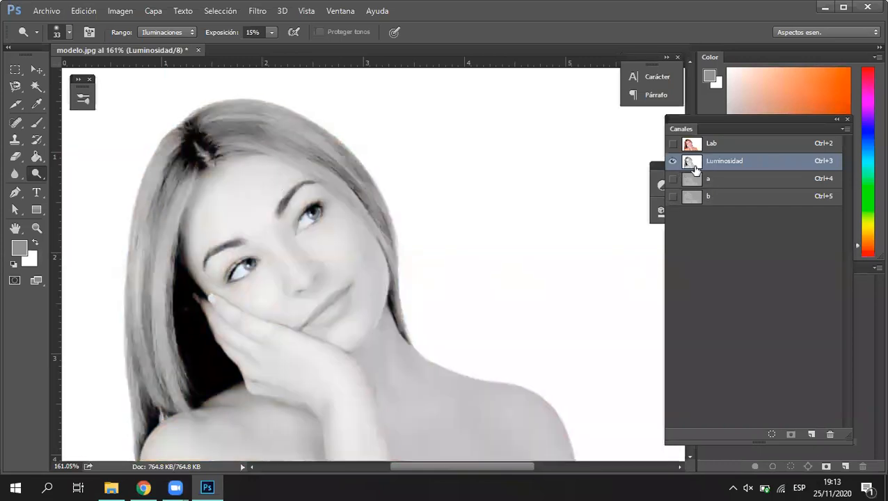
{"action": "left_click", "coordinate": [672, 179]}
{"action": "left_click", "coordinate": [672, 197]}
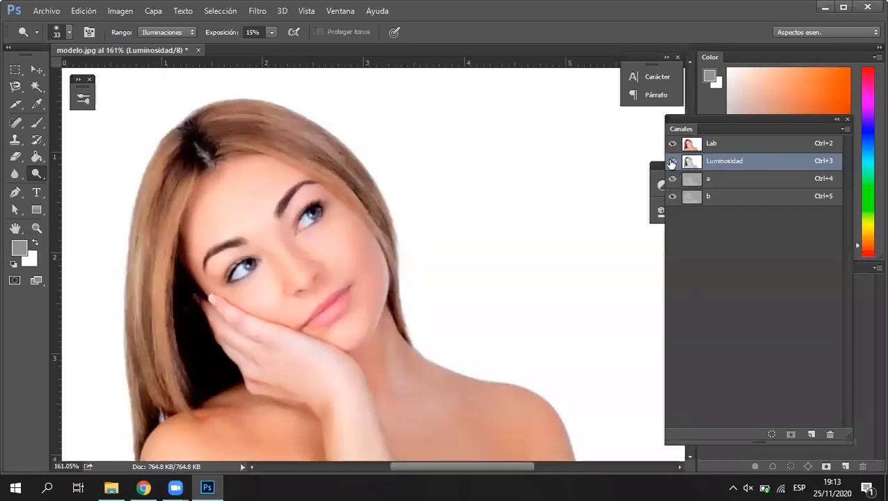
{"action": "left_click", "coordinate": [672, 161]}
{"action": "left_click", "coordinate": [672, 197]}
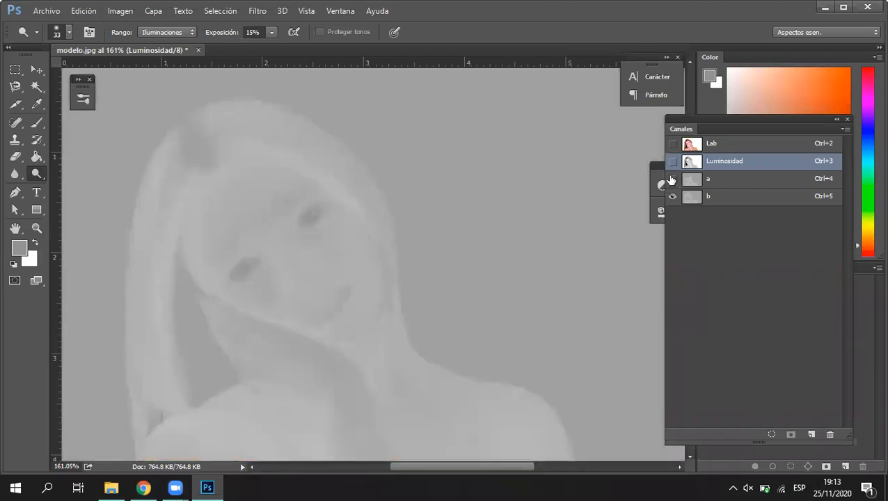
{"action": "left_click", "coordinate": [672, 161]}
{"action": "left_click", "coordinate": [672, 178]}
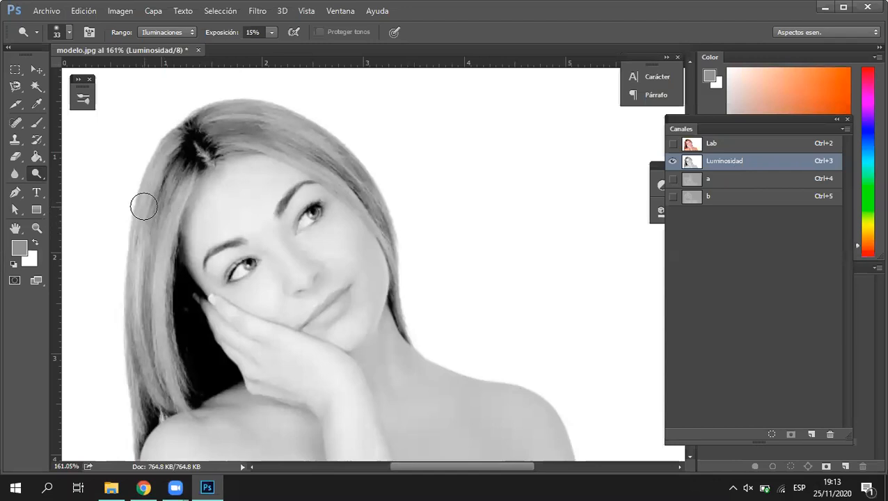
Choose the soft round brush at 0% hardness for the Dodge tool and brush the forehead at 15% exposure
{"action": "scroll", "coordinate": [165, 219], "scroll_direction": "up", "scroll_amount": 3}
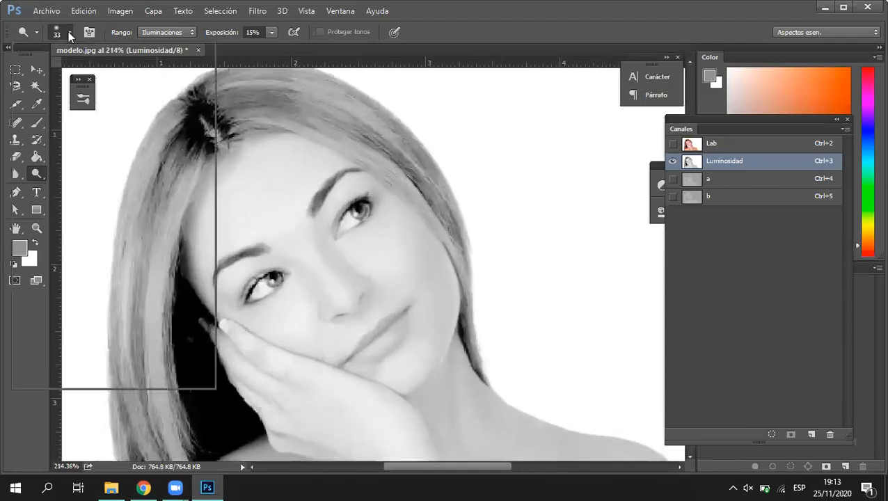
{"action": "left_click", "coordinate": [69, 32]}
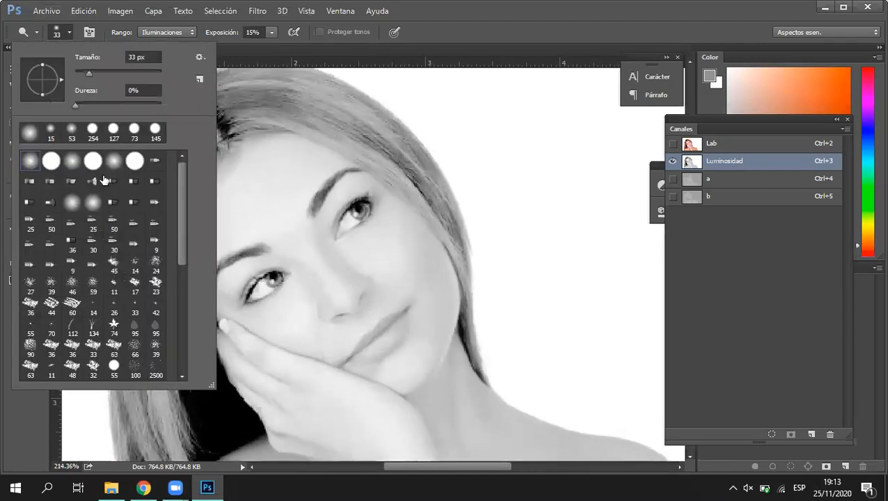
{"action": "left_click", "coordinate": [28, 164]}
{"action": "left_click", "coordinate": [242, 181]}
{"action": "mouse_move", "coordinate": [257, 194]}
{"action": "left_mouse_down"}
{"action": "mouse_move", "coordinate": [297, 185]}
{"action": "mouse_move", "coordinate": [287, 198]}
{"action": "mouse_move", "coordinate": [245, 187]}
{"action": "mouse_move", "coordinate": [272, 188]}
{"action": "mouse_move", "coordinate": [221, 187]}
{"action": "mouse_move", "coordinate": [279, 187]}
{"action": "mouse_move", "coordinate": [255, 190]}
{"action": "mouse_move", "coordinate": [276, 192]}
{"action": "mouse_move", "coordinate": [258, 190]}
{"action": "mouse_move", "coordinate": [290, 214]}
{"action": "left_mouse_up"}
{"action": "mouse_move", "coordinate": [290, 266]}
{"action": "left_mouse_down"}
{"action": "mouse_move", "coordinate": [286, 331]}
{"action": "mouse_move", "coordinate": [283, 248]}
{"action": "mouse_move", "coordinate": [285, 305]}
{"action": "mouse_move", "coordinate": [296, 180]}
{"action": "mouse_move", "coordinate": [284, 229]}
{"action": "mouse_move", "coordinate": [292, 139]}
{"action": "mouse_move", "coordinate": [273, 140]}
{"action": "left_mouse_up"}
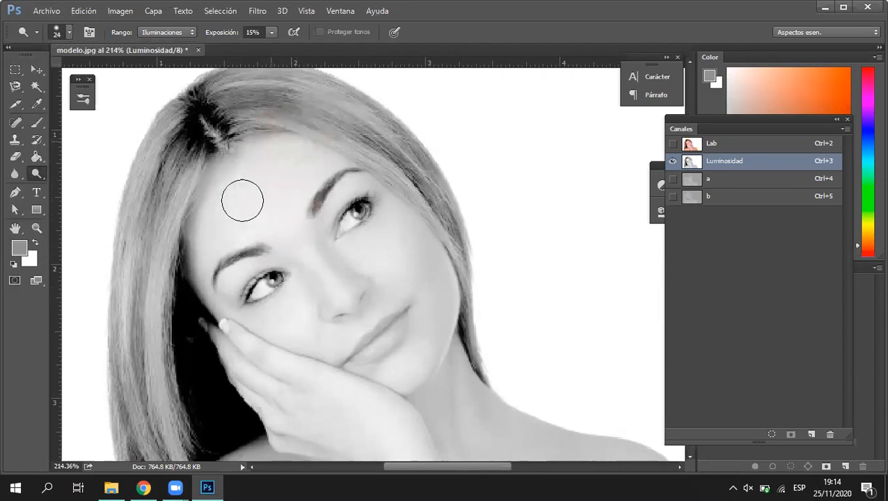
Dodge the centre of the forehead with a 57 px brush at 15% exposure and circle its highlight area
{"action": "scroll", "coordinate": [248, 215], "scroll_direction": "up", "scroll_amount": 4}
{"action": "left_click_drag", "start_coordinate": [277, 210], "coordinate": [327, 168]}
{"action": "mouse_move", "coordinate": [257, 174]}
{"action": "left_mouse_down"}
{"action": "mouse_move", "coordinate": [347, 171]}
{"action": "mouse_move", "coordinate": [334, 157]}
{"action": "left_mouse_up"}
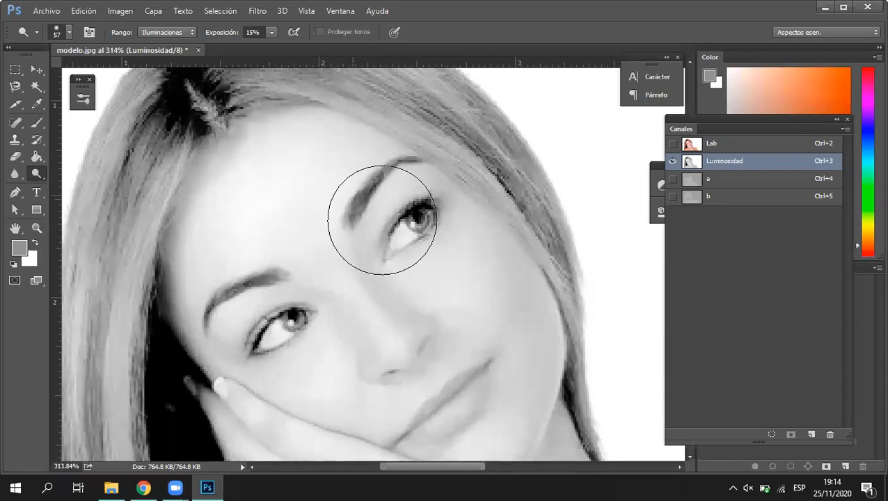
{"action": "mouse_move", "coordinate": [368, 125]}
{"action": "left_mouse_down"}
{"action": "mouse_move", "coordinate": [335, 221]}
{"action": "mouse_move", "coordinate": [224, 135]}
{"action": "left_mouse_up"}
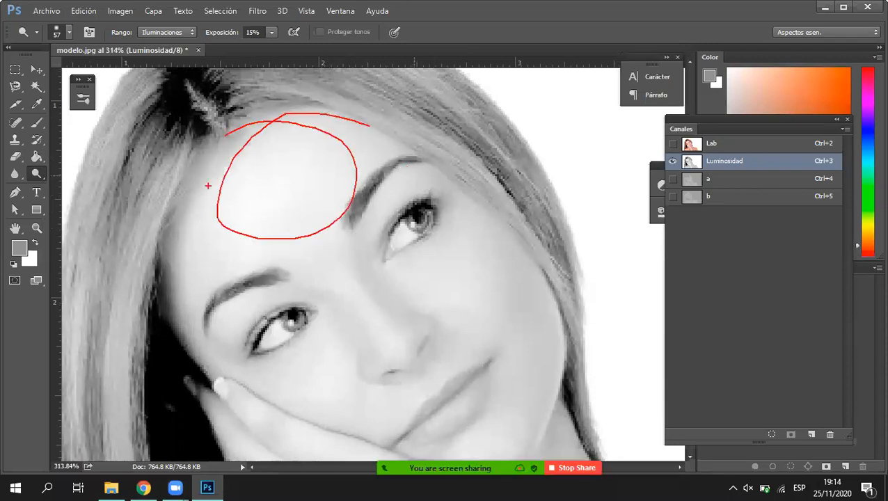
{"action": "key", "text": "Escape"}
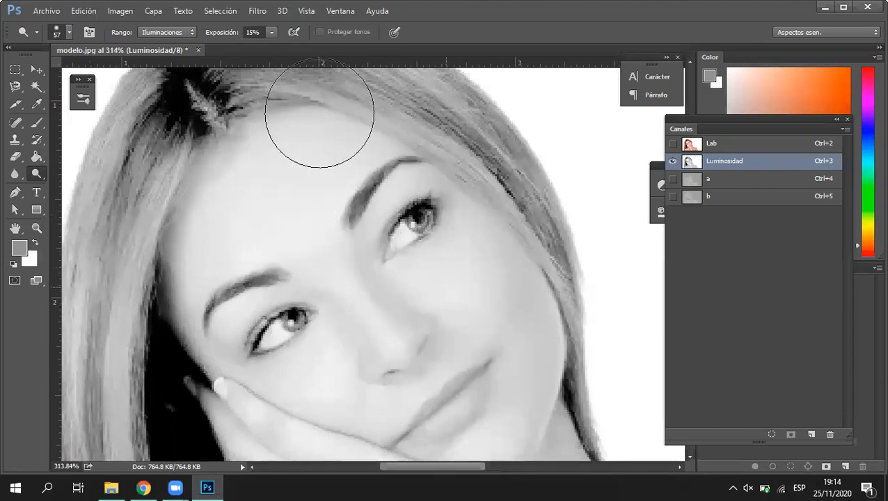
Lower the Dodge exposure to 8% and brighten the forehead with the 57 px brush
{"action": "left_click_drag", "start_coordinate": [244, 234], "coordinate": [264, 171]}
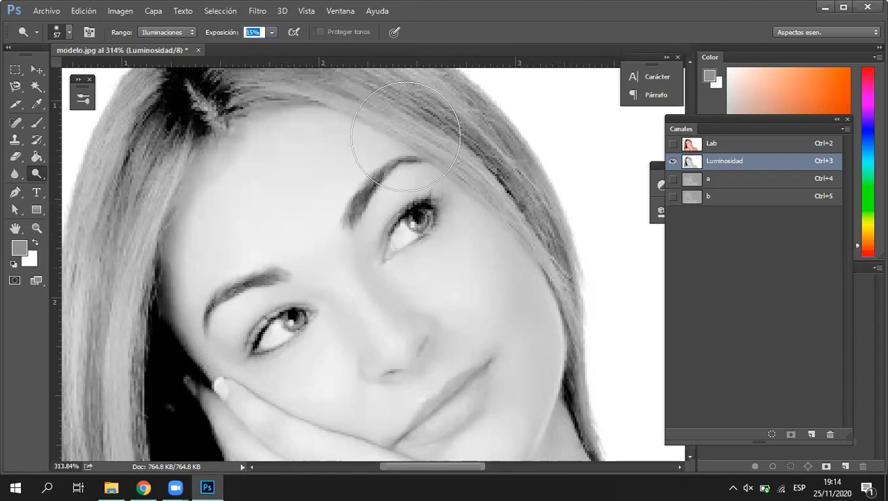
{"action": "type", "text": "8"}
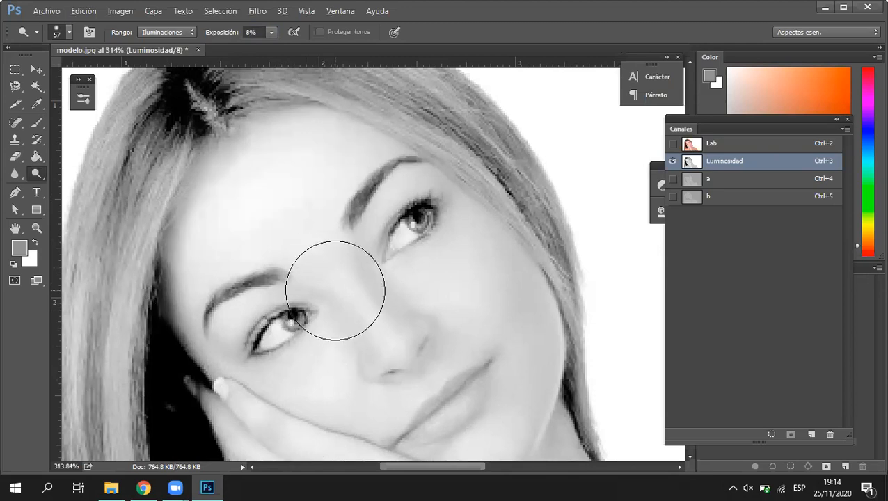
{"action": "scroll", "coordinate": [320, 284], "scroll_direction": "down", "scroll_amount": 2}
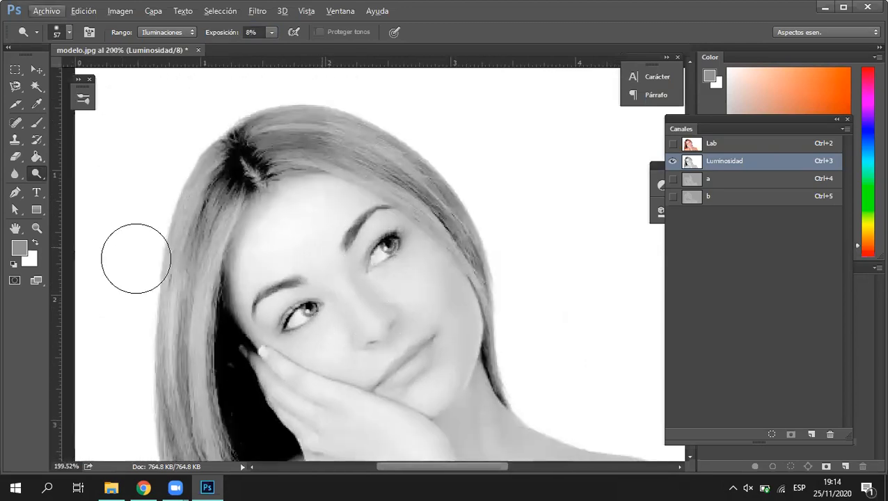
Dodge the bridge and tip of the nose with a 21 px brush at 8% exposure
{"action": "scroll", "coordinate": [331, 301], "scroll_direction": "up", "scroll_amount": 1}
{"action": "scroll", "coordinate": [331, 301], "scroll_direction": "up", "scroll_amount": 3}
{"action": "mouse_move", "coordinate": [350, 326]}
{"action": "left_mouse_down"}
{"action": "mouse_move", "coordinate": [341, 321]}
{"action": "mouse_move", "coordinate": [349, 306]}
{"action": "mouse_move", "coordinate": [361, 310]}
{"action": "left_mouse_up"}
{"action": "scroll", "coordinate": [377, 329], "scroll_direction": "down", "scroll_amount": 5}
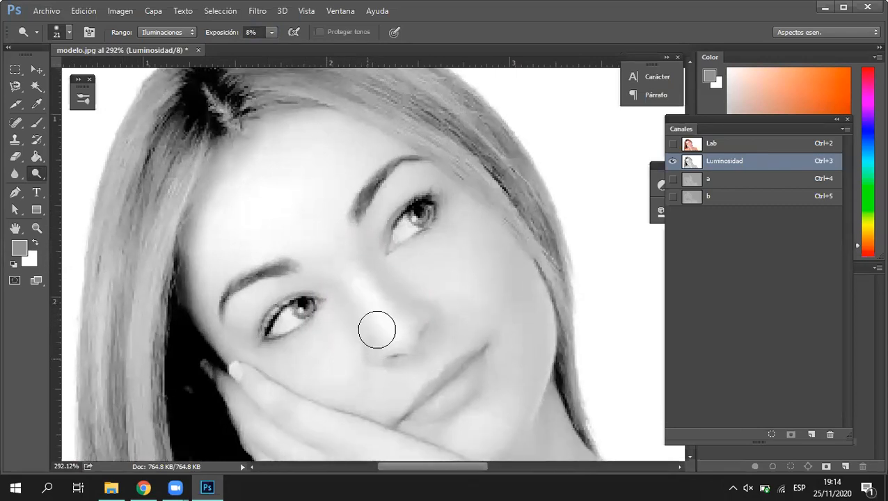
{"action": "scroll", "coordinate": [451, 230], "scroll_direction": "down", "scroll_amount": 1}
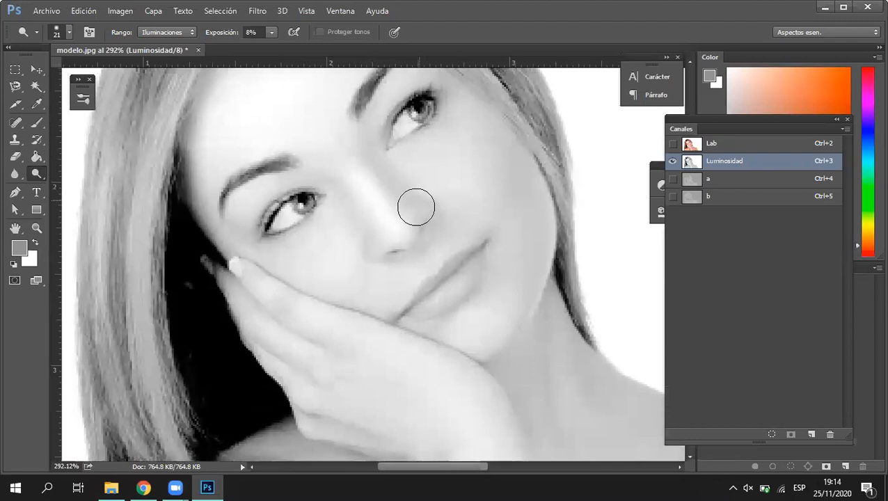
{"action": "left_click_drag", "start_coordinate": [393, 239], "coordinate": [378, 202]}
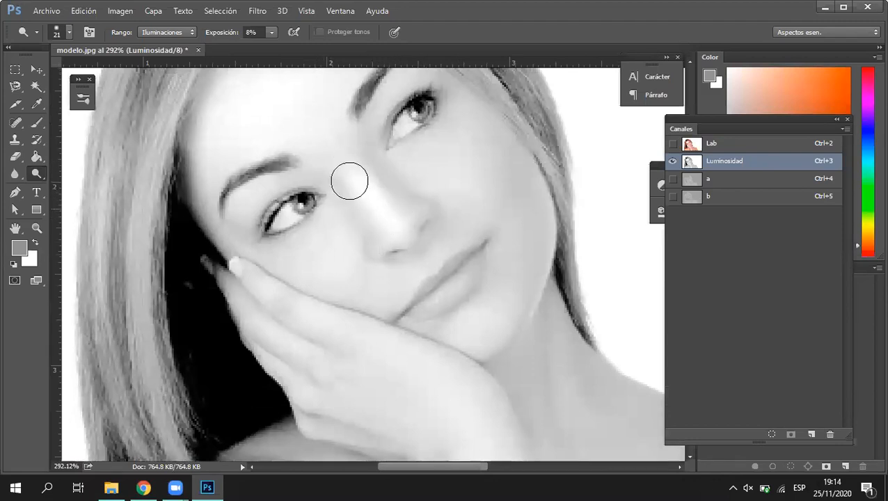
Reduce the Dodge exposure to 5% and rework the nose highlight with the 21 px brush
{"action": "scroll", "coordinate": [390, 223], "scroll_direction": "up", "scroll_amount": 5}
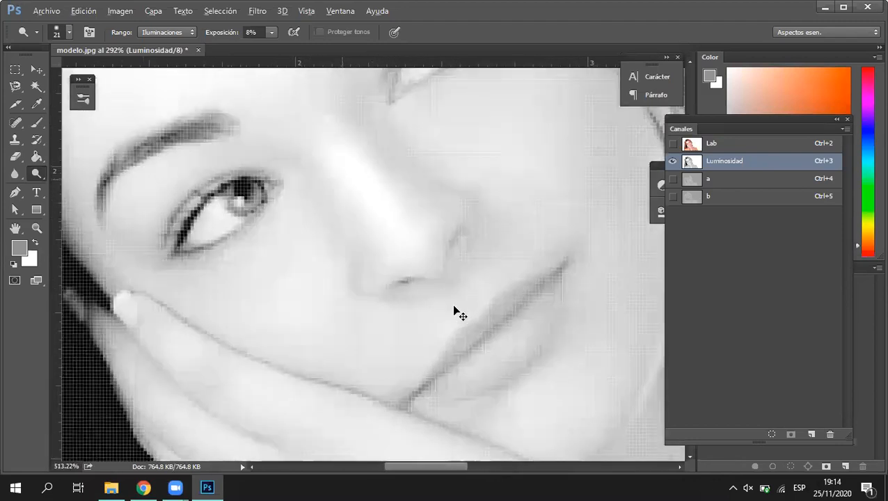
{"action": "mouse_move", "coordinate": [315, 204]}
{"action": "left_mouse_down"}
{"action": "mouse_move", "coordinate": [349, 280]}
{"action": "mouse_move", "coordinate": [413, 197]}
{"action": "left_mouse_up"}
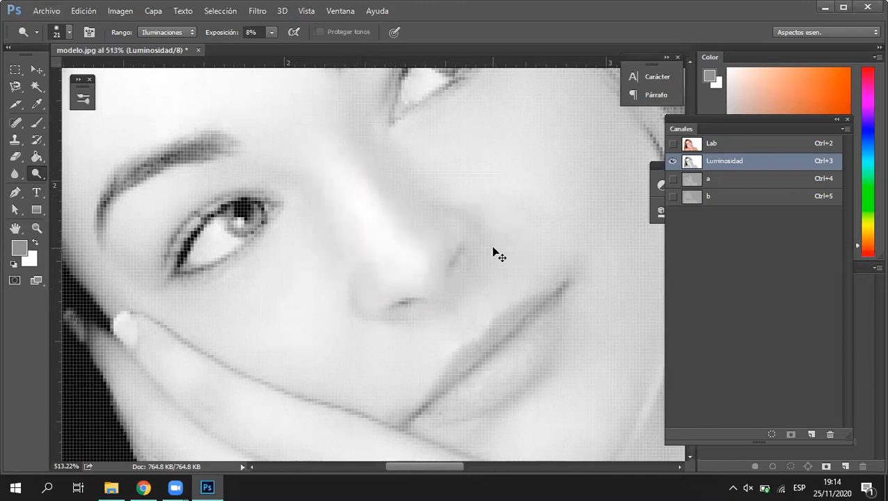
{"action": "left_click", "coordinate": [254, 33]}
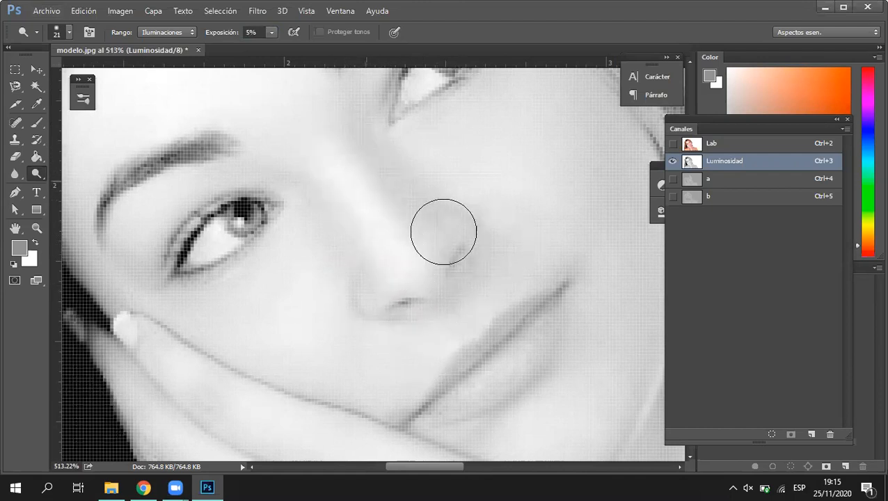
{"action": "scroll", "coordinate": [490, 334], "scroll_direction": "down", "scroll_amount": 3}
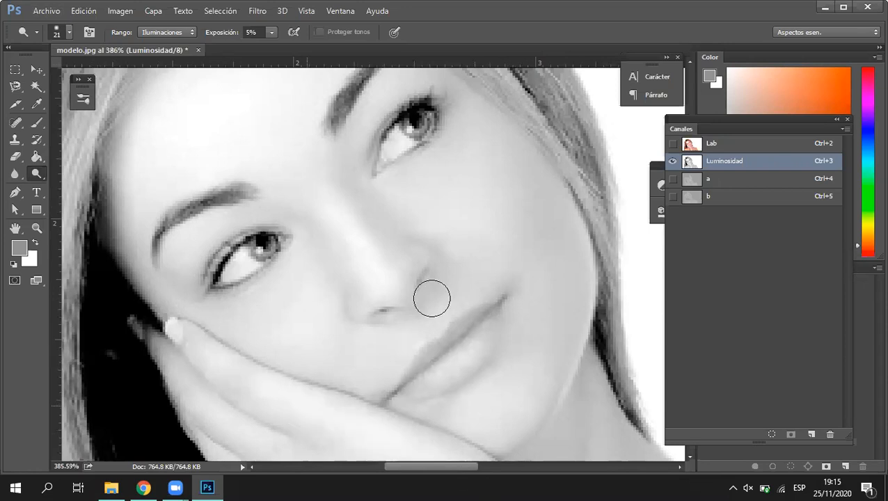
Dodge the back of the hand, the forearm and the near shoulder with a 32 px brush at 5% exposure
{"action": "scroll", "coordinate": [431, 298], "scroll_direction": "down", "scroll_amount": 2}
{"action": "scroll", "coordinate": [377, 286], "scroll_direction": "down", "scroll_amount": 4}
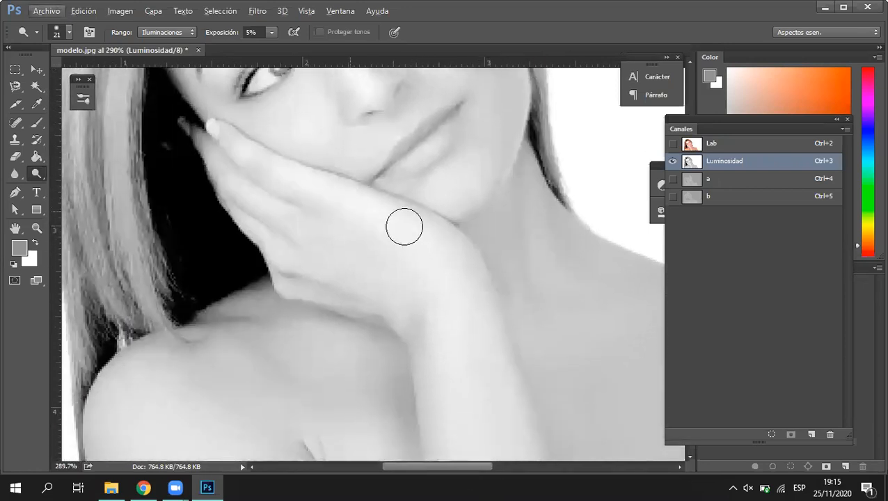
{"action": "right_click", "coordinate": [437, 234], "text": "alt"}
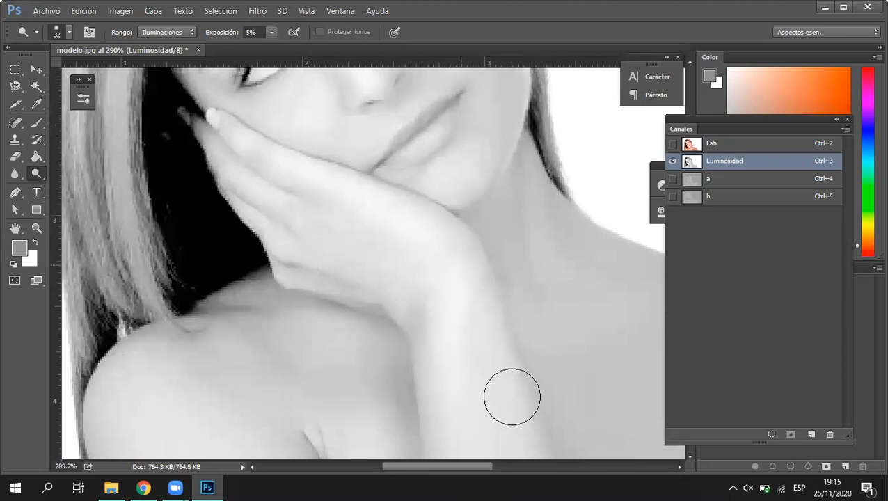
{"action": "scroll", "coordinate": [251, 321], "scroll_direction": "down", "scroll_amount": 1}
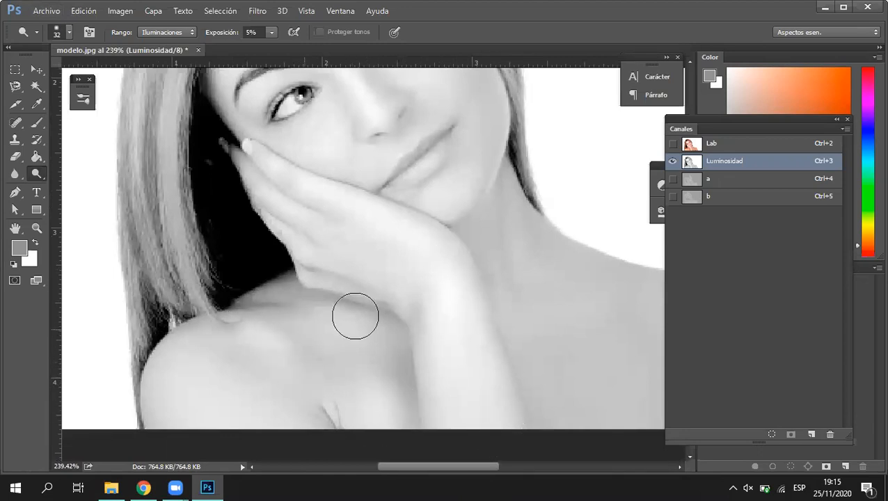
Brighten both cheeks, the forehead and the temple with the 32 px Dodge brush at 5% exposure
{"action": "scroll", "coordinate": [472, 309], "scroll_direction": "up", "scroll_amount": 1}
{"action": "scroll", "coordinate": [472, 313], "scroll_direction": "up", "scroll_amount": 5}
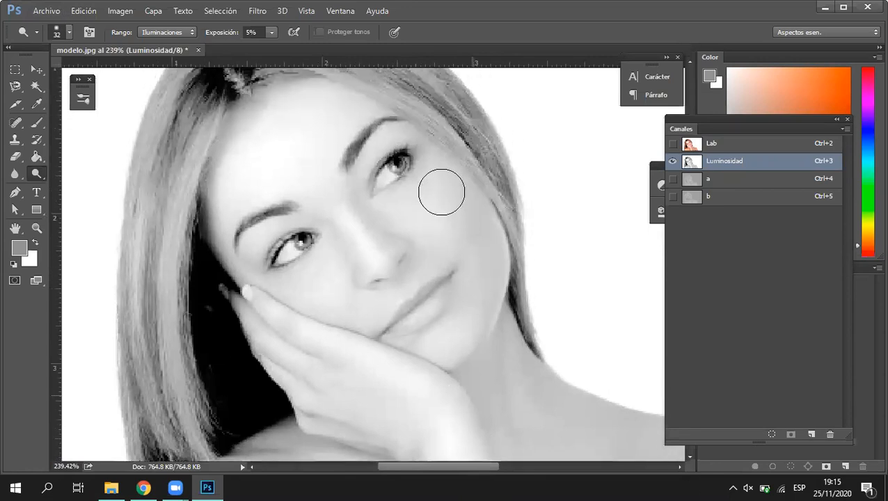
{"action": "mouse_move", "coordinate": [332, 303]}
{"action": "left_mouse_down"}
{"action": "mouse_move", "coordinate": [305, 274]}
{"action": "mouse_move", "coordinate": [275, 304]}
{"action": "mouse_move", "coordinate": [326, 267]}
{"action": "mouse_move", "coordinate": [316, 287]}
{"action": "left_mouse_up"}
{"action": "mouse_move", "coordinate": [299, 163]}
{"action": "left_mouse_down"}
{"action": "mouse_move", "coordinate": [254, 140]}
{"action": "mouse_move", "coordinate": [226, 258]}
{"action": "mouse_move", "coordinate": [241, 194]}
{"action": "mouse_move", "coordinate": [310, 115]}
{"action": "mouse_move", "coordinate": [413, 98]}
{"action": "mouse_move", "coordinate": [299, 126]}
{"action": "mouse_move", "coordinate": [401, 99]}
{"action": "mouse_move", "coordinate": [452, 160]}
{"action": "mouse_move", "coordinate": [441, 133]}
{"action": "left_mouse_up"}
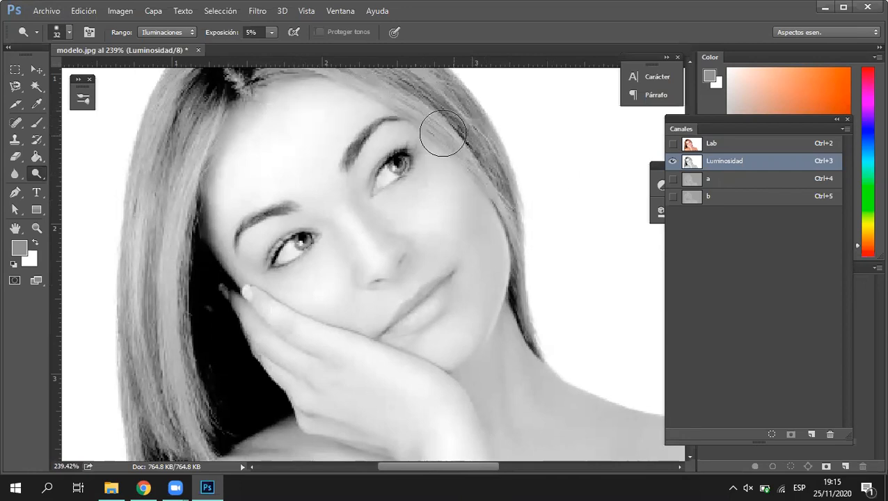
{"action": "mouse_move", "coordinate": [451, 176]}
{"action": "left_mouse_down"}
{"action": "mouse_move", "coordinate": [429, 249]}
{"action": "mouse_move", "coordinate": [315, 295]}
{"action": "mouse_move", "coordinate": [367, 289]}
{"action": "mouse_move", "coordinate": [315, 301]}
{"action": "mouse_move", "coordinate": [323, 281]}
{"action": "mouse_move", "coordinate": [285, 313]}
{"action": "mouse_move", "coordinate": [450, 308]}
{"action": "left_mouse_up"}
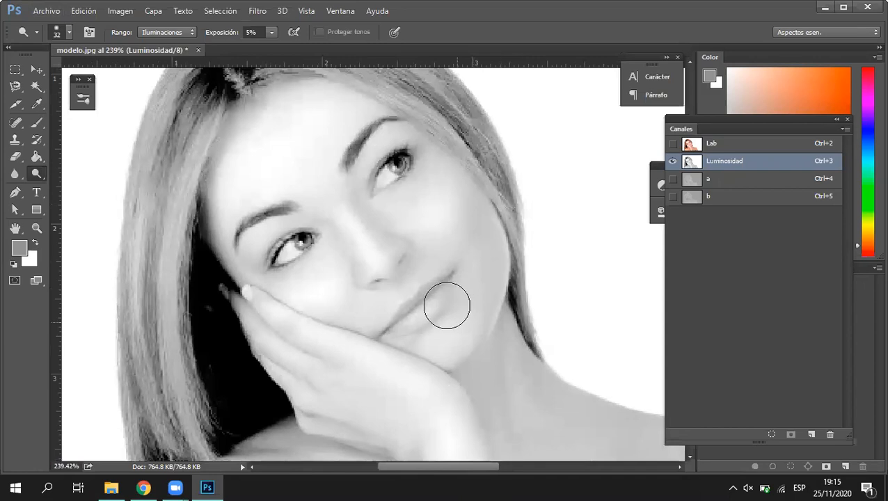
Dodge the lower lip with a 15 px brush and the neck highlights with a 24 px brush
{"action": "right_click", "coordinate": [437, 301], "text": "alt"}
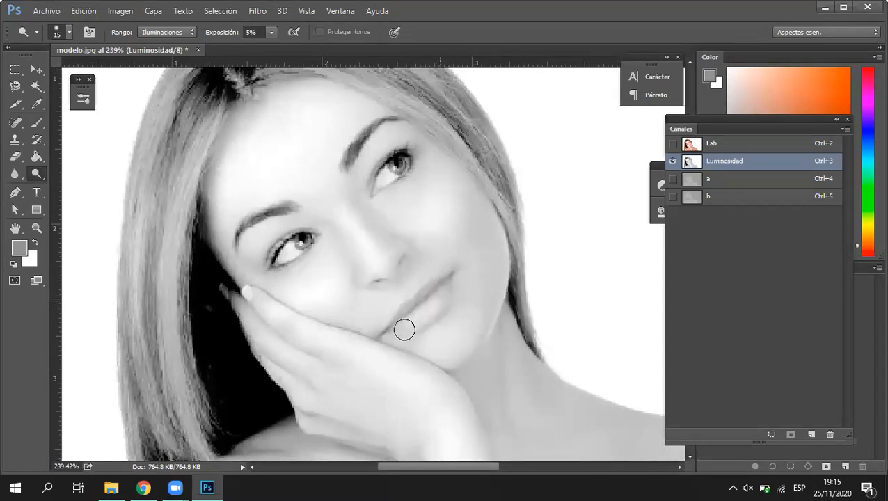
{"action": "scroll", "coordinate": [519, 400], "scroll_direction": "down", "scroll_amount": 5}
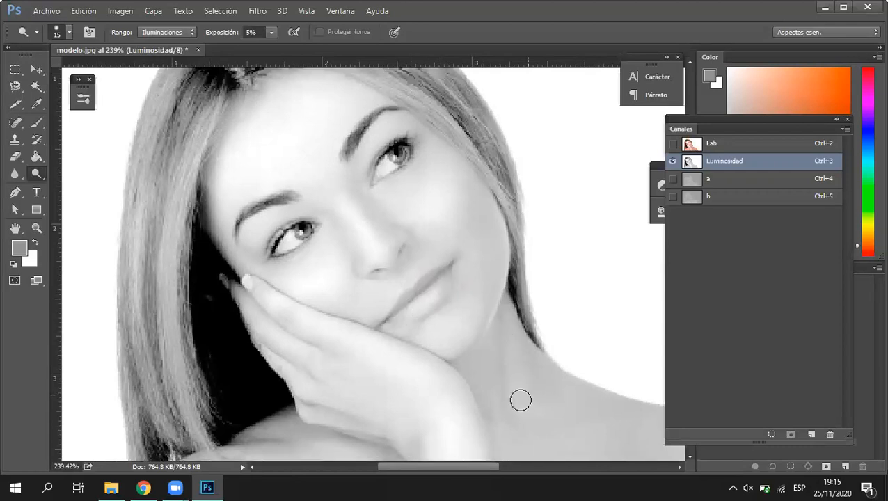
{"action": "scroll", "coordinate": [428, 265], "scroll_direction": "right", "scroll_amount": 5}
{"action": "right_click", "coordinate": [418, 249], "text": "alt"}
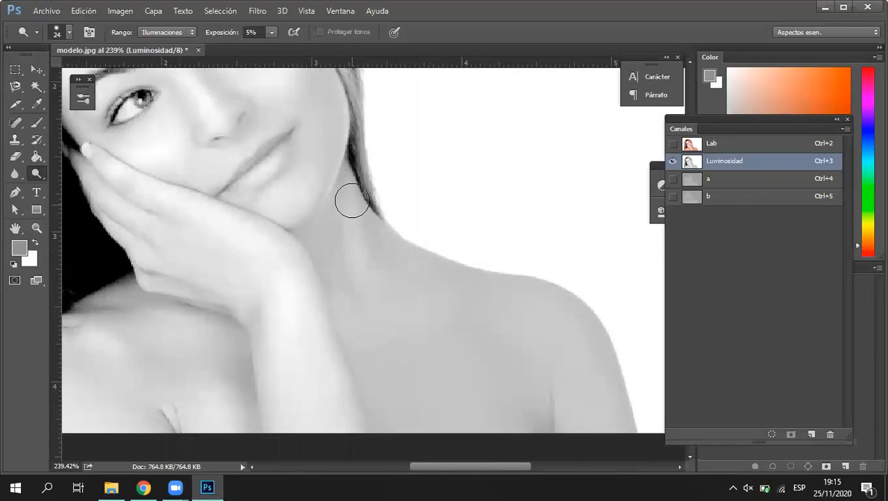
Check the dodged highlights in the full-colour Lab composite and return to the Luminosidad channel alone
{"action": "scroll", "coordinate": [326, 311], "scroll_direction": "down", "scroll_amount": 3}
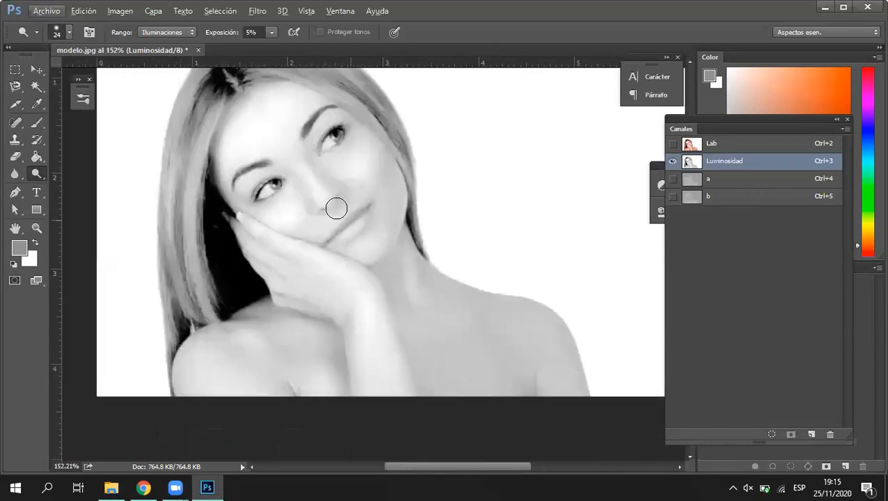
{"action": "scroll", "coordinate": [317, 287], "scroll_direction": "up", "scroll_amount": 2}
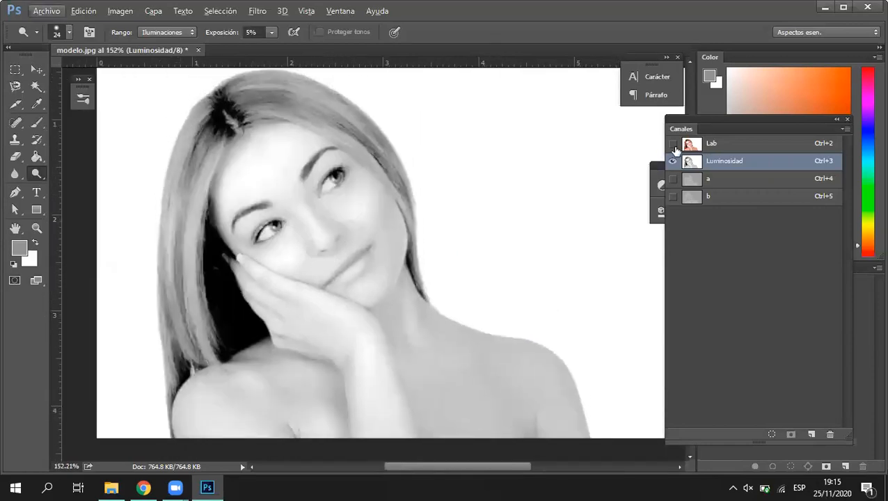
{"action": "left_click", "coordinate": [672, 143]}
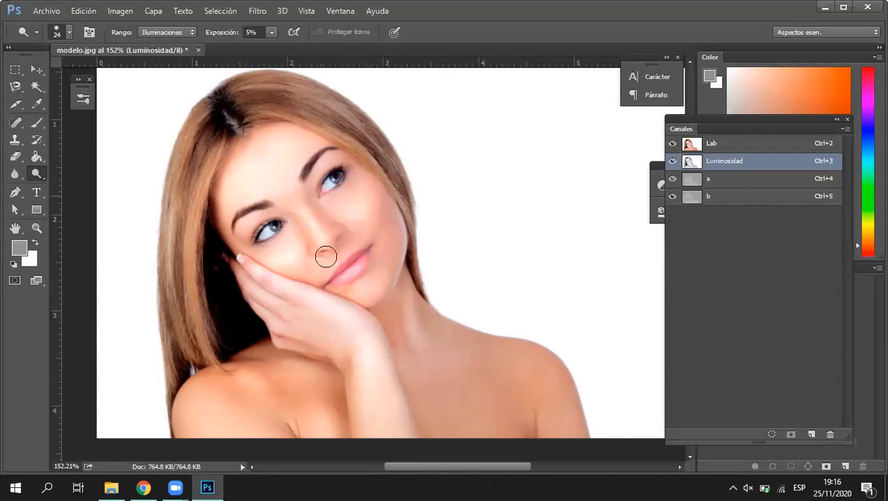
{"action": "left_click", "coordinate": [671, 179]}
{"action": "left_click", "coordinate": [672, 198]}
Dodge the highlights on the fingers with a 14 px brush and on the wrist with a 25 px brush at 5% exposure
{"action": "key", "text": "bracketright"}
{"action": "key", "text": "bracketright"}
{"action": "scroll", "coordinate": [383, 328], "scroll_direction": "up", "scroll_amount": 5}
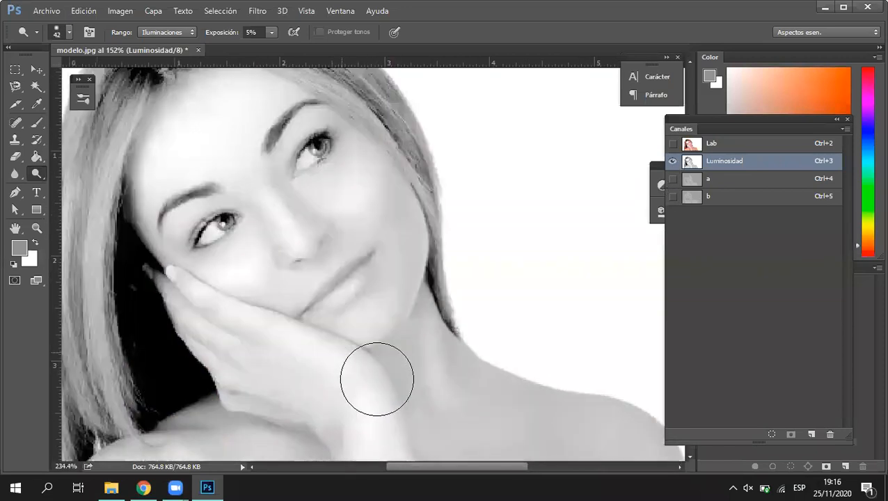
{"action": "scroll", "coordinate": [376, 379], "scroll_direction": "up", "scroll_amount": 5}
{"action": "key", "text": "bracketleft"}
{"action": "key", "text": "bracketleft"}
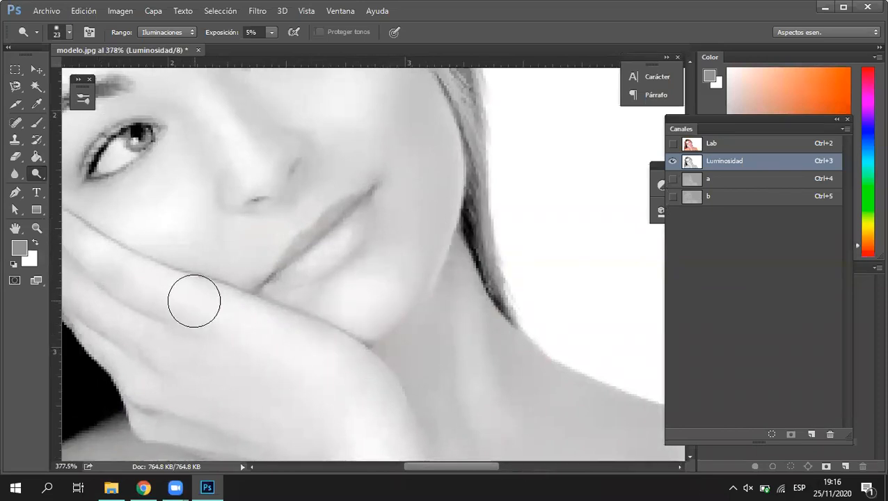
{"action": "scroll", "coordinate": [195, 333], "scroll_direction": "down", "scroll_amount": 1}
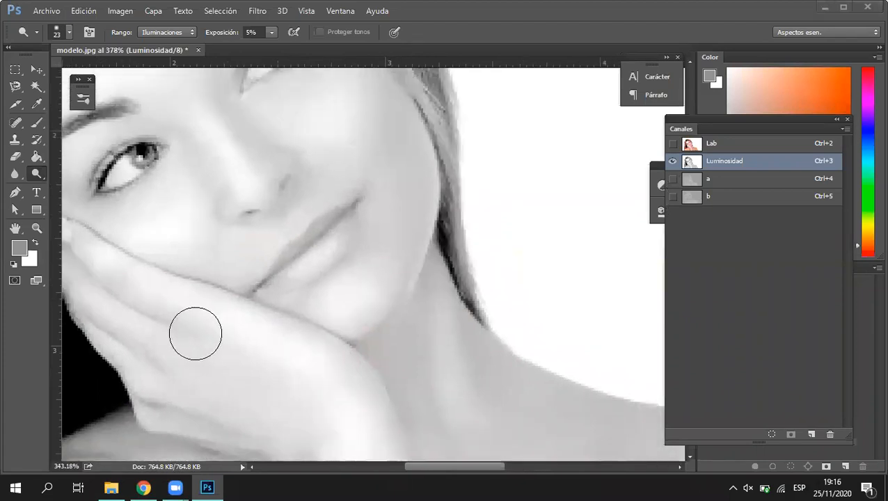
{"action": "scroll", "coordinate": [171, 313], "scroll_direction": "down", "scroll_amount": 2}
{"action": "left_click_drag", "start_coordinate": [172, 311], "coordinate": [166, 303]}
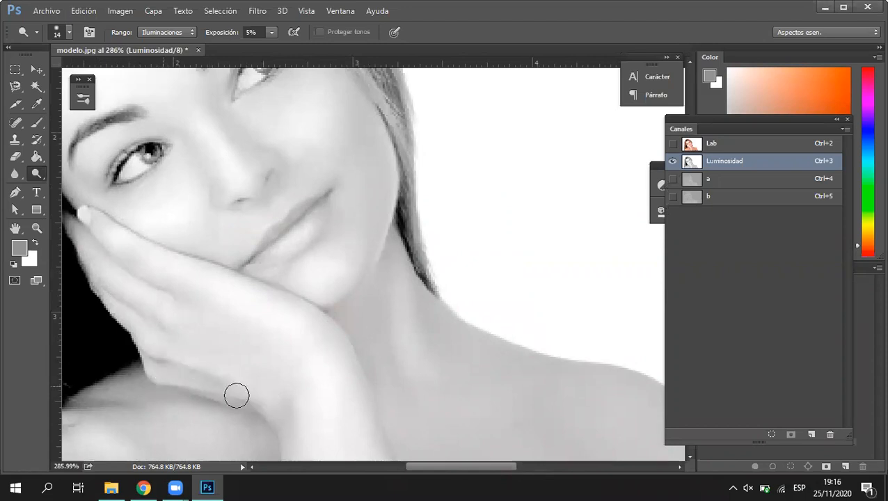
{"action": "left_click_drag", "start_coordinate": [312, 382], "coordinate": [327, 382]}
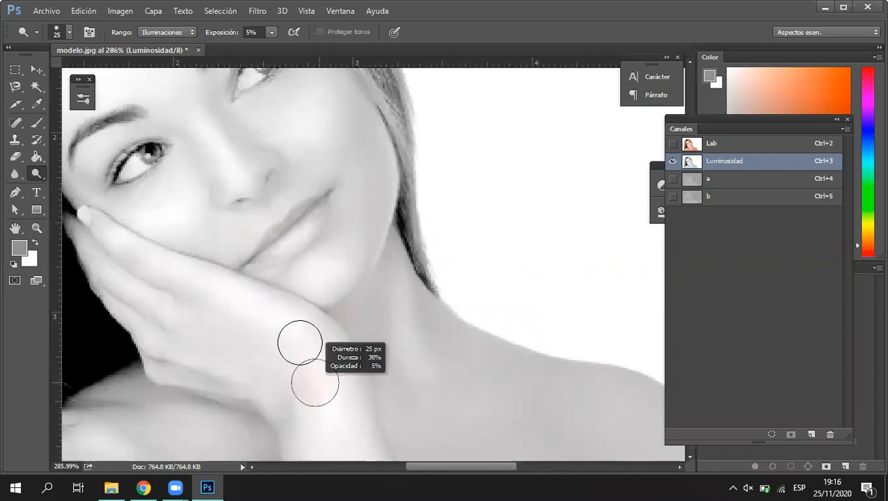
{"action": "scroll", "coordinate": [396, 389], "scroll_direction": "down", "scroll_amount": 2}
{"action": "scroll", "coordinate": [421, 404], "scroll_direction": "down", "scroll_amount": 5}
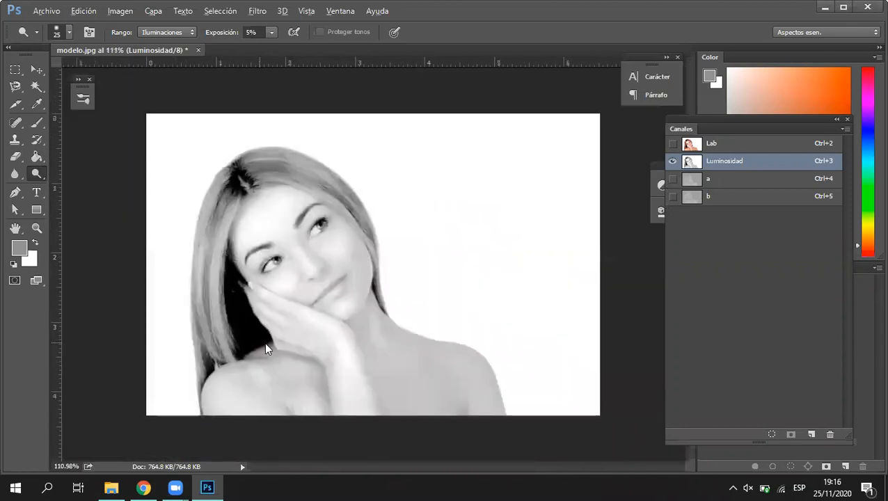
Dodge the highlights on the near shoulder below the hand with a 27 px brush at 5% exposure
{"action": "left_click_drag", "start_coordinate": [265, 344], "coordinate": [276, 344]}
{"action": "scroll", "coordinate": [246, 386], "scroll_direction": "up", "scroll_amount": 6}
{"action": "scroll", "coordinate": [237, 405], "scroll_direction": "up", "scroll_amount": 3}
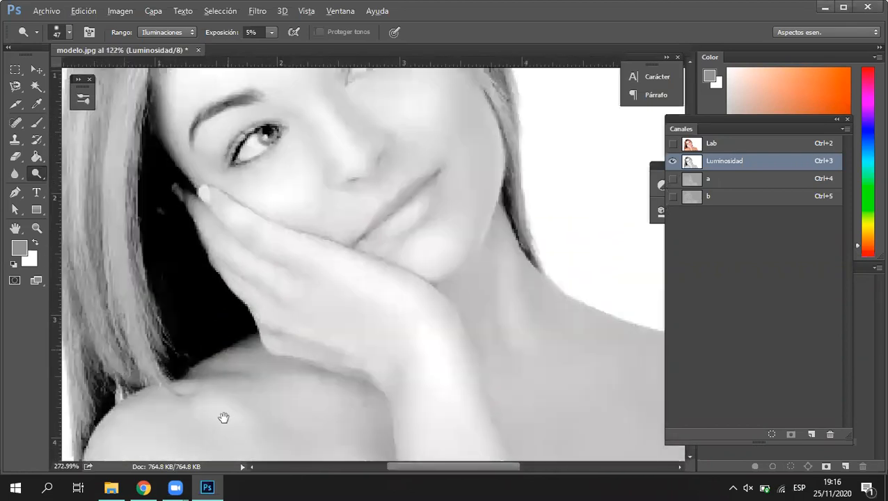
{"action": "scroll", "coordinate": [288, 299], "scroll_direction": "up", "scroll_amount": 1}
{"action": "left_click_drag", "start_coordinate": [287, 308], "coordinate": [273, 307]}
{"action": "mouse_move", "coordinate": [277, 259]}
{"action": "left_mouse_down"}
{"action": "mouse_move", "coordinate": [341, 317]}
{"action": "mouse_move", "coordinate": [277, 287]}
{"action": "mouse_move", "coordinate": [323, 341]}
{"action": "mouse_move", "coordinate": [276, 272]}
{"action": "mouse_move", "coordinate": [412, 327]}
{"action": "mouse_move", "coordinate": [434, 383]}
{"action": "mouse_move", "coordinate": [209, 280]}
{"action": "left_mouse_up"}
{"action": "mouse_move", "coordinate": [165, 344]}
{"action": "left_mouse_down"}
{"action": "mouse_move", "coordinate": [188, 343]}
{"action": "mouse_move", "coordinate": [212, 285]}
{"action": "mouse_move", "coordinate": [245, 410]}
{"action": "mouse_move", "coordinate": [323, 287]}
{"action": "mouse_move", "coordinate": [280, 256]}
{"action": "mouse_move", "coordinate": [283, 247]}
{"action": "mouse_move", "coordinate": [416, 277]}
{"action": "left_mouse_up"}
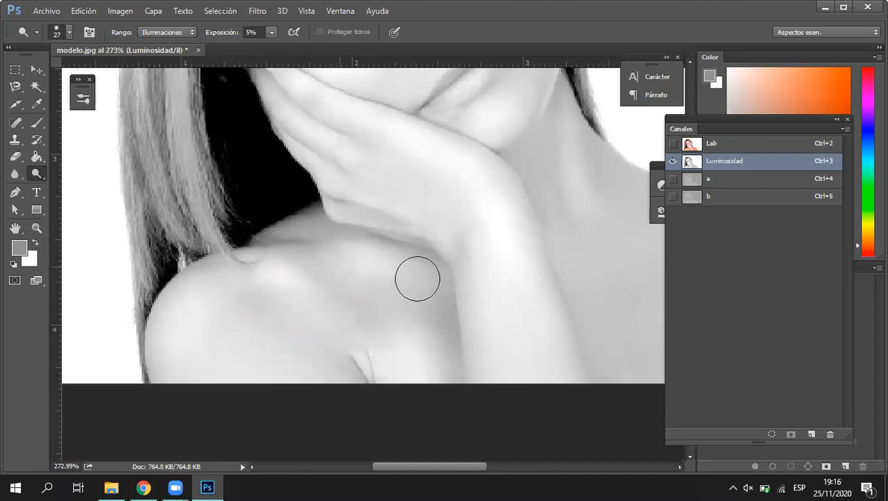
Brighten the highlights on the neck and upper chest with the 27 px Dodge brush
{"action": "left_click_drag", "start_coordinate": [576, 285], "coordinate": [353, 313]}
{"action": "left_click_drag", "start_coordinate": [352, 241], "coordinate": [454, 253]}
{"action": "mouse_move", "coordinate": [336, 207]}
{"action": "left_mouse_down"}
{"action": "mouse_move", "coordinate": [500, 273]}
{"action": "mouse_move", "coordinate": [346, 224]}
{"action": "mouse_move", "coordinate": [390, 269]}
{"action": "mouse_move", "coordinate": [362, 201]}
{"action": "mouse_move", "coordinate": [356, 226]}
{"action": "mouse_move", "coordinate": [461, 307]}
{"action": "mouse_move", "coordinate": [594, 330]}
{"action": "mouse_move", "coordinate": [555, 263]}
{"action": "mouse_move", "coordinate": [593, 320]}
{"action": "mouse_move", "coordinate": [497, 254]}
{"action": "left_mouse_up"}
{"action": "mouse_move", "coordinate": [501, 358]}
{"action": "left_mouse_down"}
{"action": "mouse_move", "coordinate": [524, 229]}
{"action": "mouse_move", "coordinate": [504, 231]}
{"action": "left_mouse_up"}
{"action": "mouse_move", "coordinate": [340, 150]}
{"action": "left_mouse_down"}
{"action": "mouse_move", "coordinate": [381, 222]}
{"action": "mouse_move", "coordinate": [426, 265]}
{"action": "mouse_move", "coordinate": [358, 176]}
{"action": "mouse_move", "coordinate": [418, 297]}
{"action": "mouse_move", "coordinate": [438, 248]}
{"action": "left_mouse_up"}
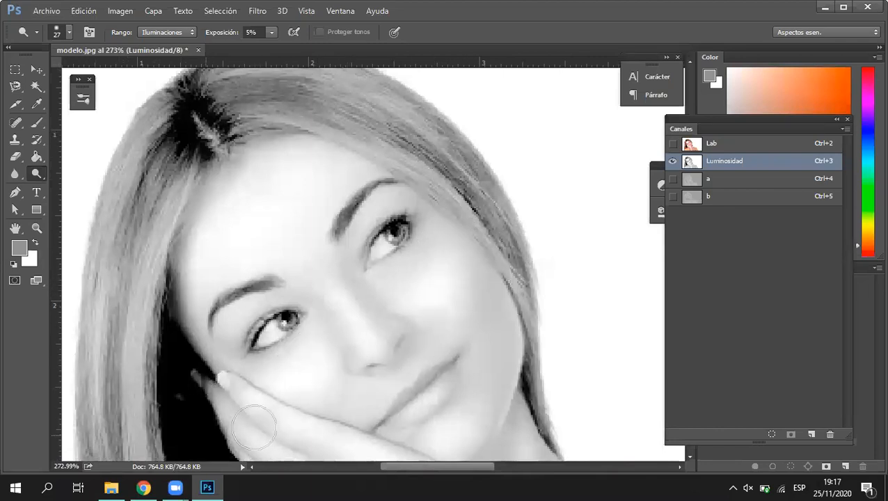
Dodge the hair strands on both sides of the head and the outer edge of the far cheek with the 27 px brush
{"action": "scroll", "coordinate": [317, 365], "scroll_direction": "down", "scroll_amount": 1}
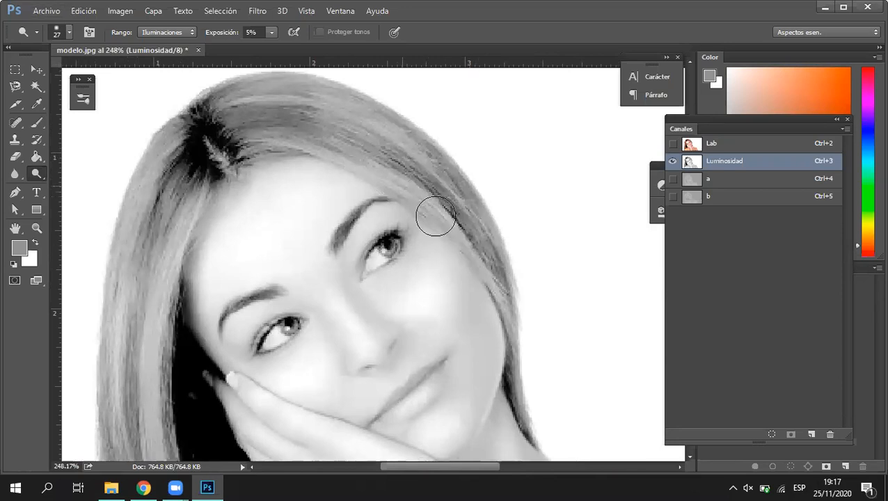
{"action": "left_click_drag", "start_coordinate": [139, 357], "coordinate": [158, 393]}
{"action": "mouse_move", "coordinate": [167, 147]}
{"action": "left_mouse_down"}
{"action": "mouse_move", "coordinate": [115, 276]}
{"action": "mouse_move", "coordinate": [163, 164]}
{"action": "mouse_move", "coordinate": [119, 301]}
{"action": "left_mouse_up"}
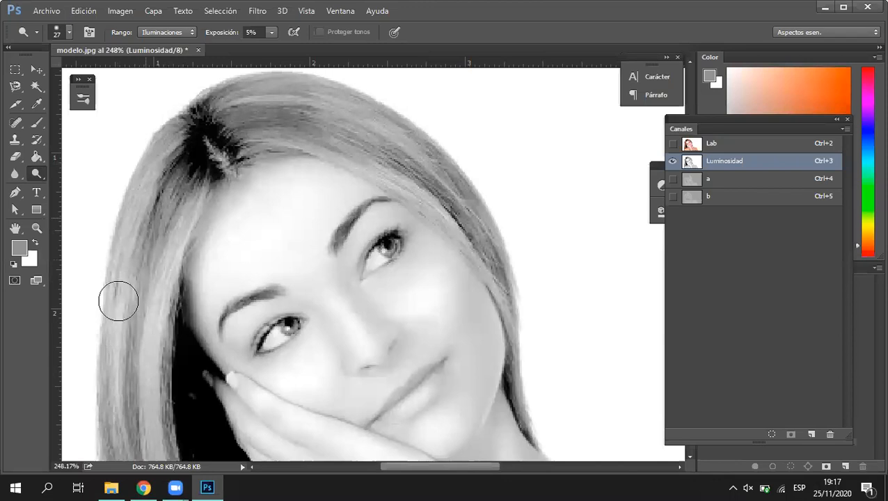
{"action": "scroll", "coordinate": [277, 293], "scroll_direction": "up", "scroll_amount": 5}
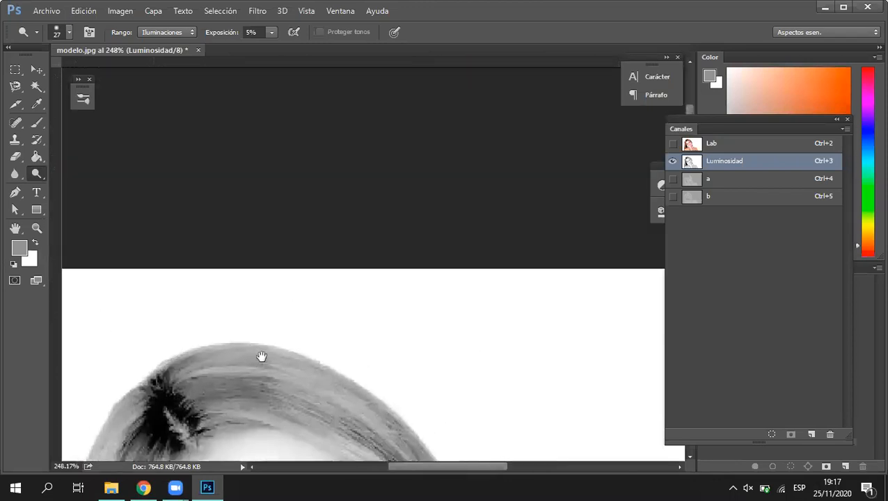
{"action": "scroll", "coordinate": [247, 218], "scroll_direction": "down", "scroll_amount": 3}
{"action": "mouse_move", "coordinate": [391, 272]}
{"action": "left_mouse_down"}
{"action": "mouse_move", "coordinate": [325, 228]}
{"action": "mouse_move", "coordinate": [371, 290]}
{"action": "left_mouse_up"}
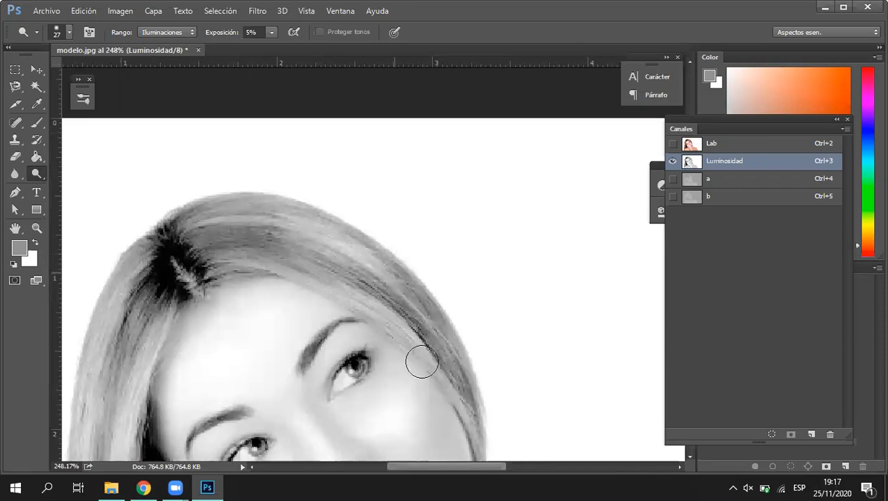
{"action": "scroll", "coordinate": [422, 362], "scroll_direction": "down", "scroll_amount": 2}
{"action": "scroll", "coordinate": [390, 254], "scroll_direction": "down", "scroll_amount": 3}
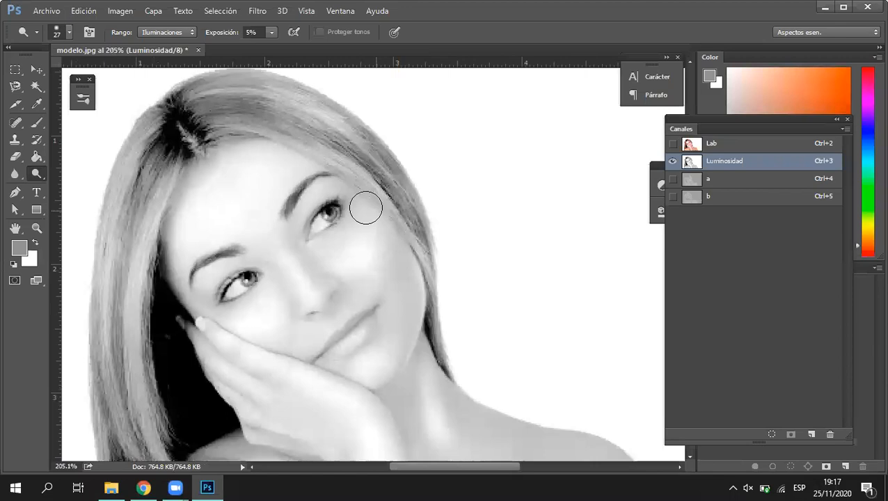
{"action": "left_click_drag", "start_coordinate": [413, 224], "coordinate": [396, 211]}
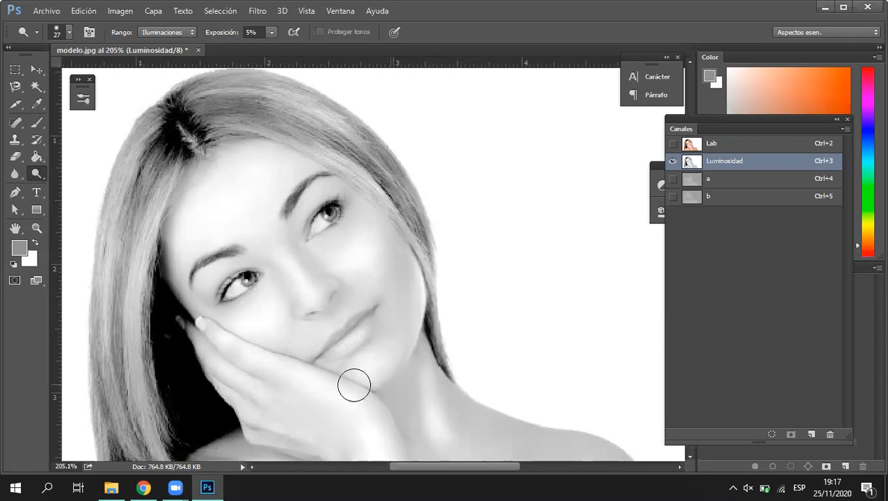
Check the dodged portrait in the full-colour Lab composite, and show only the Luminosidad channel again
{"action": "left_click", "coordinate": [672, 144]}
{"action": "scroll", "coordinate": [611, 173], "scroll_direction": "down", "scroll_amount": 2}
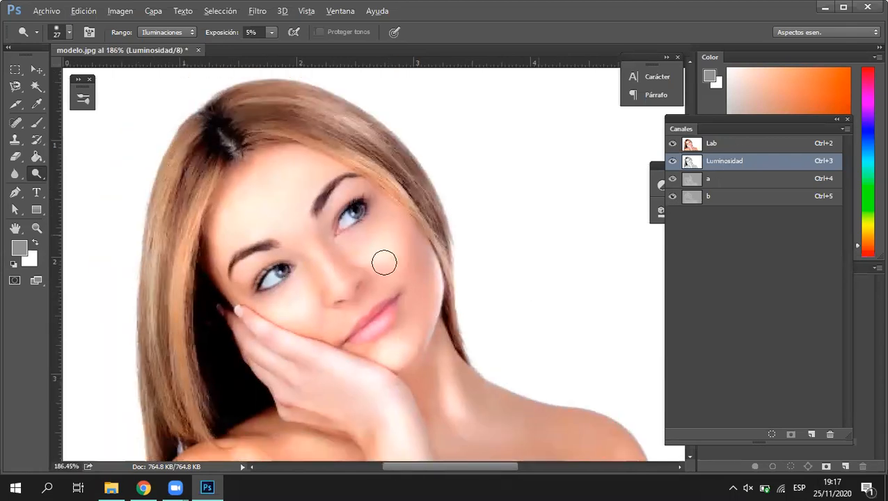
{"action": "left_click", "coordinate": [673, 161]}
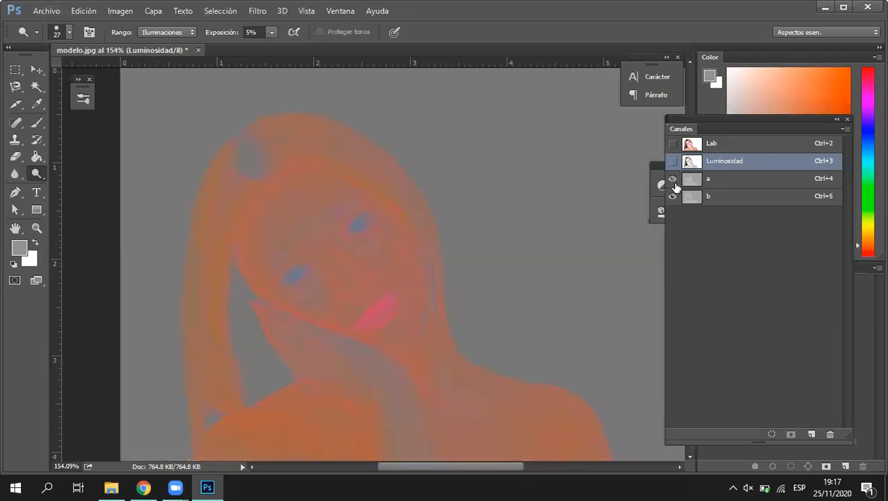
{"action": "left_click", "coordinate": [671, 179]}
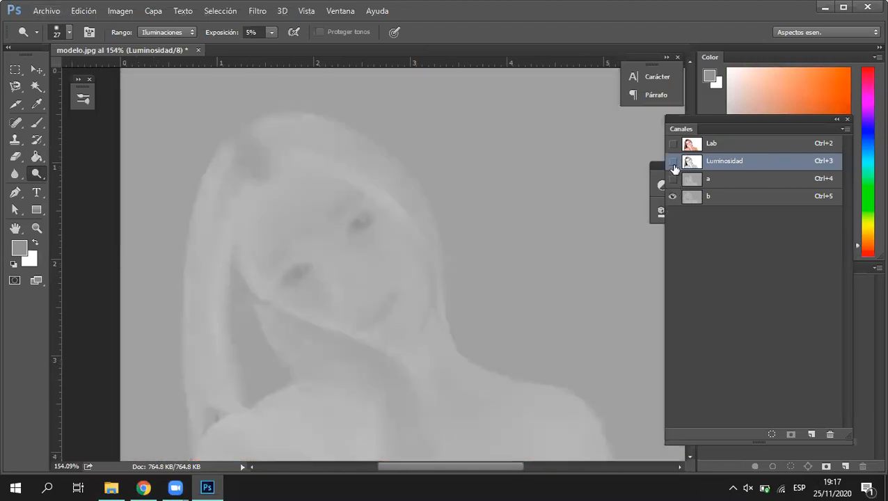
{"action": "left_click", "coordinate": [673, 162]}
{"action": "left_click", "coordinate": [673, 197]}
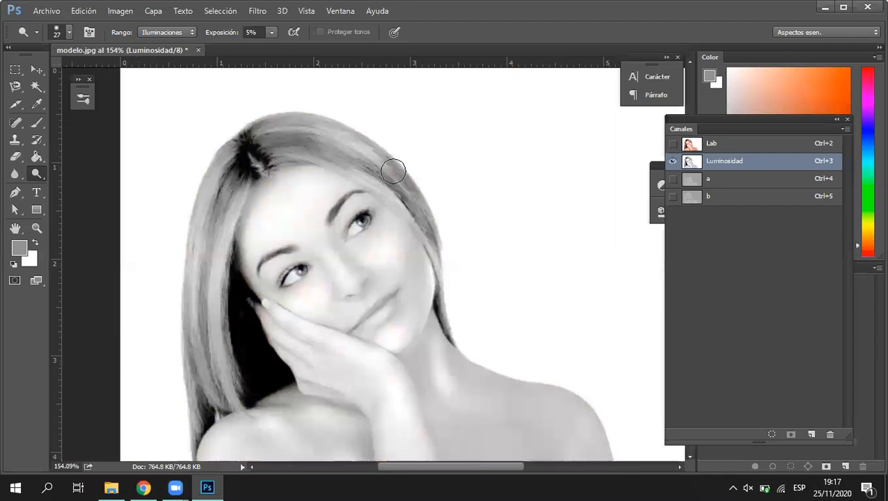
Switch to the Burn tool and try darkening the hair beside the parting with a 34 px brush, Sombras range, 15% exposure
{"action": "left_click", "coordinate": [36, 177]}
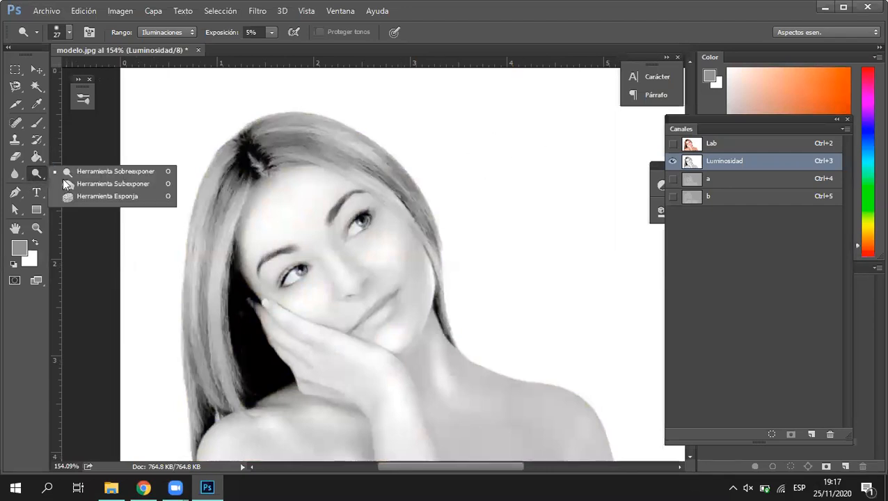
{"action": "left_click", "coordinate": [114, 184]}
{"action": "scroll", "coordinate": [283, 257], "scroll_direction": "up", "scroll_amount": 5}
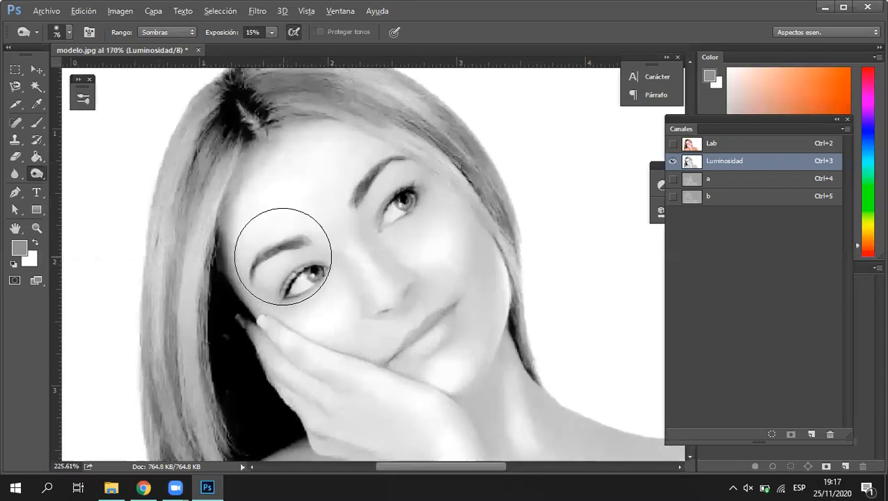
{"action": "scroll", "coordinate": [282, 257], "scroll_direction": "up", "scroll_amount": 2}
{"action": "right_click", "coordinate": [257, 192], "text": "alt"}
{"action": "mouse_move", "coordinate": [266, 138]}
{"action": "left_mouse_down"}
{"action": "mouse_move", "coordinate": [209, 299]}
{"action": "mouse_move", "coordinate": [233, 252]}
{"action": "mouse_move", "coordinate": [259, 142]}
{"action": "mouse_move", "coordinate": [179, 333]}
{"action": "mouse_move", "coordinate": [239, 188]}
{"action": "mouse_move", "coordinate": [281, 136]}
{"action": "mouse_move", "coordinate": [343, 114]}
{"action": "mouse_move", "coordinate": [280, 121]}
{"action": "mouse_move", "coordinate": [262, 159]}
{"action": "mouse_move", "coordinate": [265, 208]}
{"action": "mouse_move", "coordinate": [318, 162]}
{"action": "mouse_move", "coordinate": [309, 147]}
{"action": "mouse_move", "coordinate": [280, 138]}
{"action": "mouse_move", "coordinate": [459, 225]}
{"action": "left_mouse_up"}
{"action": "scroll", "coordinate": [267, 198], "scroll_direction": "up", "scroll_amount": 3}
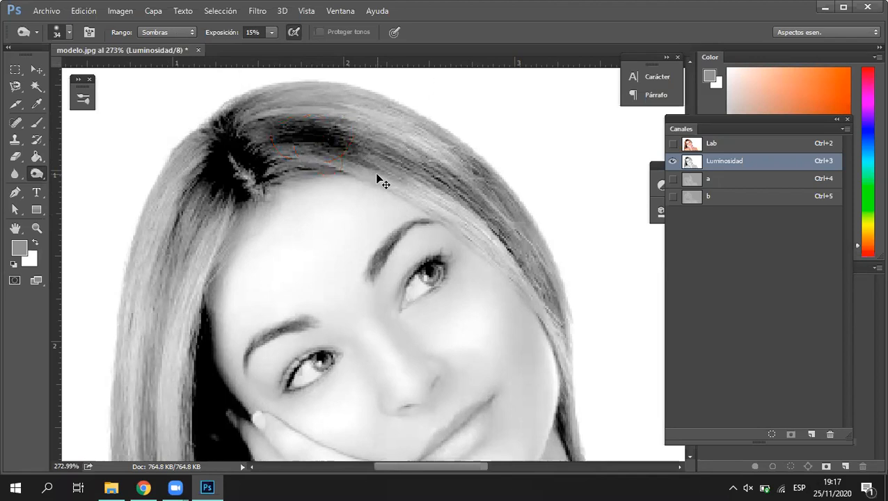
Undo the burn stroke, burn the hair beside the parting again at 15% exposure and view it in the Lab composite
{"action": "key", "text": "ctrl+z"}
{"action": "mouse_move", "coordinate": [257, 135]}
{"action": "left_mouse_down"}
{"action": "mouse_move", "coordinate": [423, 178]}
{"action": "mouse_move", "coordinate": [447, 173]}
{"action": "left_mouse_up"}
{"action": "mouse_move", "coordinate": [368, 158]}
{"action": "left_mouse_down"}
{"action": "mouse_move", "coordinate": [307, 138]}
{"action": "mouse_move", "coordinate": [327, 138]}
{"action": "mouse_move", "coordinate": [287, 142]}
{"action": "mouse_move", "coordinate": [334, 142]}
{"action": "mouse_move", "coordinate": [278, 139]}
{"action": "mouse_move", "coordinate": [344, 147]}
{"action": "left_mouse_up"}
{"action": "key", "text": "grave"}
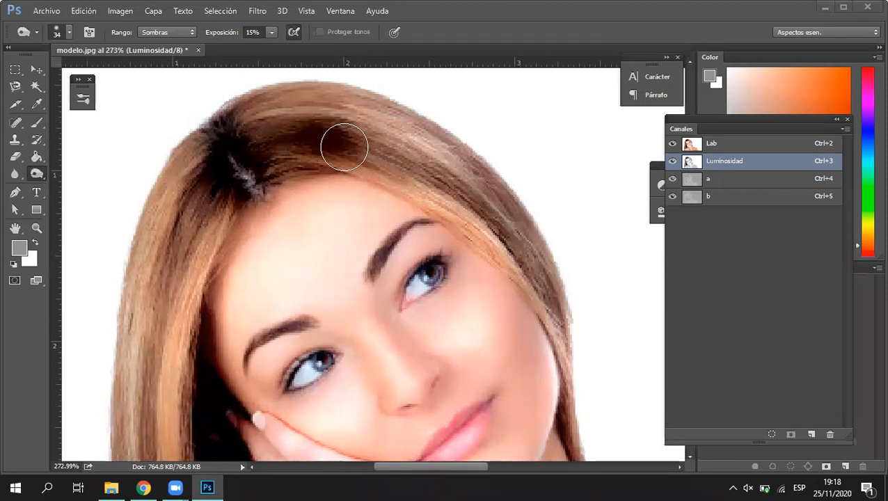
{"action": "mouse_move", "coordinate": [344, 146]}
{"action": "left_mouse_down"}
{"action": "mouse_move", "coordinate": [331, 135]}
{"action": "mouse_move", "coordinate": [389, 160]}
{"action": "left_mouse_up"}
Inspect the image with channels a and b selected in turn, and go back to the Luminosidad channel alone
{"action": "left_click", "coordinate": [713, 179]}
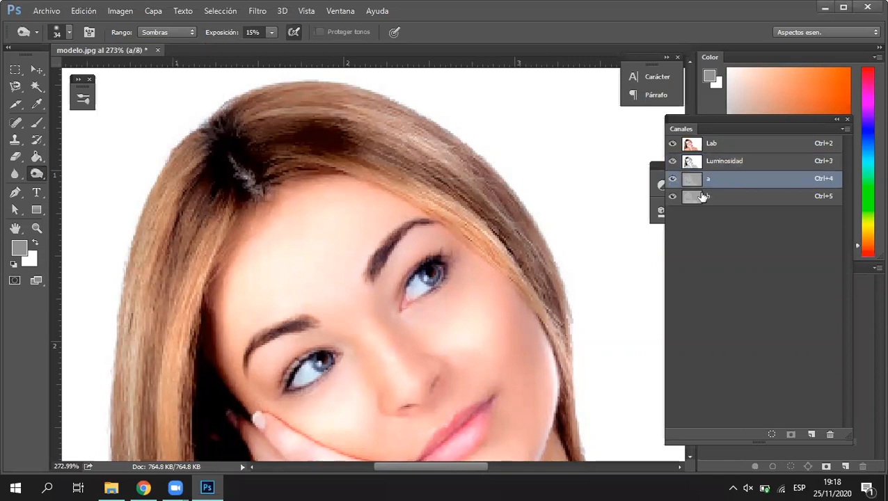
{"action": "left_click", "coordinate": [702, 196]}
{"action": "left_click_drag", "start_coordinate": [674, 201], "coordinate": [680, 162]}
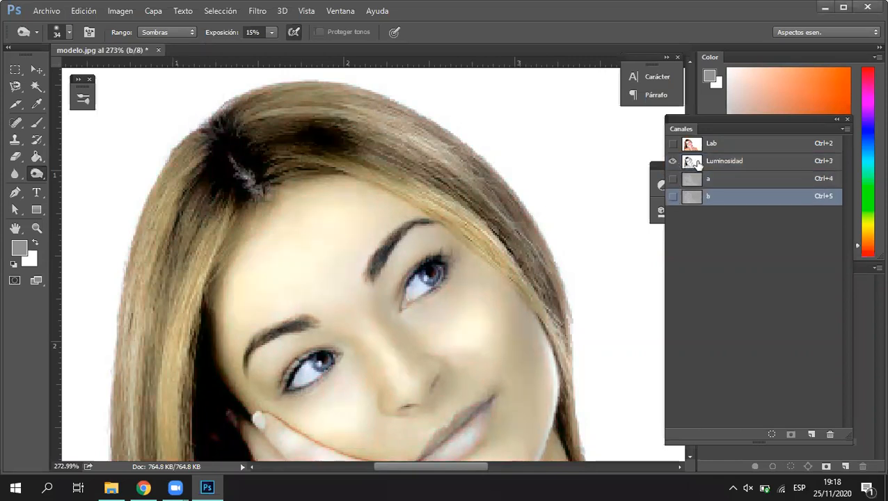
{"action": "left_click", "coordinate": [698, 163]}
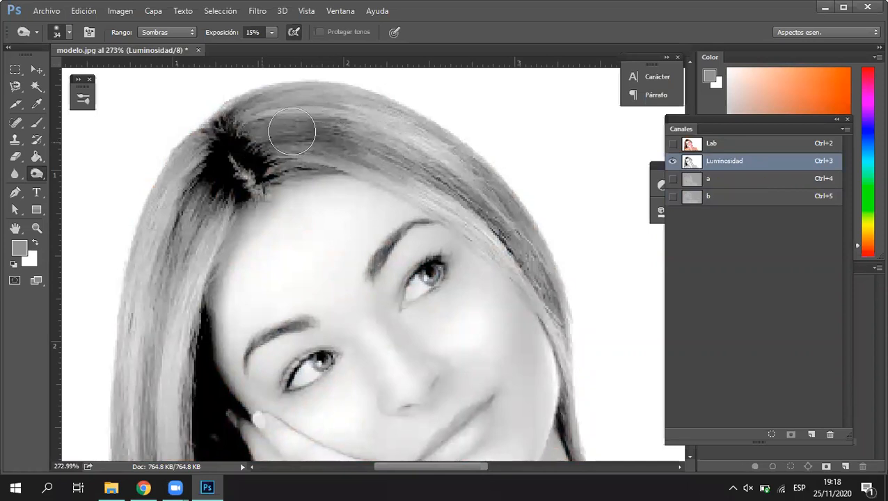
Burn the dark strands of the upper hair in the Sombras range, lowering the exposure to 10% for the hair beside the parting
{"action": "left_click_drag", "start_coordinate": [288, 128], "coordinate": [403, 153]}
{"action": "mouse_move", "coordinate": [466, 196]}
{"action": "left_mouse_down"}
{"action": "mouse_move", "coordinate": [491, 210]}
{"action": "mouse_move", "coordinate": [527, 254]}
{"action": "mouse_move", "coordinate": [465, 168]}
{"action": "left_mouse_up"}
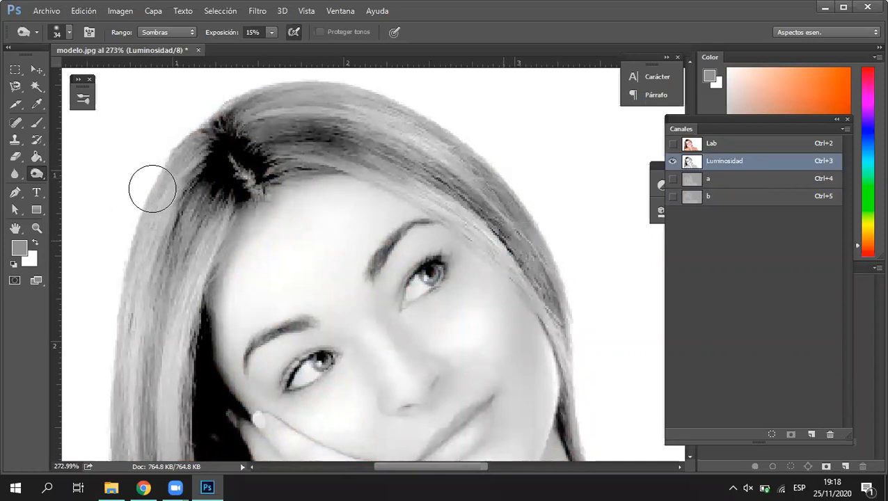
{"action": "left_click", "coordinate": [263, 32]}
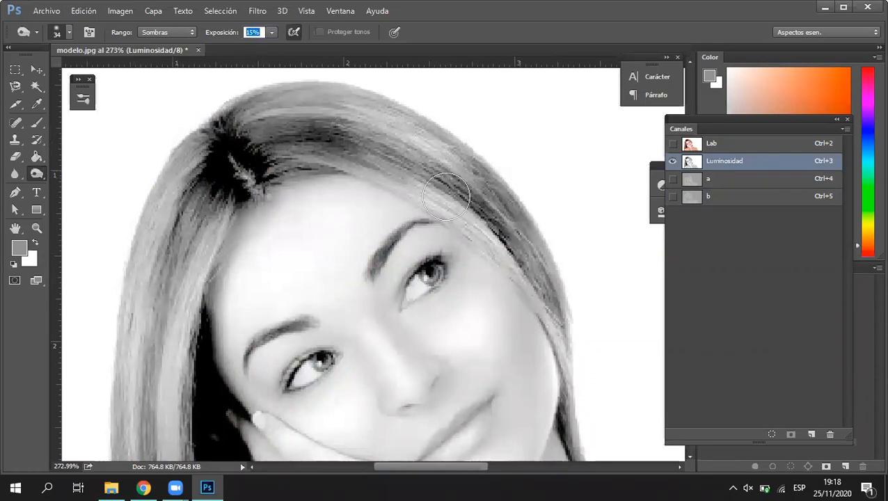
{"action": "mouse_move", "coordinate": [308, 134]}
{"action": "left_mouse_down"}
{"action": "mouse_move", "coordinate": [248, 131]}
{"action": "mouse_move", "coordinate": [311, 159]}
{"action": "mouse_move", "coordinate": [304, 163]}
{"action": "mouse_move", "coordinate": [336, 146]}
{"action": "left_mouse_up"}
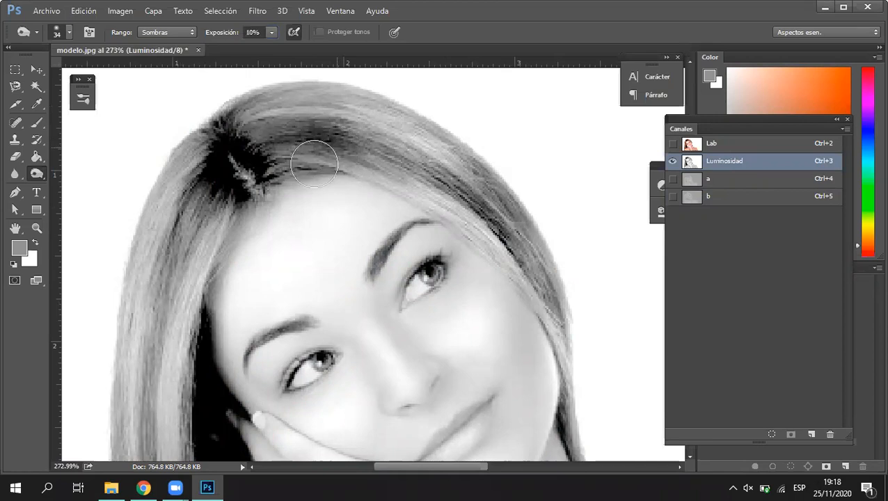
Reduce the Burn brush to 15 px and burn the creases between the fingers in the Sombras range at 10% exposure
{"action": "scroll", "coordinate": [279, 132], "scroll_direction": "down", "scroll_amount": 2}
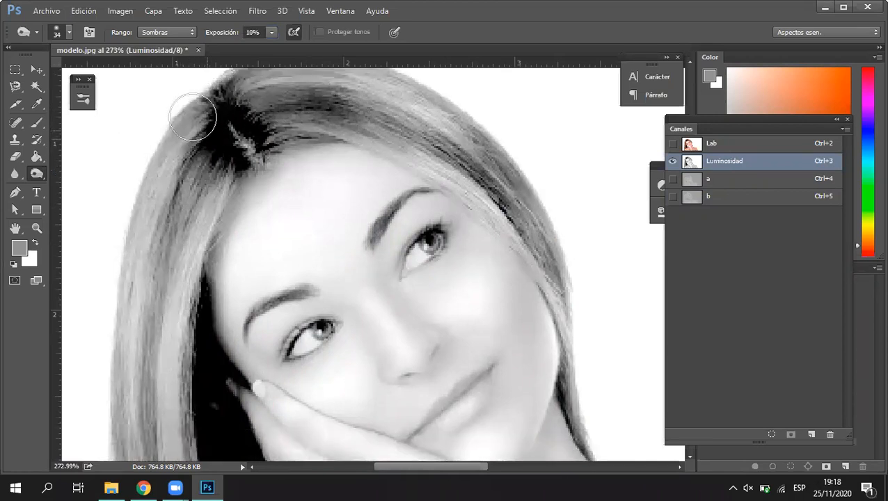
{"action": "scroll", "coordinate": [181, 146], "scroll_direction": "down", "scroll_amount": 3}
{"action": "scroll", "coordinate": [234, 151], "scroll_direction": "down", "scroll_amount": 1}
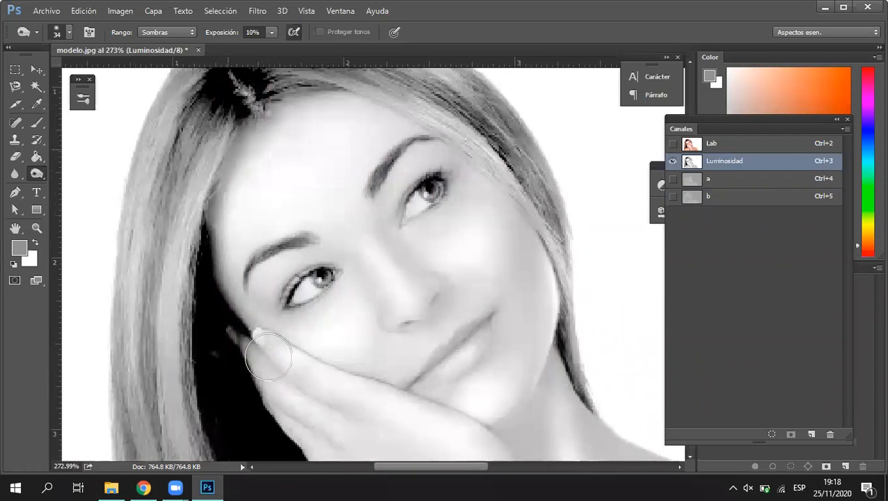
{"action": "scroll", "coordinate": [292, 334], "scroll_direction": "down", "scroll_amount": 7}
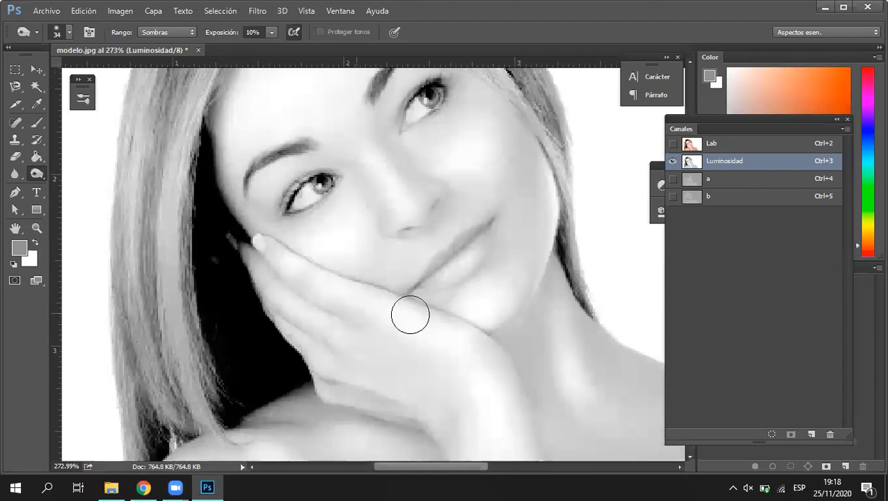
{"action": "right_click", "coordinate": [414, 315], "text": "alt"}
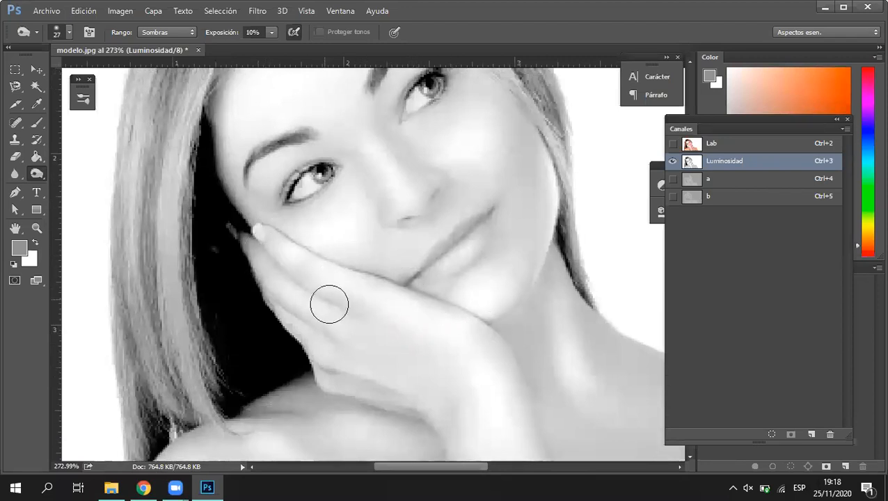
{"action": "scroll", "coordinate": [317, 297], "scroll_direction": "up", "scroll_amount": 1}
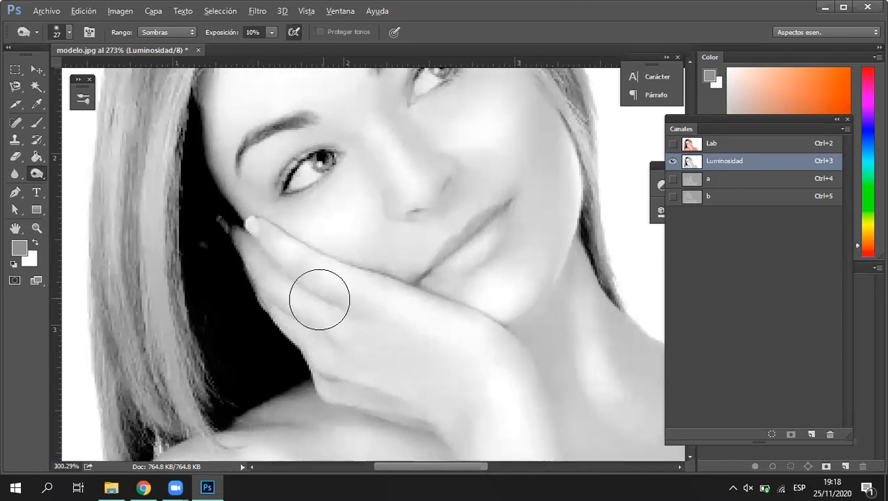
{"action": "scroll", "coordinate": [303, 302], "scroll_direction": "up", "scroll_amount": 3}
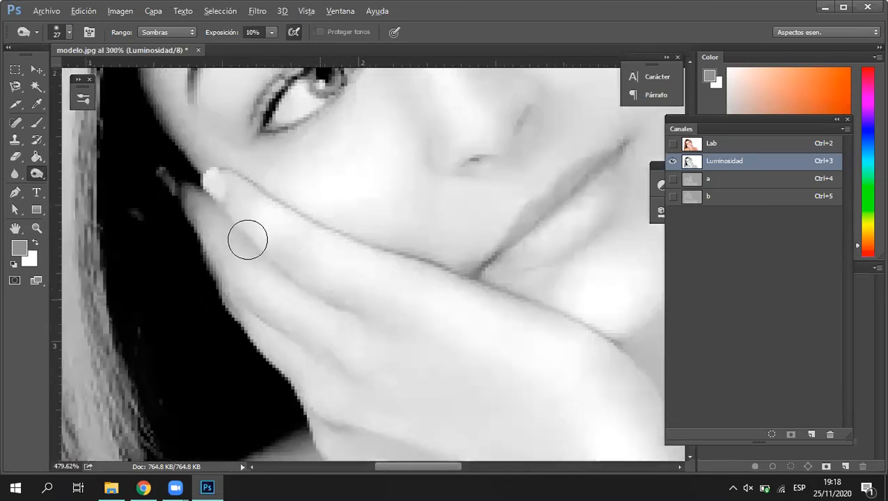
{"action": "scroll", "coordinate": [255, 252], "scroll_direction": "up", "scroll_amount": 1}
{"action": "left_click_drag", "start_coordinate": [255, 252], "coordinate": [258, 258]}
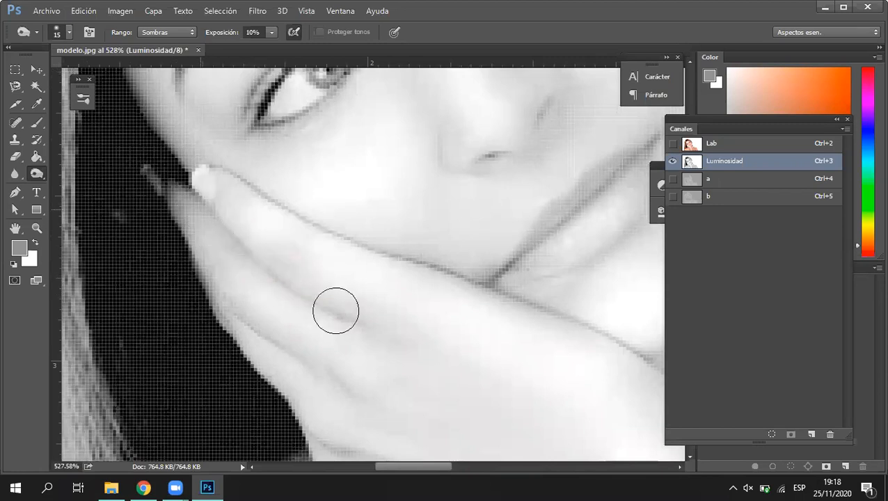
{"action": "mouse_move", "coordinate": [368, 337]}
{"action": "left_mouse_down"}
{"action": "mouse_move", "coordinate": [228, 237]}
{"action": "mouse_move", "coordinate": [242, 234]}
{"action": "mouse_move", "coordinate": [230, 346]}
{"action": "mouse_move", "coordinate": [225, 300]}
{"action": "mouse_move", "coordinate": [311, 370]}
{"action": "mouse_move", "coordinate": [291, 346]}
{"action": "mouse_move", "coordinate": [239, 316]}
{"action": "left_mouse_up"}
Burn the shadow along the hand's lower edge and darken the lip line up to the corner of the mouth
{"action": "scroll", "coordinate": [333, 403], "scroll_direction": "down", "scroll_amount": 3}
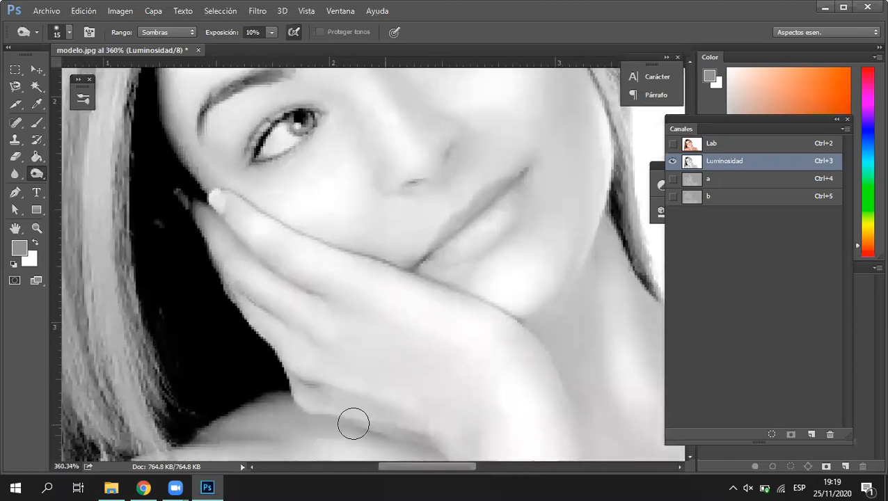
{"action": "left_click_drag", "start_coordinate": [409, 370], "coordinate": [304, 339]}
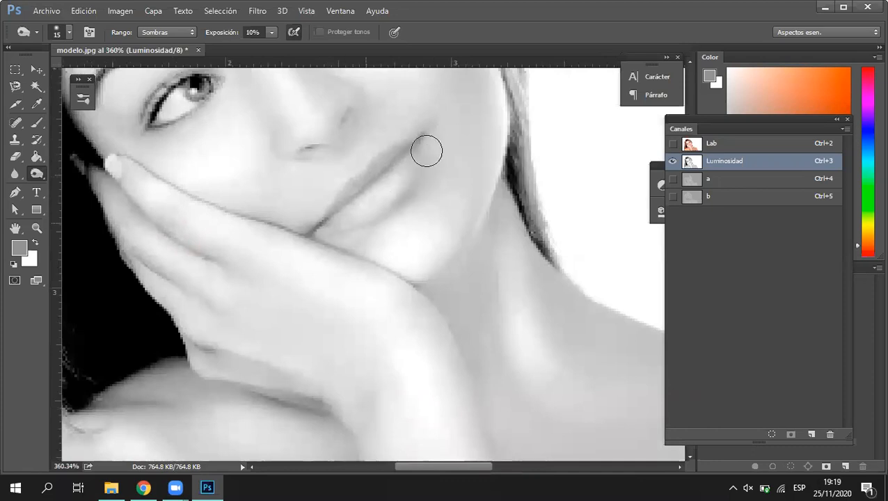
{"action": "left_click_drag", "start_coordinate": [379, 167], "coordinate": [430, 155]}
{"action": "scroll", "coordinate": [416, 263], "scroll_direction": "up", "scroll_amount": 3}
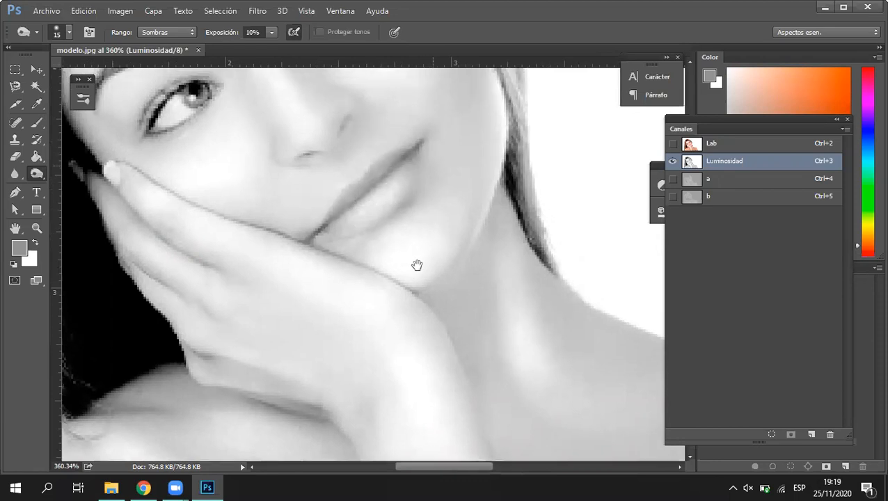
{"action": "left_click_drag", "start_coordinate": [323, 242], "coordinate": [306, 255]}
{"action": "left_click_drag", "start_coordinate": [191, 201], "coordinate": [130, 208]}
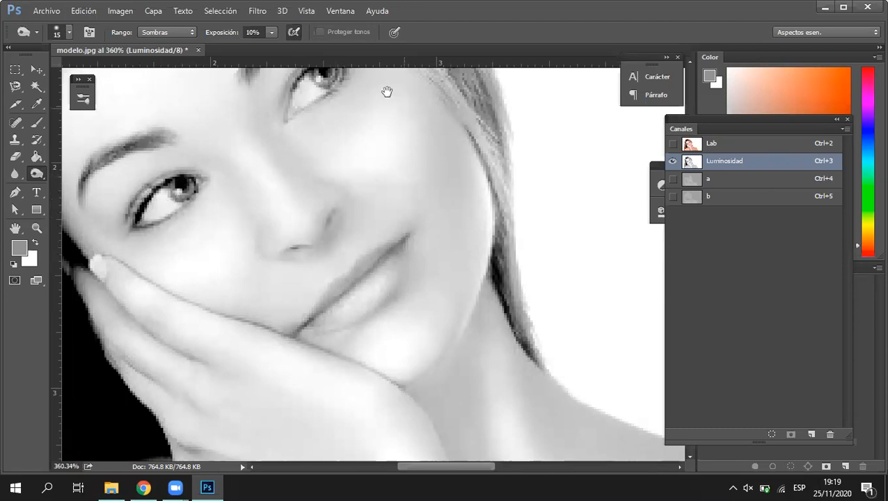
Burn the eyebrow and upper lashes of the eye farther from the hand with the 15 px brush
{"action": "scroll", "coordinate": [357, 164], "scroll_direction": "up", "scroll_amount": 2}
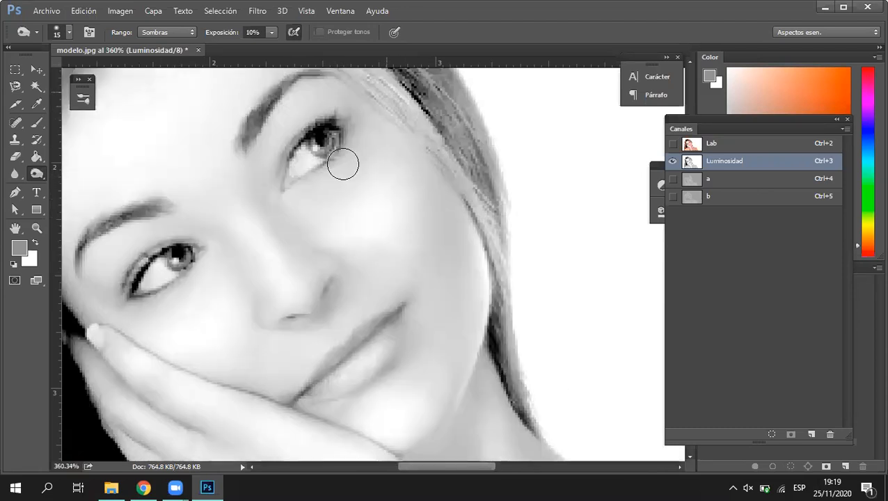
{"action": "scroll", "coordinate": [282, 230], "scroll_direction": "up", "scroll_amount": 2}
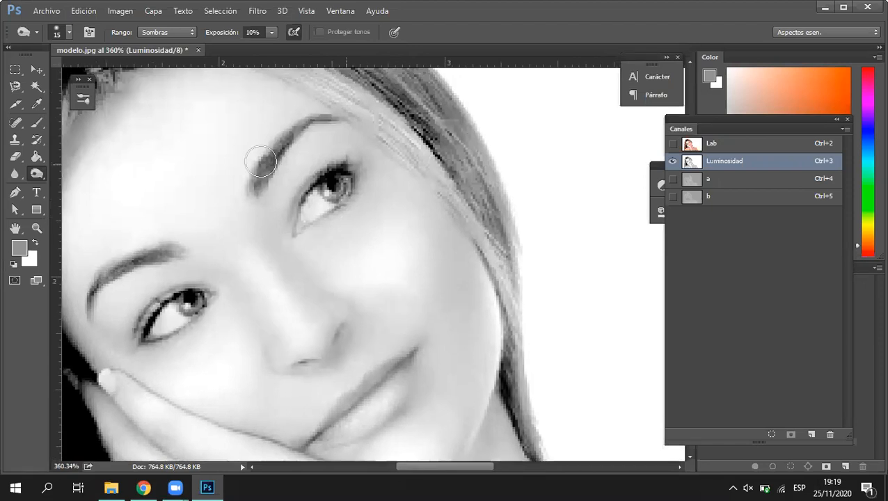
{"action": "mouse_move", "coordinate": [261, 161]}
{"action": "left_mouse_down"}
{"action": "mouse_move", "coordinate": [352, 108]}
{"action": "mouse_move", "coordinate": [366, 183]}
{"action": "left_mouse_up"}
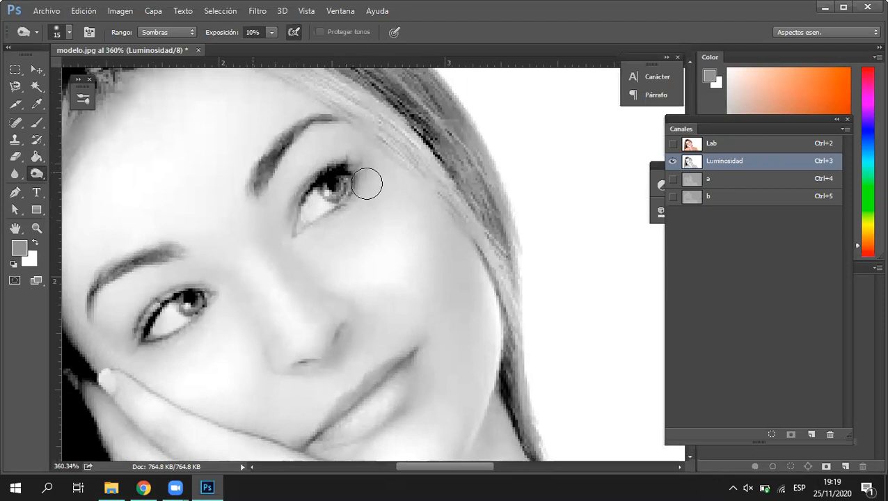
Enlarge the brush to 20 px and burn the neck shadows under the jaw and beside the wrist
{"action": "scroll", "coordinate": [367, 183], "scroll_direction": "down", "scroll_amount": 3}
{"action": "scroll", "coordinate": [367, 183], "scroll_direction": "right", "scroll_amount": 1}
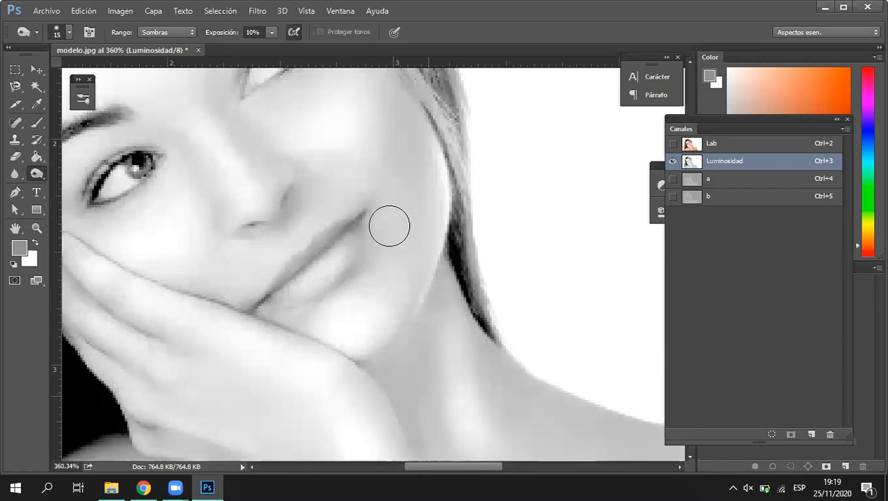
{"action": "scroll", "coordinate": [379, 215], "scroll_direction": "down", "scroll_amount": 3}
{"action": "scroll", "coordinate": [386, 319], "scroll_direction": "right", "scroll_amount": 1}
{"action": "key", "text": "bracketright"}
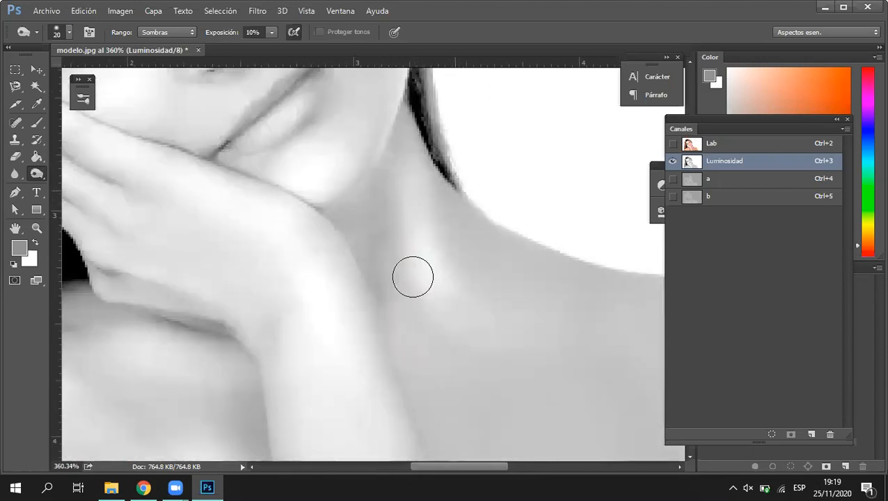
{"action": "scroll", "coordinate": [418, 243], "scroll_direction": "down", "scroll_amount": 1}
{"action": "scroll", "coordinate": [417, 243], "scroll_direction": "left", "scroll_amount": 1}
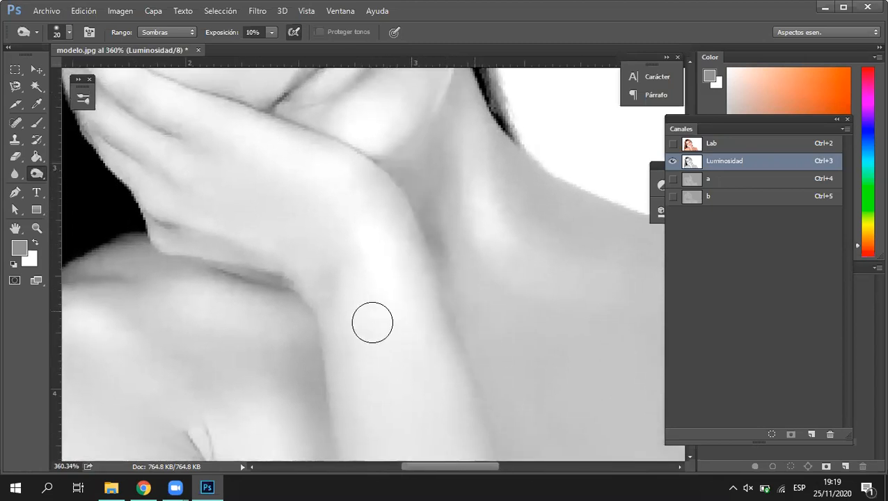
Burn the shaded areas of the shoulder beneath the hand and next to the forearm
{"action": "scroll", "coordinate": [264, 255], "scroll_direction": "down", "scroll_amount": 1}
{"action": "scroll", "coordinate": [257, 218], "scroll_direction": "left", "scroll_amount": 2}
{"action": "scroll", "coordinate": [257, 219], "scroll_direction": "down", "scroll_amount": 1}
{"action": "scroll", "coordinate": [237, 202], "scroll_direction": "left", "scroll_amount": 1}
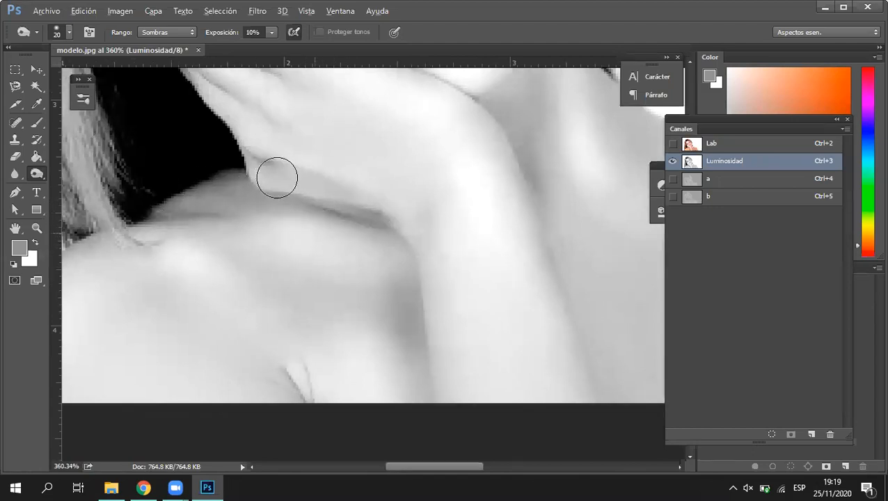
{"action": "left_click_drag", "start_coordinate": [159, 259], "coordinate": [177, 269]}
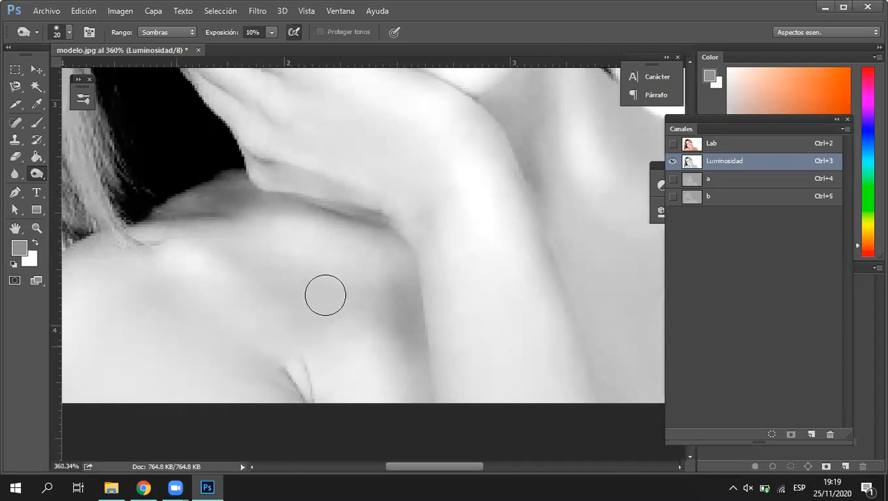
Burn the dark strands of the long hair from the tips beside the shoulder up along the face
{"action": "scroll", "coordinate": [344, 352], "scroll_direction": "down", "scroll_amount": 3}
{"action": "scroll", "coordinate": [320, 316], "scroll_direction": "left", "scroll_amount": 2}
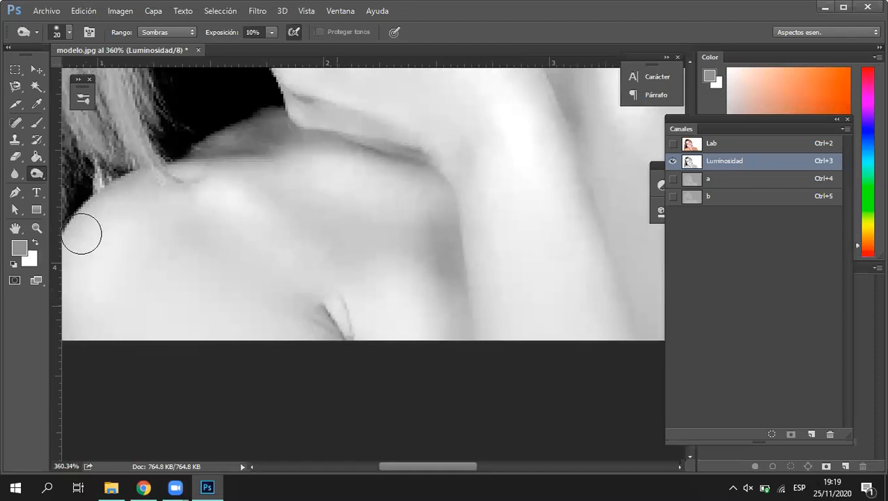
{"action": "scroll", "coordinate": [243, 194], "scroll_direction": "left", "scroll_amount": 3}
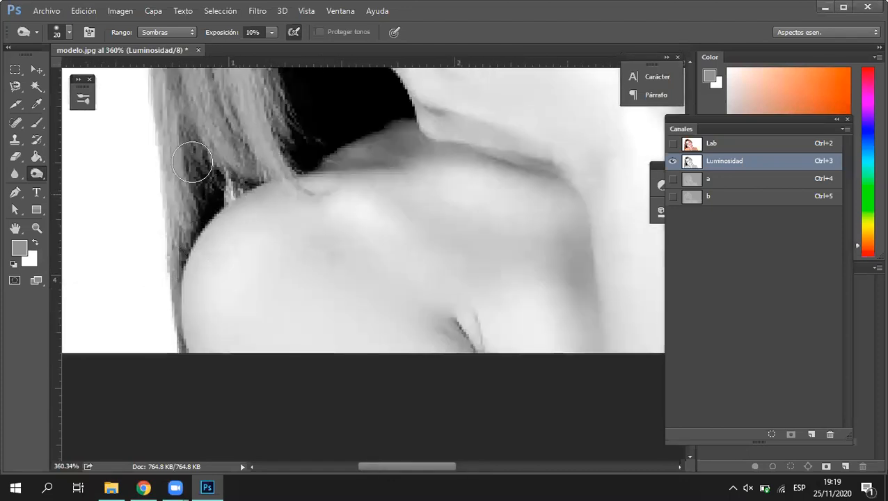
{"action": "scroll", "coordinate": [244, 205], "scroll_direction": "up", "scroll_amount": 5}
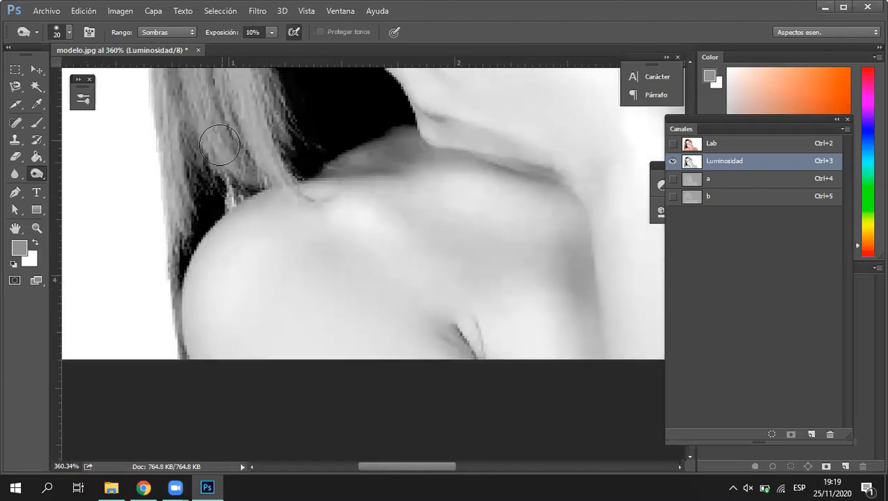
{"action": "scroll", "coordinate": [244, 205], "scroll_direction": "left", "scroll_amount": 2}
{"action": "scroll", "coordinate": [244, 205], "scroll_direction": "up", "scroll_amount": 6}
{"action": "scroll", "coordinate": [245, 206], "scroll_direction": "left", "scroll_amount": 2}
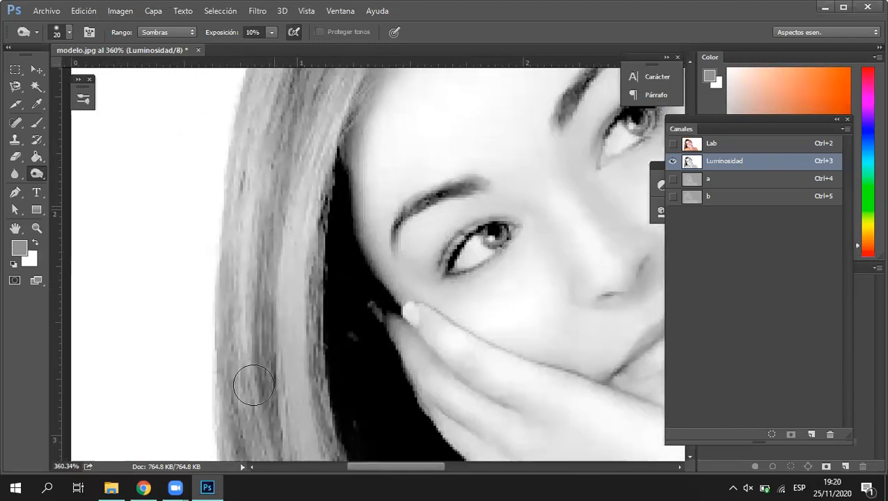
{"action": "scroll", "coordinate": [347, 282], "scroll_direction": "down", "scroll_amount": 4}
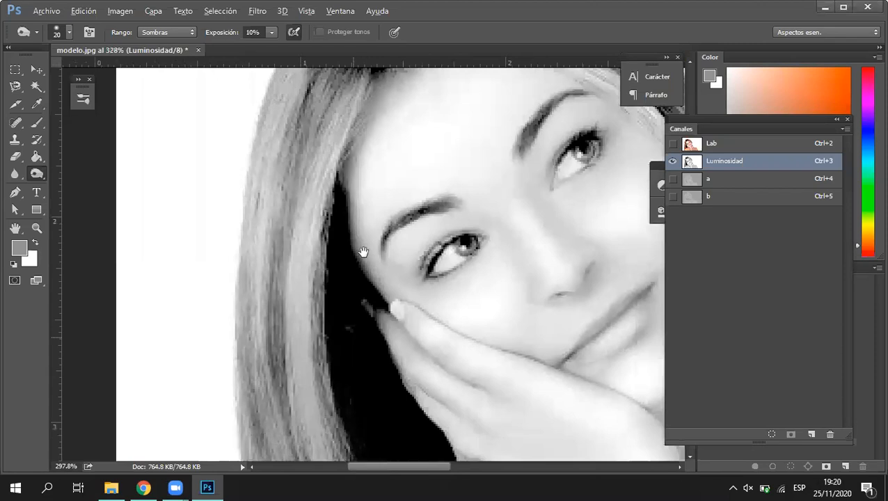
{"action": "scroll", "coordinate": [398, 175], "scroll_direction": "right", "scroll_amount": 2}
{"action": "scroll", "coordinate": [399, 175], "scroll_direction": "up", "scroll_amount": 1}
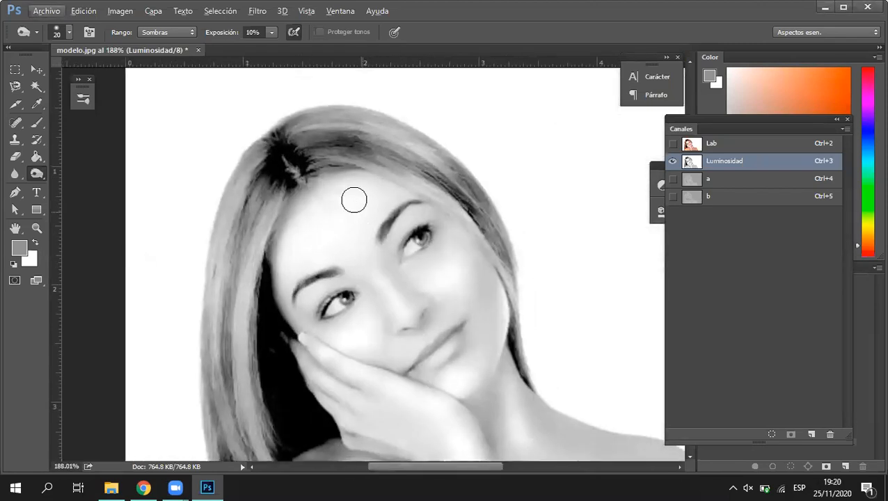
Burn the shadows of the hand, neck and chest more broadly with a 28 px brush at 10% exposure
{"action": "scroll", "coordinate": [362, 205], "scroll_direction": "up", "scroll_amount": 2}
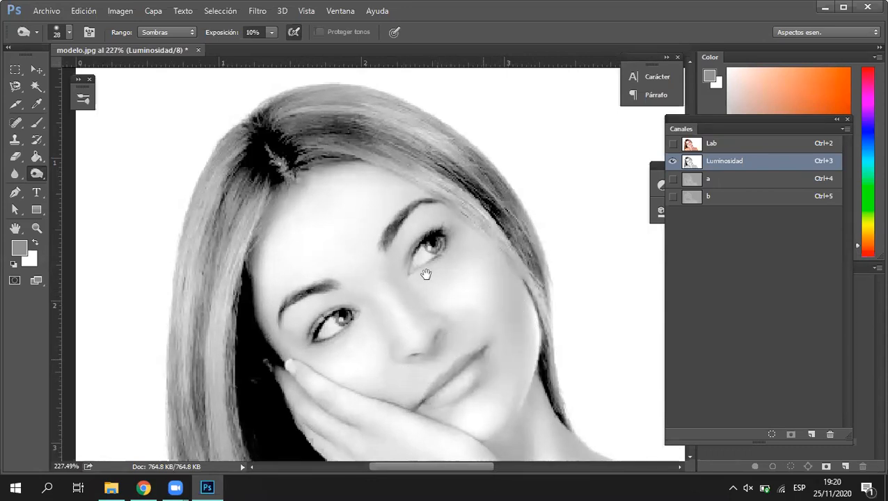
{"action": "left_click_drag", "start_coordinate": [426, 275], "coordinate": [391, 191]}
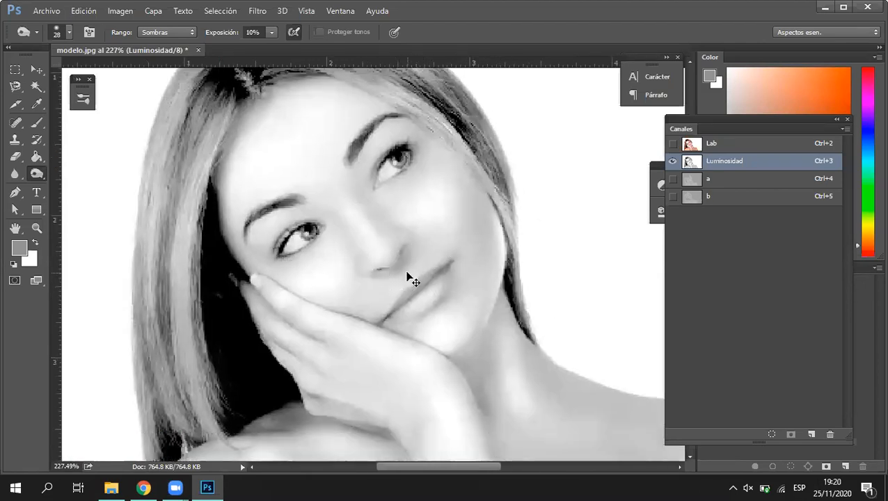
{"action": "scroll", "coordinate": [275, 275], "scroll_direction": "down", "scroll_amount": 3}
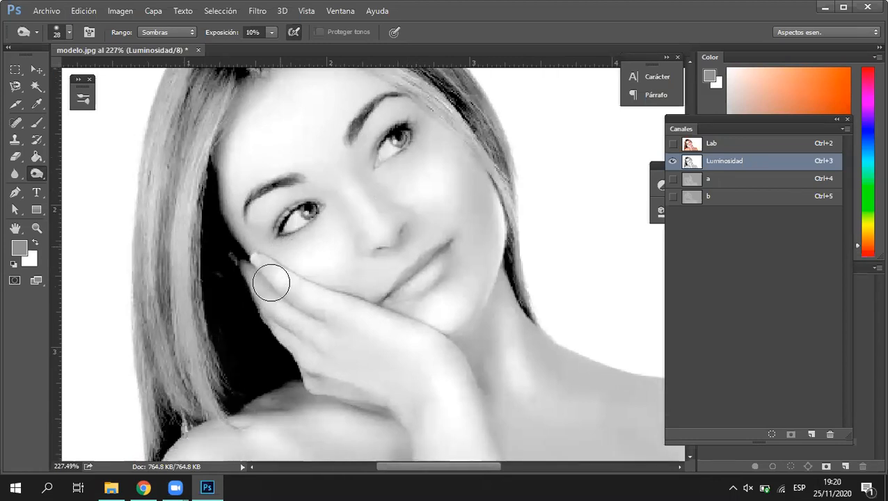
{"action": "mouse_move", "coordinate": [282, 297]}
{"action": "left_mouse_down"}
{"action": "mouse_move", "coordinate": [312, 353]}
{"action": "mouse_move", "coordinate": [262, 302]}
{"action": "mouse_move", "coordinate": [326, 359]}
{"action": "mouse_move", "coordinate": [311, 363]}
{"action": "mouse_move", "coordinate": [315, 373]}
{"action": "mouse_move", "coordinate": [388, 404]}
{"action": "mouse_move", "coordinate": [378, 402]}
{"action": "mouse_move", "coordinate": [393, 398]}
{"action": "mouse_move", "coordinate": [441, 336]}
{"action": "mouse_move", "coordinate": [374, 297]}
{"action": "mouse_move", "coordinate": [432, 321]}
{"action": "mouse_move", "coordinate": [339, 294]}
{"action": "mouse_move", "coordinate": [395, 296]}
{"action": "mouse_move", "coordinate": [471, 362]}
{"action": "mouse_move", "coordinate": [463, 348]}
{"action": "mouse_move", "coordinate": [489, 287]}
{"action": "mouse_move", "coordinate": [491, 357]}
{"action": "mouse_move", "coordinate": [489, 285]}
{"action": "mouse_move", "coordinate": [503, 368]}
{"action": "left_mouse_up"}
{"action": "left_click_drag", "start_coordinate": [422, 288], "coordinate": [358, 219]}
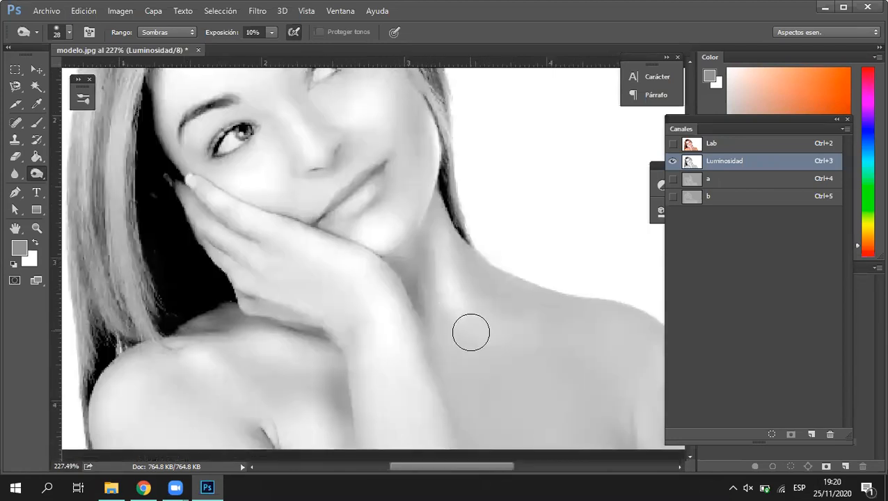
{"action": "left_click_drag", "start_coordinate": [458, 327], "coordinate": [432, 313]}
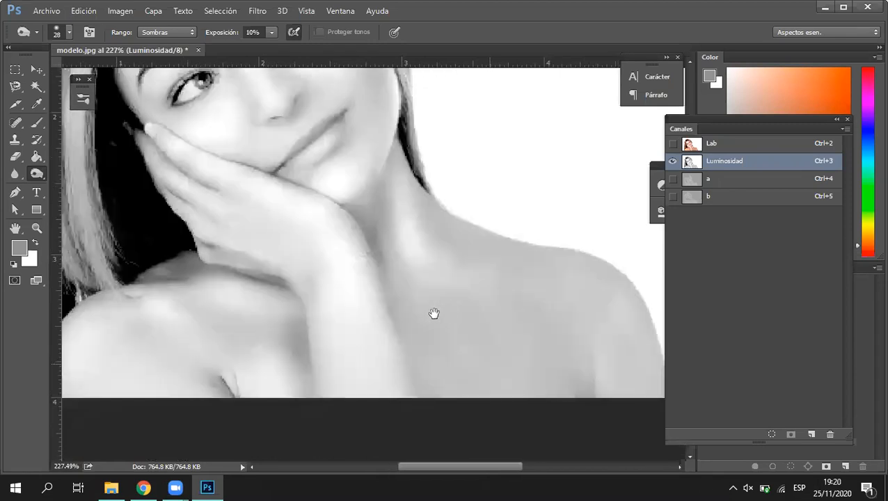
Show the Lab composite with Luminosidad still selected and review the burned portrait in color
{"action": "scroll", "coordinate": [348, 263], "scroll_direction": "down", "scroll_amount": 5}
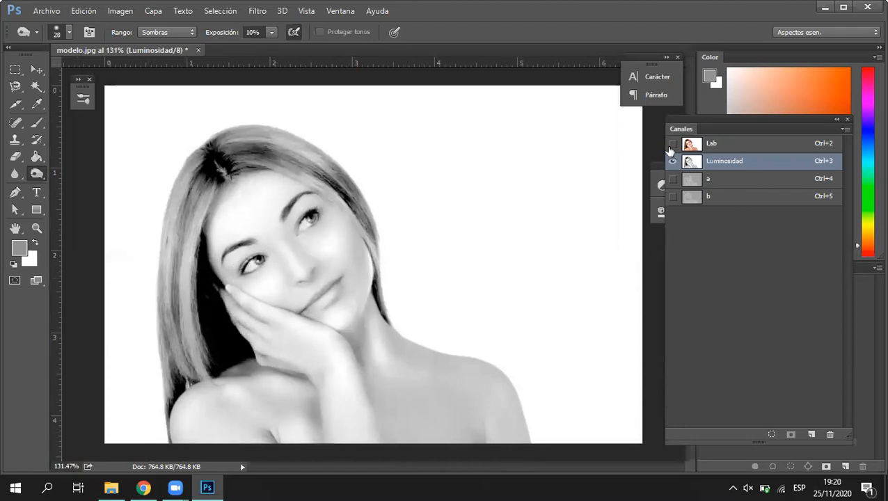
{"action": "key", "text": "grave"}
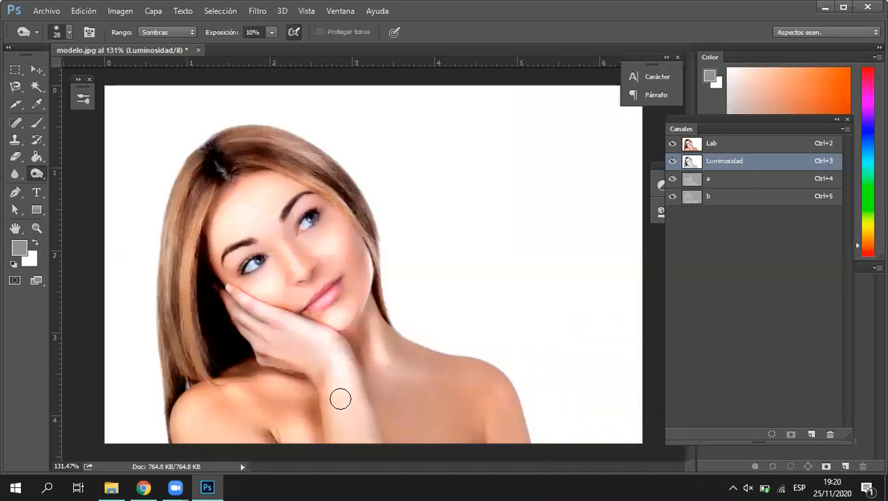
{"action": "scroll", "coordinate": [37, 176], "scroll_direction": "up", "scroll_amount": 2}
List the Sobreexponer, Subexponer and Esponja tools and annotate Subexponer as the shadows tool with "Somb"
{"action": "right_click", "coordinate": [33, 177]}
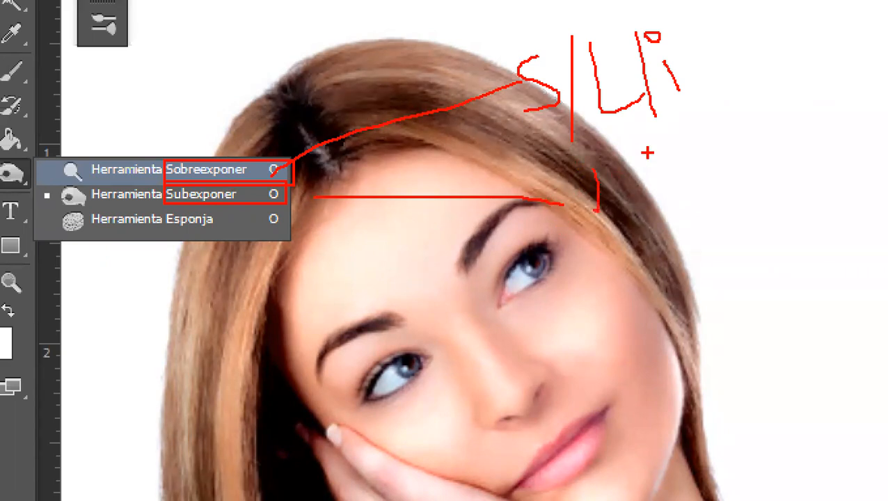
{"action": "mouse_move", "coordinate": [670, 191]}
{"action": "left_mouse_down"}
{"action": "mouse_move", "coordinate": [744, 188]}
{"action": "mouse_move", "coordinate": [796, 206]}
{"action": "left_mouse_up"}
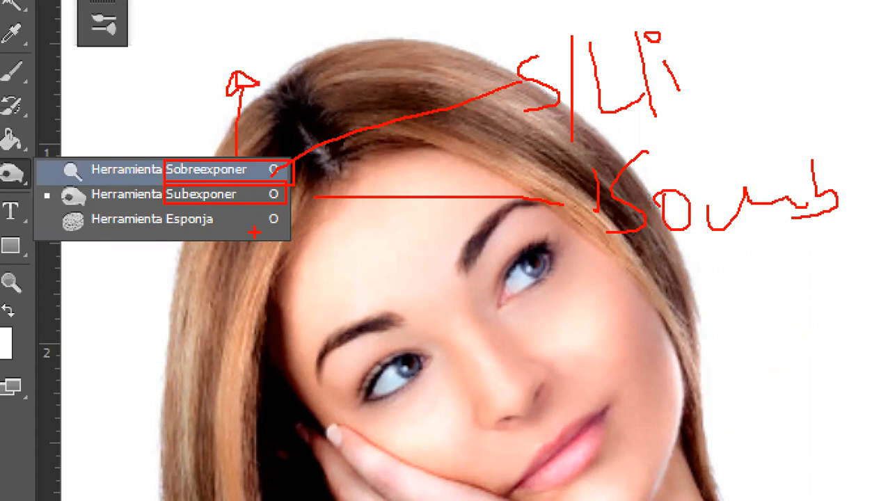
{"action": "left_click_drag", "start_coordinate": [276, 196], "coordinate": [400, 223]}
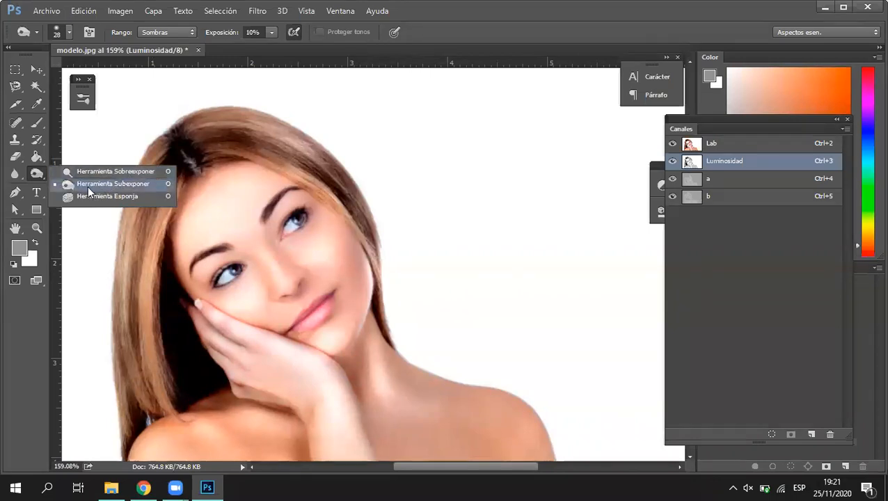
Dismiss the tool list, review the whole portrait in color and display only the Luminosidad channel
{"action": "left_click", "coordinate": [230, 159]}
{"action": "scroll", "coordinate": [352, 326], "scroll_direction": "down", "scroll_amount": 5}
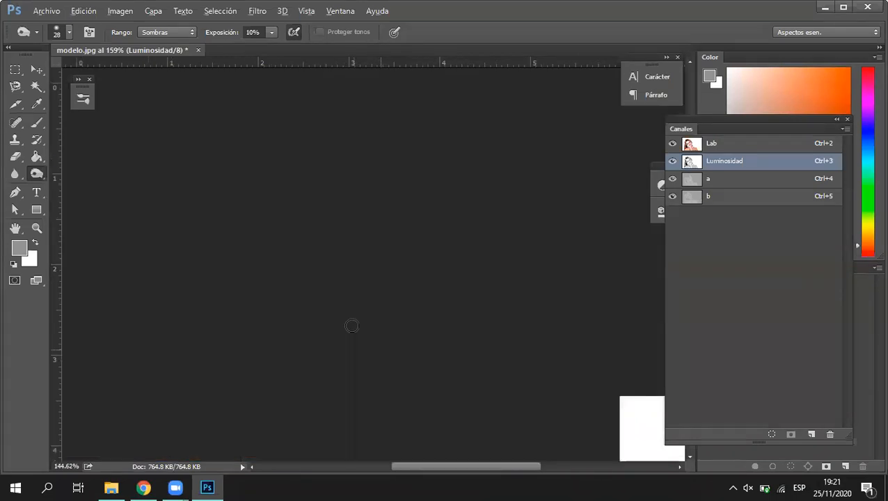
{"action": "scroll", "coordinate": [357, 350], "scroll_direction": "up", "scroll_amount": 4}
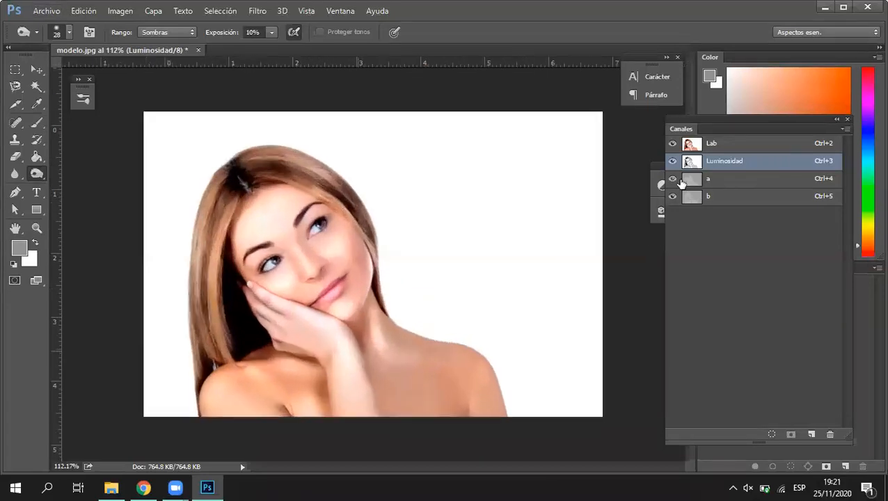
{"action": "left_click", "coordinate": [672, 198]}
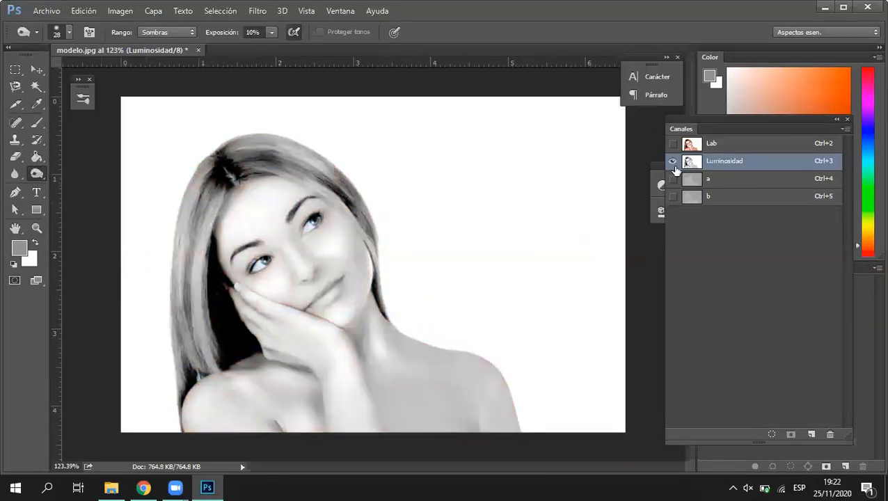
{"action": "scroll", "coordinate": [390, 354], "scroll_direction": "up", "scroll_amount": 3}
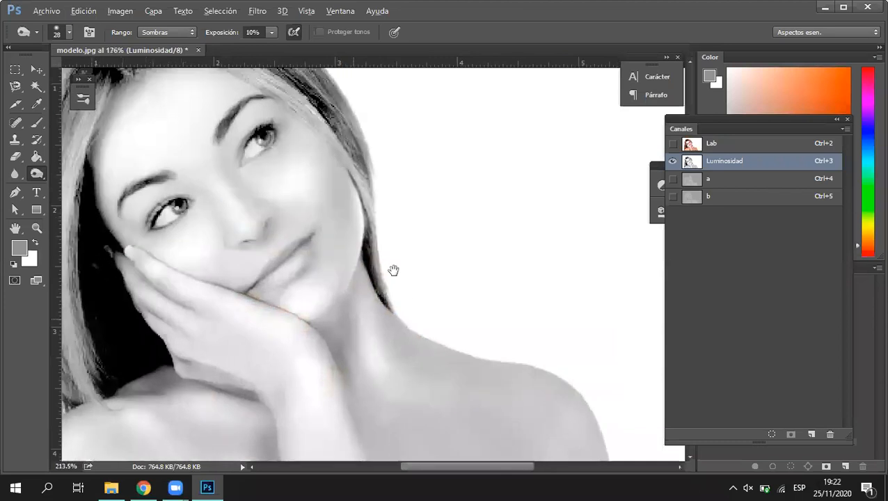
Choose the Sobreexponer tool with the Iluminaciones range and set its exposure to 2%
{"action": "scroll", "coordinate": [392, 268], "scroll_direction": "up", "scroll_amount": 1}
{"action": "scroll", "coordinate": [392, 267], "scroll_direction": "right", "scroll_amount": 2}
{"action": "right_click", "coordinate": [37, 174]}
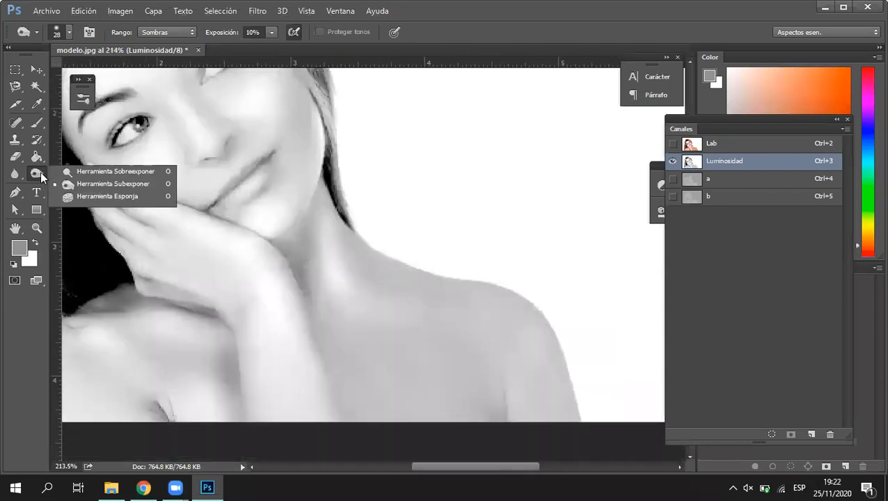
{"action": "left_click", "coordinate": [92, 171]}
{"action": "scroll", "coordinate": [175, 197], "scroll_direction": "left", "scroll_amount": 2}
{"action": "scroll", "coordinate": [175, 198], "scroll_direction": "up", "scroll_amount": 1}
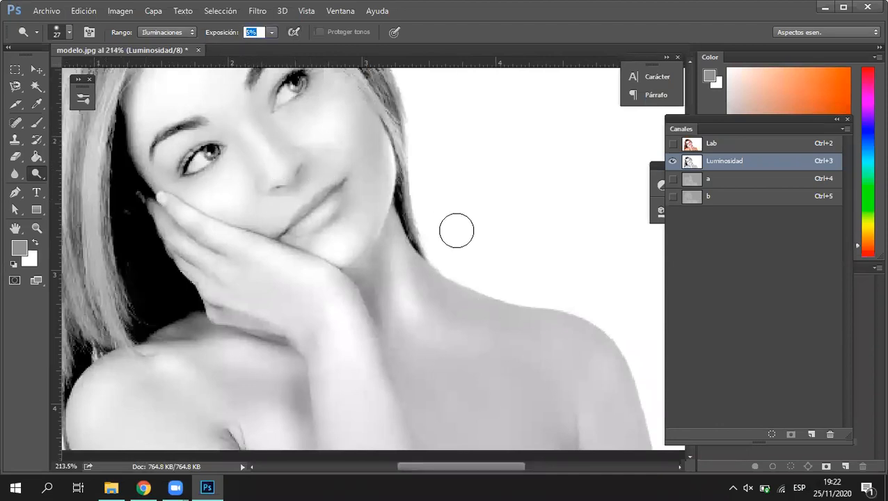
{"action": "key", "text": "Return"}
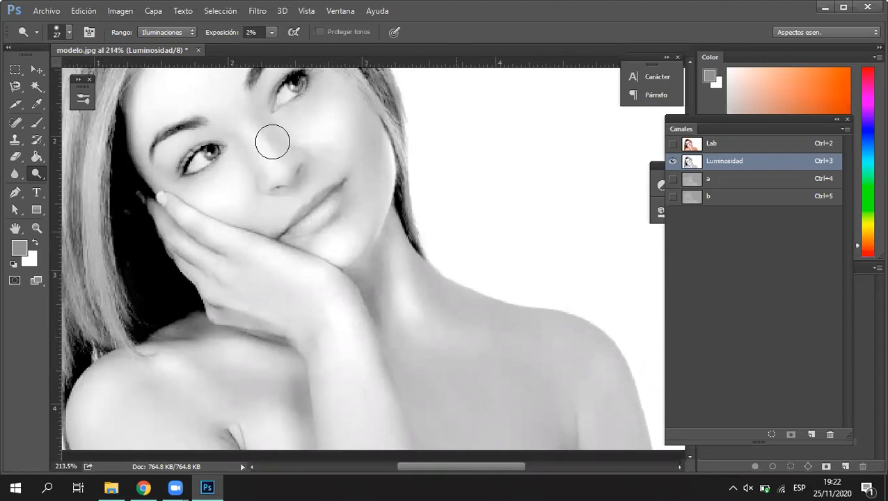
Dodge the highlights of the face, chin, hand and arm with a 27 px brush at 2% exposure
{"action": "scroll", "coordinate": [311, 201], "scroll_direction": "up", "scroll_amount": 3}
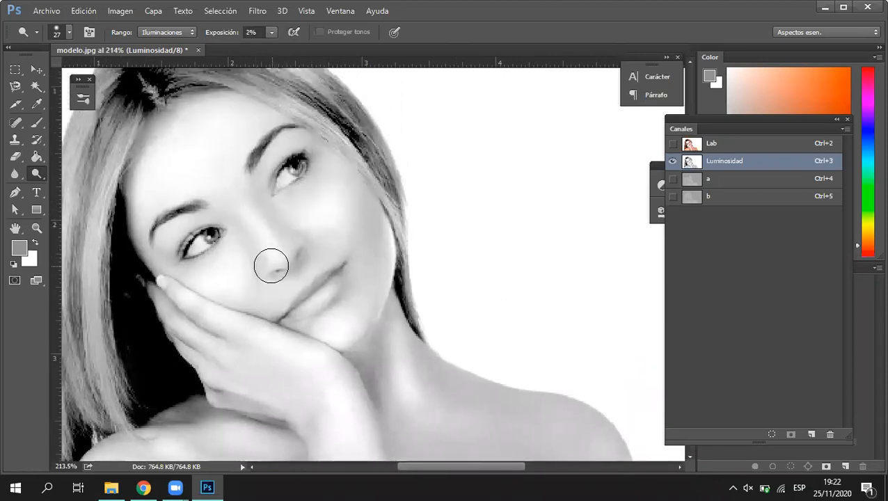
{"action": "scroll", "coordinate": [386, 316], "scroll_direction": "down", "scroll_amount": 2}
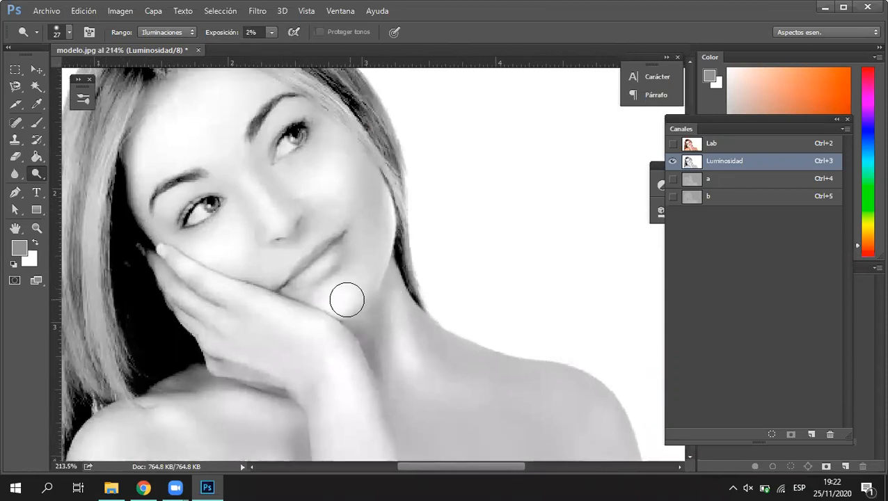
{"action": "scroll", "coordinate": [418, 316], "scroll_direction": "down", "scroll_amount": 1}
{"action": "scroll", "coordinate": [418, 316], "scroll_direction": "down", "scroll_amount": 5}
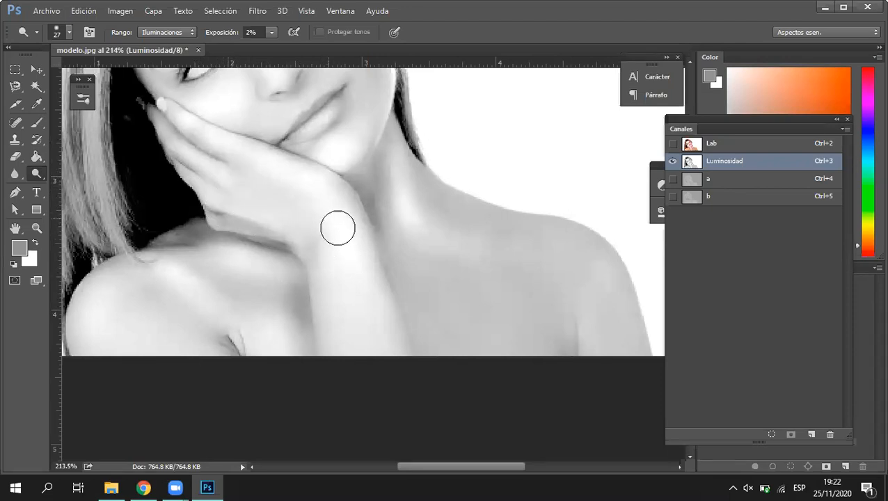
{"action": "scroll", "coordinate": [337, 226], "scroll_direction": "up", "scroll_amount": 5}
{"action": "mouse_move", "coordinate": [429, 341]}
{"action": "left_mouse_down"}
{"action": "mouse_move", "coordinate": [482, 363]}
{"action": "mouse_move", "coordinate": [461, 381]}
{"action": "left_mouse_up"}
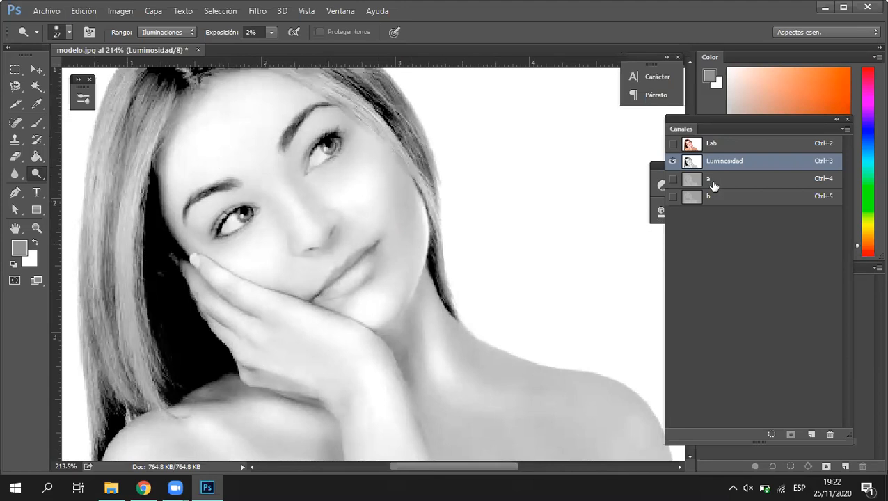
Switch to the Subexponer tool and reduce its brush to 13 px for the eyebrows and eyes
{"action": "right_click", "coordinate": [44, 173]}
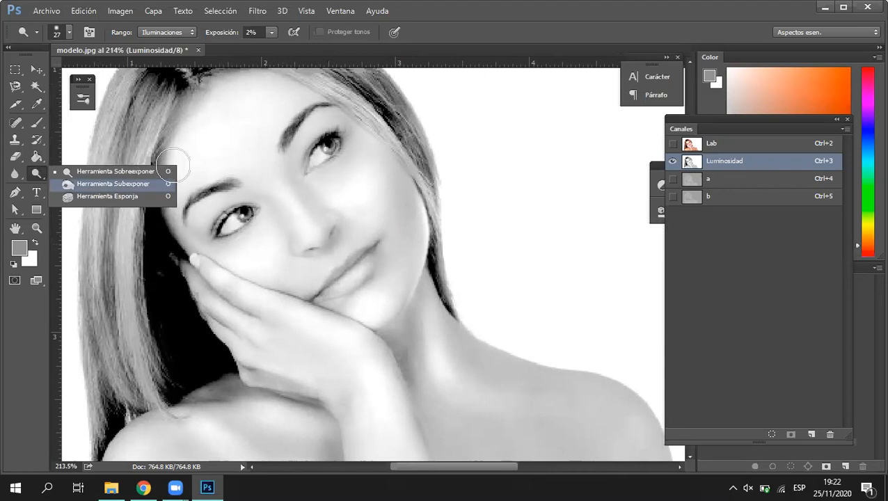
{"action": "left_click", "coordinate": [101, 184]}
{"action": "left_click_drag", "start_coordinate": [189, 197], "coordinate": [162, 233]}
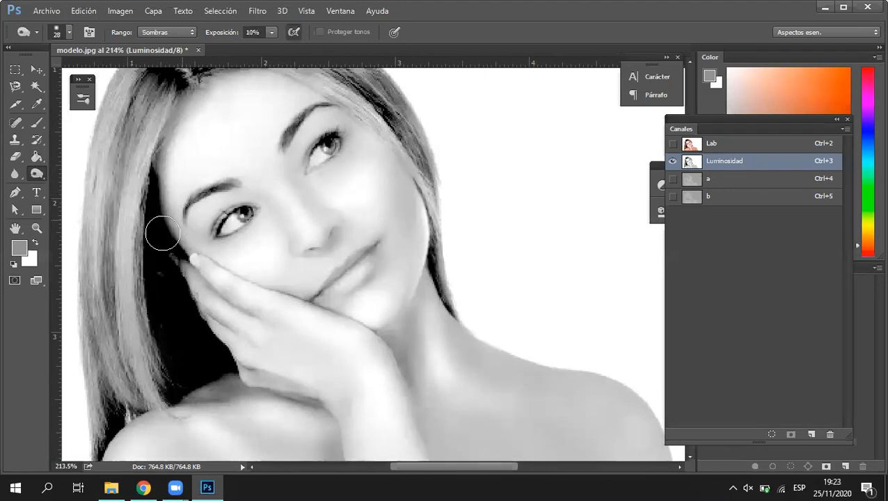
{"action": "scroll", "coordinate": [174, 236], "scroll_direction": "up", "scroll_amount": 3}
{"action": "right_click", "coordinate": [192, 238], "text": "alt"}
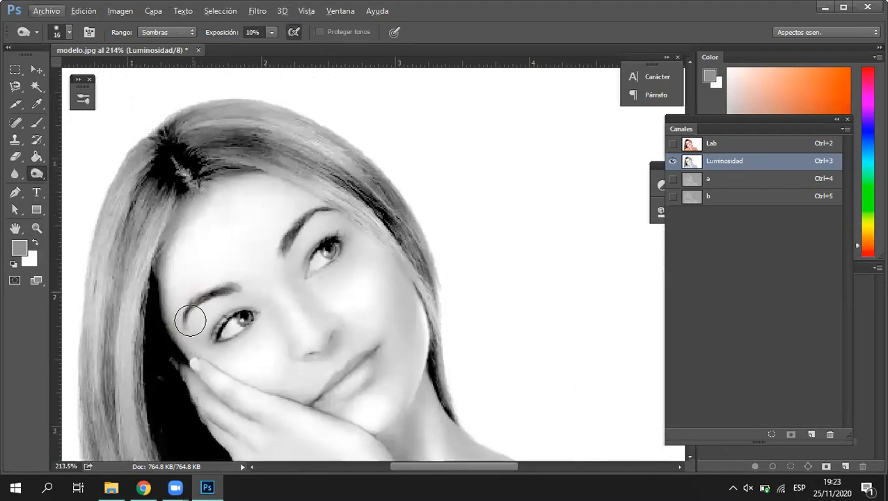
{"action": "scroll", "coordinate": [190, 320], "scroll_direction": "up", "scroll_amount": 5}
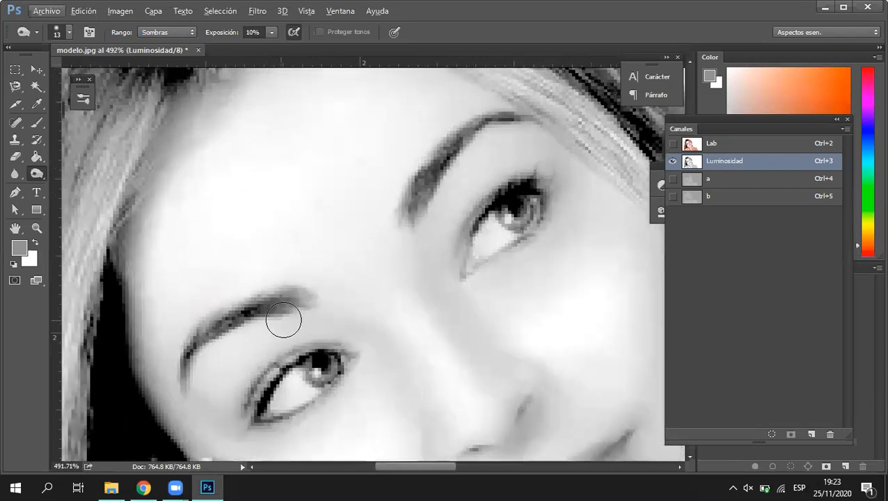
Try to burn the lower eyebrow at 10% exposure and undo the strokes
{"action": "mouse_move", "coordinate": [283, 320]}
{"action": "left_mouse_down"}
{"action": "mouse_move", "coordinate": [214, 333]}
{"action": "mouse_move", "coordinate": [256, 311]}
{"action": "mouse_move", "coordinate": [292, 307]}
{"action": "left_mouse_up"}
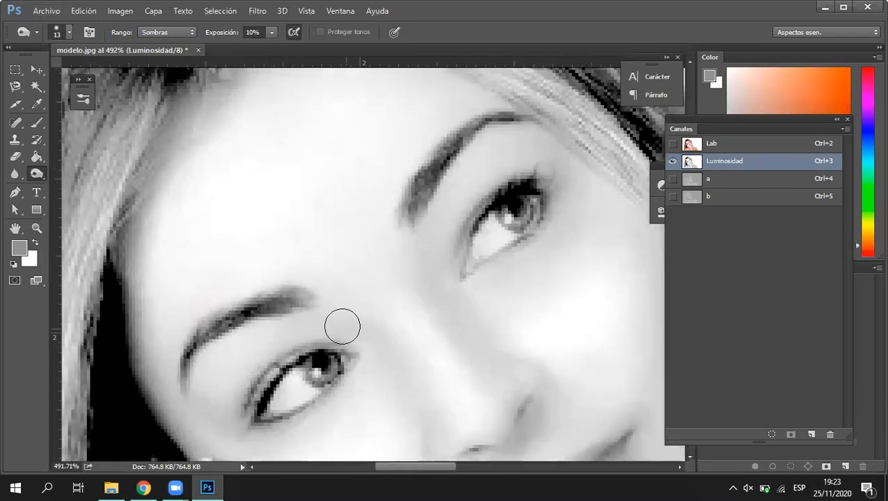
{"action": "mouse_move", "coordinate": [198, 351]}
{"action": "left_mouse_down"}
{"action": "mouse_move", "coordinate": [192, 368]}
{"action": "mouse_move", "coordinate": [283, 335]}
{"action": "mouse_move", "coordinate": [293, 293]}
{"action": "left_mouse_up"}
{"action": "key", "text": "ctrl+alt+z"}
{"action": "key", "text": "ctrl+alt+z"}
Set the burn exposure to 5% and darken the eyebrows and the contours of the eyes
{"action": "type", "text": "5"}
{"action": "key", "text": "Return"}
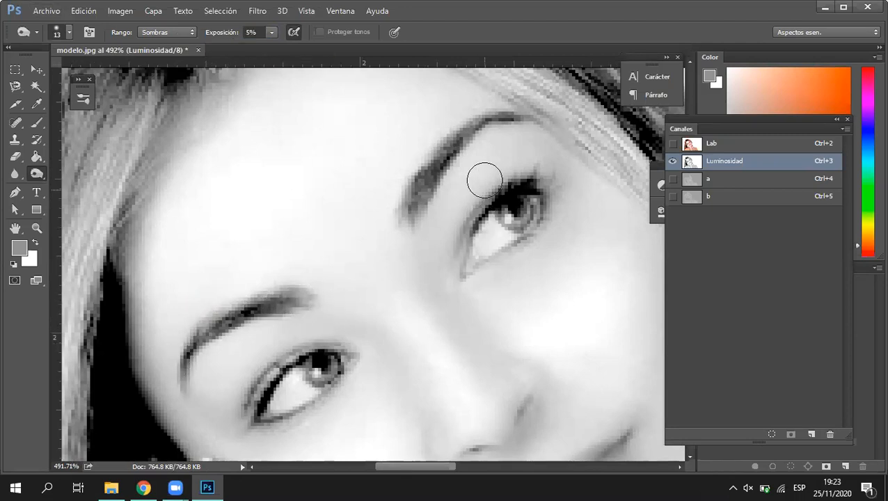
{"action": "left_click_drag", "start_coordinate": [391, 207], "coordinate": [396, 219]}
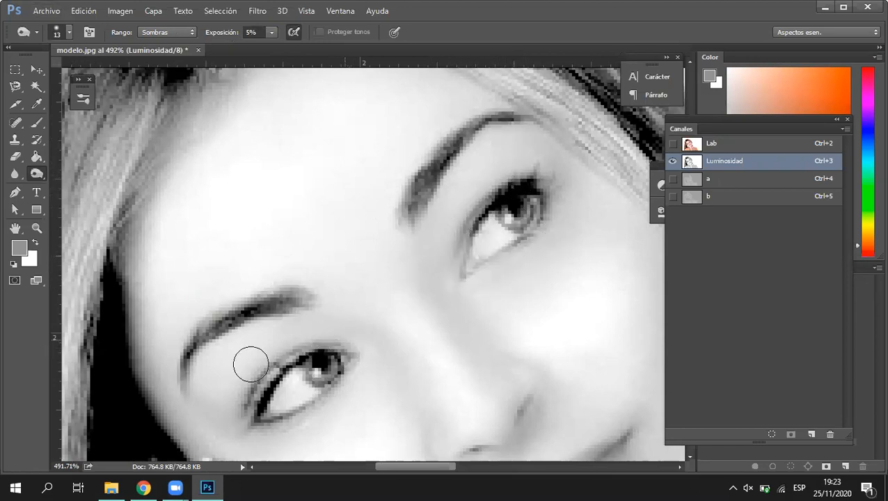
{"action": "scroll", "coordinate": [351, 352], "scroll_direction": "down", "scroll_amount": 1}
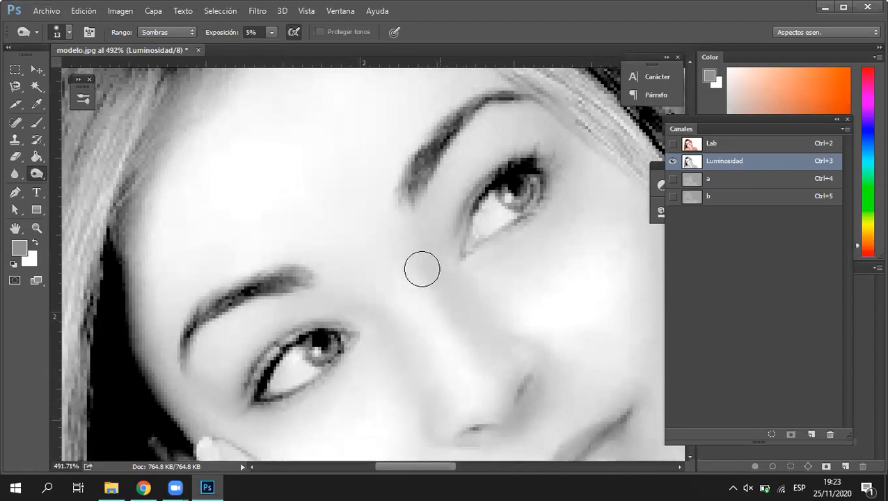
Burn the shadows around the hand, arm and chest with a 30 px brush at 5% exposure
{"action": "scroll", "coordinate": [489, 352], "scroll_direction": "down", "scroll_amount": 5}
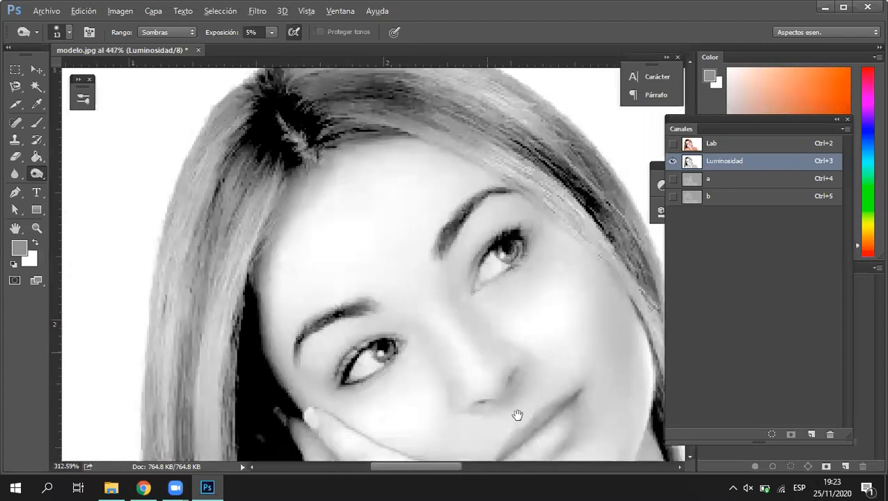
{"action": "scroll", "coordinate": [435, 292], "scroll_direction": "up", "scroll_amount": 1}
{"action": "scroll", "coordinate": [435, 292], "scroll_direction": "up", "scroll_amount": 2}
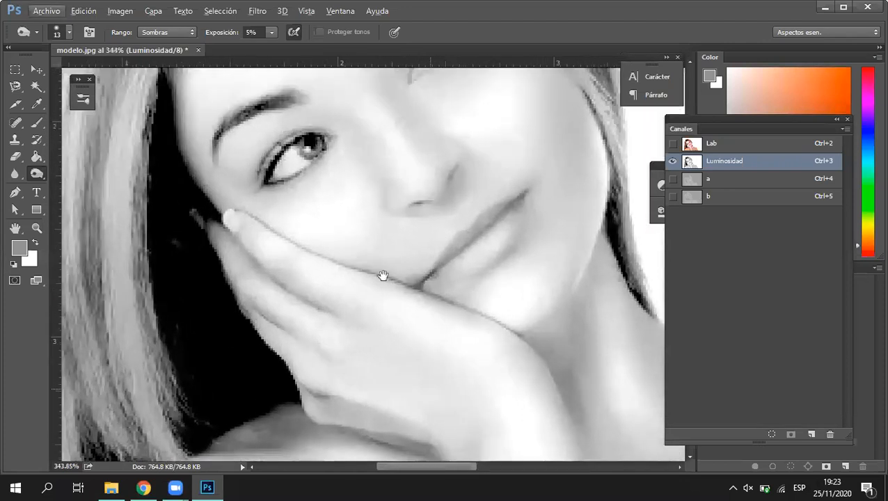
{"action": "scroll", "coordinate": [383, 274], "scroll_direction": "down", "scroll_amount": 3}
{"action": "right_click", "coordinate": [356, 287], "text": "alt"}
{"action": "scroll", "coordinate": [390, 279], "scroll_direction": "down", "scroll_amount": 3}
{"action": "right_click", "coordinate": [357, 304], "text": "alt"}
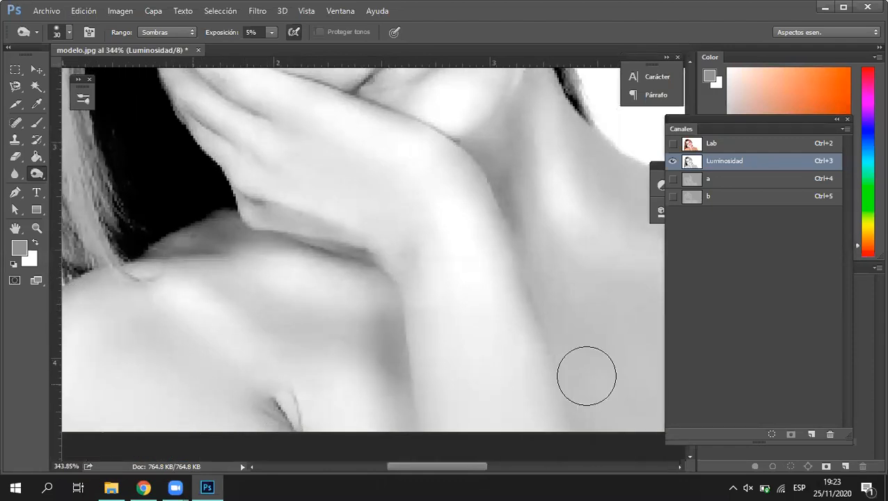
{"action": "left_click_drag", "start_coordinate": [589, 372], "coordinate": [325, 285]}
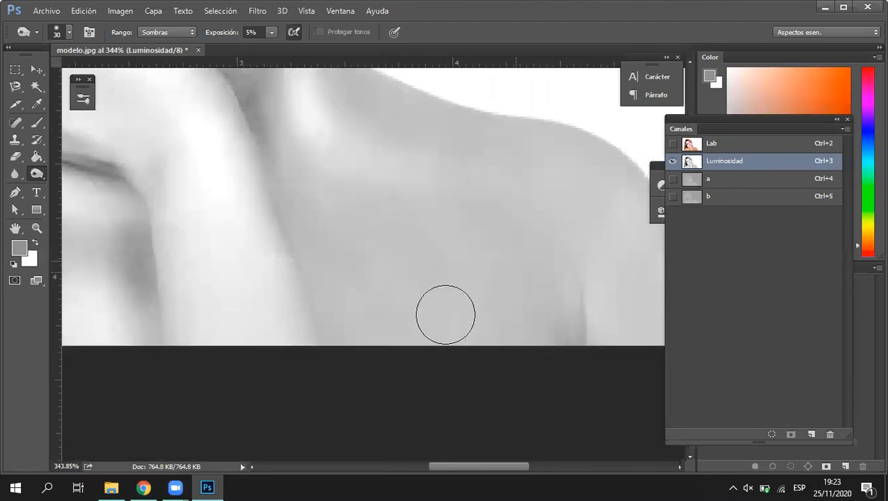
{"action": "scroll", "coordinate": [445, 313], "scroll_direction": "down", "scroll_amount": 2}
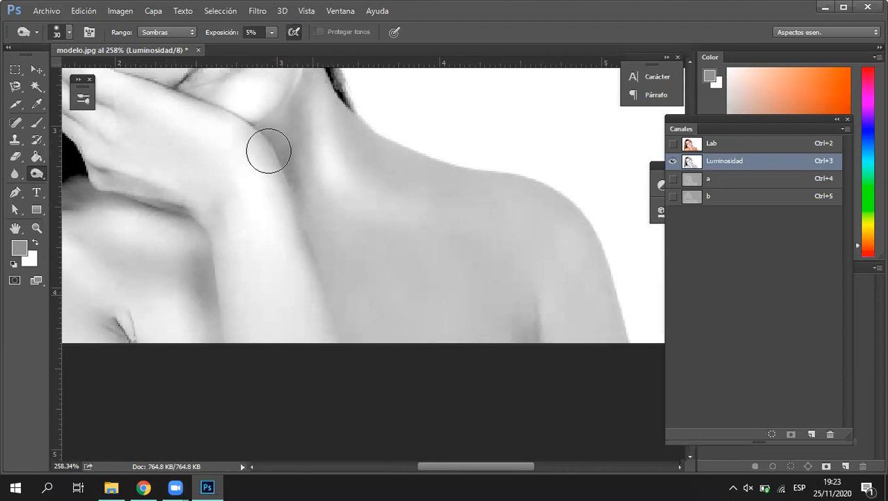
Show the Lab composite of the whole portrait and switch to the Move tool
{"action": "left_click", "coordinate": [673, 144]}
{"action": "scroll", "coordinate": [309, 351], "scroll_direction": "down", "scroll_amount": 4}
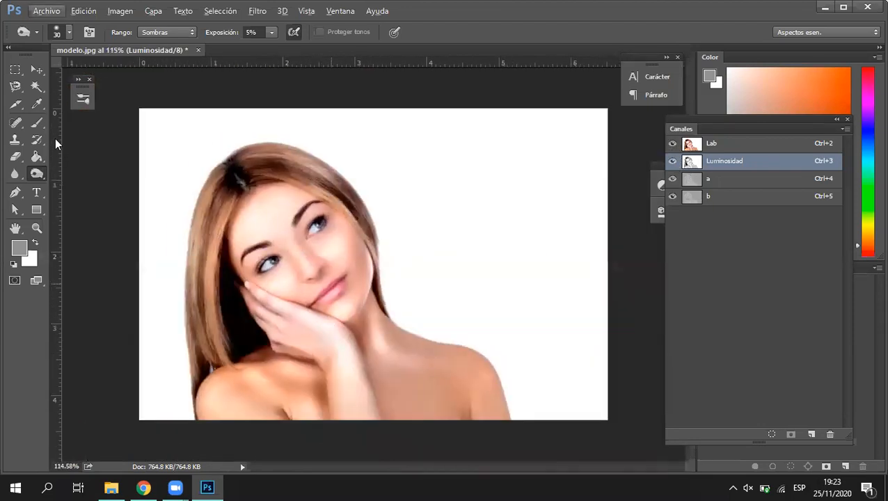
{"action": "left_click", "coordinate": [39, 69]}
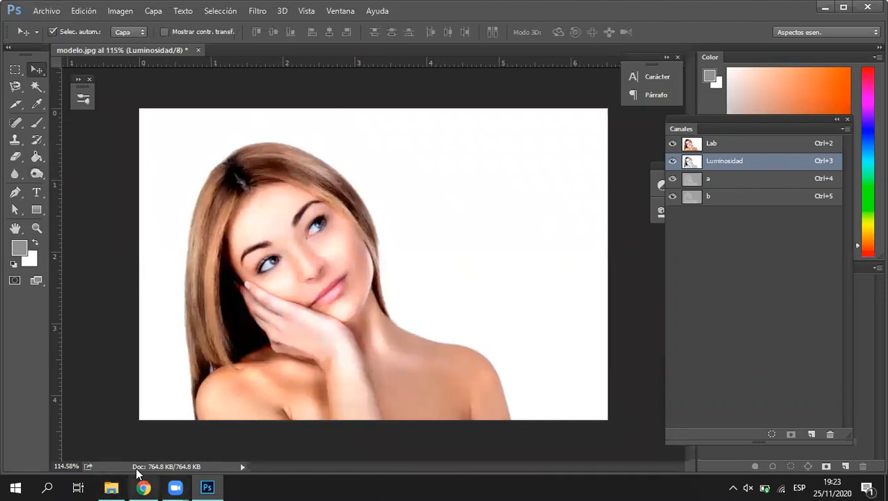
View the original modelo image from the lunes 23 folder in Fotos for comparison and close it
{"action": "left_click", "coordinate": [111, 487]}
{"action": "double_click", "coordinate": [303, 174]}
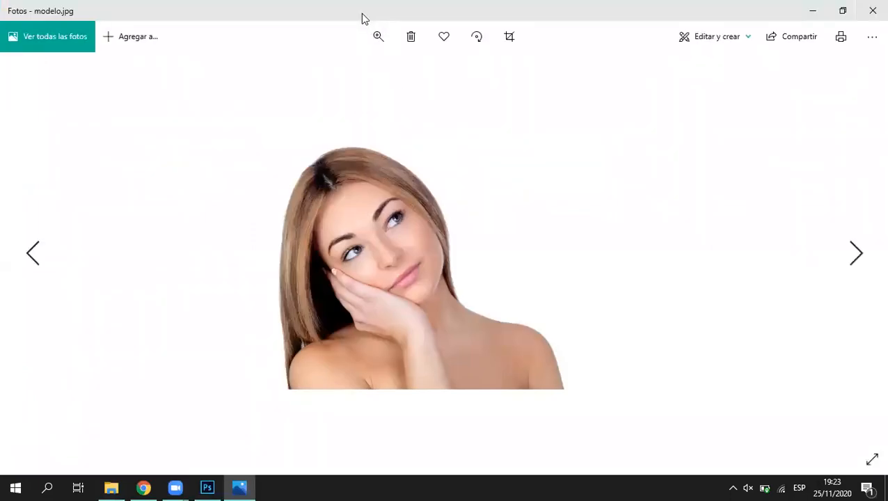
{"action": "left_click", "coordinate": [872, 11]}
Try to bring modelo from the folder into Photoshop and delete the "modelo - Acceso directo" shortcut
{"action": "left_click_drag", "start_coordinate": [300, 182], "coordinate": [331, 244]}
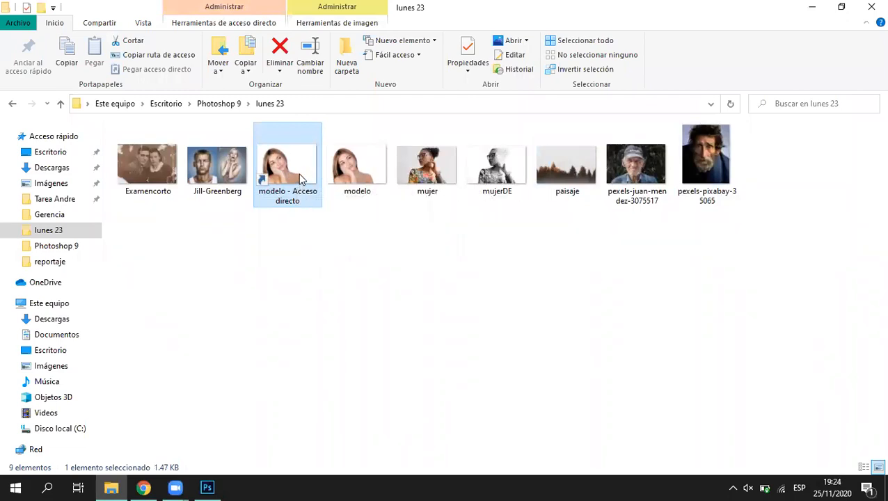
{"action": "left_click", "coordinate": [318, 216]}
{"action": "left_click", "coordinate": [284, 164]}
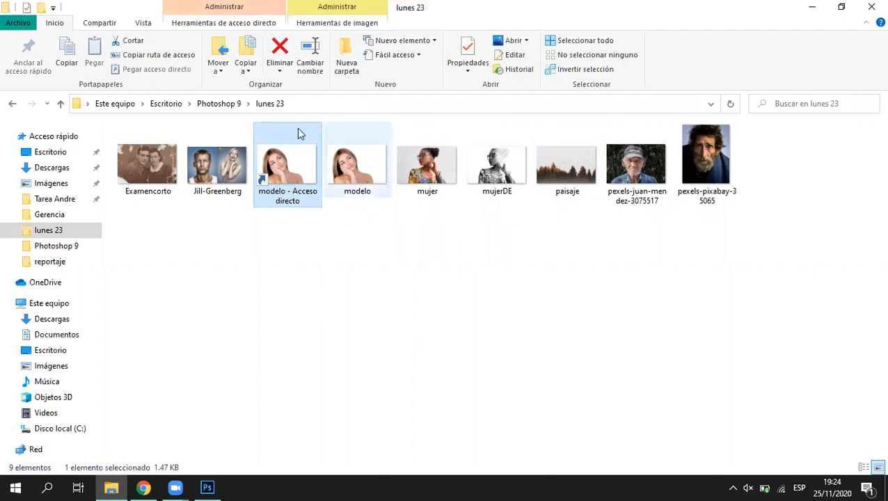
{"action": "left_click", "coordinate": [281, 52]}
Try to place "modelo - copia" from the folder into the modelo.jpg document in Photoshop
{"action": "left_click_drag", "start_coordinate": [288, 166], "coordinate": [311, 250]}
{"action": "left_click_drag", "start_coordinate": [301, 167], "coordinate": [301, 247]}
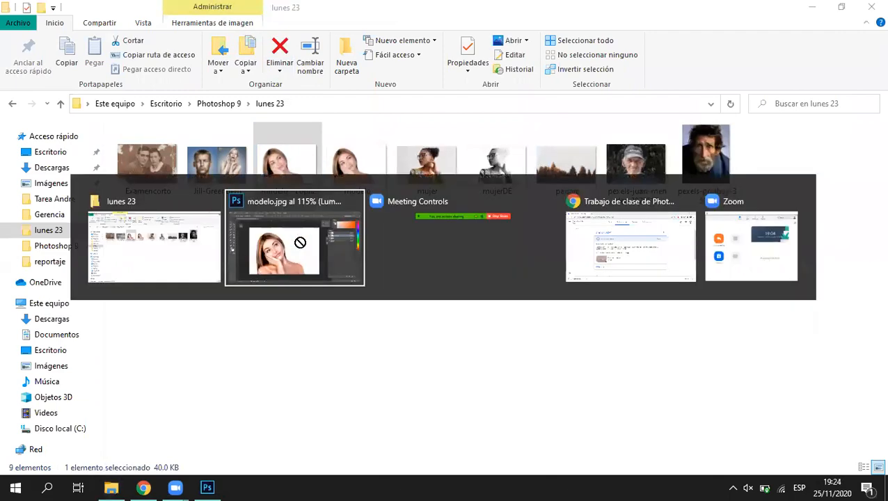
{"action": "key", "text": "ctrl+t"}
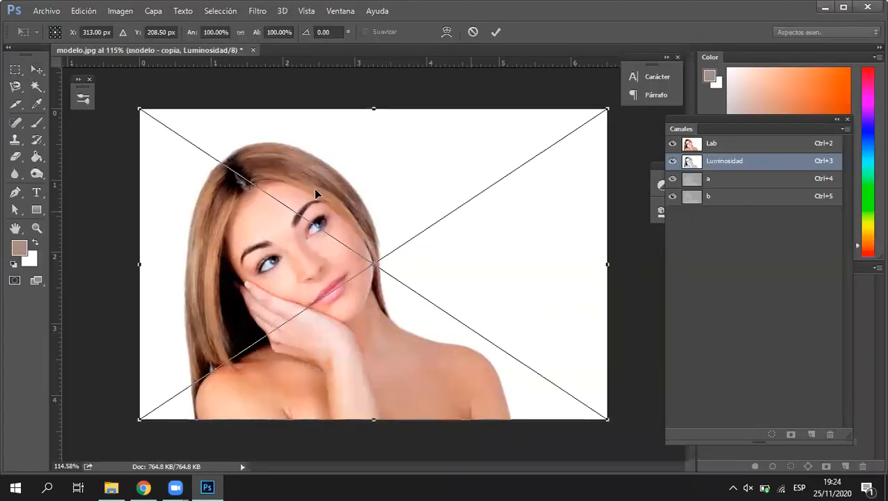
{"action": "left_click_drag", "start_coordinate": [140, 109], "coordinate": [138, 130]}
{"action": "key", "text": "Return"}
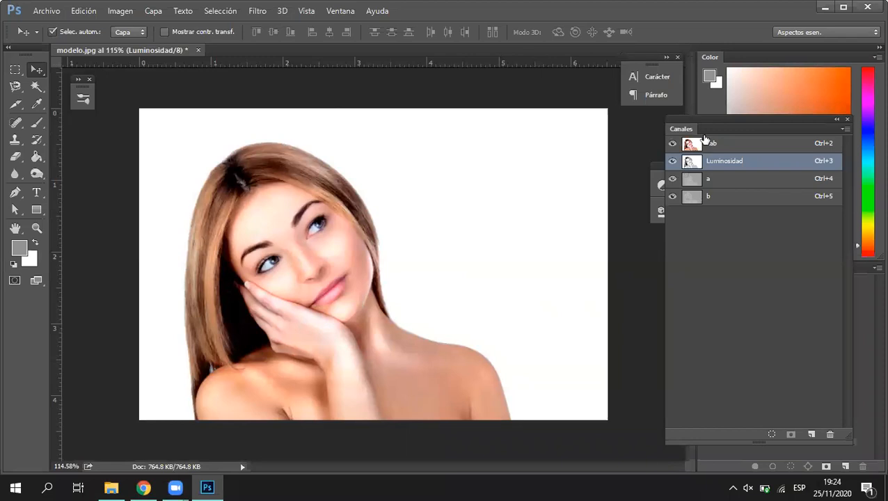
Move the Canales panel off the layers area, show the Capas list and collapse Canales to an icon
{"action": "left_click_drag", "start_coordinate": [717, 126], "coordinate": [477, 85]}
{"action": "left_click", "coordinate": [708, 268]}
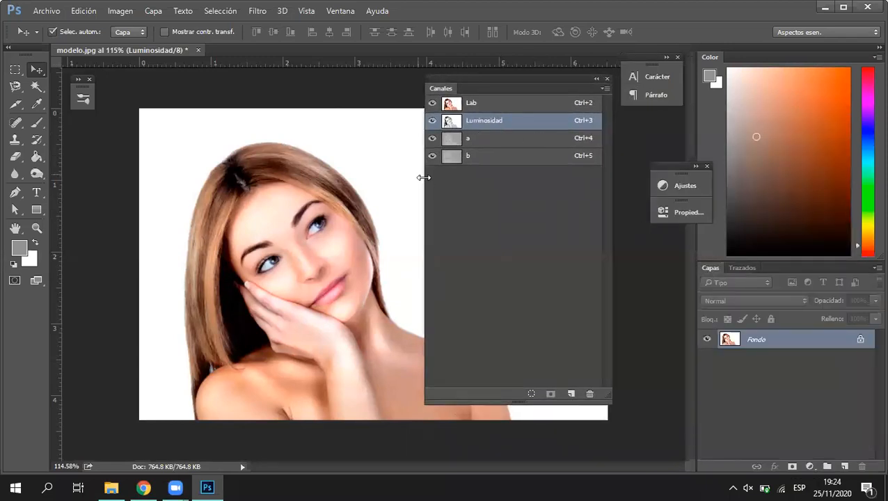
{"action": "left_click", "coordinate": [596, 80]}
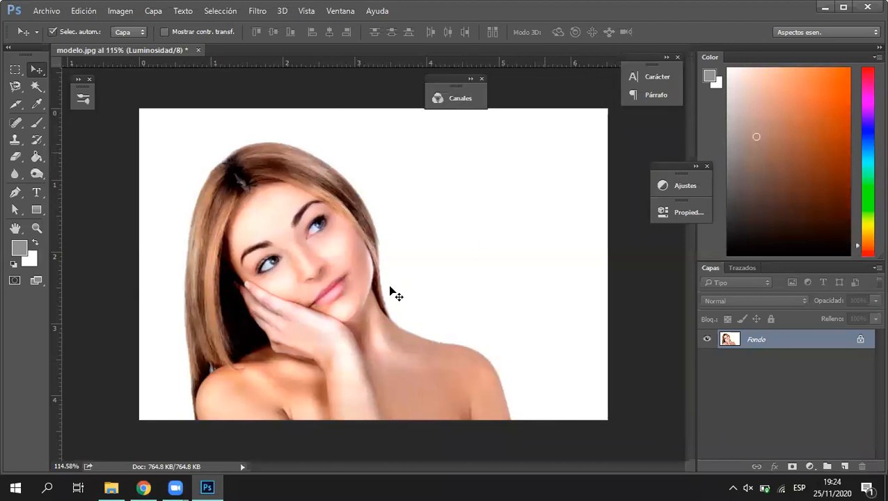
{"action": "left_click_drag", "start_coordinate": [319, 251], "coordinate": [347, 267]}
{"action": "key", "text": "ctrl+z"}
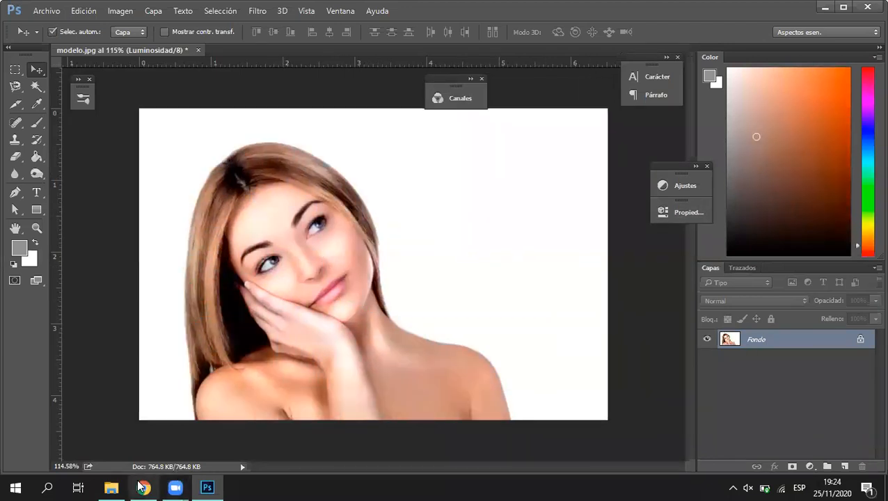
Place modelo - copia from the folder as a full-size layer above Fondo in the modelo.jpg document
{"action": "left_click", "coordinate": [111, 424]}
{"action": "left_click_drag", "start_coordinate": [289, 159], "coordinate": [363, 248]}
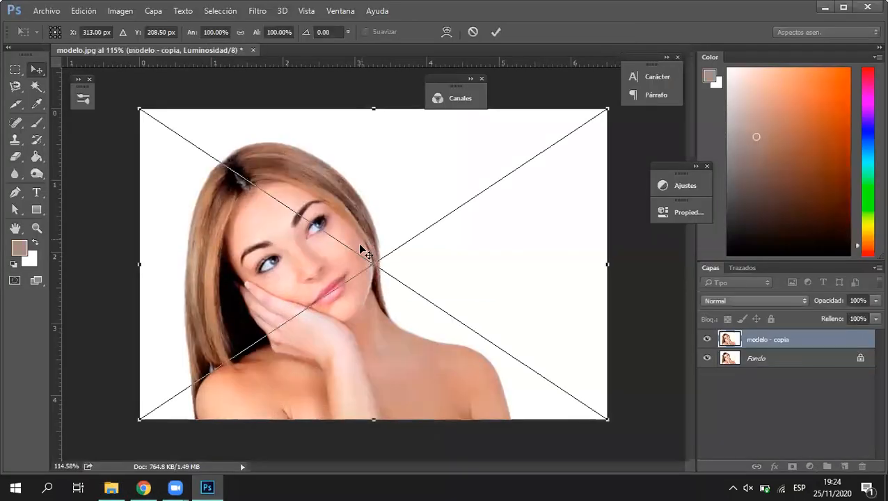
{"action": "key", "text": "Return"}
Compare the retouched photo with the original by repeatedly hiding and showing the modelo - copia layer, and delete that layer
{"action": "left_click", "coordinate": [707, 339]}
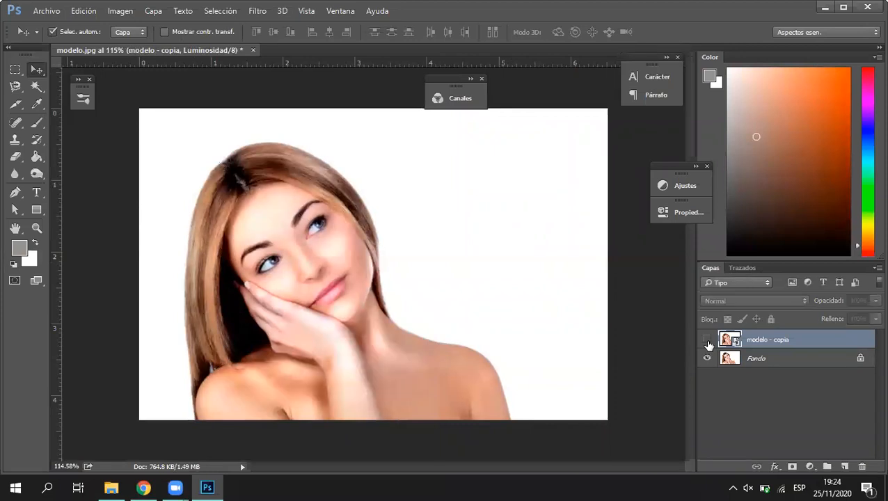
{"action": "left_click", "coordinate": [707, 341]}
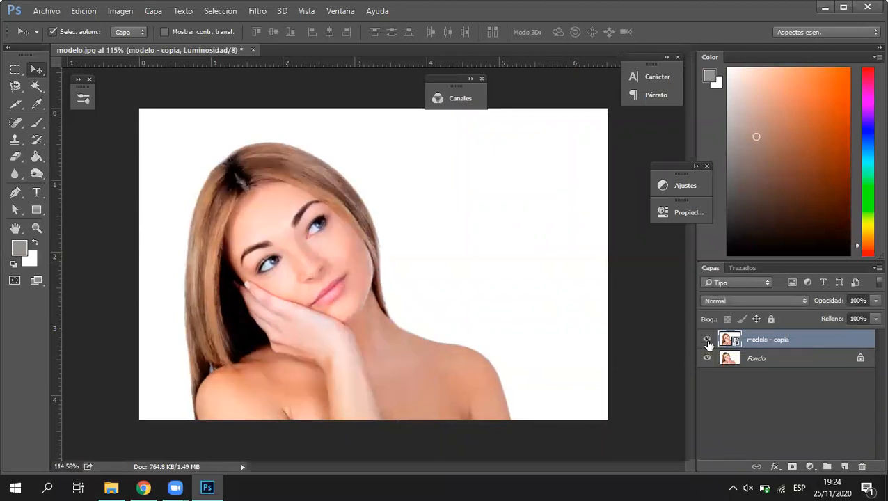
{"action": "left_click", "coordinate": [707, 341]}
{"action": "left_click", "coordinate": [706, 341]}
{"action": "left_click", "coordinate": [707, 341]}
{"action": "left_click", "coordinate": [707, 340]}
{"action": "left_click", "coordinate": [706, 340]}
{"action": "left_click", "coordinate": [707, 341]}
{"action": "left_click", "coordinate": [707, 341]}
{"action": "left_click", "coordinate": [707, 341]}
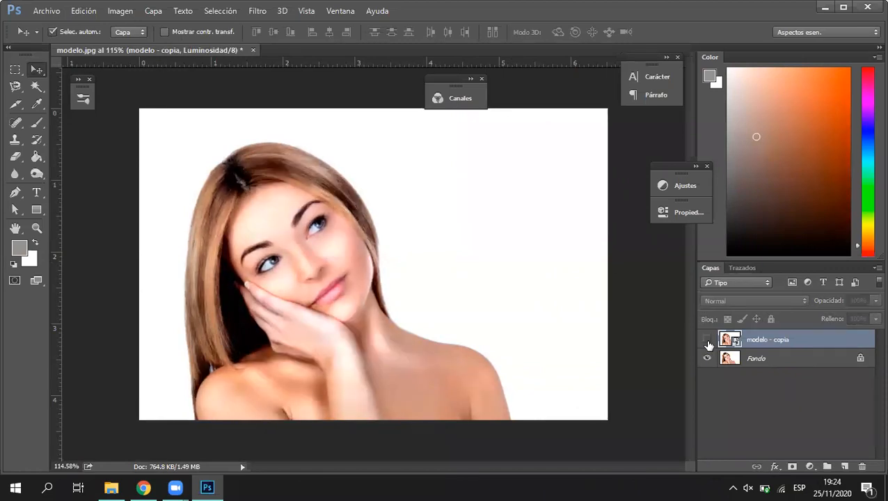
{"action": "left_click", "coordinate": [707, 340]}
{"action": "left_click", "coordinate": [707, 341]}
{"action": "left_click", "coordinate": [707, 341]}
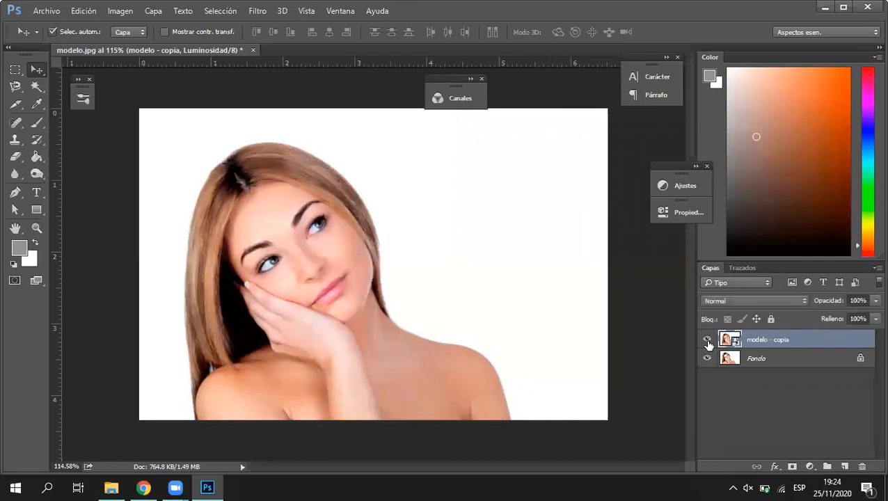
{"action": "left_click", "coordinate": [707, 341]}
{"action": "left_click", "coordinate": [707, 341]}
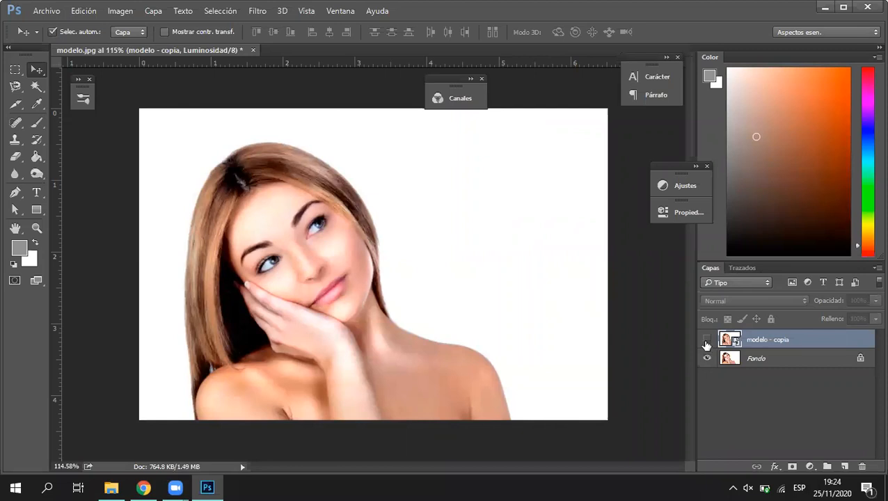
{"action": "key", "text": "Delete"}
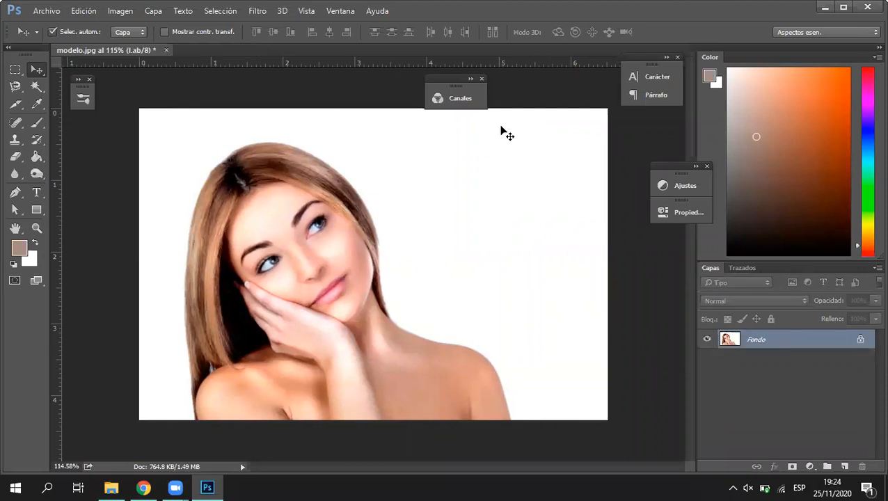
Expand the Canales panel, toggle the visibility of the Lab channels, restore them all and collapse the panel
{"action": "left_click", "coordinate": [476, 98]}
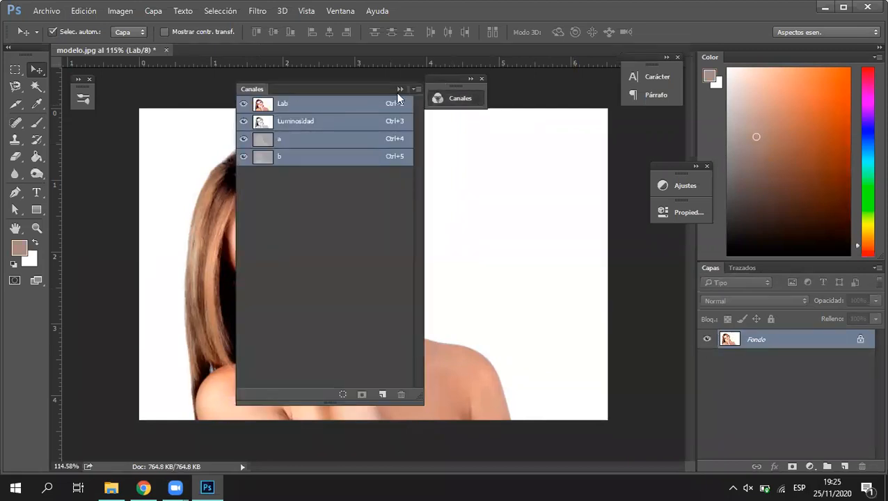
{"action": "left_click_drag", "start_coordinate": [398, 94], "coordinate": [560, 112]}
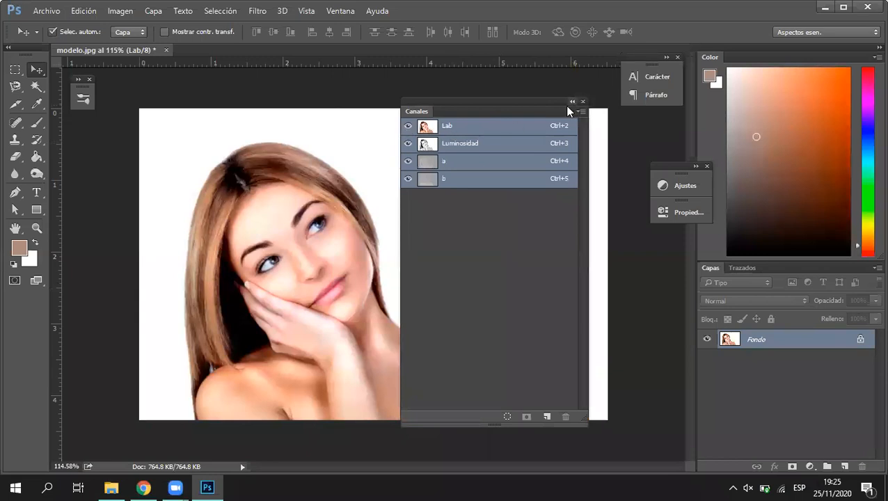
{"action": "left_click", "coordinate": [408, 143]}
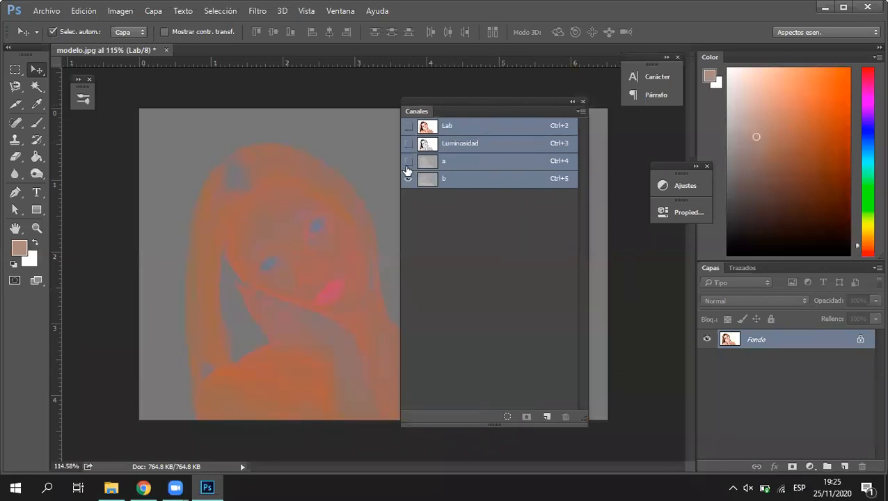
{"action": "left_click", "coordinate": [407, 160]}
{"action": "left_click", "coordinate": [407, 143]}
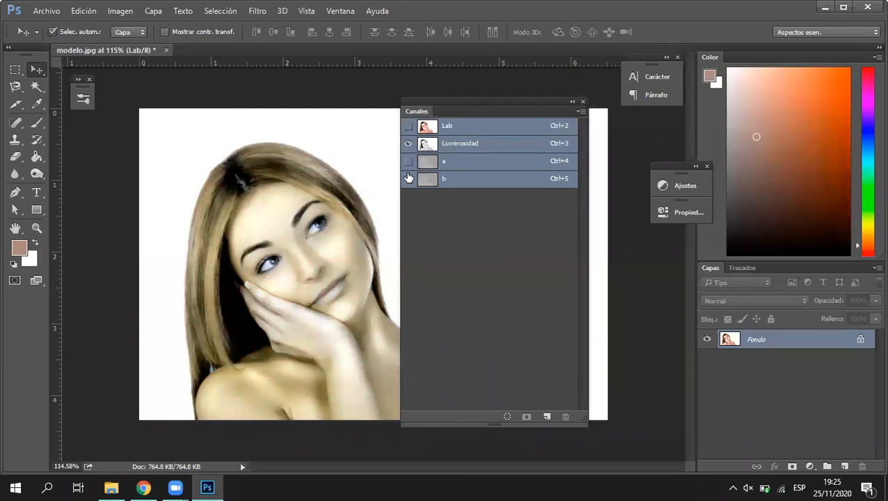
{"action": "left_click", "coordinate": [408, 126]}
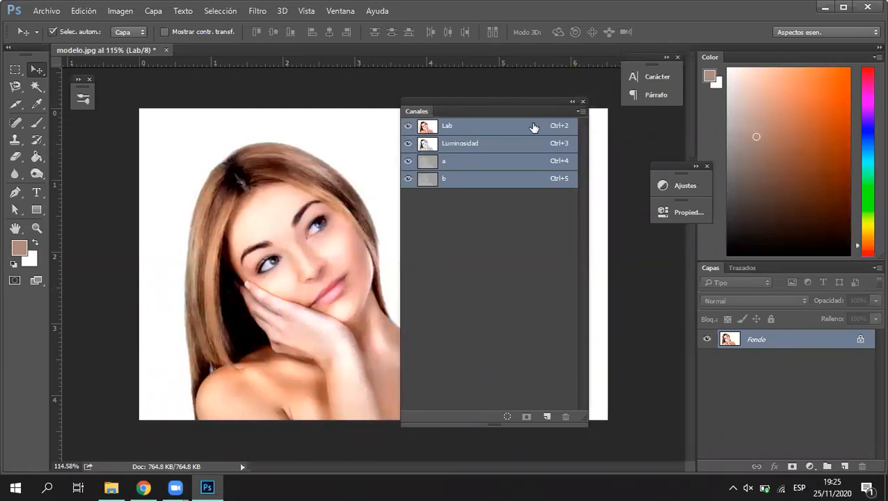
{"action": "left_click", "coordinate": [573, 102]}
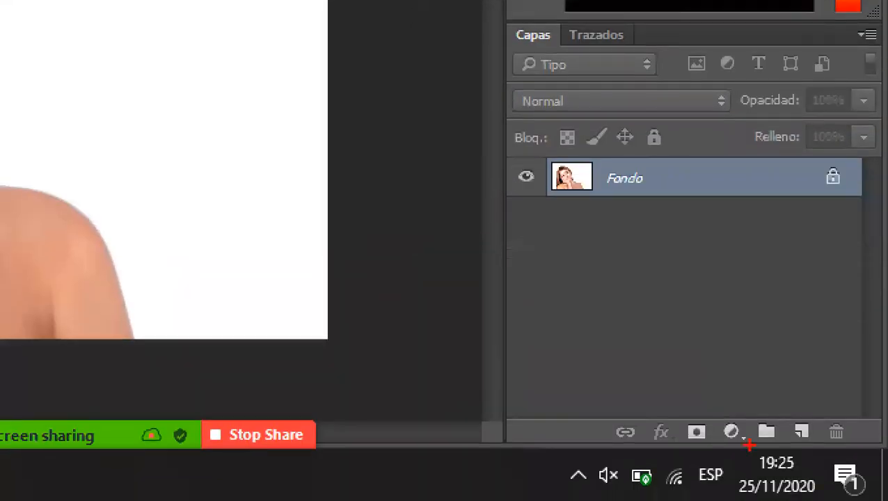
Add a Tono/saturación adjustment layer above Fondo, move its properties clear of the portrait and set Luminosidad to -2
{"action": "left_click_drag", "start_coordinate": [711, 395], "coordinate": [744, 443]}
{"action": "left_click_drag", "start_coordinate": [714, 393], "coordinate": [750, 444]}
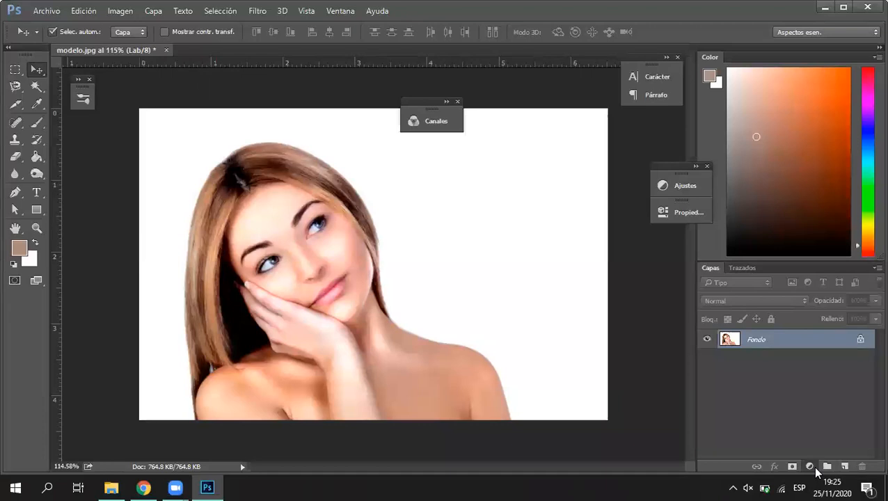
{"action": "left_click", "coordinate": [730, 432]}
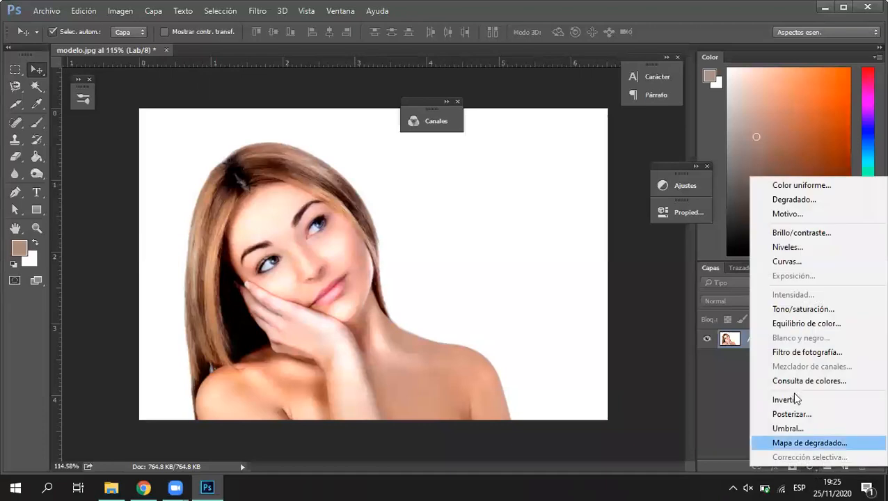
{"action": "left_click", "coordinate": [803, 310]}
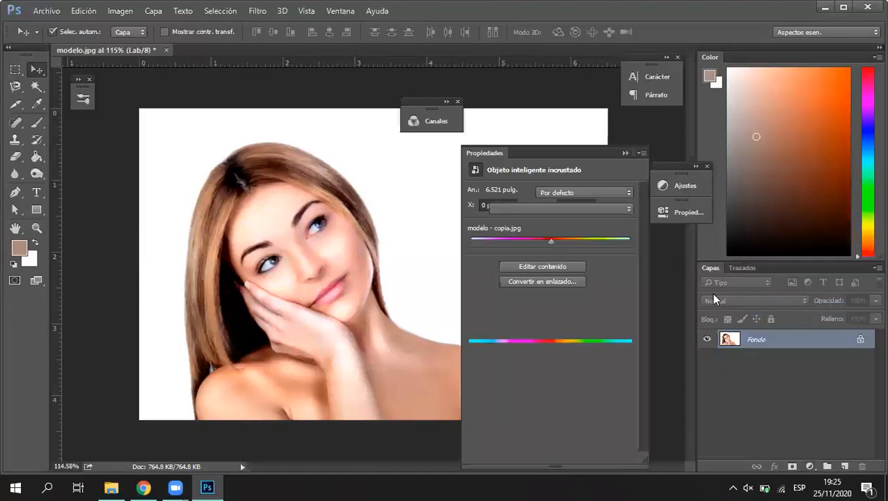
{"action": "left_click_drag", "start_coordinate": [532, 153], "coordinate": [573, 100]}
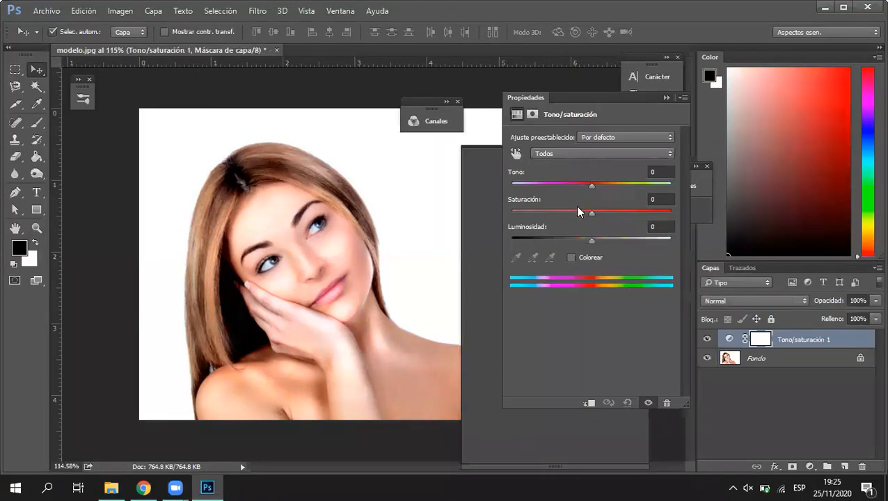
{"action": "left_click", "coordinate": [590, 239]}
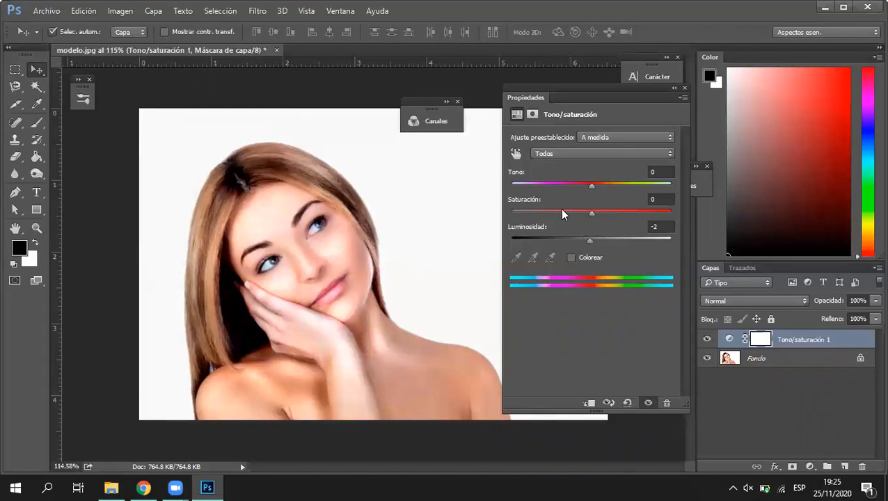
{"action": "left_click_drag", "start_coordinate": [502, 195], "coordinate": [662, 222]}
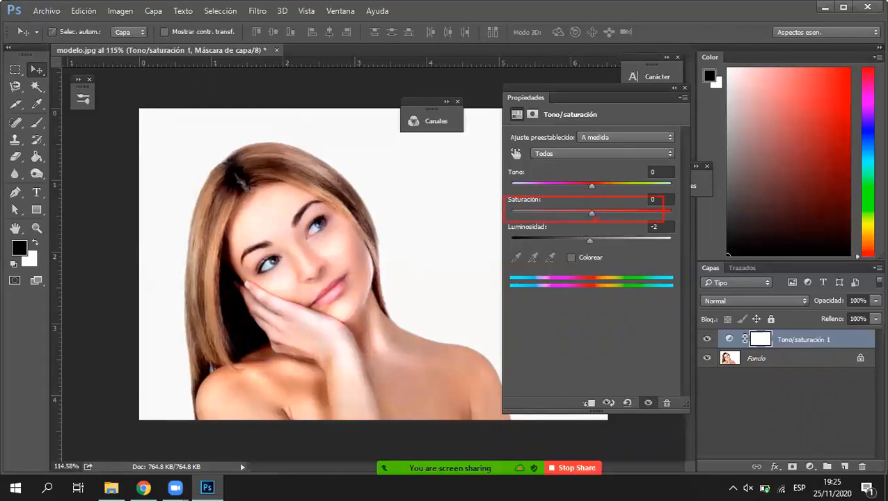
Lower the Hue/Saturation adjustment layer's saturation to -53 and set its lightness to 0
{"action": "left_click_drag", "start_coordinate": [503, 195], "coordinate": [642, 226]}
{"action": "left_click_drag", "start_coordinate": [591, 212], "coordinate": [553, 214]}
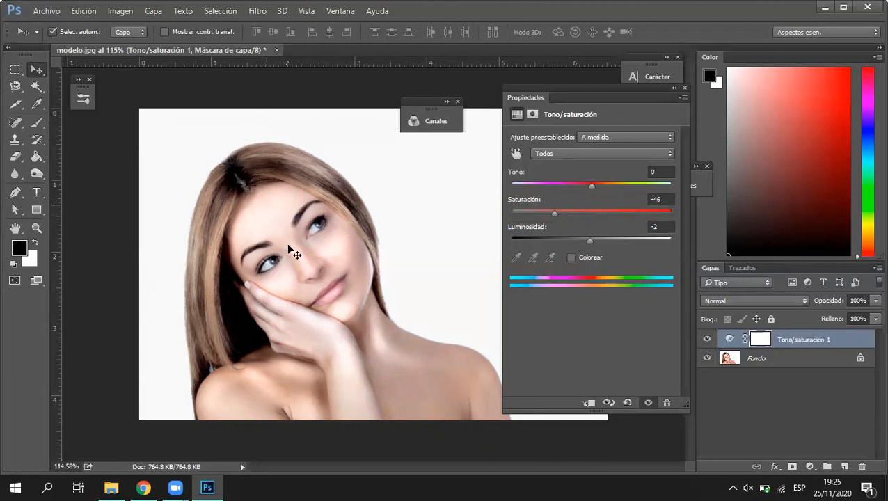
{"action": "left_click_drag", "start_coordinate": [553, 212], "coordinate": [551, 211]}
{"action": "left_click_drag", "start_coordinate": [586, 237], "coordinate": [586, 239]}
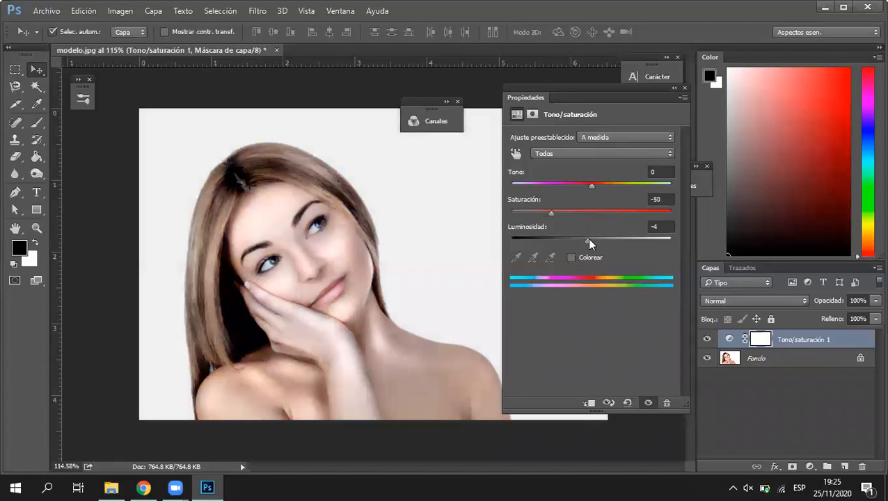
{"action": "left_click", "coordinate": [656, 225]}
{"action": "type", "text": "0"}
{"action": "mouse_move", "coordinate": [549, 213]}
{"action": "left_mouse_down"}
{"action": "mouse_move", "coordinate": [540, 213]}
{"action": "mouse_move", "coordinate": [557, 213]}
{"action": "mouse_move", "coordinate": [547, 212]}
{"action": "left_mouse_up"}
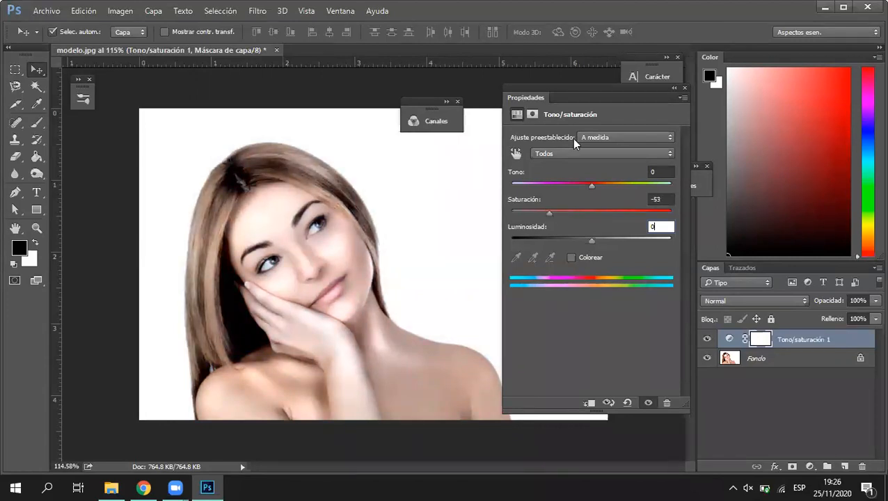
{"action": "left_click", "coordinate": [672, 88]}
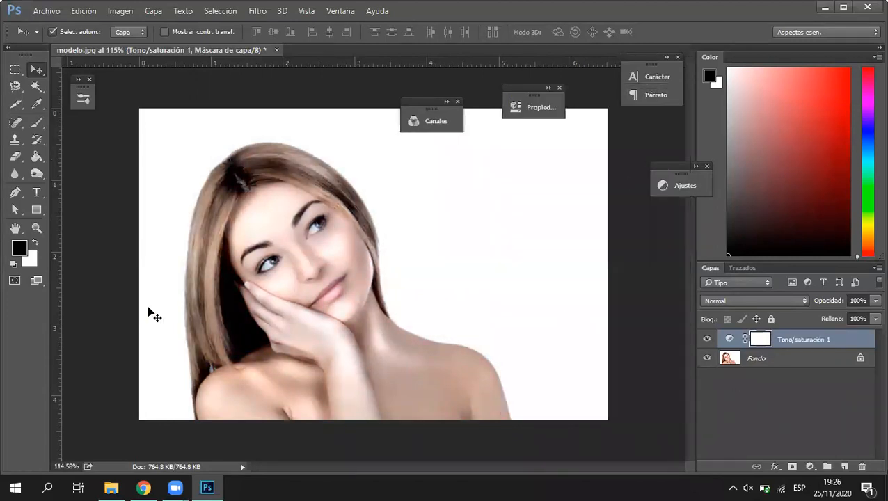
Place the modelo - copia image from the lunes 23 folder as a new layer above the Hue/Saturation adjustment
{"action": "left_click", "coordinate": [786, 342]}
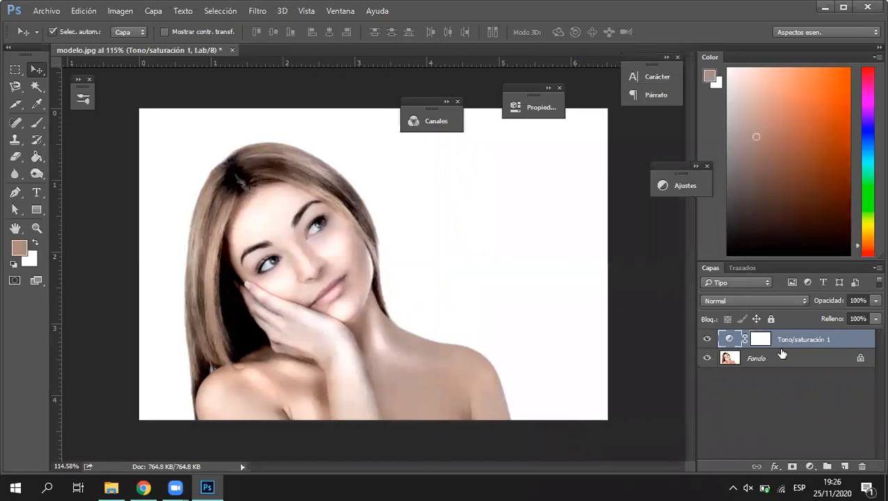
{"action": "left_click", "coordinate": [378, 297]}
{"action": "left_click", "coordinate": [114, 483]}
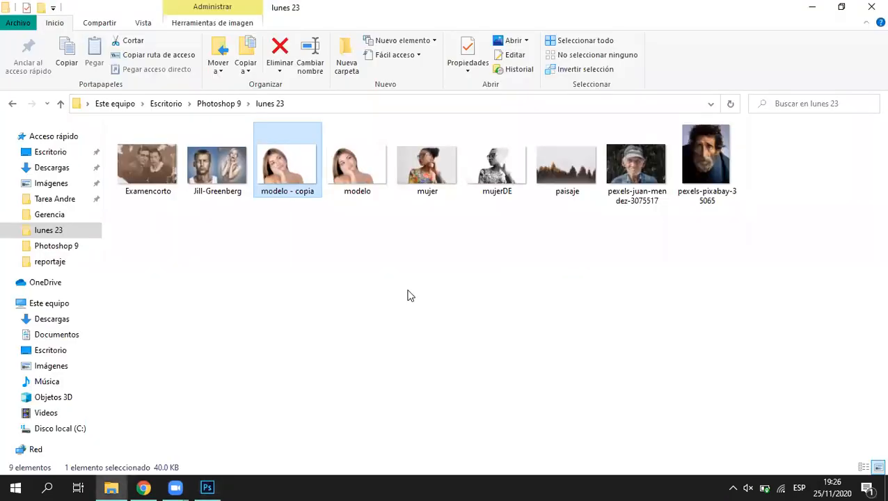
{"action": "left_click_drag", "start_coordinate": [287, 167], "coordinate": [365, 224]}
{"action": "key", "text": "Return"}
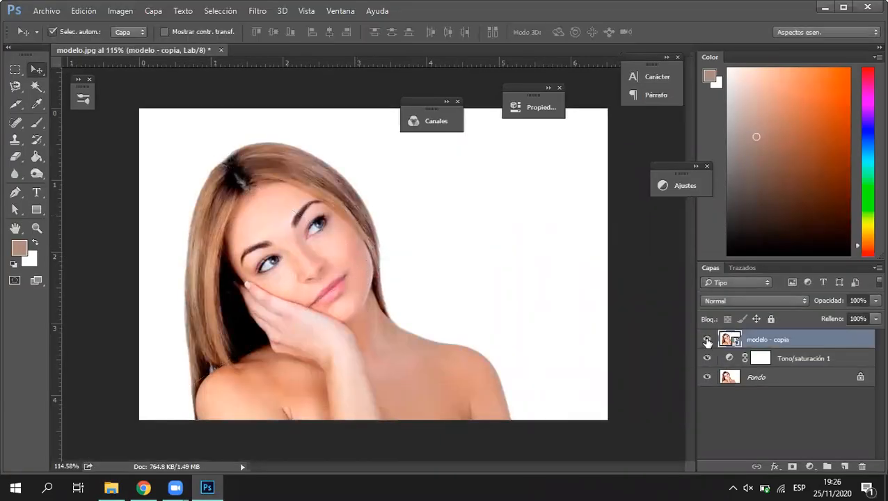
Toggle the modelo - copia layer's visibility repeatedly to compare the original with the desaturated image, and delete that layer
{"action": "left_click", "coordinate": [707, 340]}
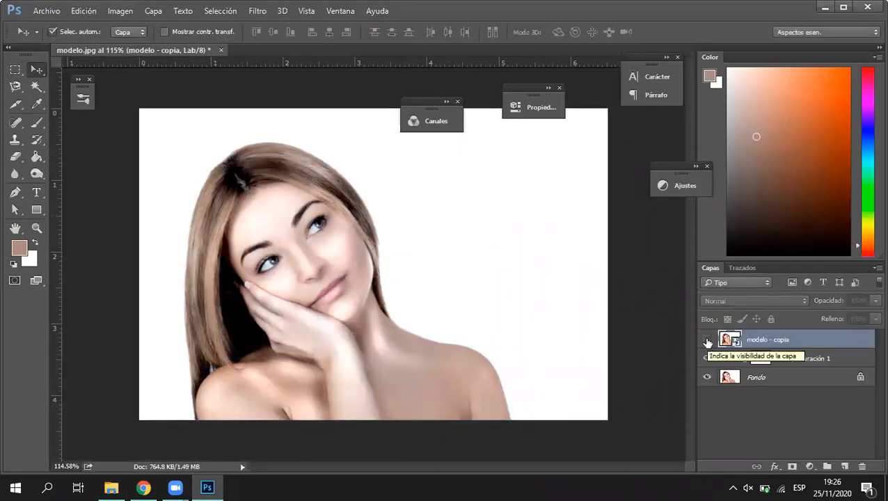
{"action": "left_click", "coordinate": [706, 341]}
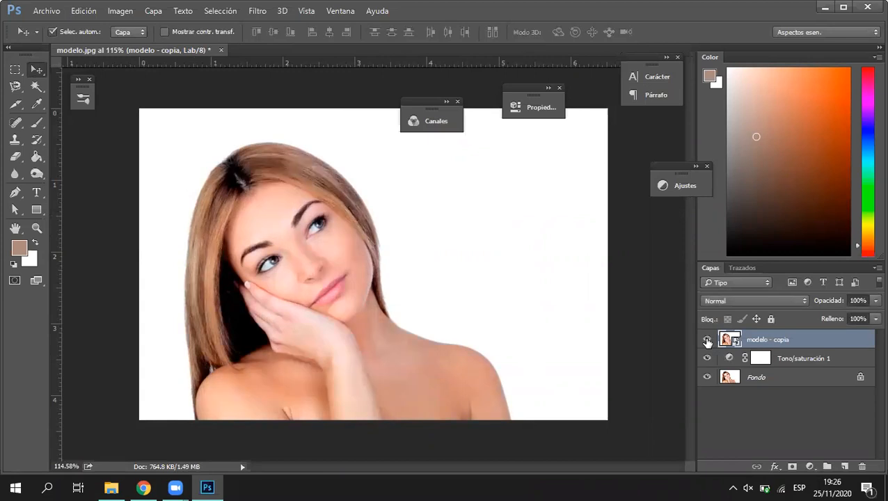
{"action": "left_click", "coordinate": [707, 340]}
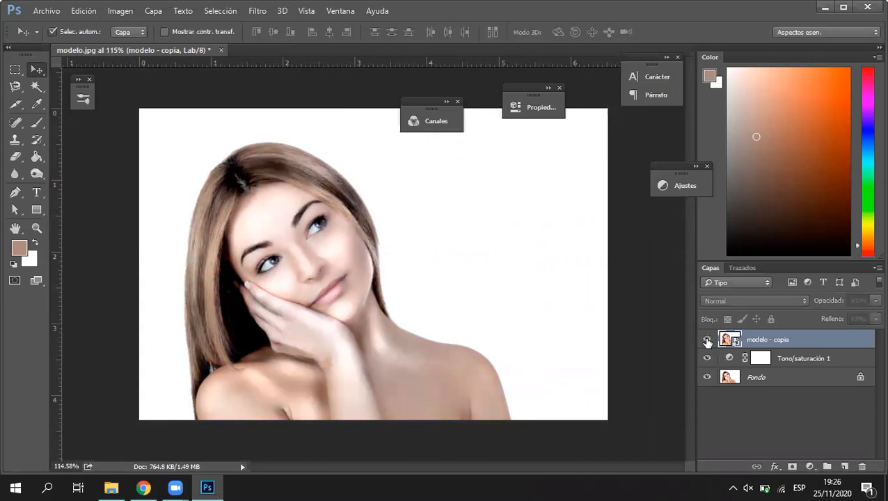
{"action": "left_click", "coordinate": [707, 341]}
{"action": "left_click", "coordinate": [706, 341]}
{"action": "left_click", "coordinate": [706, 339]}
{"action": "left_click", "coordinate": [706, 339]}
{"action": "left_click", "coordinate": [706, 339]}
{"action": "left_click", "coordinate": [706, 340]}
{"action": "left_click", "coordinate": [707, 339]}
{"action": "left_click", "coordinate": [706, 339]}
{"action": "key", "text": "Delete"}
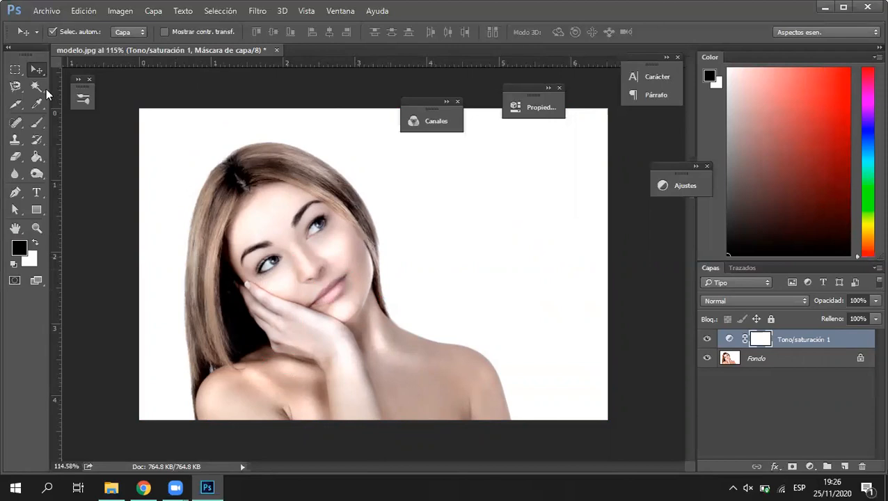
Convert the image from Lab to RGB color mode, discarding the Hue/Saturation adjustment layer
{"action": "left_click", "coordinate": [108, 14]}
{"action": "left_click", "coordinate": [111, 14]}
{"action": "left_click", "coordinate": [111, 14]}
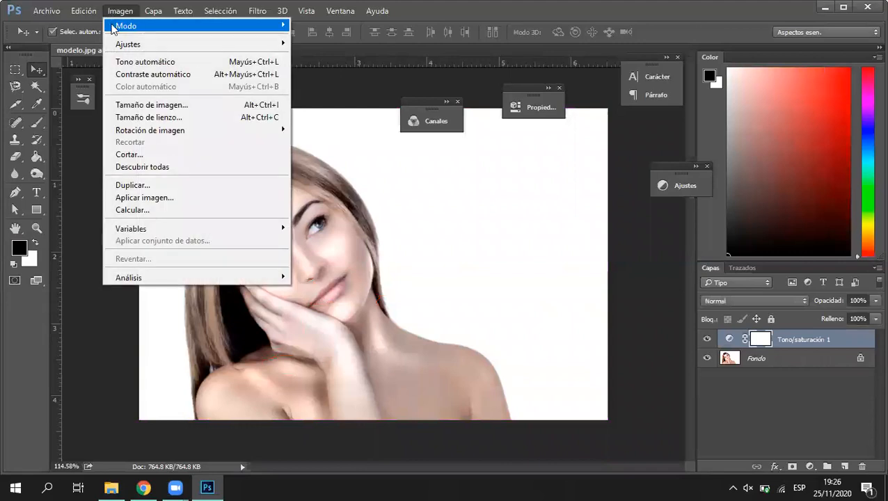
{"action": "mouse_move", "coordinate": [177, 28]}
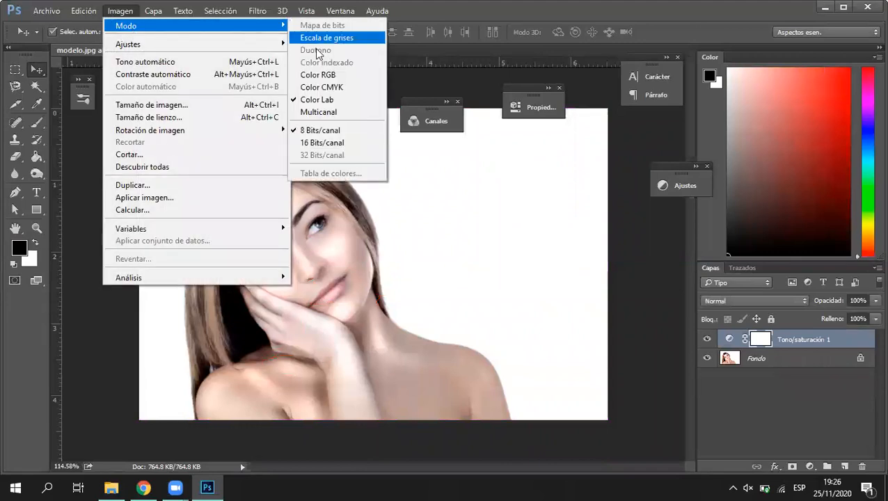
{"action": "left_click", "coordinate": [347, 75]}
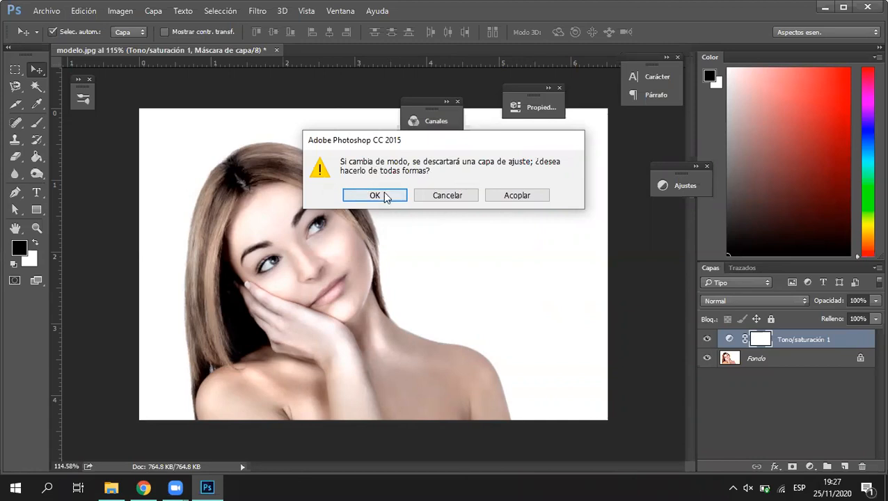
{"action": "left_click", "coordinate": [376, 195]}
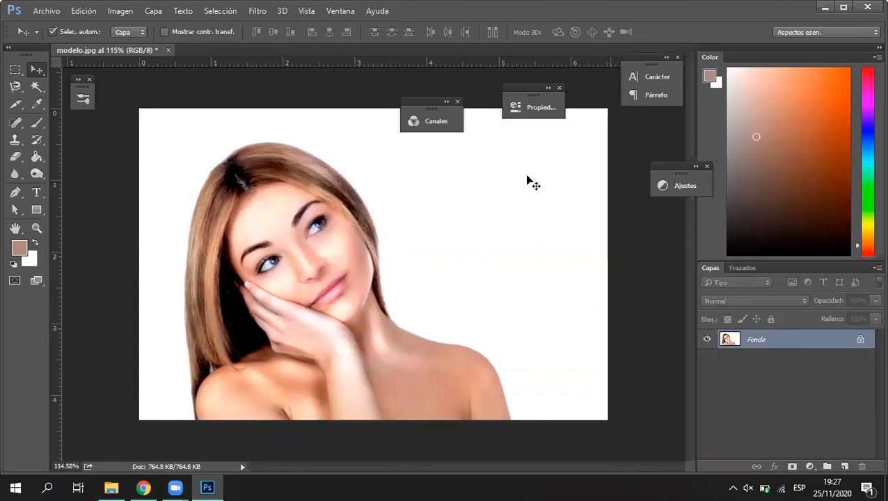
Move the collapsed Canales panel up, clear of the image
{"action": "left_click", "coordinate": [435, 119]}
{"action": "left_click", "coordinate": [437, 103]}
{"action": "left_click_drag", "start_coordinate": [412, 110], "coordinate": [427, 84]}
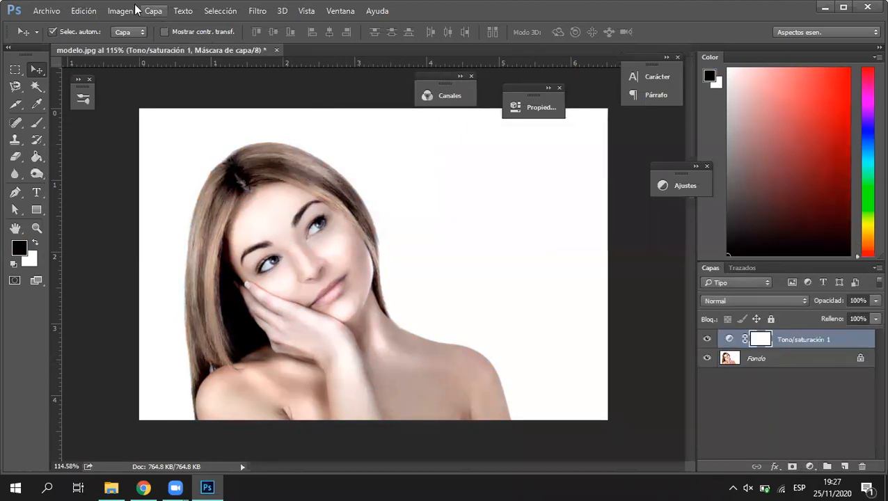
Try converting the Lab image to RGB color mode with the adjustment layer flattened
{"action": "left_click", "coordinate": [129, 10]}
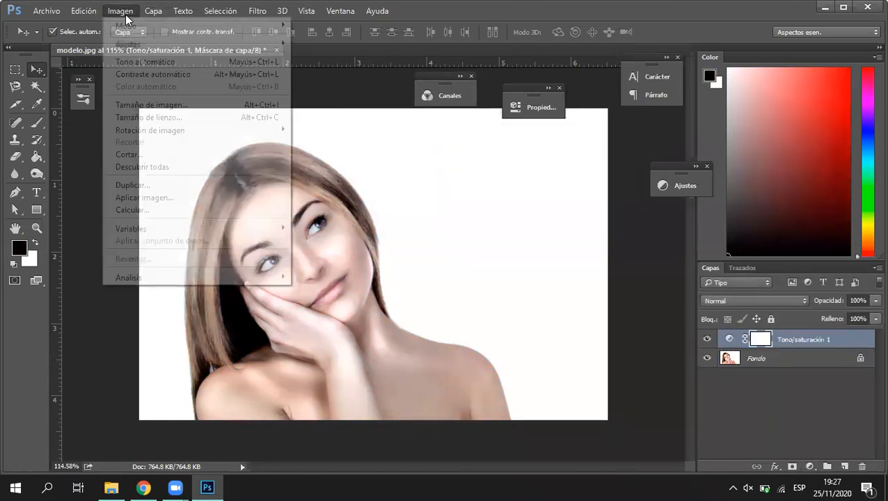
{"action": "mouse_move", "coordinate": [174, 25]}
{"action": "left_click", "coordinate": [347, 74]}
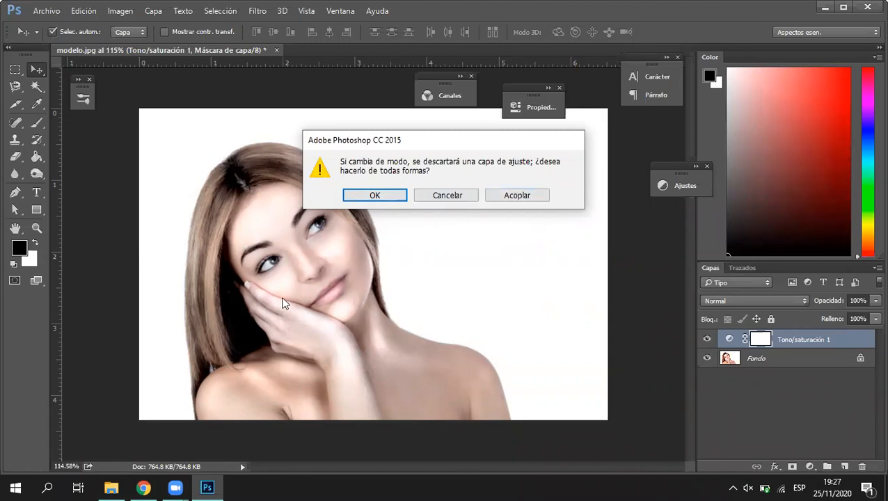
{"action": "left_click", "coordinate": [506, 198]}
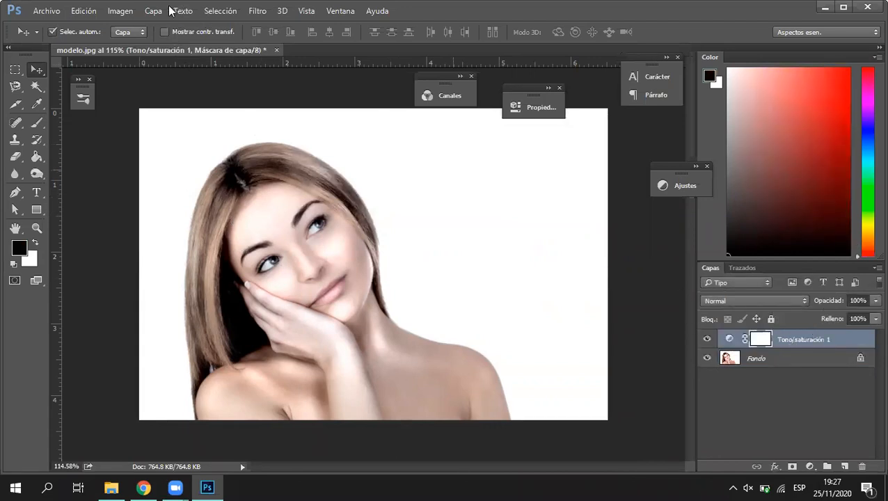
Convert the Lab image to RGB color mode and accept discarding its adjustment layer
{"action": "left_click", "coordinate": [123, 11]}
{"action": "mouse_move", "coordinate": [167, 29]}
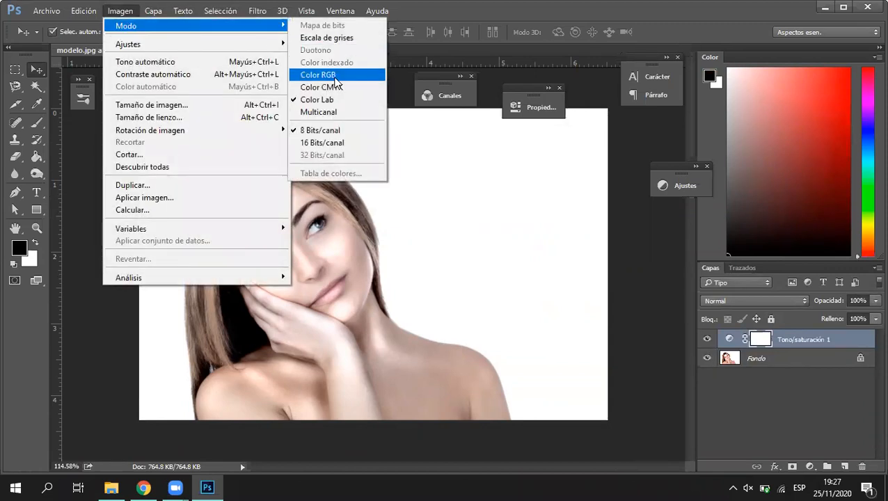
{"action": "left_click", "coordinate": [330, 74]}
{"action": "left_click", "coordinate": [383, 197]}
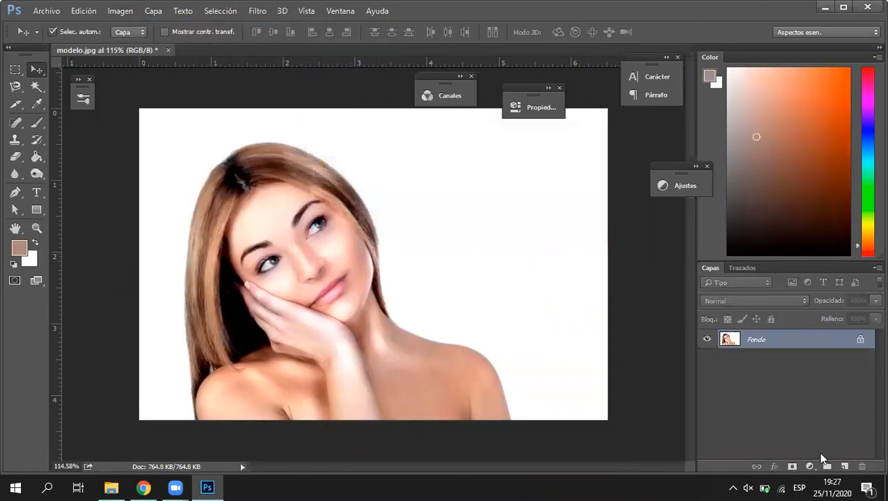
Add a Hue/Saturation adjustment layer above Fondo and set its saturation to -56
{"action": "left_click", "coordinate": [810, 468]}
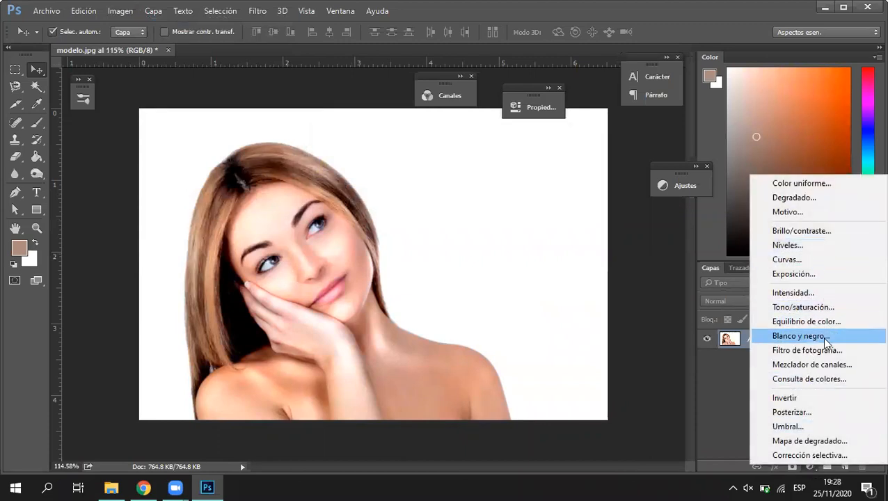
{"action": "left_click", "coordinate": [822, 308]}
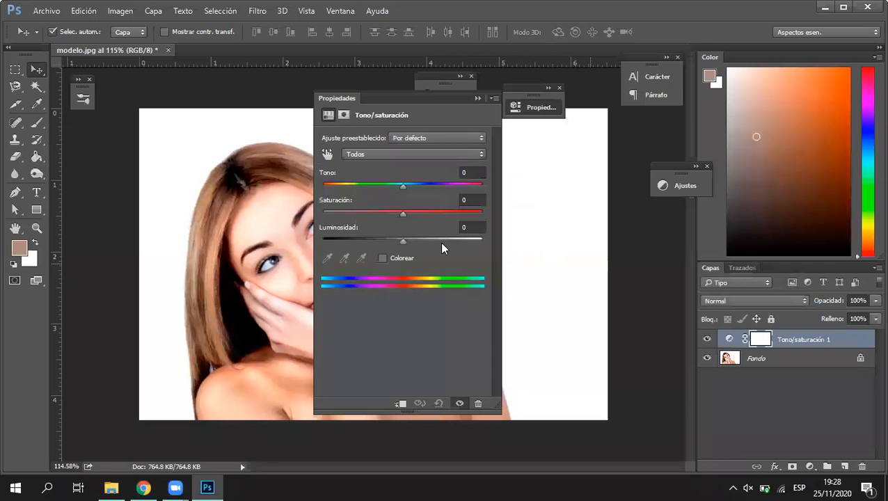
{"action": "left_click_drag", "start_coordinate": [400, 211], "coordinate": [371, 211]}
{"action": "left_click", "coordinate": [533, 107]}
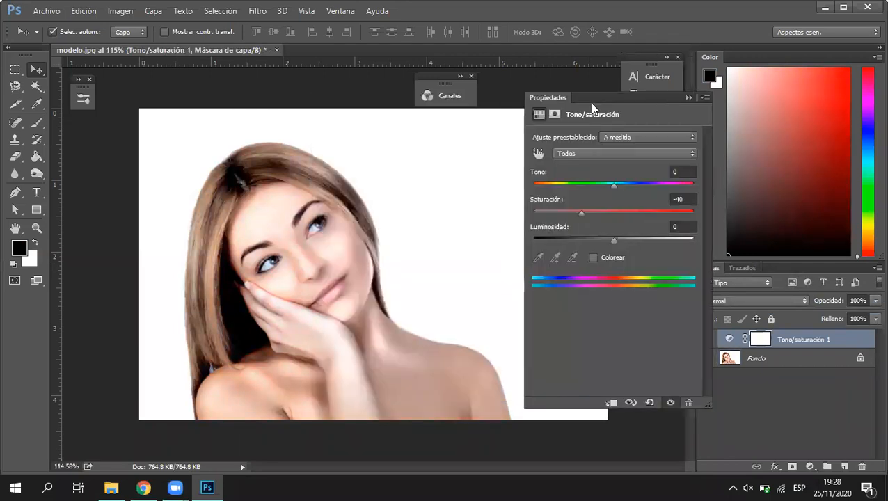
{"action": "left_click_drag", "start_coordinate": [575, 212], "coordinate": [569, 211]}
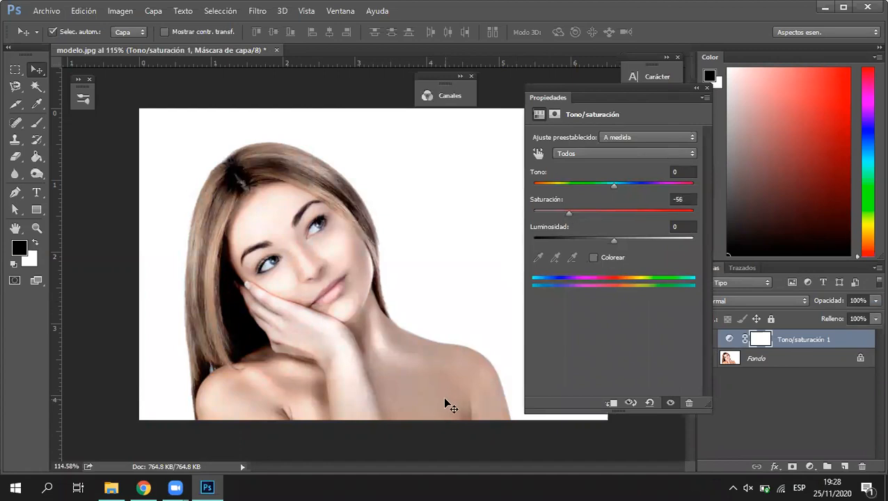
{"action": "left_click", "coordinate": [703, 95]}
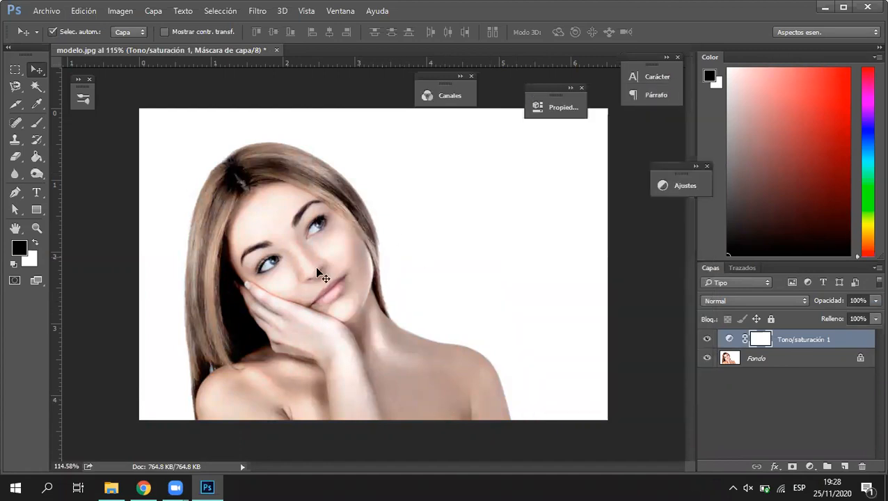
Save the image as a JPEG named modelo_sb in the lunes 23 folder at maximum quality 12
{"action": "left_click", "coordinate": [46, 11]}
{"action": "left_click", "coordinate": [118, 155]}
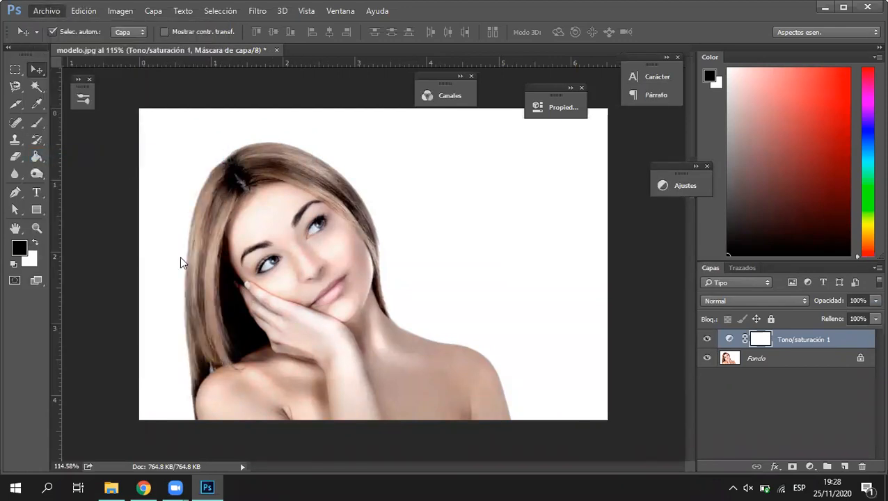
{"action": "left_click", "coordinate": [209, 262]}
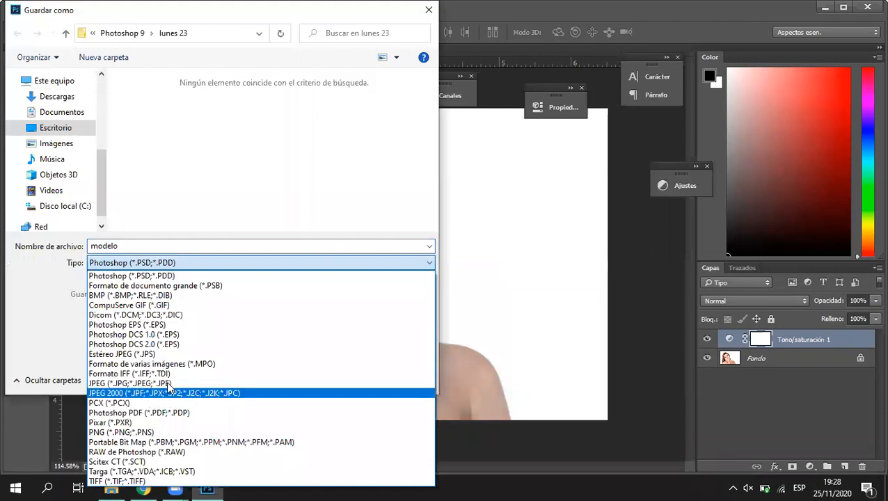
{"action": "left_click", "coordinate": [153, 382]}
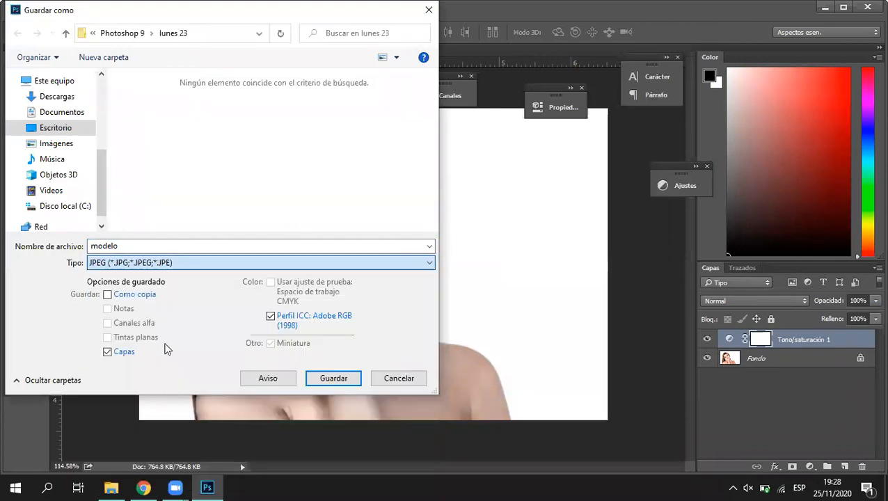
{"action": "left_click", "coordinate": [145, 243]}
{"action": "type", "text": ":sb"}
{"action": "key", "text": "BackSpace"}
{"action": "key", "text": "BackSpace"}
{"action": "key", "text": "BackSpace"}
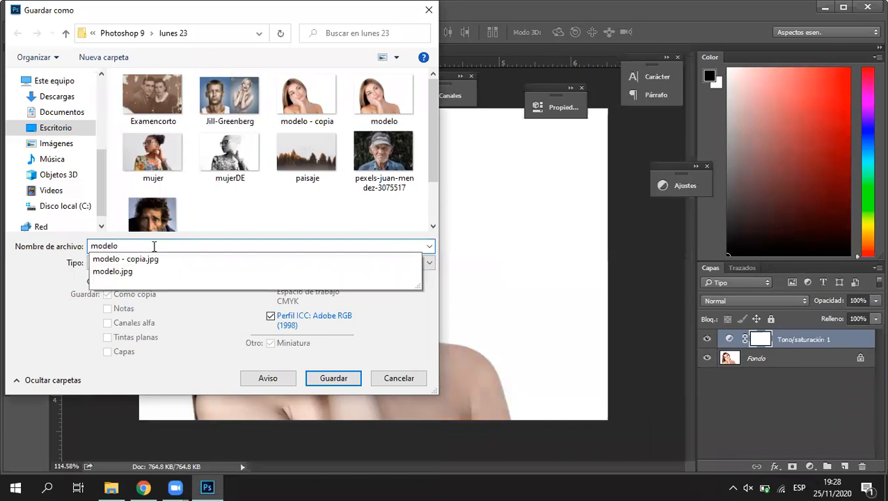
{"action": "type", "text": "_"}
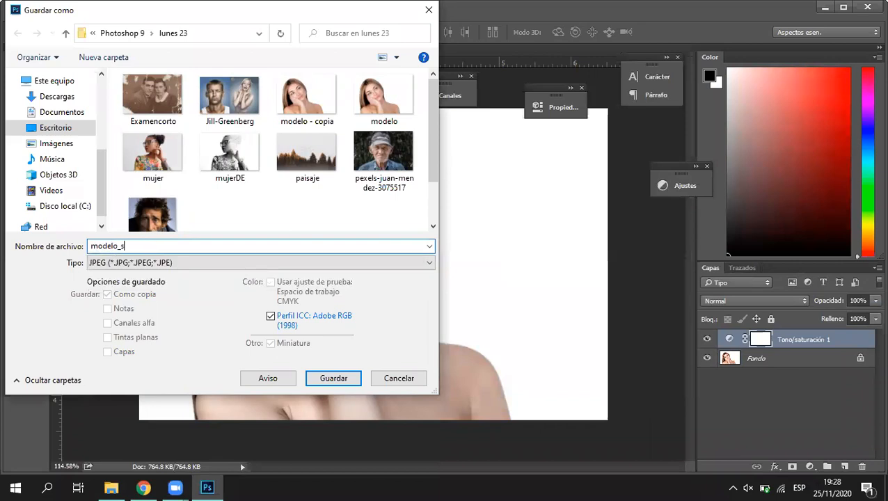
{"action": "type", "text": "sb"}
{"action": "key", "text": "Return"}
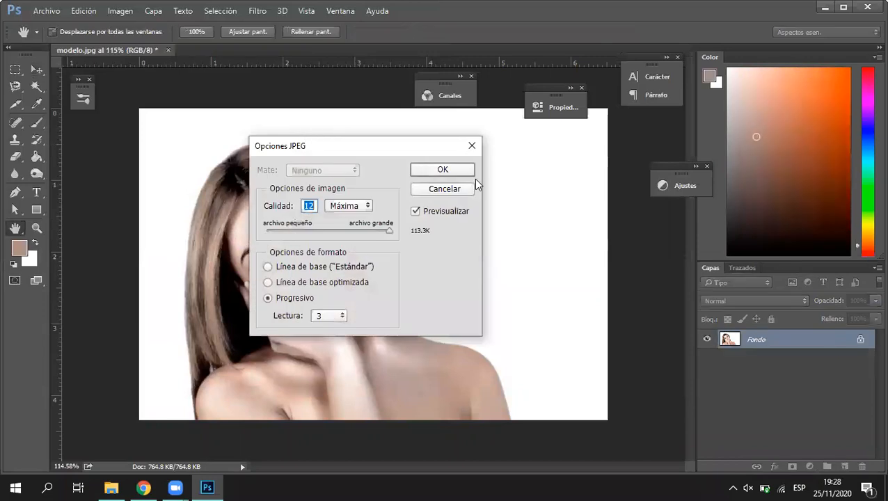
{"action": "left_click", "coordinate": [439, 169]}
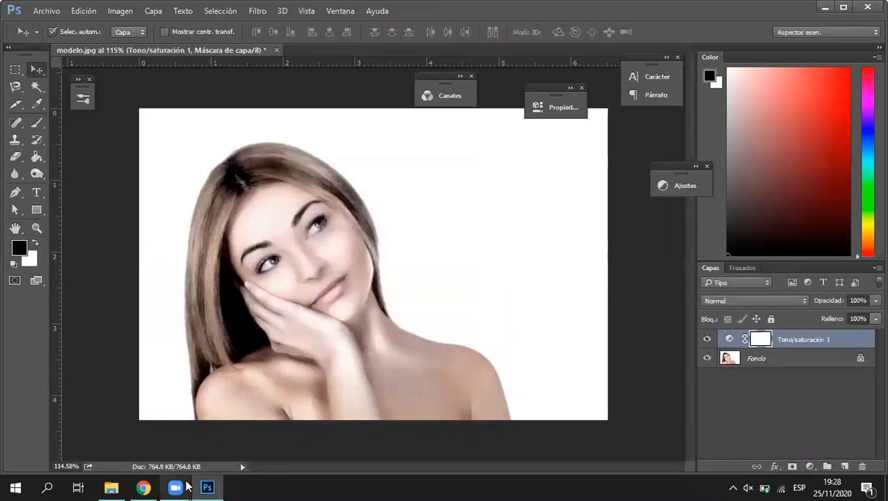
{"action": "mouse_move", "coordinate": [207, 487]}
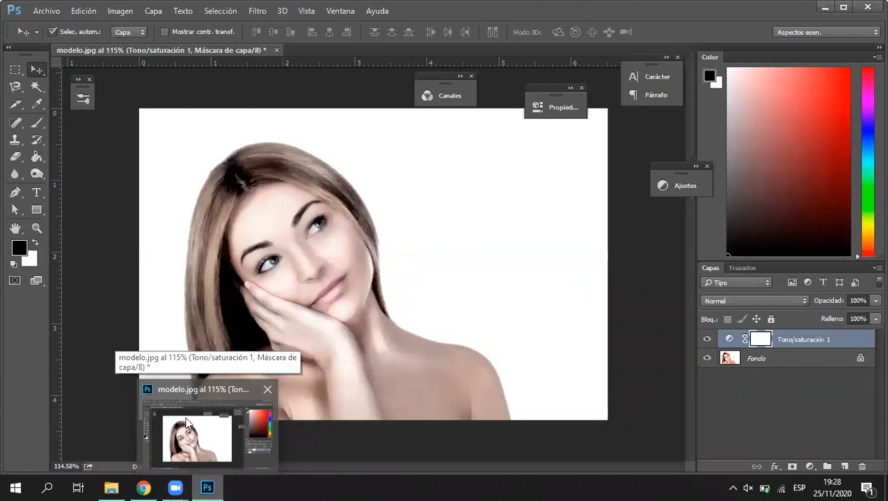
{"action": "left_click", "coordinate": [186, 422]}
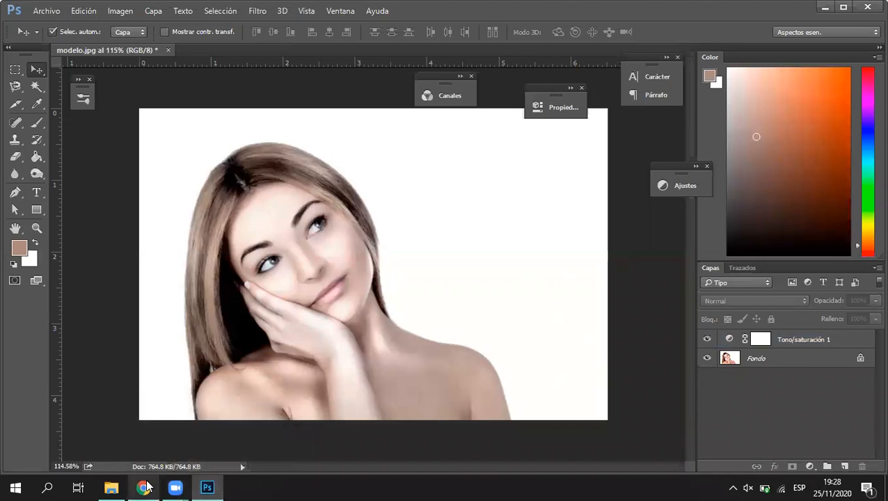
Delete the Hue/Saturation adjustment layer above Fondo
{"action": "mouse_move", "coordinate": [147, 487]}
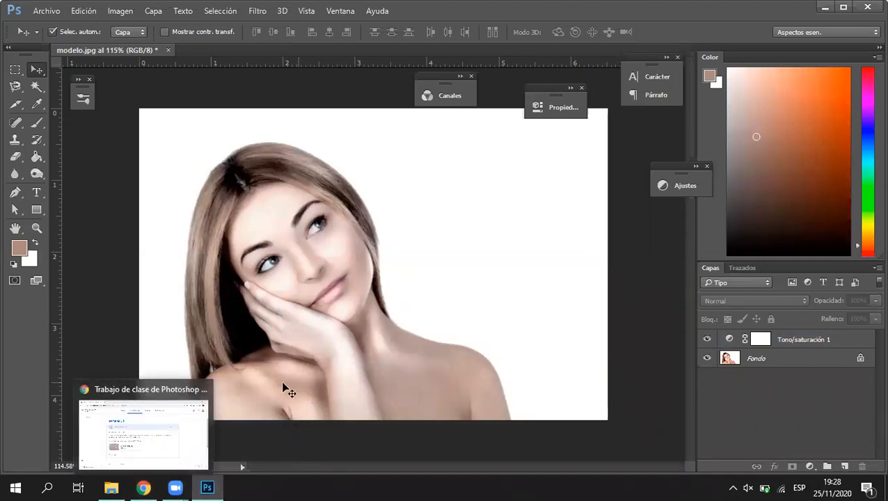
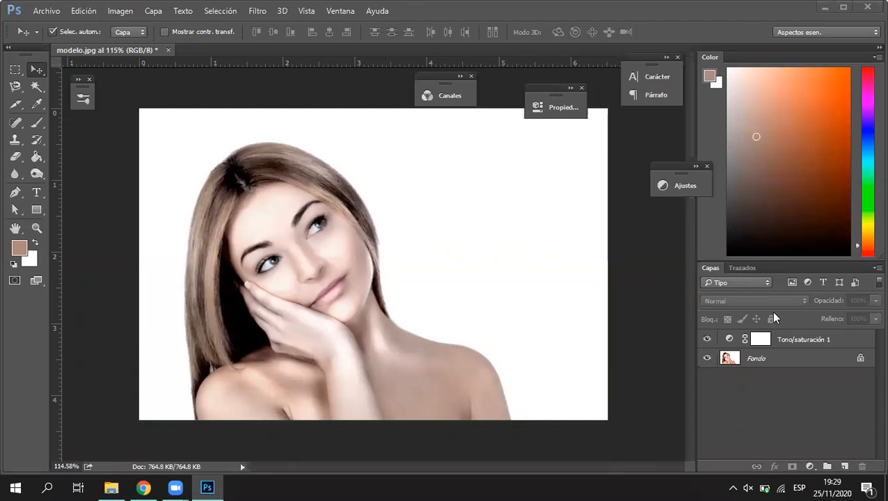
{"action": "left_click", "coordinate": [772, 359]}
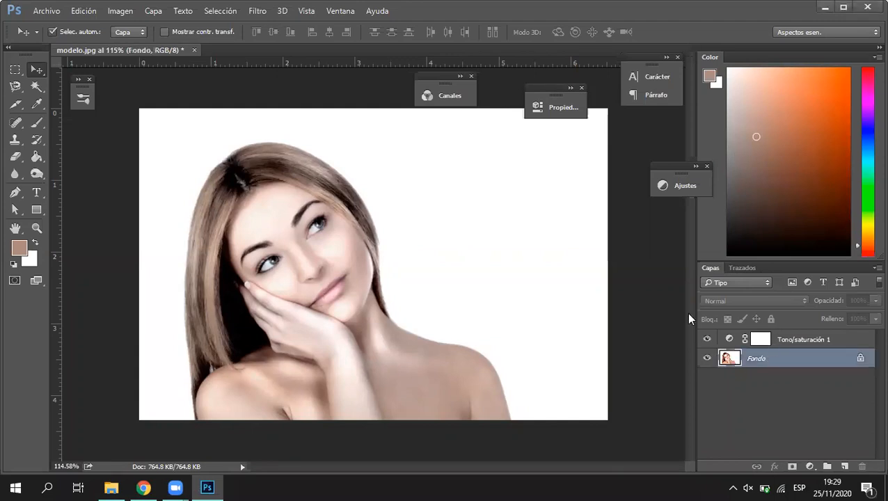
{"action": "left_click", "coordinate": [795, 340]}
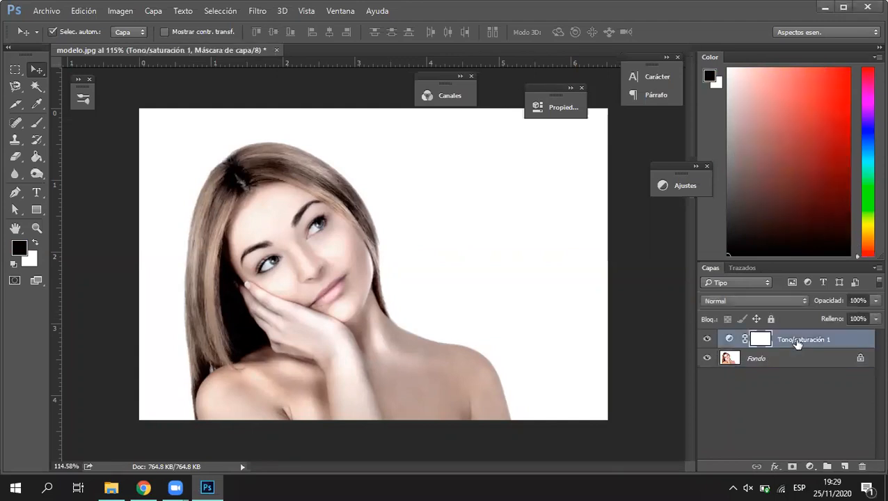
{"action": "key", "text": "Delete"}
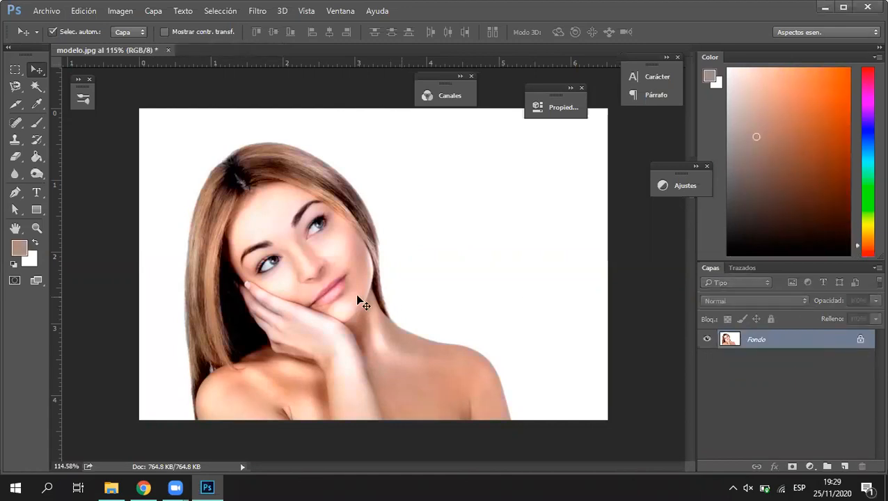
Duplicate the Fondo layer twice to get two copies of the portrait above it
{"action": "left_click", "coordinate": [248, 12]}
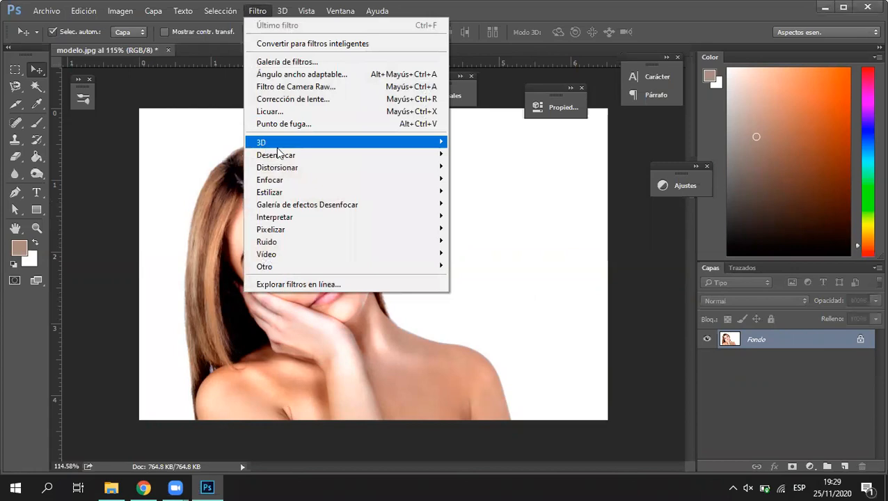
{"action": "left_click", "coordinate": [756, 343]}
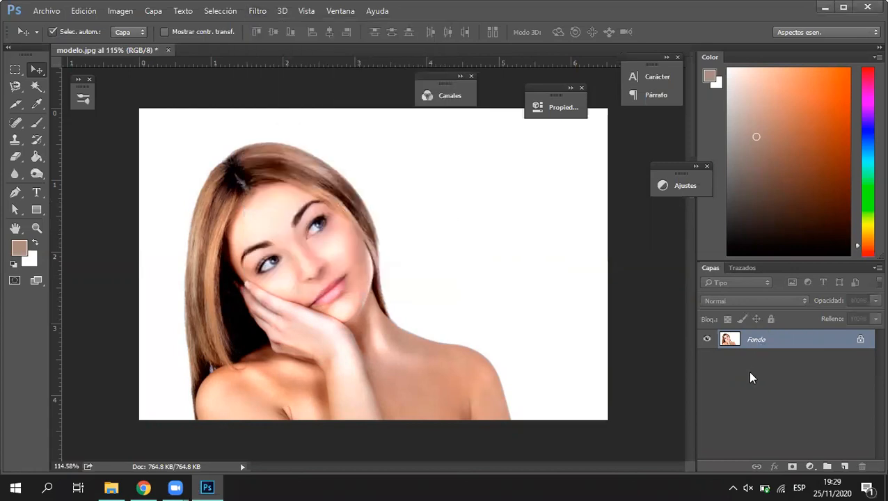
{"action": "key", "text": "ctrl+j"}
{"action": "key", "text": "ctrl+j"}
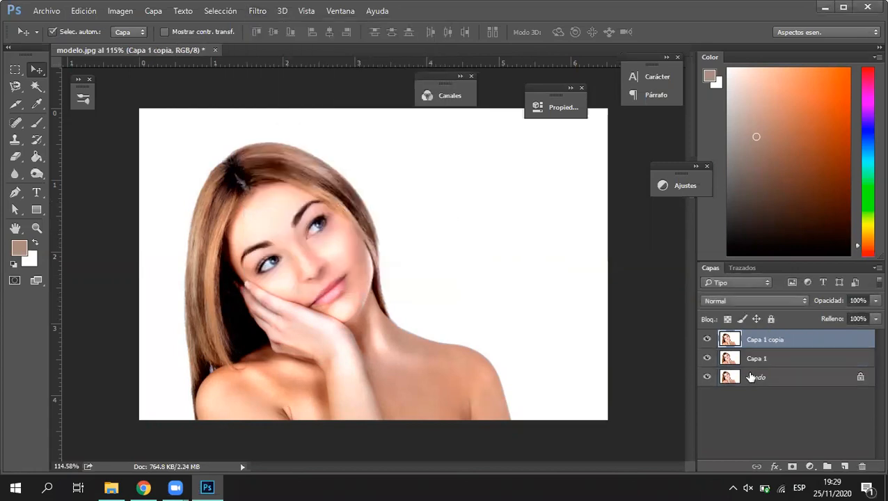
Rename the lower copy of the portrait, directly above Fondo, as desenfoque
{"action": "double_click", "coordinate": [758, 359]}
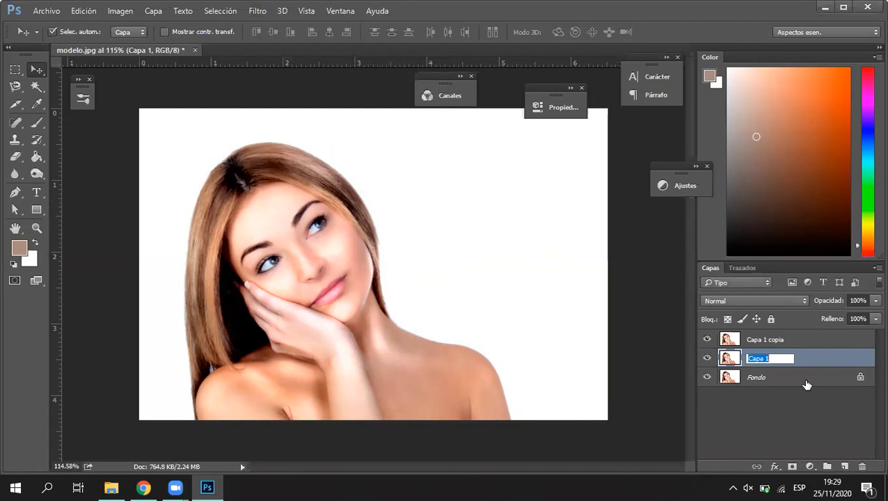
{"action": "type", "text": "difuminado"}
{"action": "key", "text": "BackSpace"}
{"action": "key", "text": "BackSpace"}
{"action": "key", "text": "BackSpace"}
{"action": "key", "text": "BackSpace"}
{"action": "key", "text": "BackSpace"}
{"action": "key", "text": "BackSpace"}
{"action": "key", "text": "BackSpace"}
{"action": "type", "text": "esenfoque"}
{"action": "key", "text": "Return"}
Rename the uppermost copy of the portrait as paso alto
{"action": "double_click", "coordinate": [771, 339]}
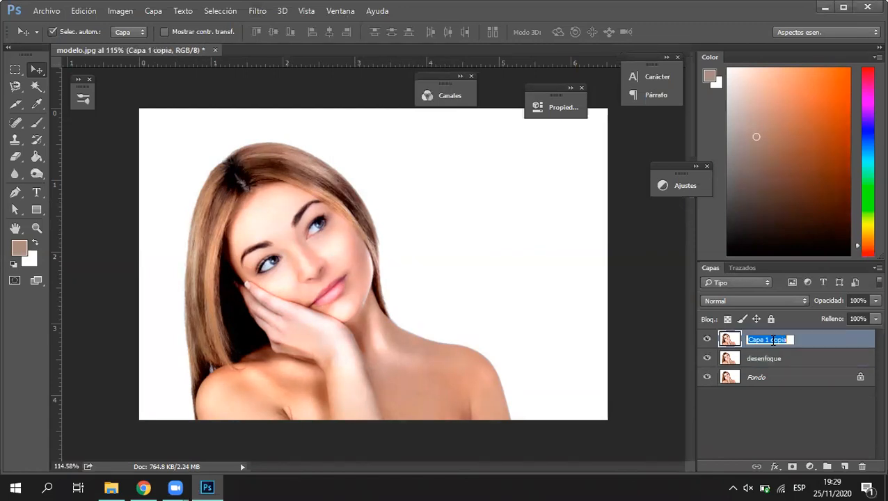
{"action": "type", "text": "paso alto"}
{"action": "key", "text": "Return"}
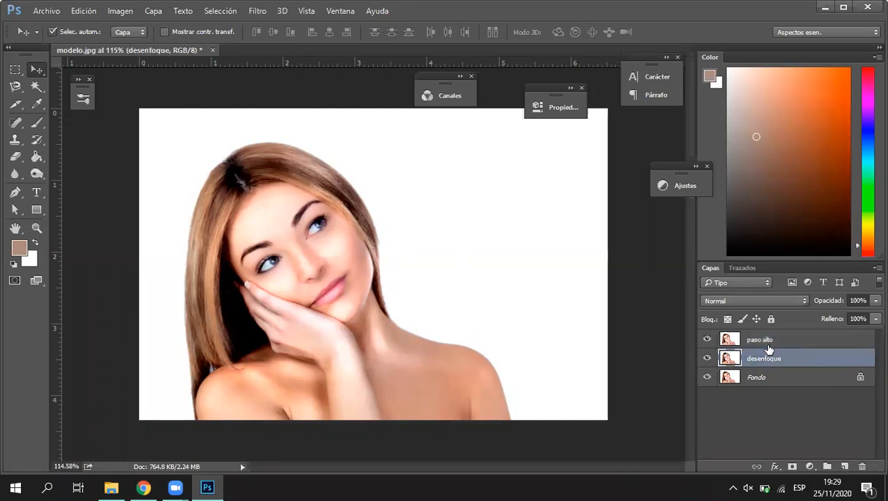
Hide the paso alto layer and make desenfoque the active layer
{"action": "left_click", "coordinate": [772, 358]}
{"action": "left_click", "coordinate": [762, 340]}
{"action": "left_click", "coordinate": [768, 359]}
{"action": "left_click", "coordinate": [751, 344]}
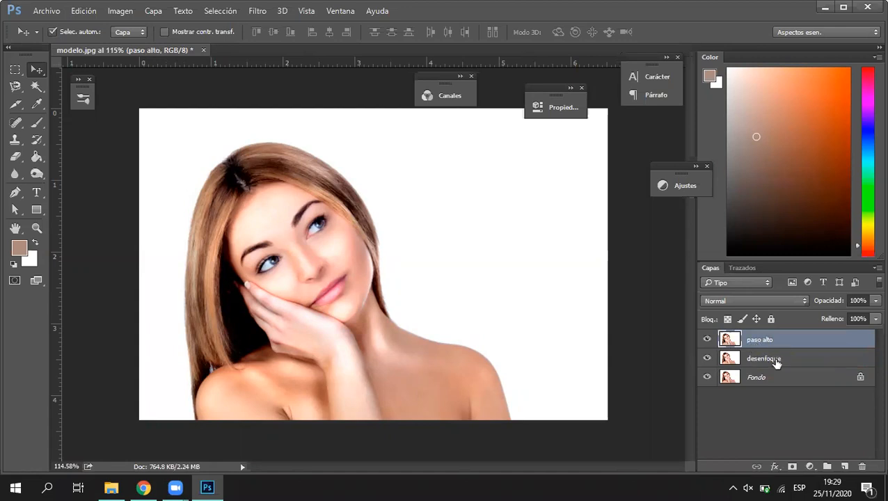
{"action": "left_click", "coordinate": [706, 341]}
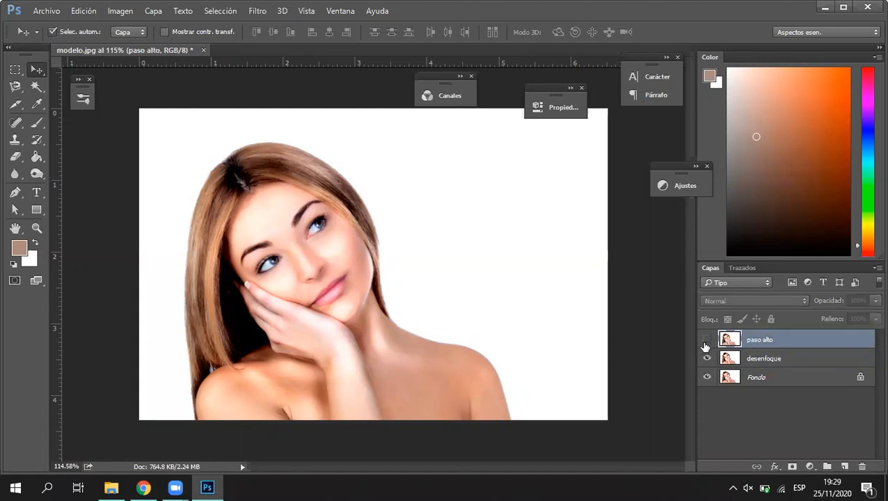
{"action": "left_click", "coordinate": [759, 362]}
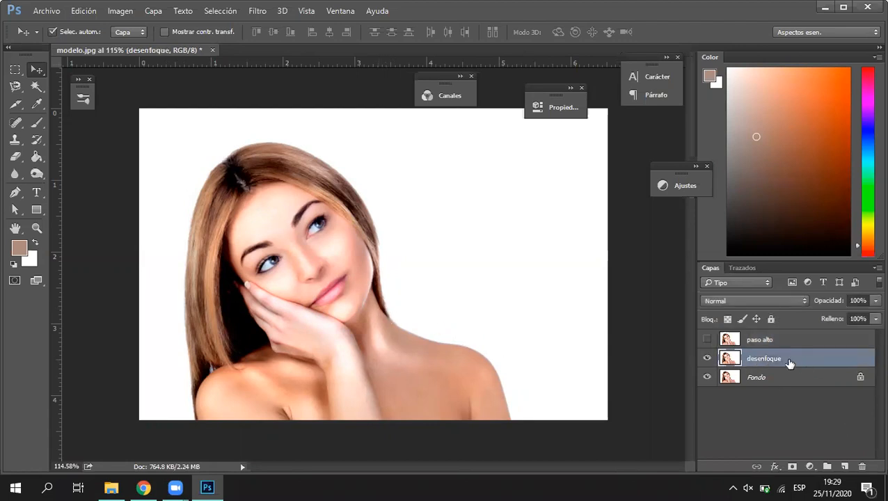
Apply a Gaussian Blur to the desenfoque layer with a radius of 0.75 pixels
{"action": "left_click", "coordinate": [257, 11]}
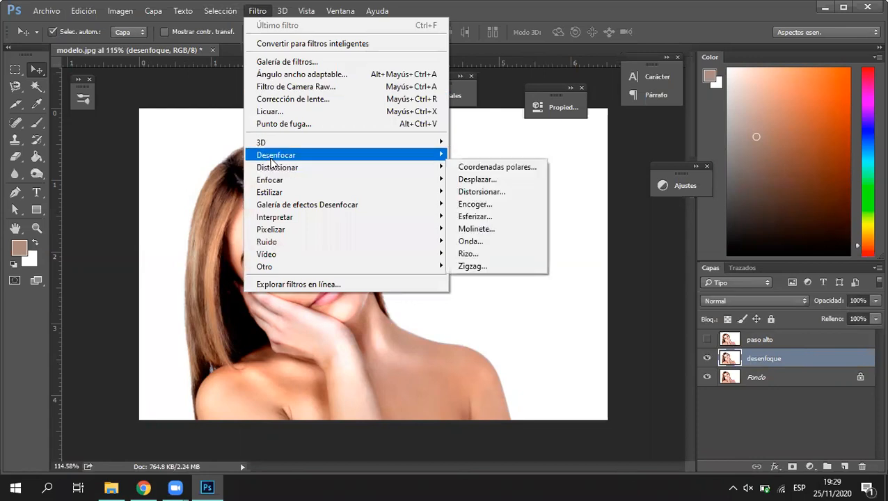
{"action": "mouse_move", "coordinate": [259, 159]}
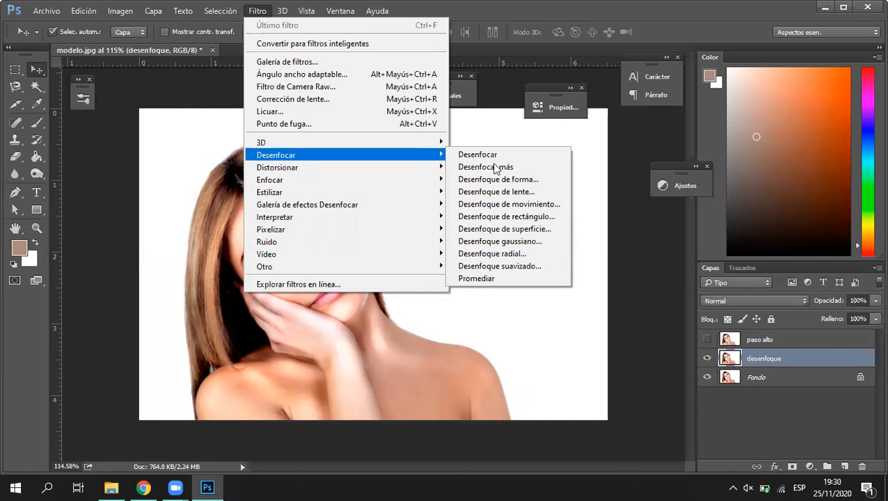
{"action": "left_click", "coordinate": [471, 242]}
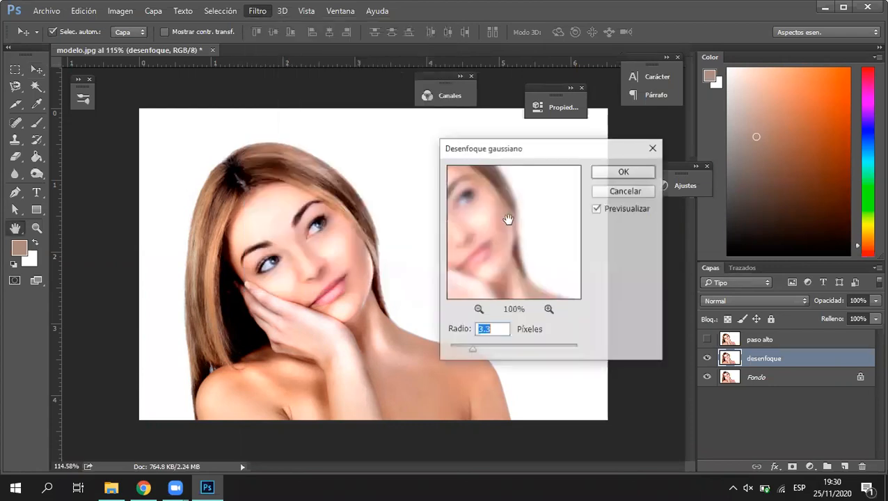
{"action": "left_click_drag", "start_coordinate": [493, 153], "coordinate": [447, 147]}
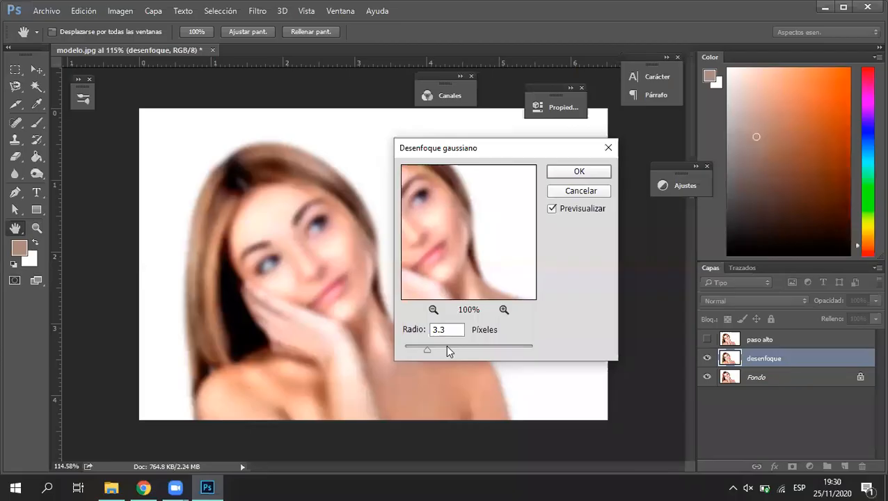
{"action": "left_click", "coordinate": [433, 345]}
{"action": "left_click", "coordinate": [427, 348]}
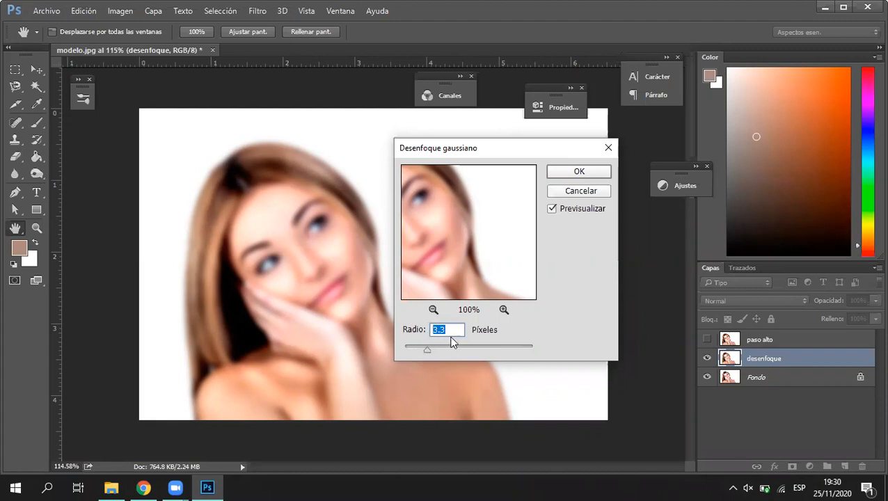
{"action": "type", "text": "2"}
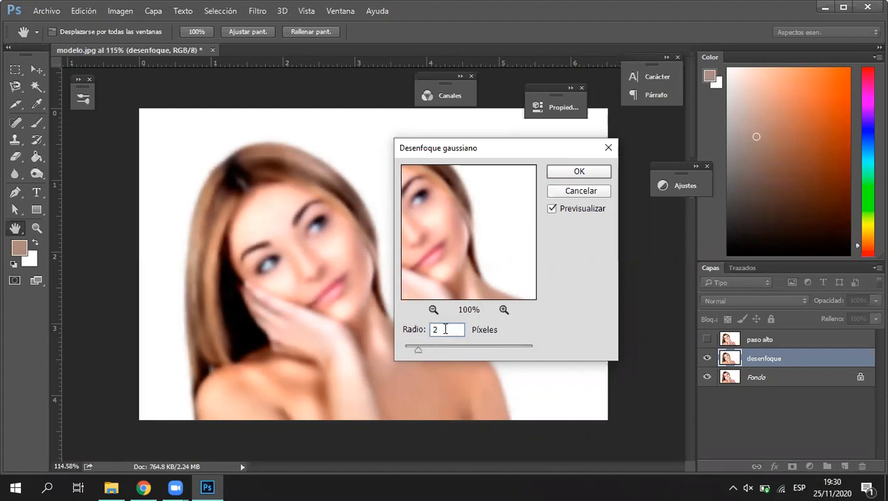
{"action": "type", "text": "1"}
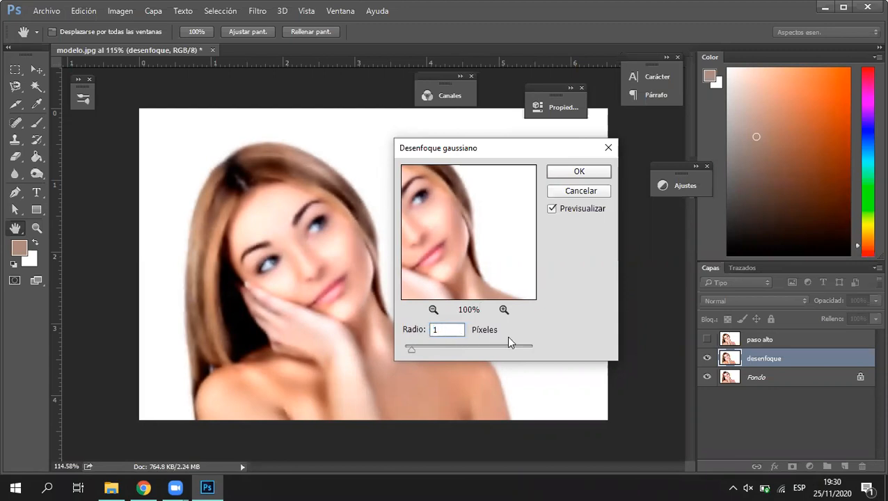
{"action": "double_click", "coordinate": [438, 330]}
{"action": "type", "text": "0.5"}
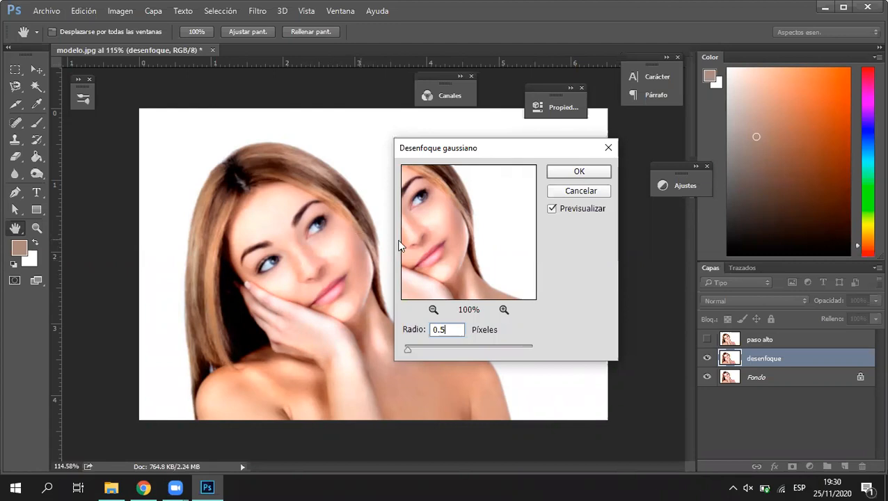
{"action": "left_click", "coordinate": [418, 332]}
{"action": "type", "text": "0.75"}
{"action": "left_click", "coordinate": [576, 171]}
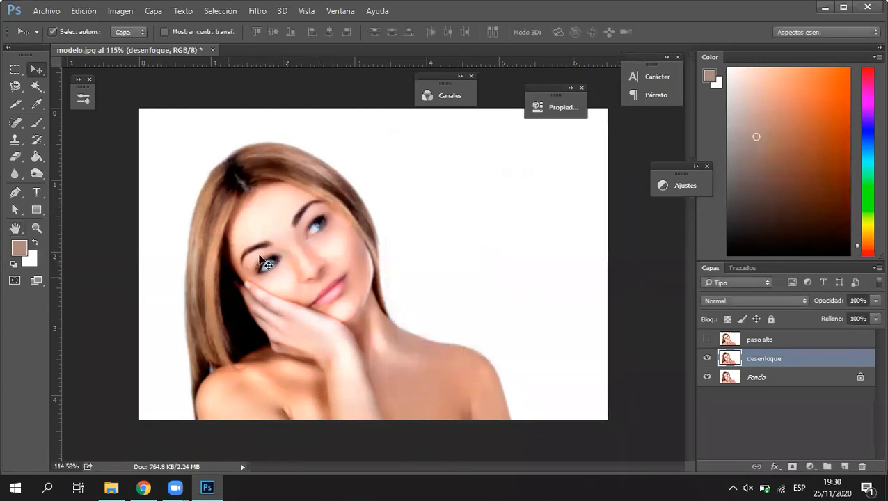
Show and select the paso alto layer, toggling its visibility to compare it with the blurred layer below
{"action": "left_click", "coordinate": [707, 341]}
{"action": "left_click", "coordinate": [753, 341]}
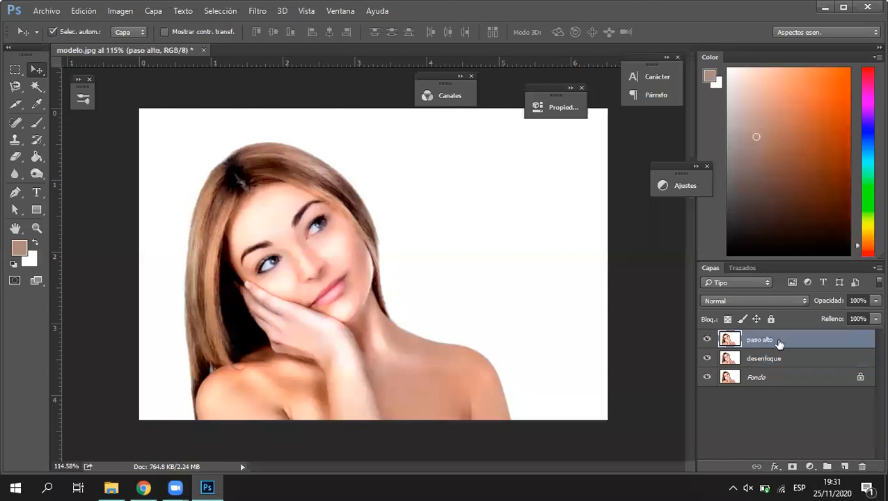
{"action": "left_click", "coordinate": [706, 340]}
{"action": "left_click", "coordinate": [707, 339]}
{"action": "left_click", "coordinate": [706, 340]}
{"action": "left_click", "coordinate": [707, 339]}
Start the High Pass filter on the paso alto layer and set its radius to 0.5 pixels
{"action": "left_click", "coordinate": [255, 12]}
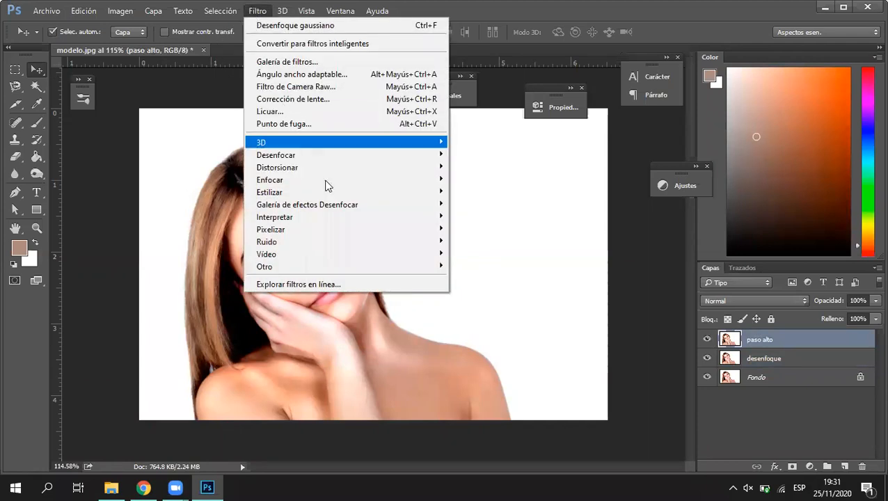
{"action": "mouse_move", "coordinate": [263, 270]}
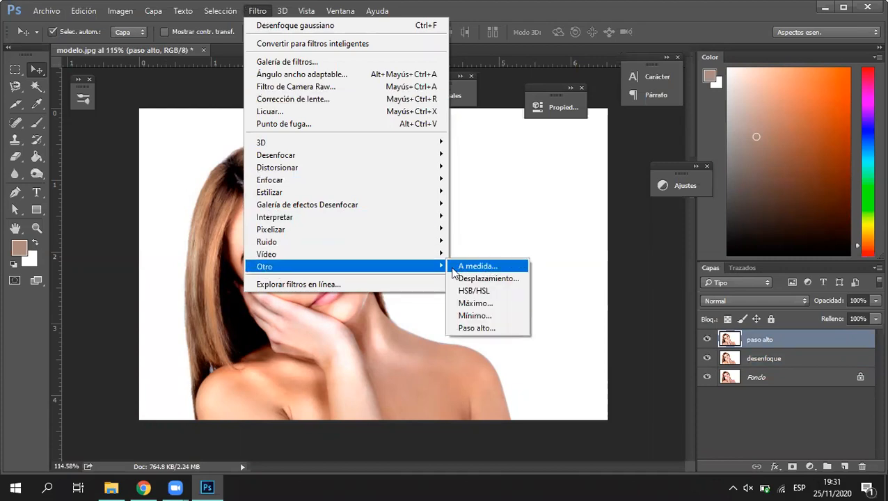
{"action": "left_click", "coordinate": [483, 330]}
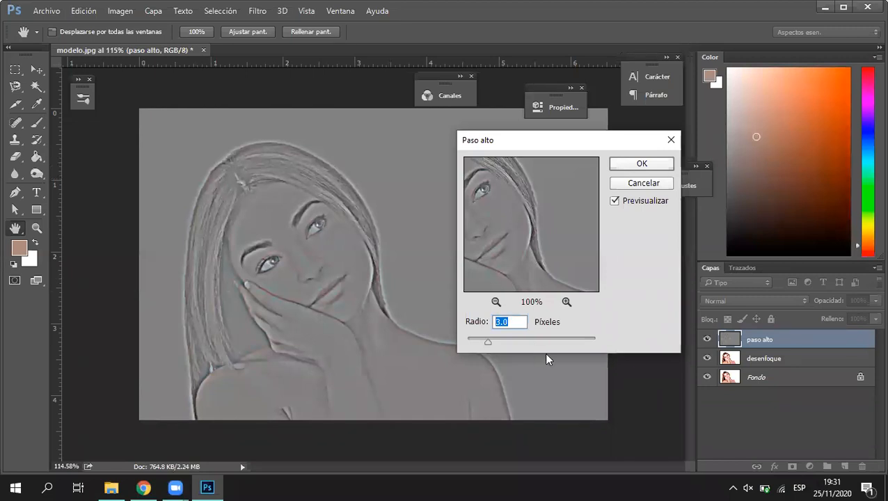
{"action": "left_click_drag", "start_coordinate": [489, 341], "coordinate": [473, 338]}
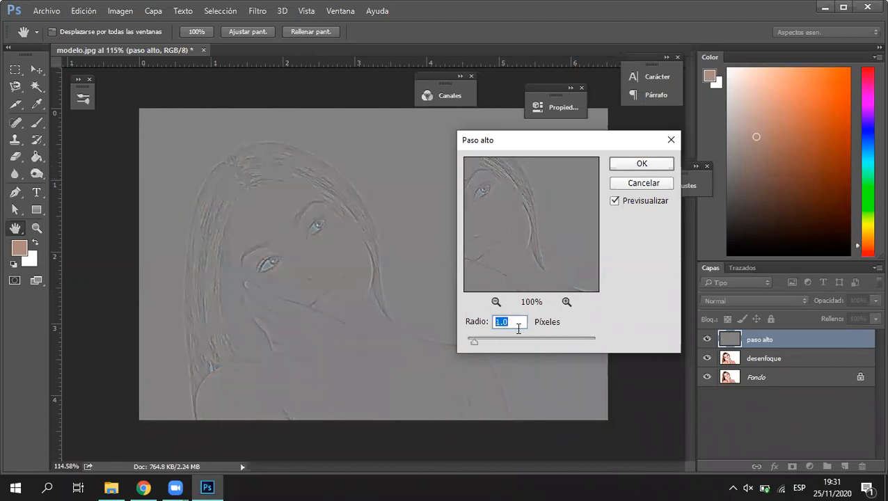
{"action": "type", "text": "0.75"}
{"action": "left_click_drag", "start_coordinate": [505, 324], "coordinate": [510, 327]}
{"action": "type", "text": "5"}
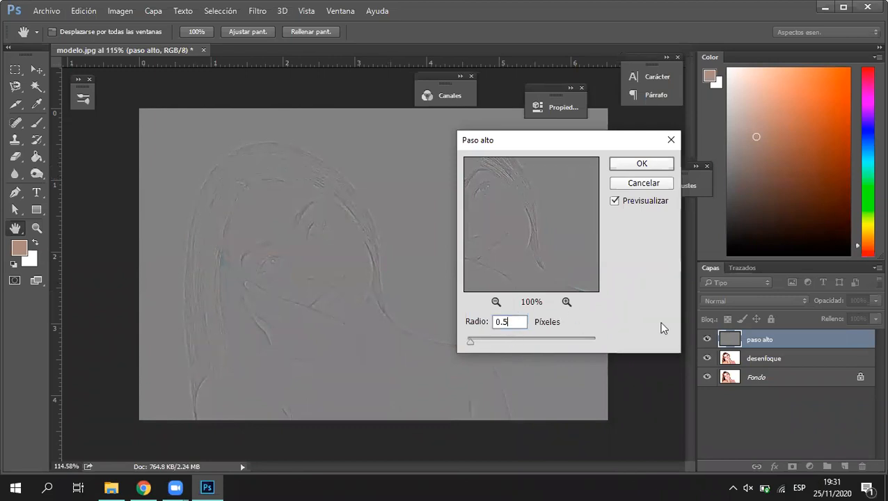
{"action": "left_click_drag", "start_coordinate": [505, 147], "coordinate": [512, 152]}
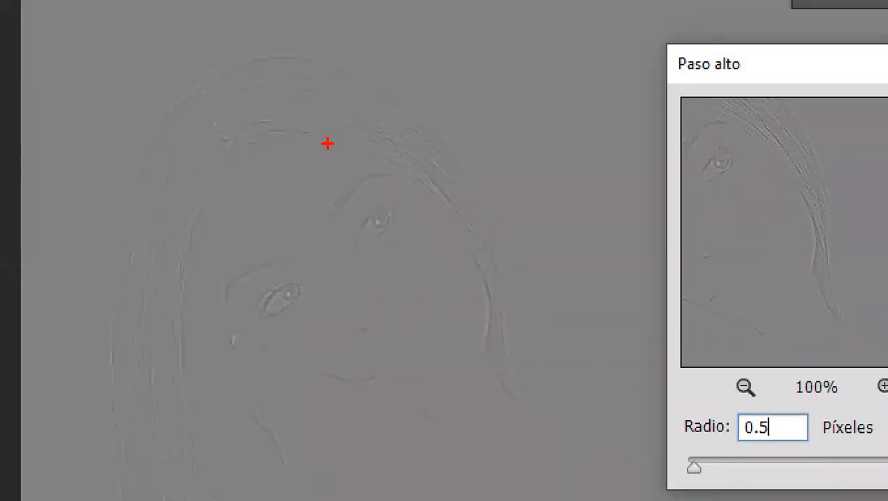
{"action": "mouse_move", "coordinate": [352, 175]}
{"action": "left_mouse_down"}
{"action": "mouse_move", "coordinate": [315, 227]}
{"action": "mouse_move", "coordinate": [367, 207]}
{"action": "mouse_move", "coordinate": [338, 190]}
{"action": "mouse_move", "coordinate": [369, 201]}
{"action": "left_mouse_up"}
{"action": "key", "text": "e"}
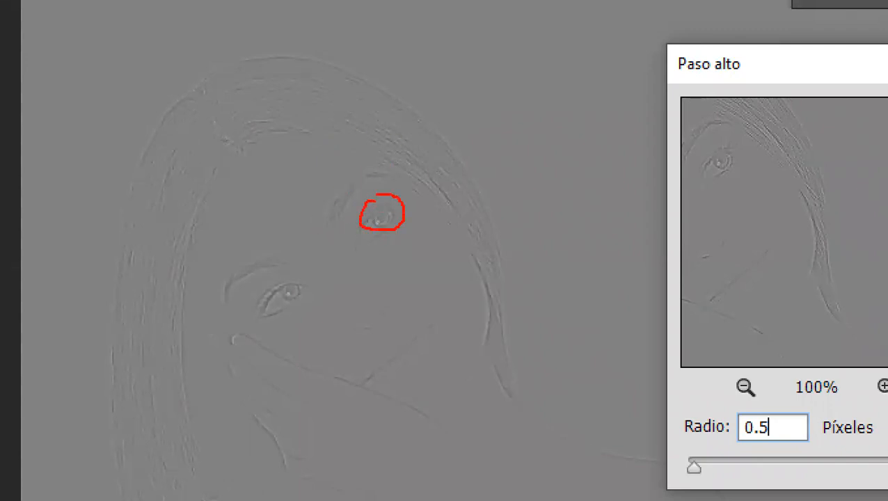
{"action": "mouse_move", "coordinate": [267, 272]}
{"action": "left_mouse_down"}
{"action": "mouse_move", "coordinate": [304, 291]}
{"action": "mouse_move", "coordinate": [249, 262]}
{"action": "mouse_move", "coordinate": [296, 244]}
{"action": "mouse_move", "coordinate": [244, 242]}
{"action": "left_mouse_up"}
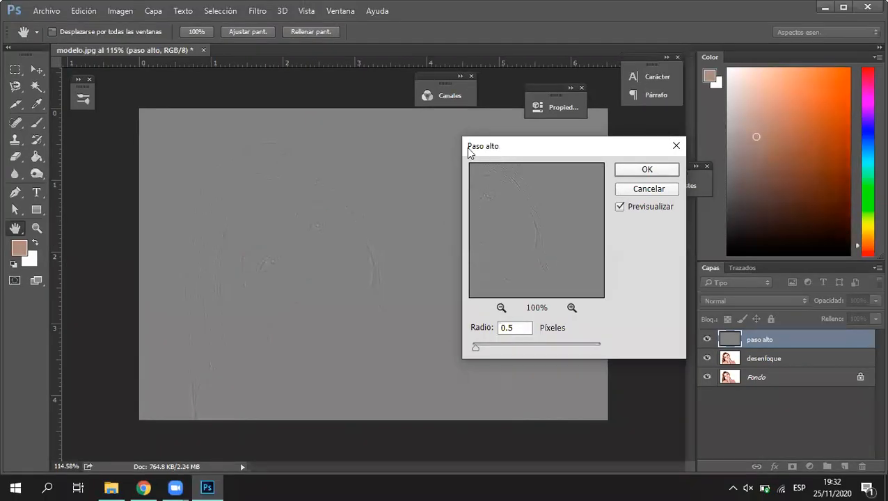
Move the High Pass dialog aside and apply the filter to the paso alto layer
{"action": "left_click_drag", "start_coordinate": [468, 151], "coordinate": [399, 137]}
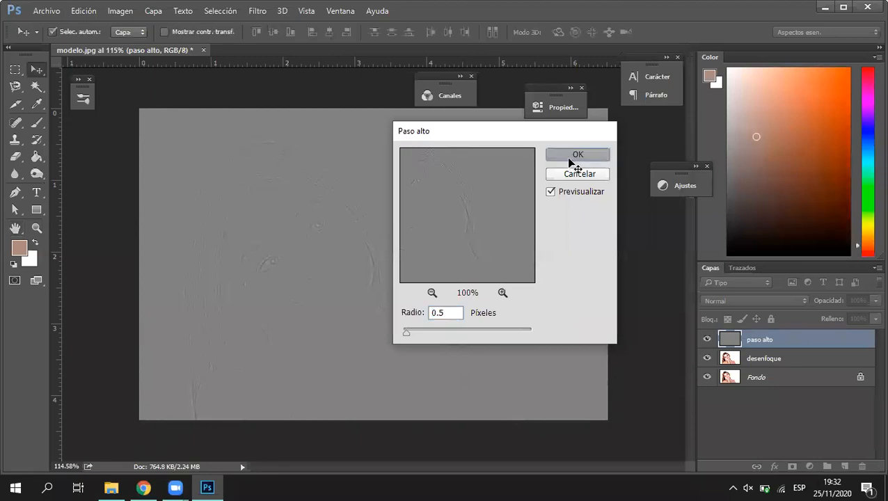
{"action": "left_click", "coordinate": [571, 157]}
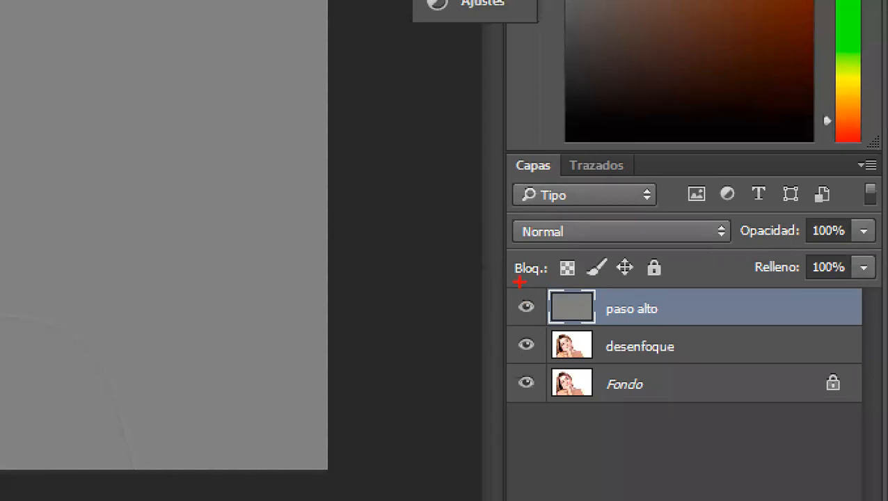
{"action": "left_click_drag", "start_coordinate": [703, 326], "coordinate": [794, 348]}
{"action": "left_click_drag", "start_coordinate": [474, 205], "coordinate": [749, 245]}
{"action": "key", "text": "ctrl+z"}
{"action": "mouse_move", "coordinate": [485, 210]}
{"action": "left_mouse_down"}
{"action": "mouse_move", "coordinate": [717, 249]}
{"action": "mouse_move", "coordinate": [754, 247]}
{"action": "left_mouse_up"}
{"action": "left_click_drag", "start_coordinate": [436, 234], "coordinate": [470, 221]}
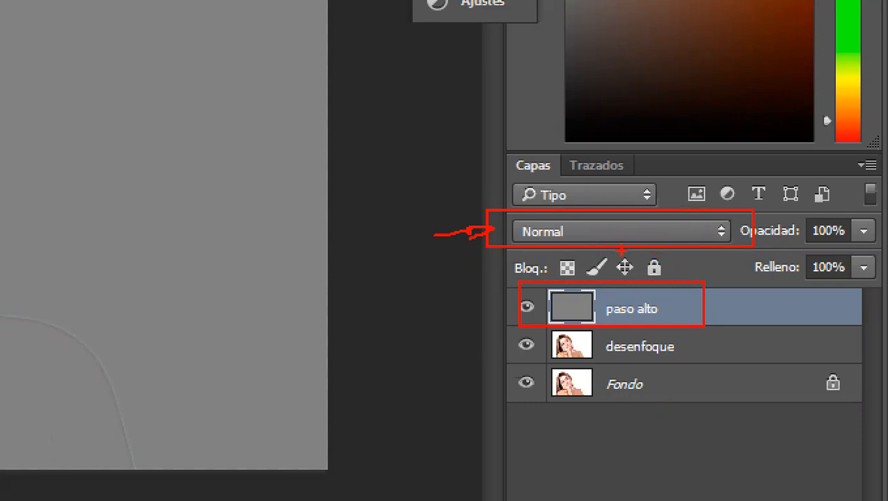
{"action": "mouse_move", "coordinate": [596, 301]}
{"action": "left_mouse_down"}
{"action": "mouse_move", "coordinate": [541, 312]}
{"action": "mouse_move", "coordinate": [600, 298]}
{"action": "left_mouse_up"}
{"action": "mouse_move", "coordinate": [515, 221]}
{"action": "left_mouse_down"}
{"action": "mouse_move", "coordinate": [606, 240]}
{"action": "mouse_move", "coordinate": [641, 226]}
{"action": "left_mouse_up"}
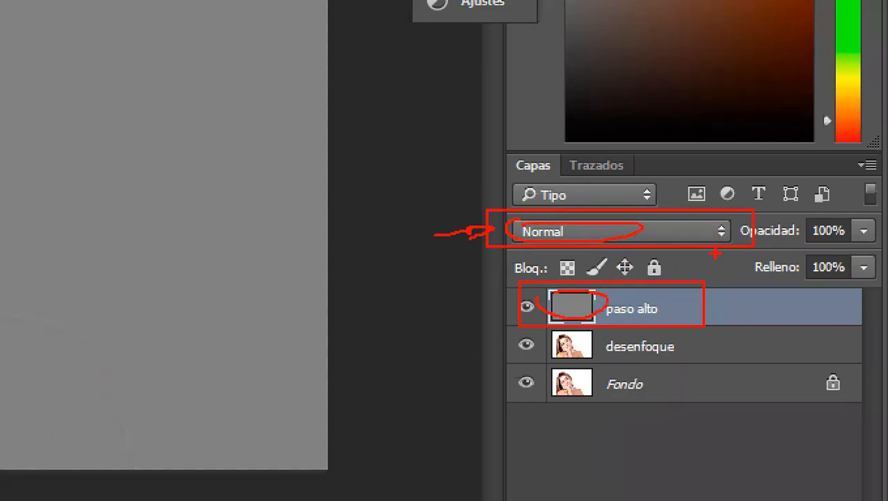
{"action": "key", "text": "Escape"}
Set the paso alto layer's blend mode to Luz lineal and its opacity to 85%
{"action": "left_click", "coordinate": [796, 301]}
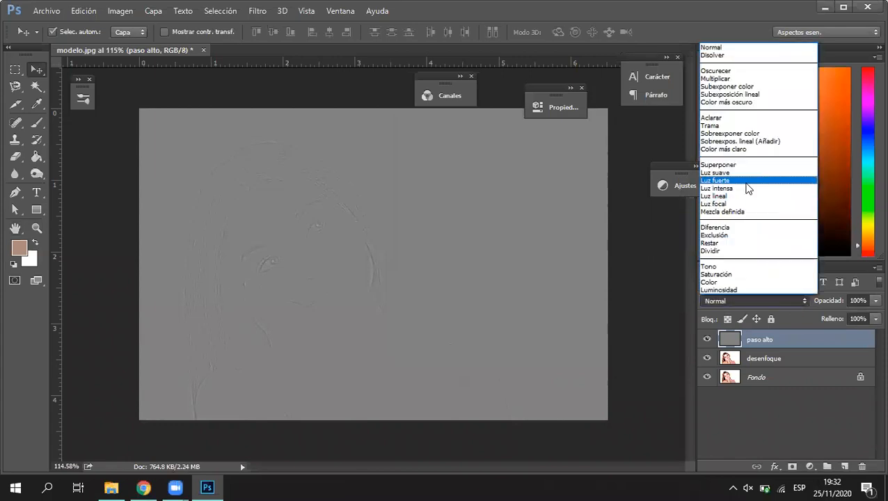
{"action": "left_click", "coordinate": [732, 201]}
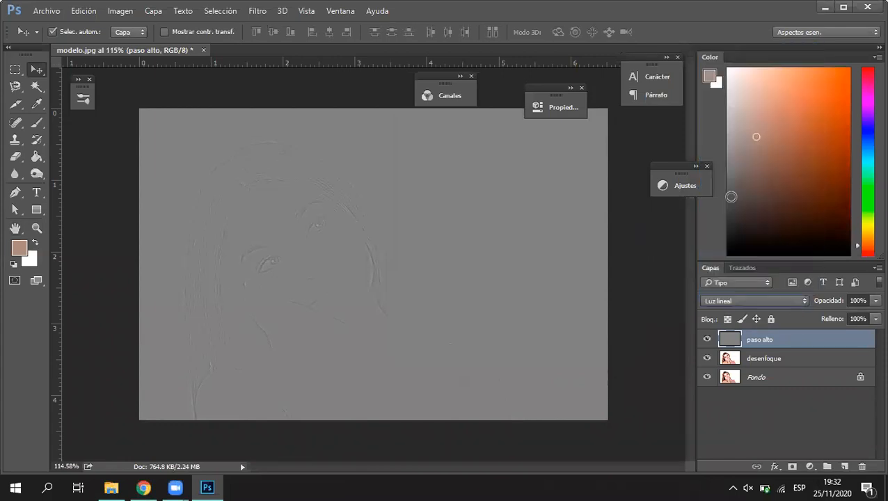
{"action": "left_click", "coordinate": [871, 302]}
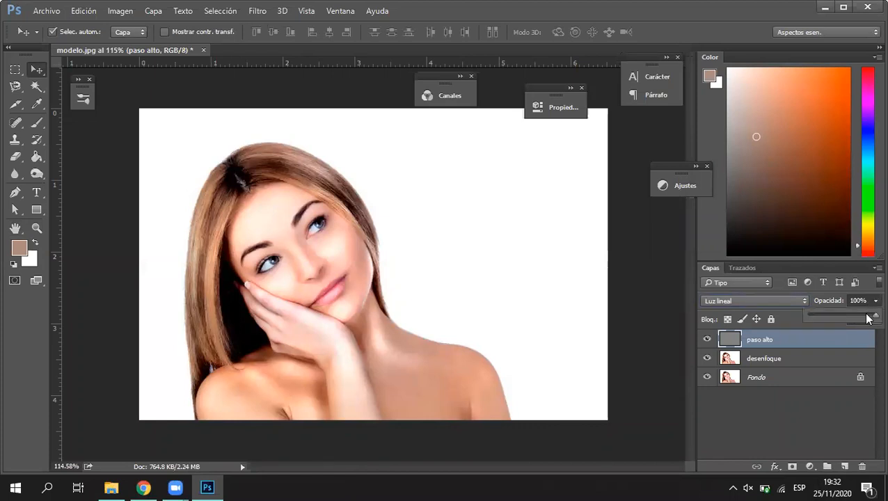
{"action": "left_click", "coordinate": [866, 301]}
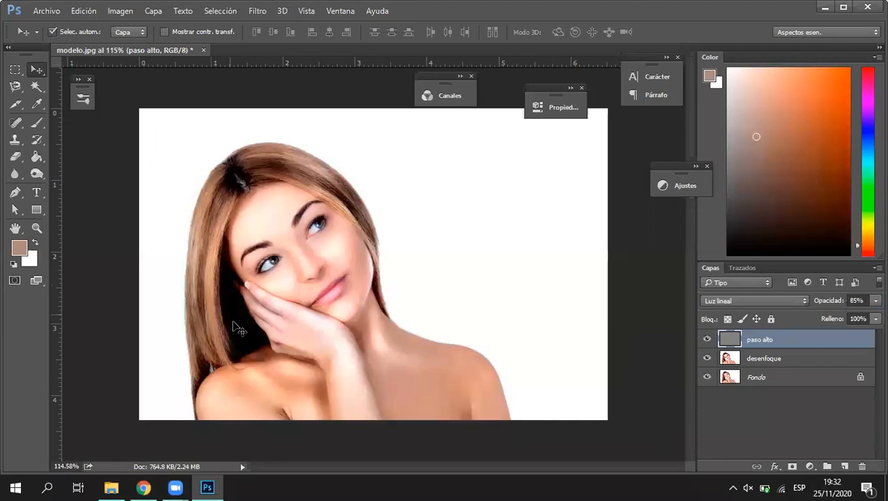
Group the paso alto and desenfoque layers together and name the group efecto02
{"action": "left_click", "coordinate": [758, 358], "text": "shift"}
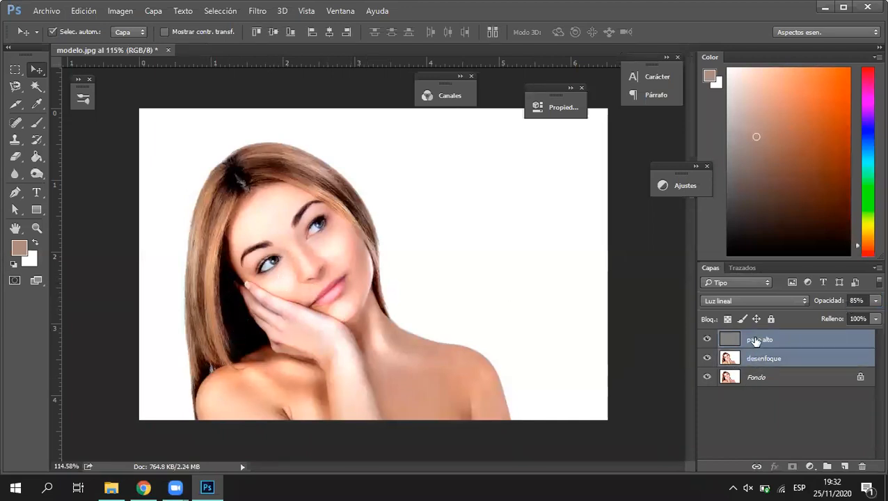
{"action": "left_click", "coordinate": [753, 341]}
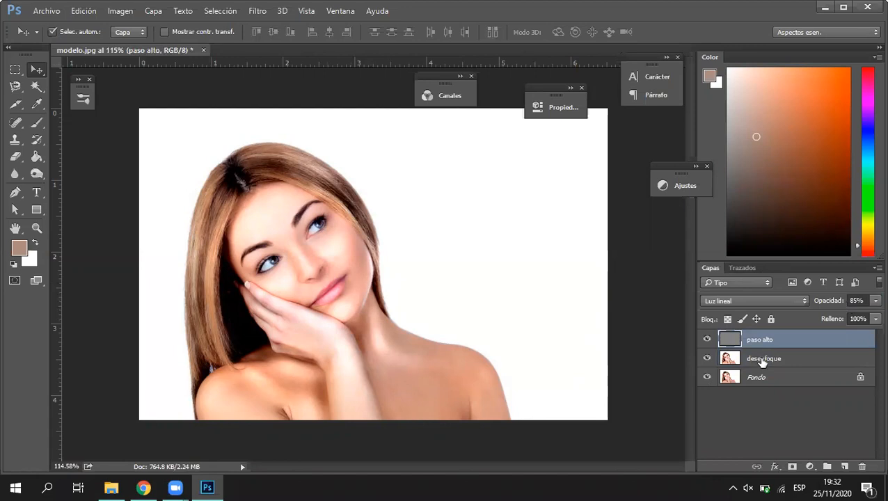
{"action": "left_click", "coordinate": [761, 360], "text": "shift"}
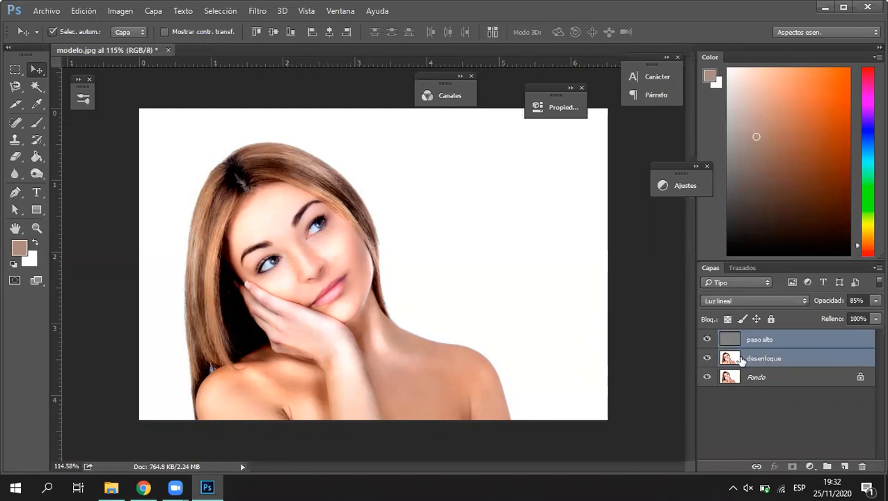
{"action": "left_click", "coordinate": [752, 342]}
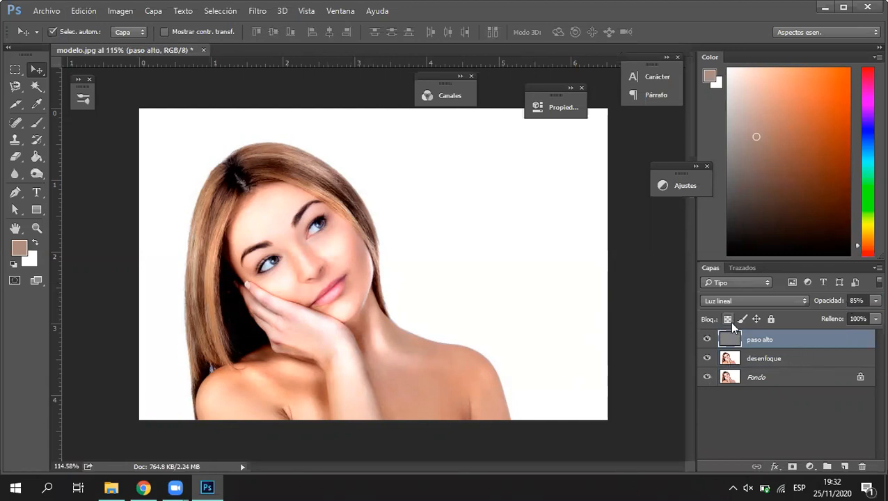
{"action": "left_click", "coordinate": [777, 359], "text": "shift"}
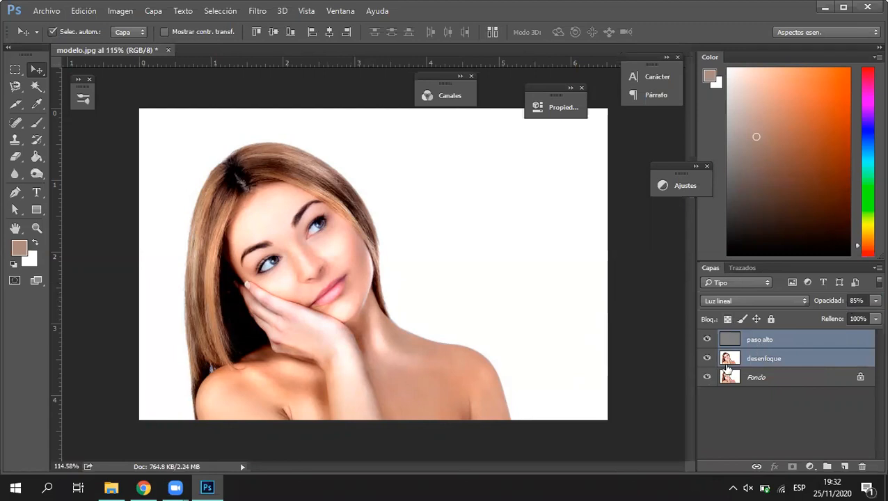
{"action": "key", "text": "ctrl+g"}
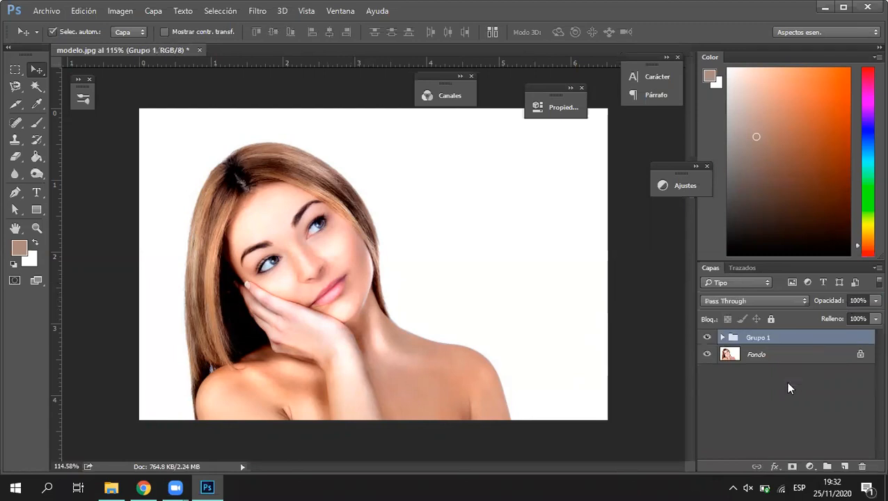
{"action": "double_click", "coordinate": [758, 338]}
{"action": "type", "text": "efecto02"}
{"action": "key", "text": "Return"}
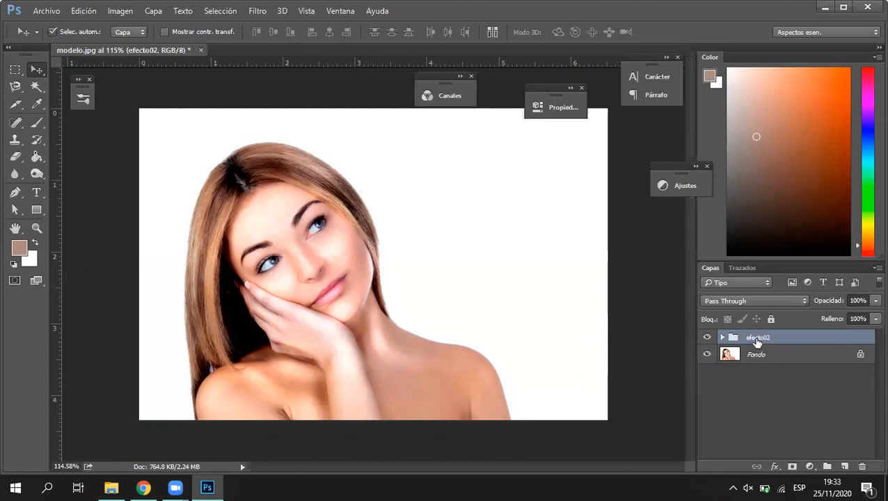
Hide and show the efecto02 group to compare the whole portrait and the face with and without the effect
{"action": "left_click", "coordinate": [707, 338]}
{"action": "left_click", "coordinate": [706, 338]}
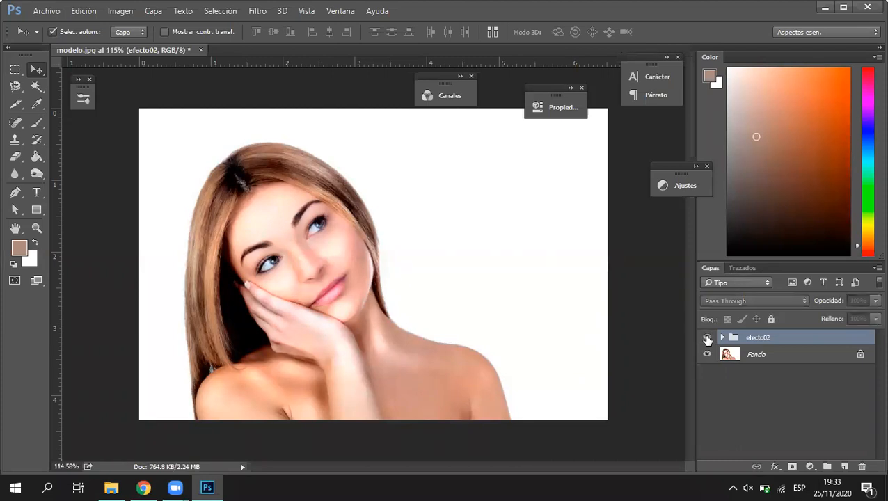
{"action": "left_click", "coordinate": [707, 338]}
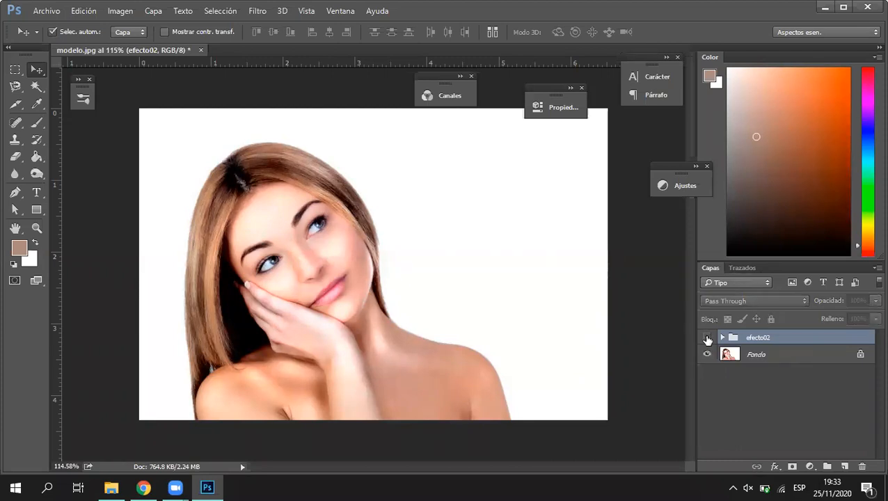
{"action": "left_click", "coordinate": [706, 338]}
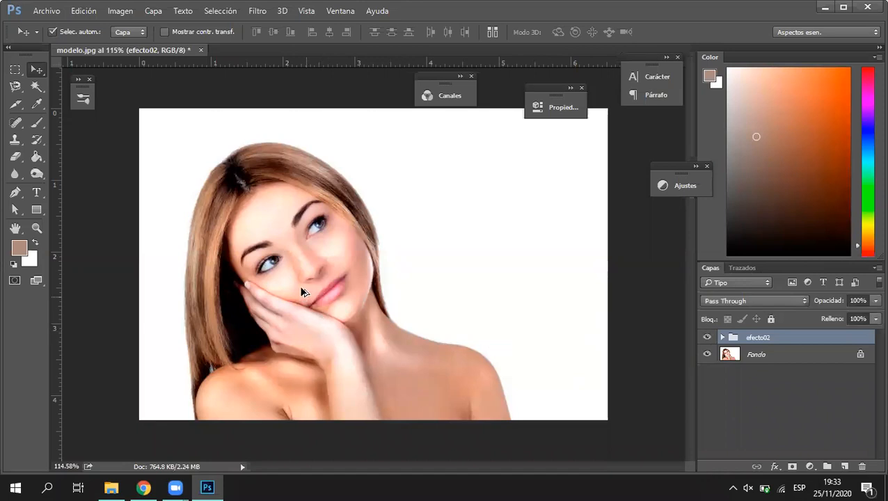
{"action": "scroll", "coordinate": [302, 289], "scroll_direction": "up", "scroll_amount": 3}
{"action": "scroll", "coordinate": [425, 271], "scroll_direction": "up", "scroll_amount": 1}
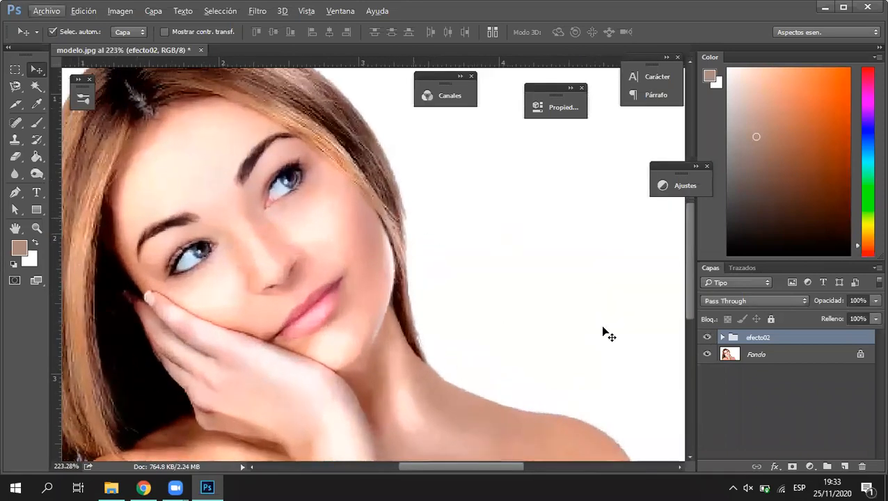
{"action": "left_click", "coordinate": [706, 338]}
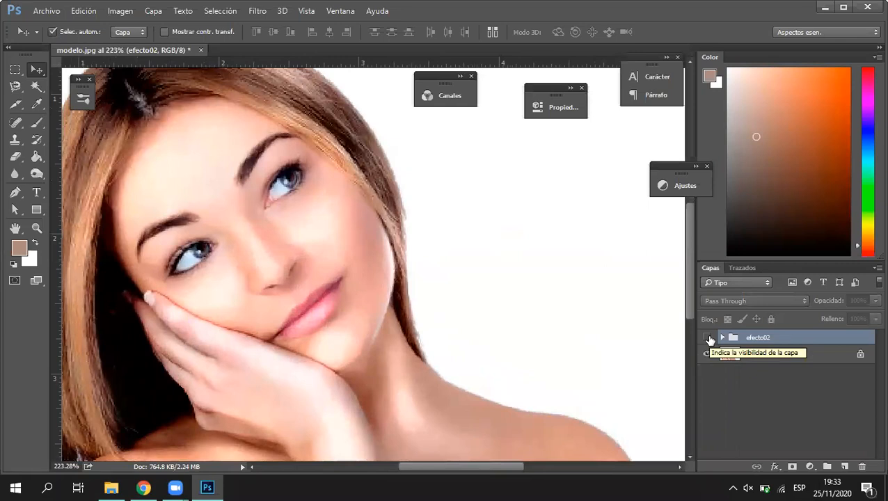
{"action": "left_click", "coordinate": [708, 338]}
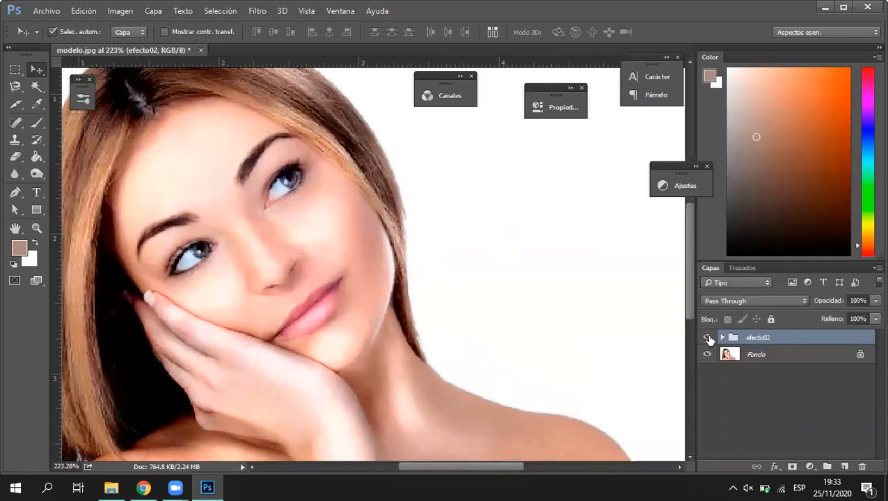
Examine the eyes, skin and mouth up close with the efecto02 group hidden and shown
{"action": "scroll", "coordinate": [311, 214], "scroll_direction": "up", "scroll_amount": 2}
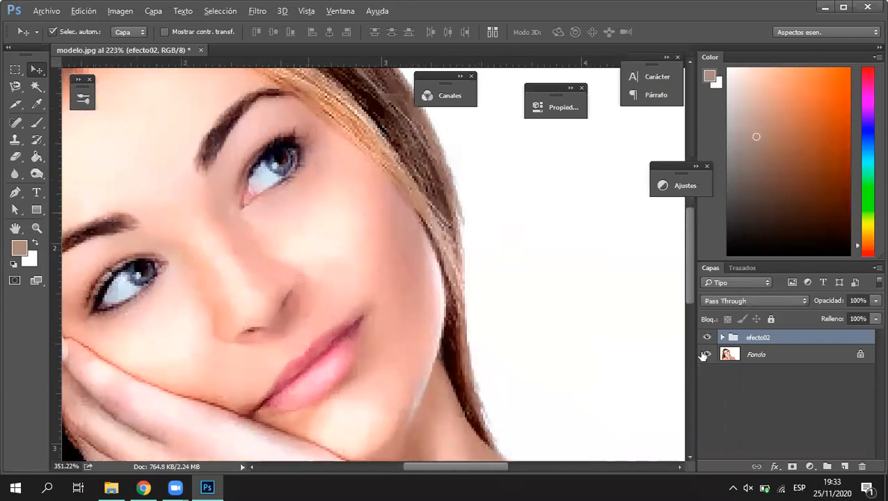
{"action": "left_click", "coordinate": [707, 338]}
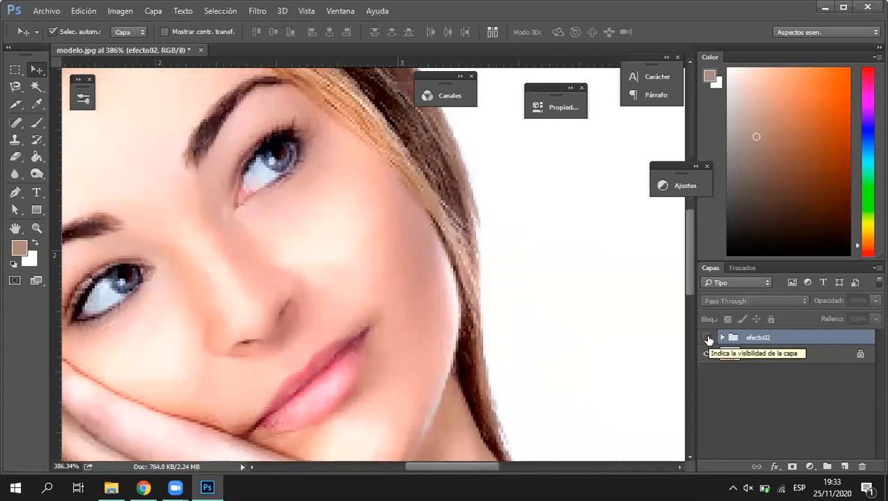
{"action": "left_click", "coordinate": [708, 338]}
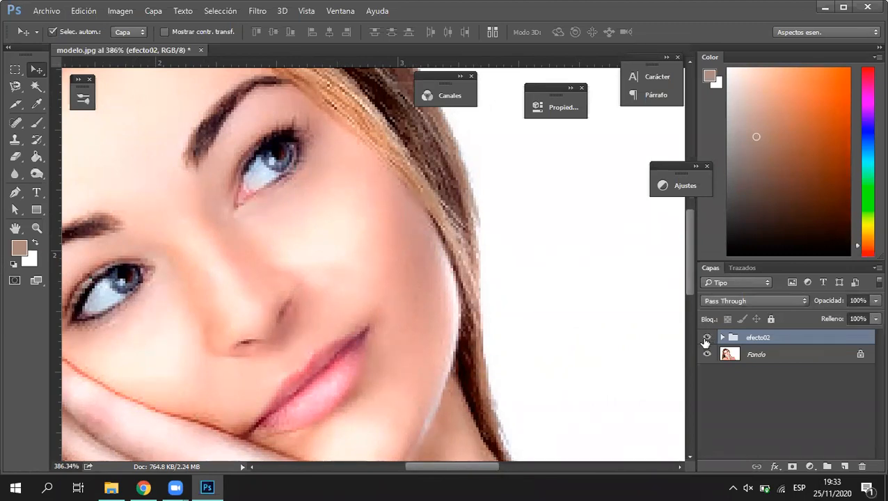
{"action": "left_click", "coordinate": [706, 338]}
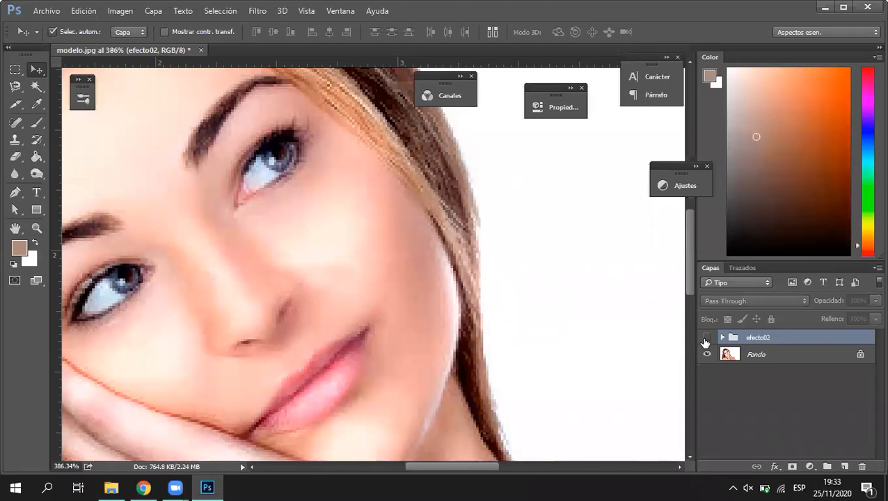
{"action": "left_click", "coordinate": [707, 338]}
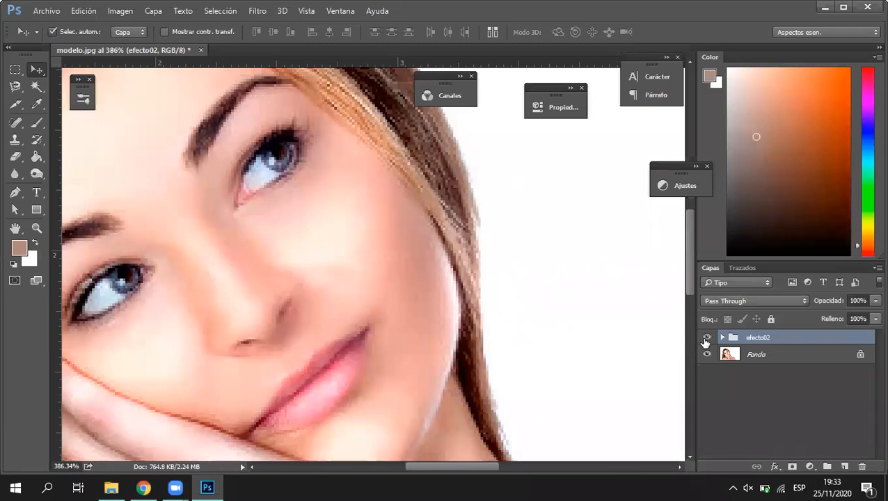
{"action": "left_click", "coordinate": [706, 338]}
{"action": "left_click", "coordinate": [706, 338]}
{"action": "left_click", "coordinate": [706, 338]}
Move the Canales panel off the face and compare the hair and forehead with the efecto02 group hidden and shown
{"action": "left_click_drag", "start_coordinate": [445, 78], "coordinate": [567, 182]}
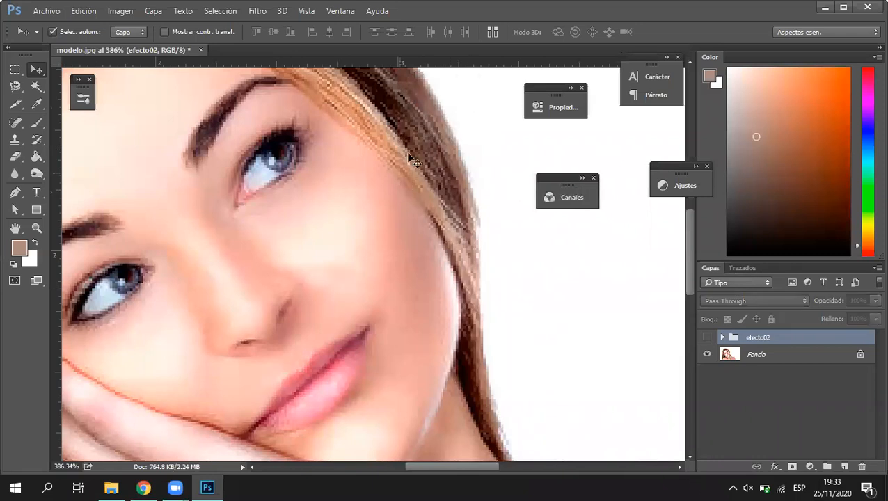
{"action": "scroll", "coordinate": [412, 230], "scroll_direction": "up", "scroll_amount": 3}
{"action": "left_click", "coordinate": [422, 222]}
{"action": "mouse_move", "coordinate": [421, 169]}
{"action": "left_mouse_down"}
{"action": "mouse_move", "coordinate": [491, 293]}
{"action": "mouse_move", "coordinate": [313, 219]}
{"action": "mouse_move", "coordinate": [392, 236]}
{"action": "mouse_move", "coordinate": [390, 257]}
{"action": "left_mouse_up"}
{"action": "key", "text": "Escape"}
{"action": "left_click", "coordinate": [707, 338]}
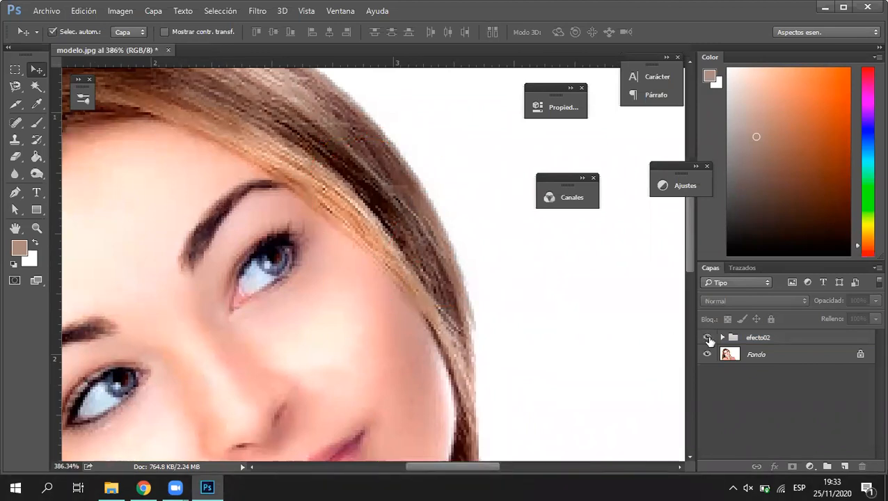
{"action": "left_click", "coordinate": [708, 338]}
{"action": "left_click", "coordinate": [708, 337]}
{"action": "scroll", "coordinate": [374, 269], "scroll_direction": "down", "scroll_amount": 6}
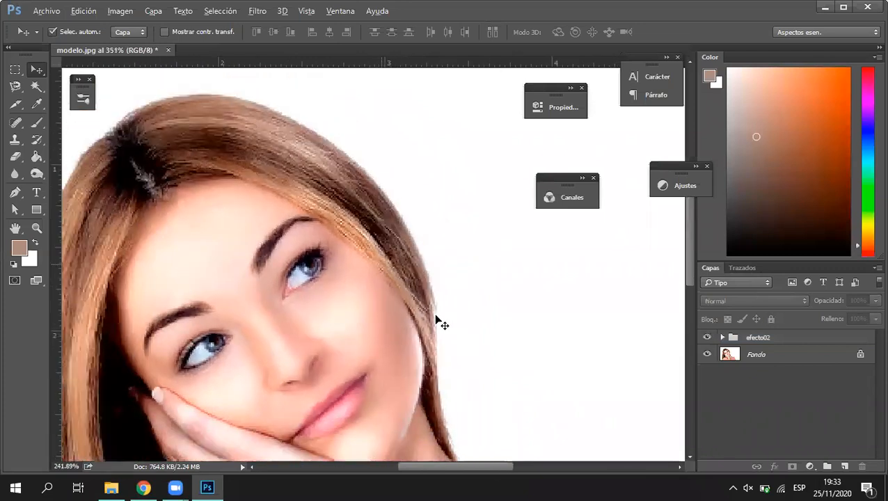
{"action": "scroll", "coordinate": [376, 328], "scroll_direction": "down", "scroll_amount": 1}
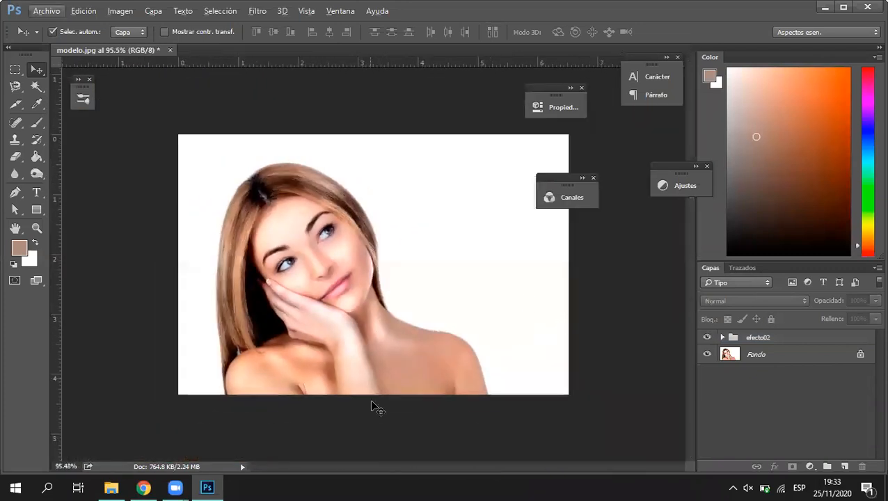
Add a Tono/saturación adjustment layer above the efecto02 group and lower its saturation to mute the portrait's colours
{"action": "left_click", "coordinate": [759, 337]}
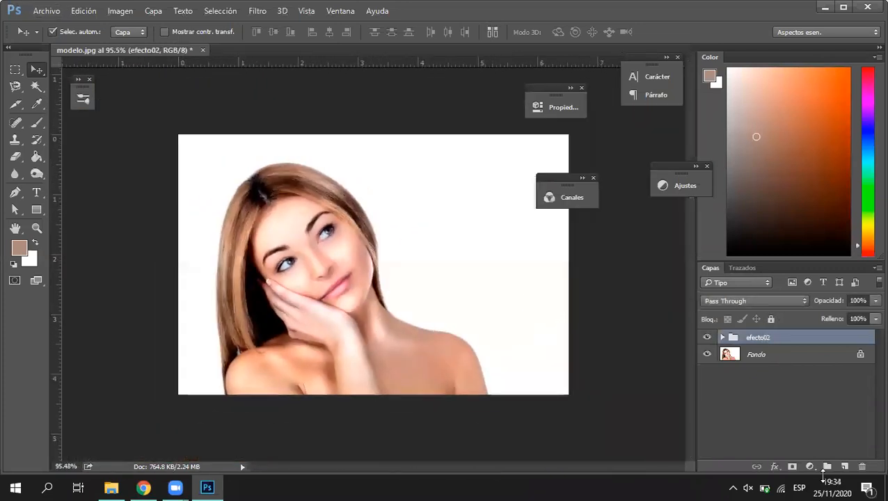
{"action": "left_click", "coordinate": [809, 466]}
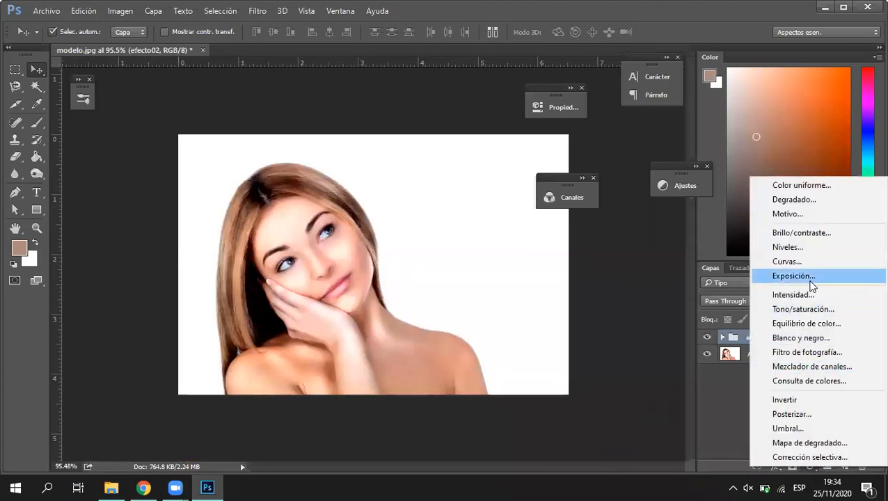
{"action": "left_click", "coordinate": [830, 308]}
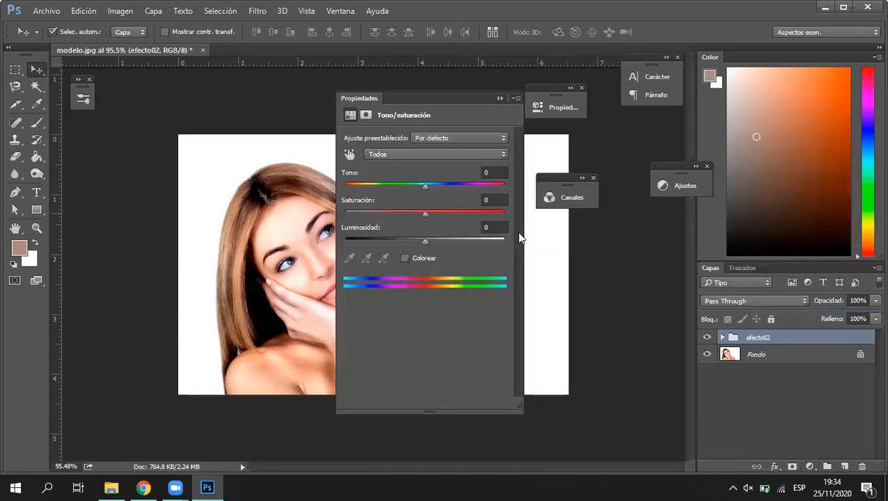
{"action": "left_click_drag", "start_coordinate": [425, 213], "coordinate": [395, 213]}
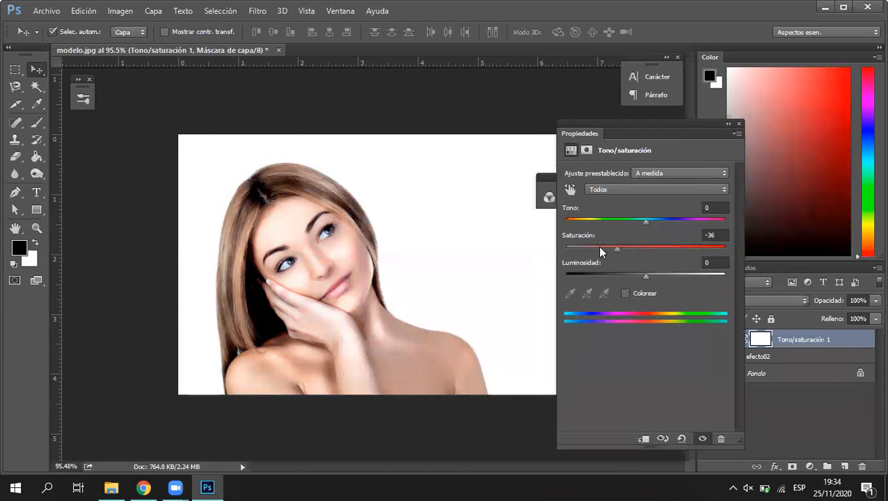
{"action": "left_click_drag", "start_coordinate": [599, 248], "coordinate": [595, 248]}
{"action": "left_click_drag", "start_coordinate": [606, 248], "coordinate": [607, 249]}
{"action": "left_click_drag", "start_coordinate": [603, 249], "coordinate": [601, 249]}
{"action": "left_click", "coordinate": [728, 124]}
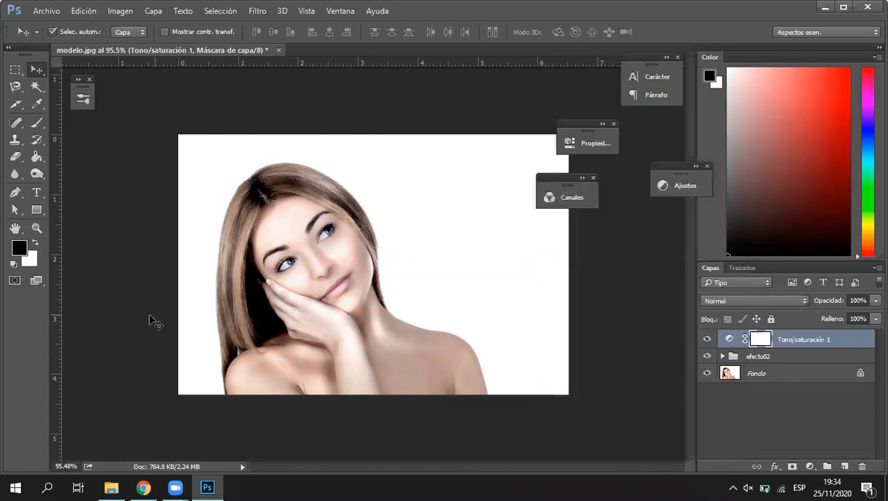
{"action": "scroll", "coordinate": [425, 306], "scroll_direction": "down", "scroll_amount": 2}
{"action": "scroll", "coordinate": [423, 285], "scroll_direction": "up", "scroll_amount": 2}
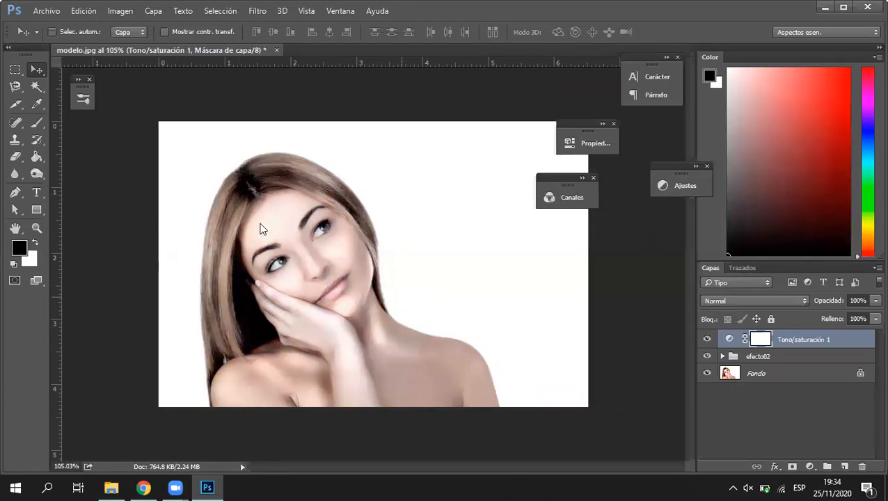
{"action": "key", "text": "ctrl+shift+s"}
{"action": "key", "text": "Escape"}
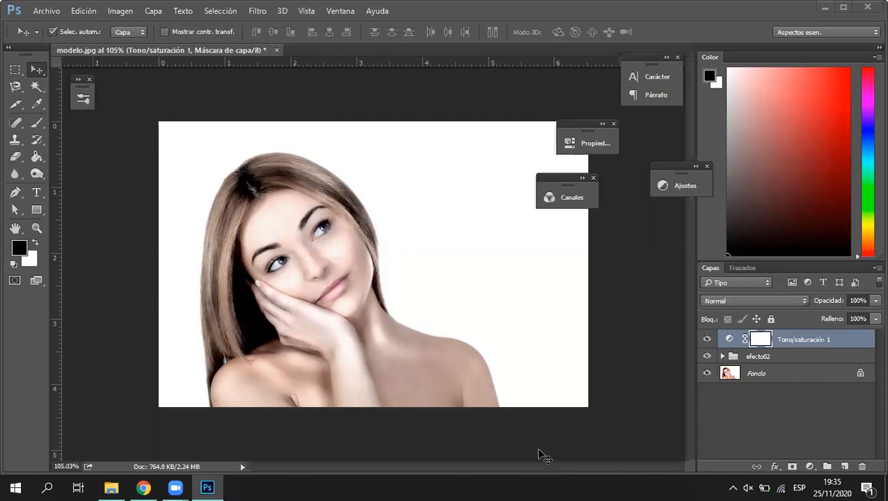
{"action": "key", "text": "XF86AudioRaiseVolume"}
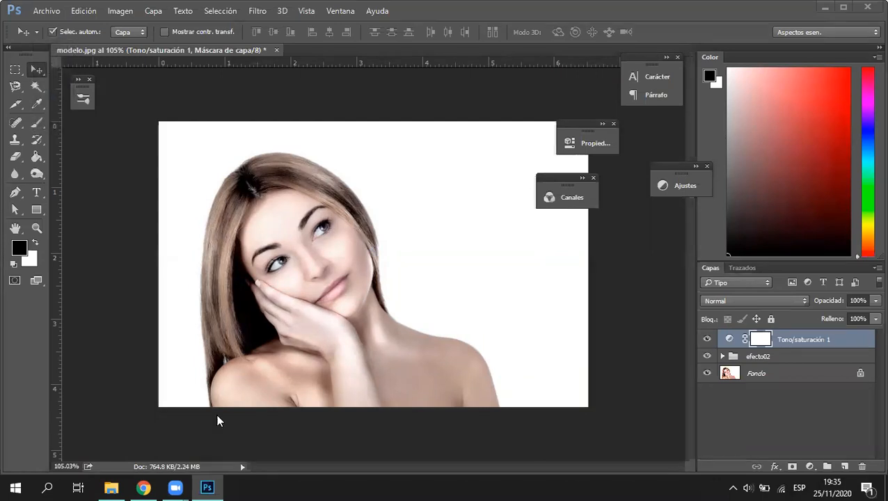
Open the photo pexels-juan-mendez-3075517 from the lunes 23 folder as a new document in Photoshop
{"action": "left_click", "coordinate": [111, 487]}
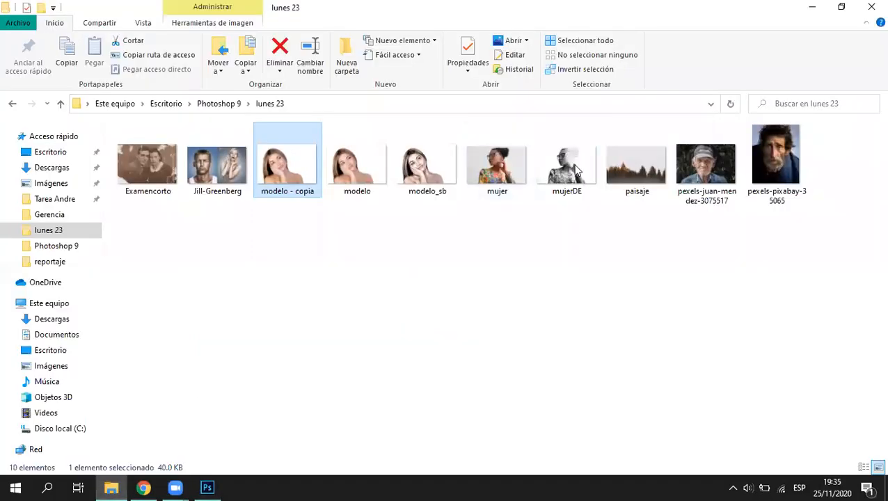
{"action": "left_click_drag", "start_coordinate": [720, 174], "coordinate": [31, 348]}
{"action": "key", "text": "alt+Tab"}
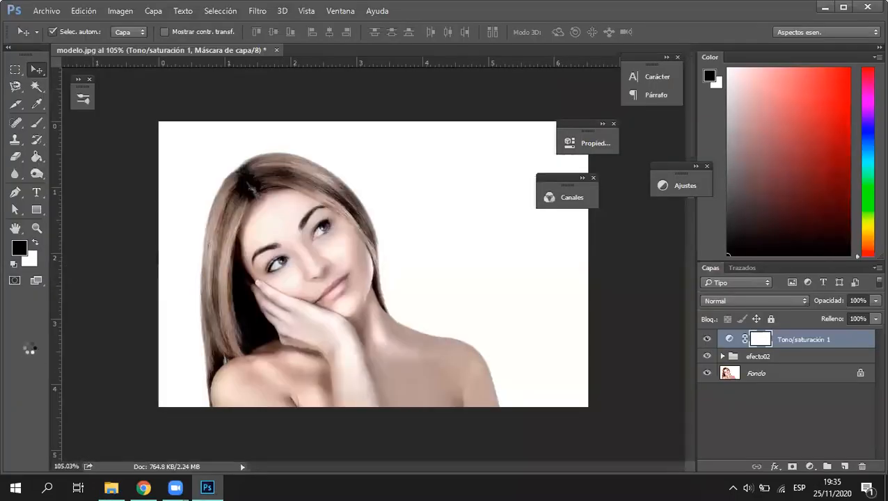
{"action": "key", "text": "Return"}
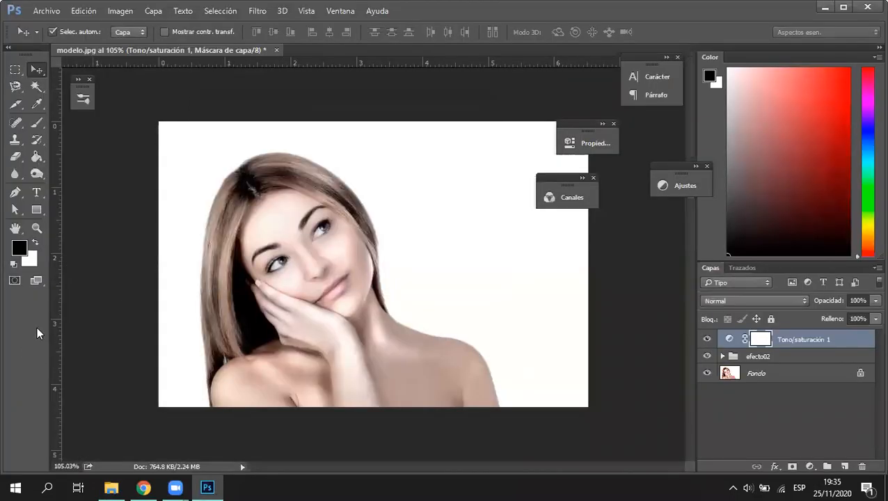
{"action": "scroll", "coordinate": [378, 271], "scroll_direction": "down", "scroll_amount": 1}
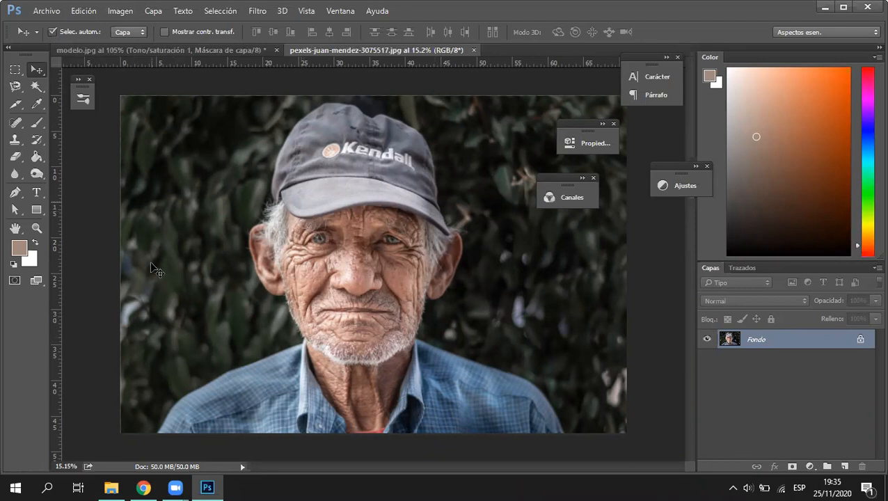
Try the Desaturar adjustment on the old man's portrait and undo it
{"action": "left_click", "coordinate": [118, 11]}
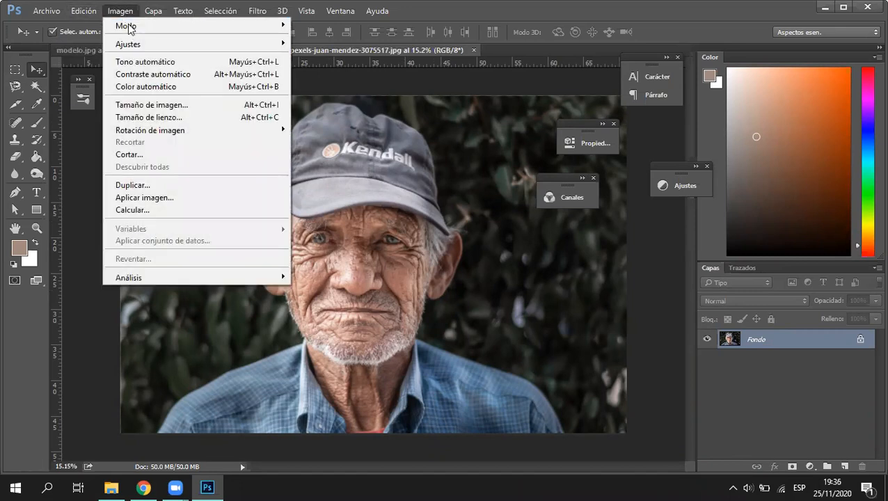
{"action": "left_click", "coordinate": [125, 26]}
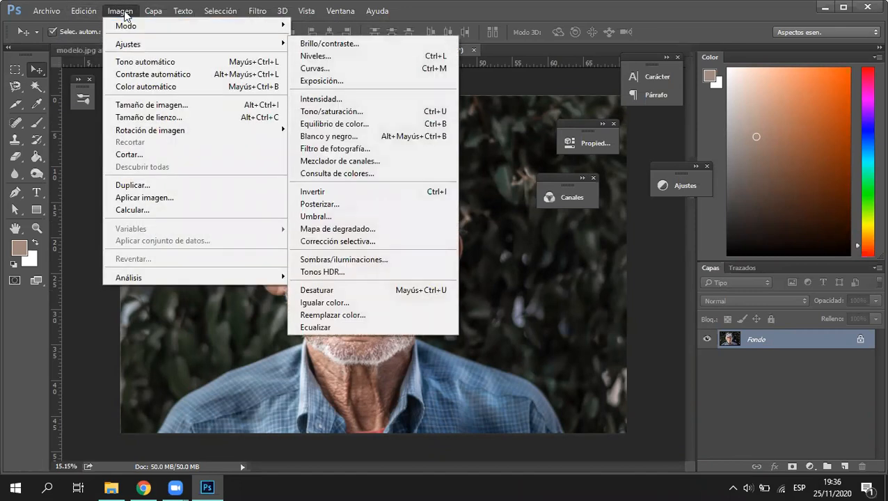
{"action": "left_click", "coordinate": [124, 11]}
{"action": "left_click", "coordinate": [119, 11]}
{"action": "mouse_move", "coordinate": [139, 44]}
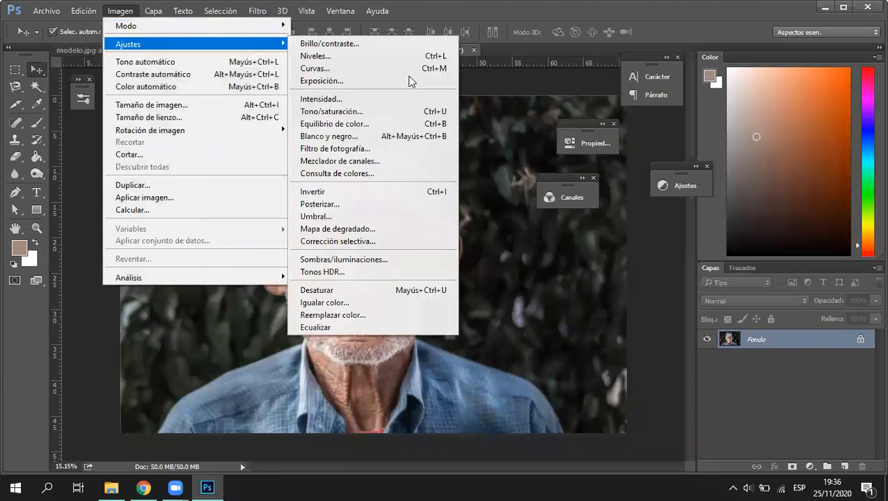
{"action": "left_click", "coordinate": [333, 290]}
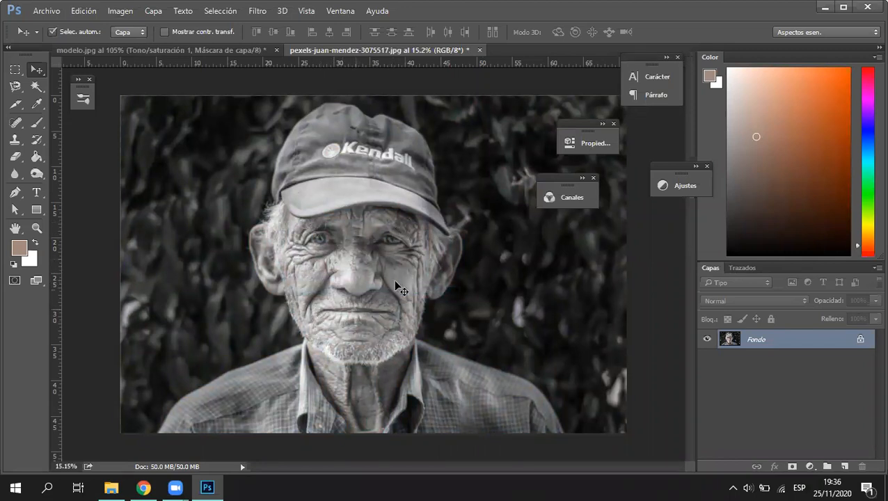
{"action": "key", "text": "ctrl+z"}
Mute the portrait's colours with a Tono/saturación adjustment, setting the saturation to -62
{"action": "left_click", "coordinate": [120, 11]}
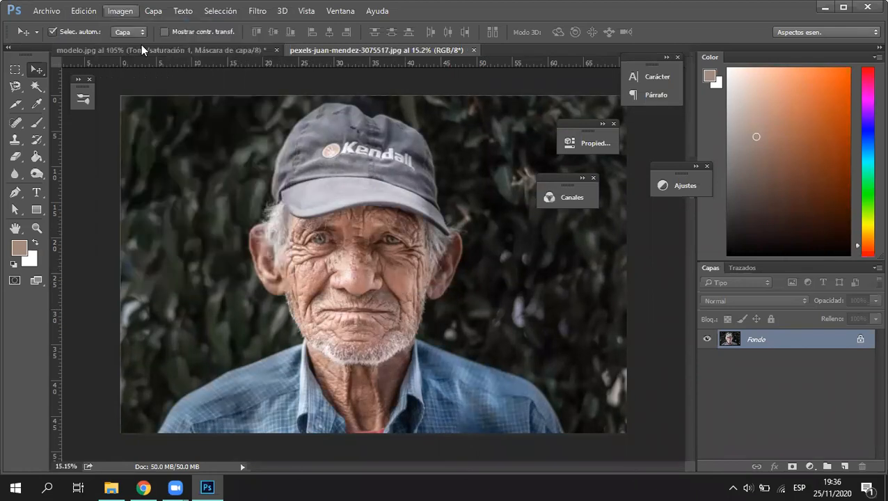
{"action": "mouse_move", "coordinate": [222, 48]}
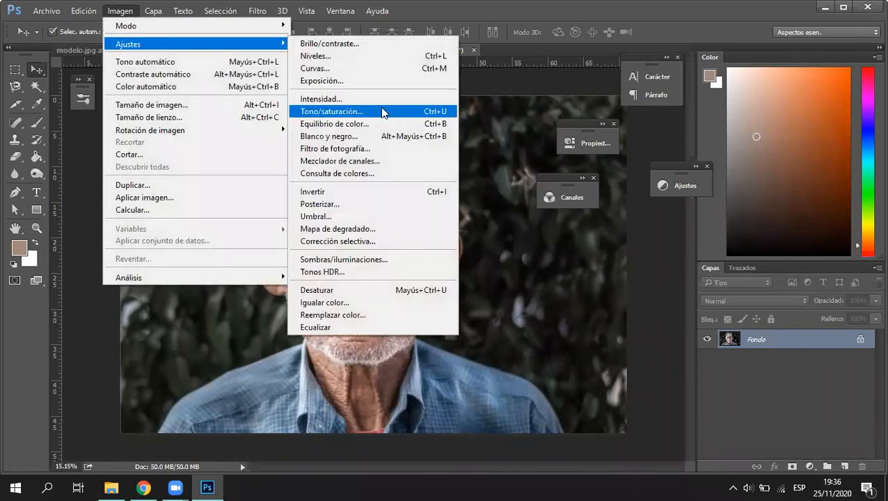
{"action": "left_click", "coordinate": [315, 116]}
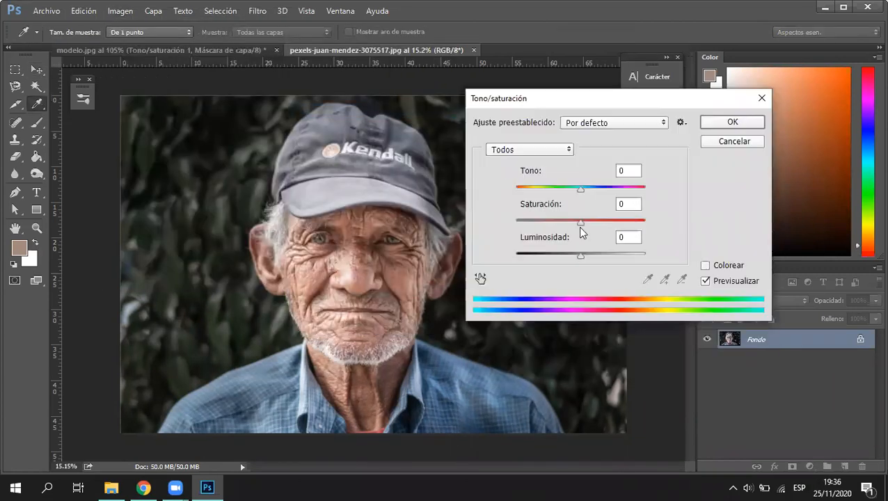
{"action": "left_click_drag", "start_coordinate": [568, 222], "coordinate": [541, 226]}
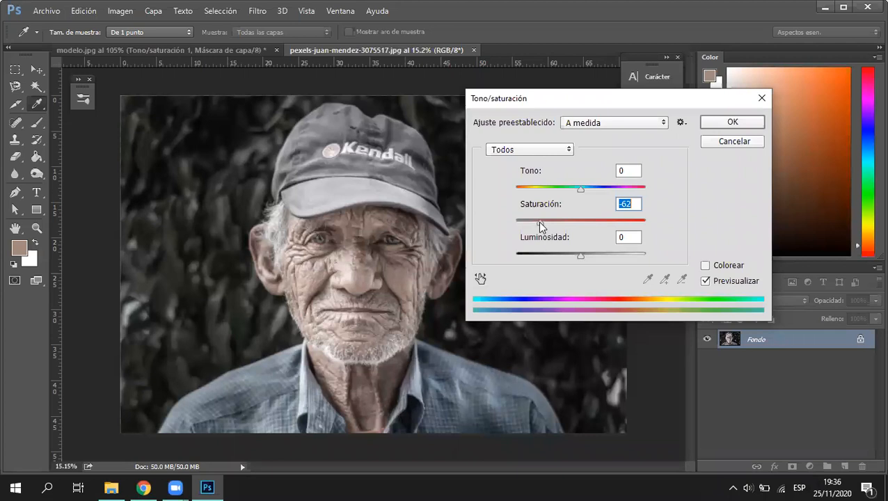
{"action": "left_click", "coordinate": [723, 122]}
{"action": "key", "text": "v"}
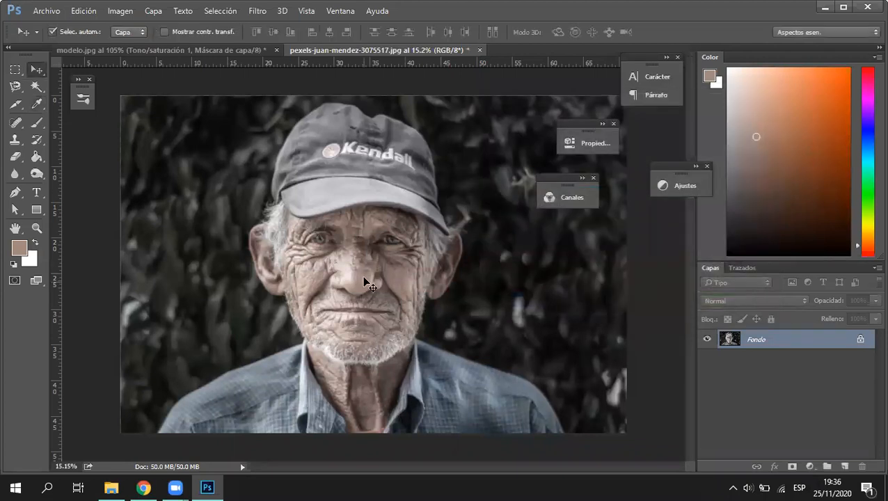
Lighten the nose with the Sobreexponer tool, using a 142 px brush, Iluminaciones range and 2% exposure
{"action": "scroll", "coordinate": [363, 301], "scroll_direction": "up", "scroll_amount": 3}
{"action": "scroll", "coordinate": [359, 298], "scroll_direction": "down", "scroll_amount": 5}
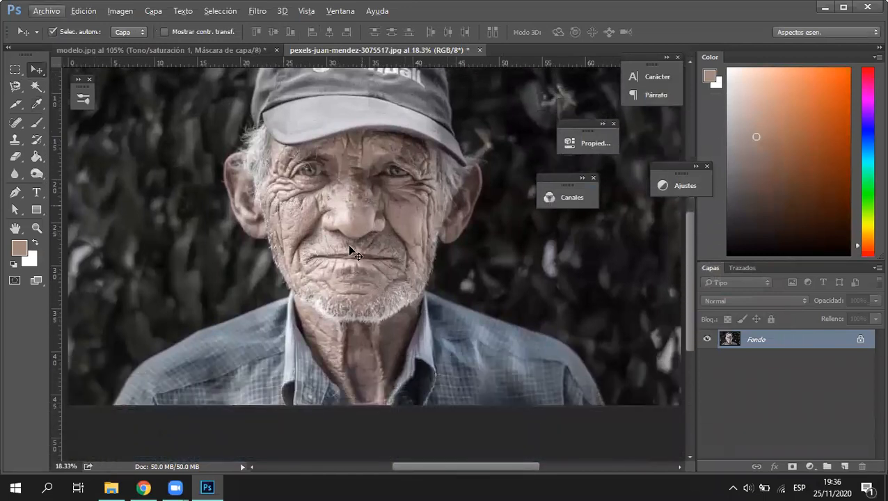
{"action": "scroll", "coordinate": [350, 246], "scroll_direction": "up", "scroll_amount": 1}
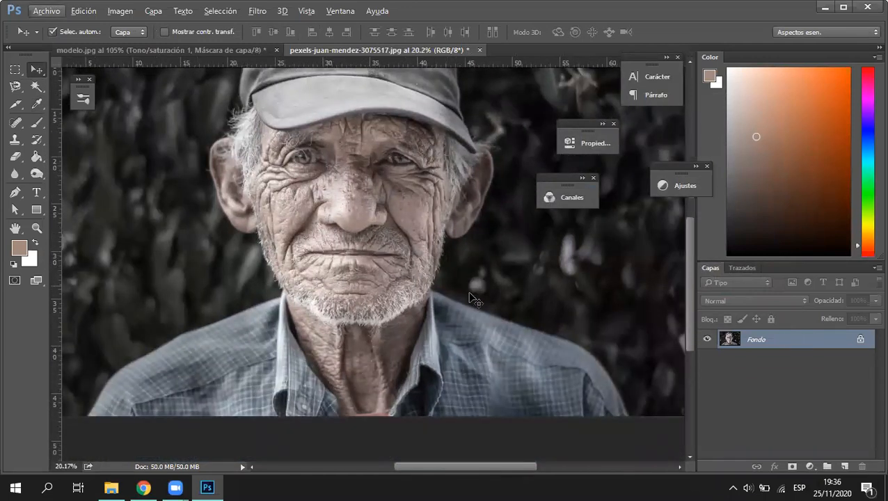
{"action": "left_click", "coordinate": [41, 173]}
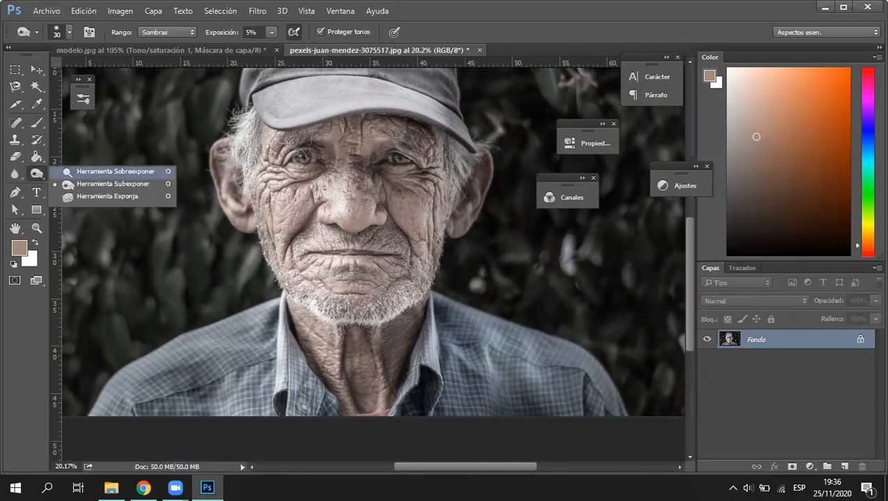
{"action": "left_click", "coordinate": [104, 171]}
{"action": "scroll", "coordinate": [346, 253], "scroll_direction": "up", "scroll_amount": 5}
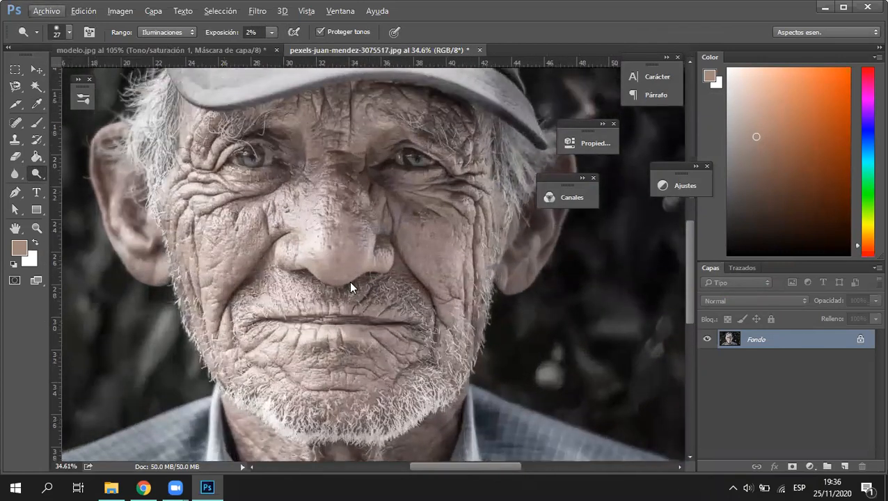
{"action": "right_click", "coordinate": [291, 290], "text": "alt"}
{"action": "scroll", "coordinate": [292, 289], "scroll_direction": "up", "scroll_amount": 2}
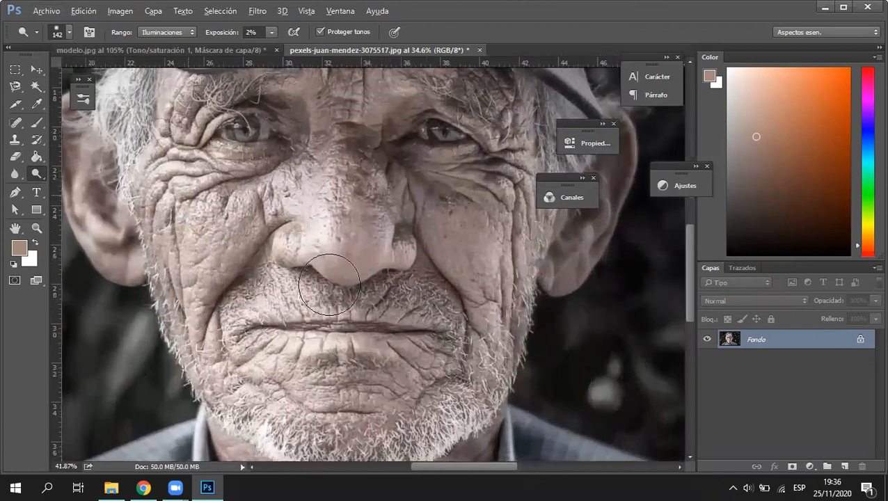
{"action": "scroll", "coordinate": [280, 193], "scroll_direction": "up", "scroll_amount": 2}
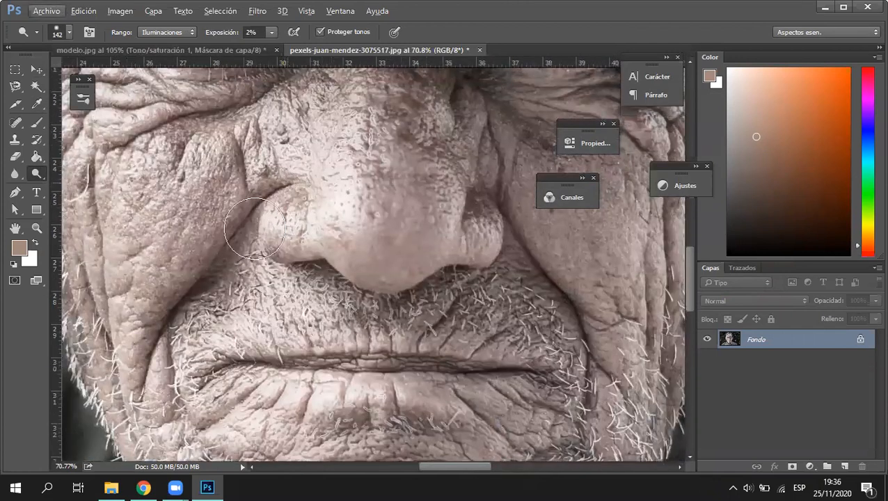
{"action": "mouse_move", "coordinate": [326, 189]}
{"action": "left_mouse_down"}
{"action": "mouse_move", "coordinate": [379, 185]}
{"action": "mouse_move", "coordinate": [372, 216]}
{"action": "mouse_move", "coordinate": [374, 165]}
{"action": "mouse_move", "coordinate": [411, 177]}
{"action": "mouse_move", "coordinate": [368, 159]}
{"action": "mouse_move", "coordinate": [361, 171]}
{"action": "mouse_move", "coordinate": [376, 105]}
{"action": "mouse_move", "coordinate": [457, 184]}
{"action": "mouse_move", "coordinate": [453, 176]}
{"action": "mouse_move", "coordinate": [416, 196]}
{"action": "left_mouse_up"}
Lighten the highlights of the cheeks, mouth area and beard with the Sobreexponer tool at 2% exposure
{"action": "scroll", "coordinate": [416, 196], "scroll_direction": "down", "scroll_amount": 3}
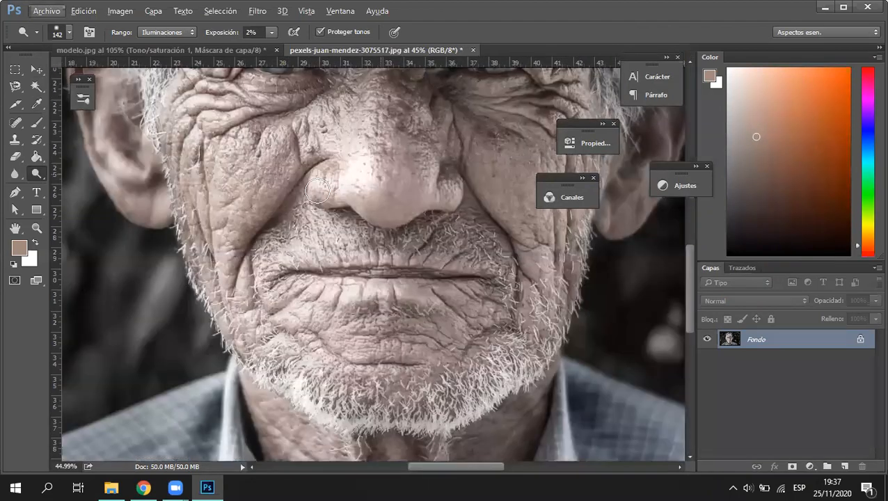
{"action": "scroll", "coordinate": [306, 132], "scroll_direction": "down", "scroll_amount": 1}
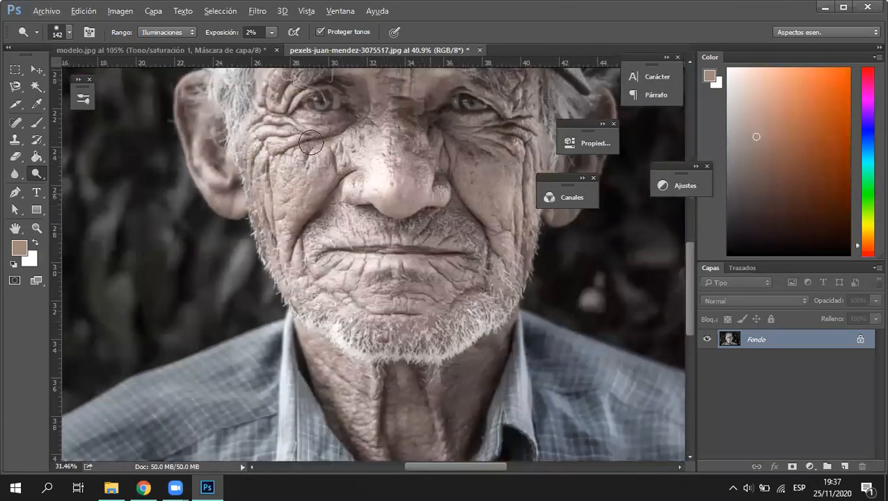
{"action": "scroll", "coordinate": [480, 157], "scroll_direction": "down", "scroll_amount": 2}
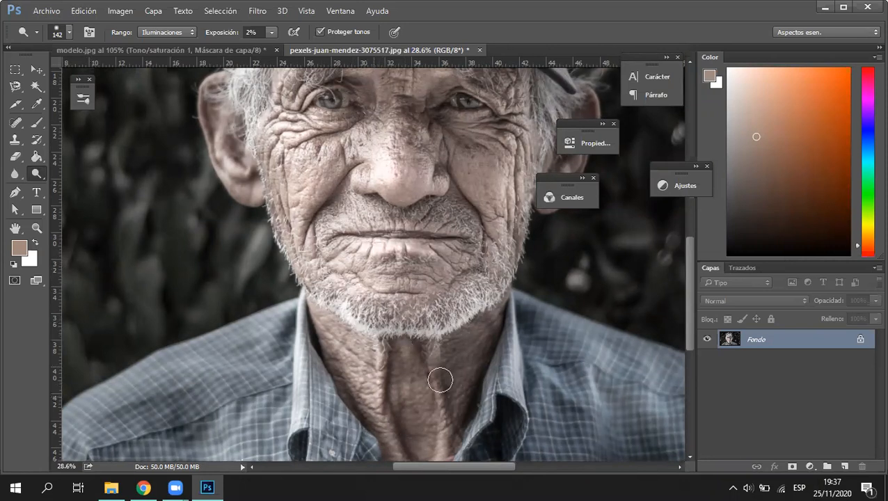
Set the Sobreexponer exposure to 5% and lighten the neck folds and the edge of the shirt collar
{"action": "left_click_drag", "start_coordinate": [434, 307], "coordinate": [375, 243]}
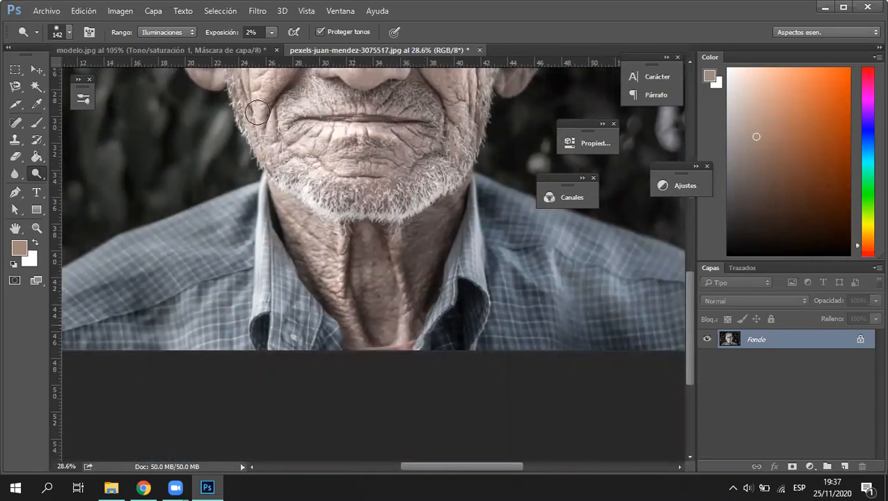
{"action": "key", "text": "Return"}
{"action": "type", "text": "5"}
{"action": "key", "text": "Return"}
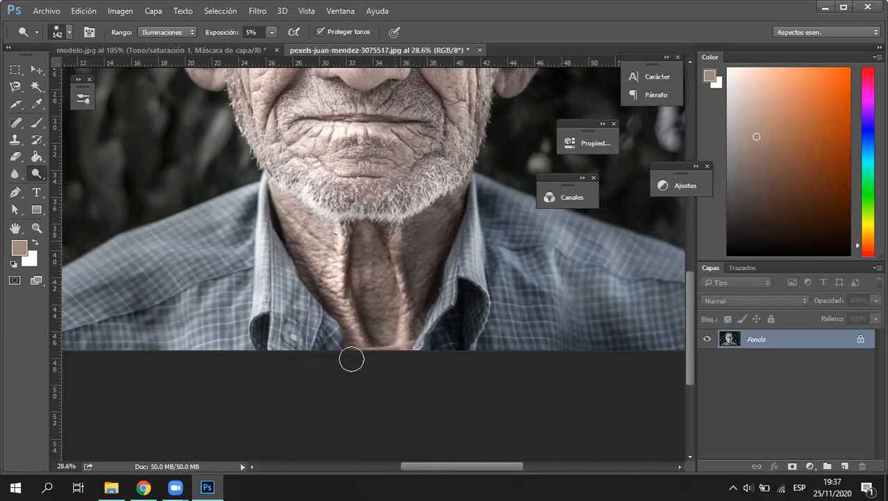
{"action": "mouse_move", "coordinate": [257, 305]}
{"action": "left_mouse_down"}
{"action": "mouse_move", "coordinate": [253, 270]}
{"action": "mouse_move", "coordinate": [253, 313]}
{"action": "left_mouse_up"}
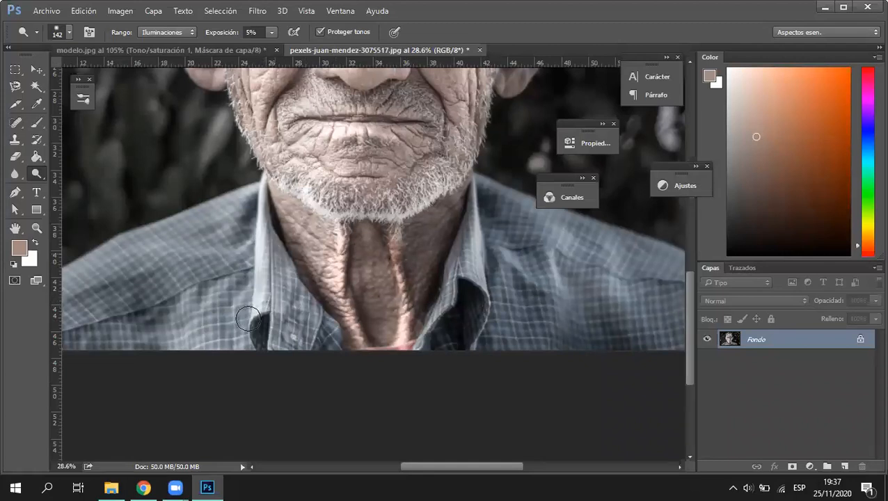
Reduce the Sobreexponer exposure to 2% and lighten both sides of the shirt collar
{"action": "left_click", "coordinate": [250, 32]}
{"action": "type", "text": "3"}
{"action": "key", "text": "Return"}
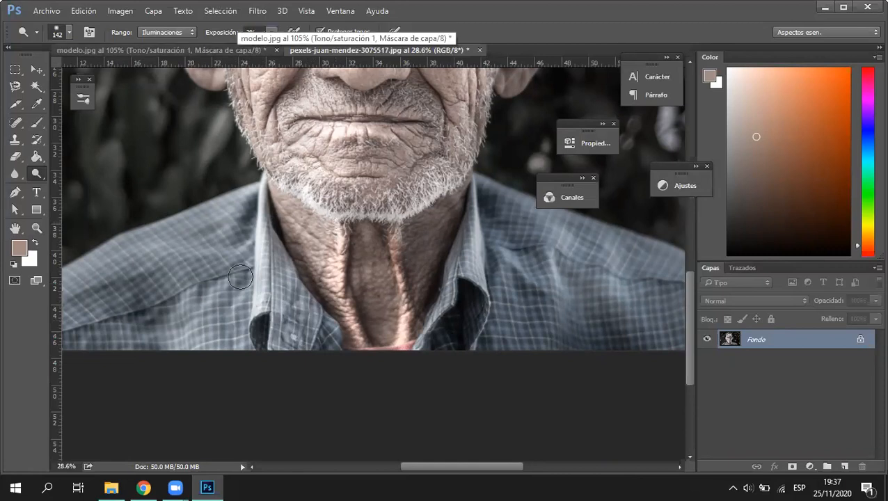
{"action": "key", "text": "Down"}
{"action": "left_click_drag", "start_coordinate": [266, 218], "coordinate": [271, 277]}
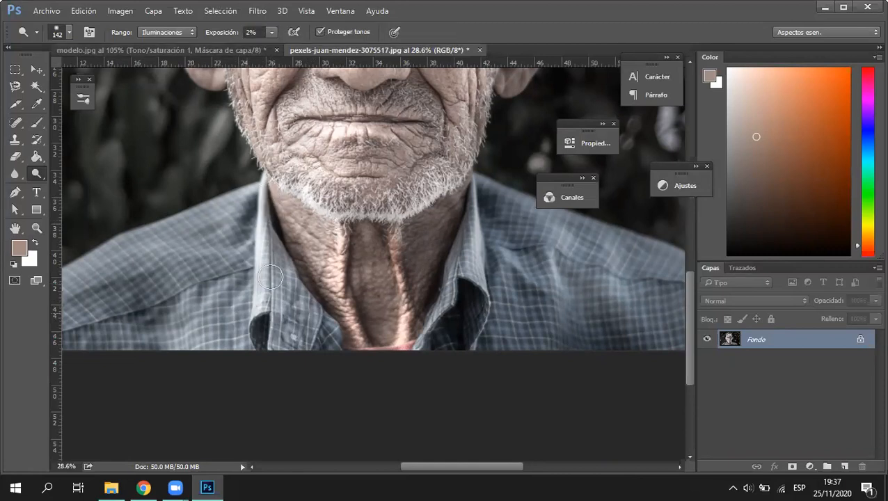
{"action": "left_click_drag", "start_coordinate": [469, 295], "coordinate": [477, 217]}
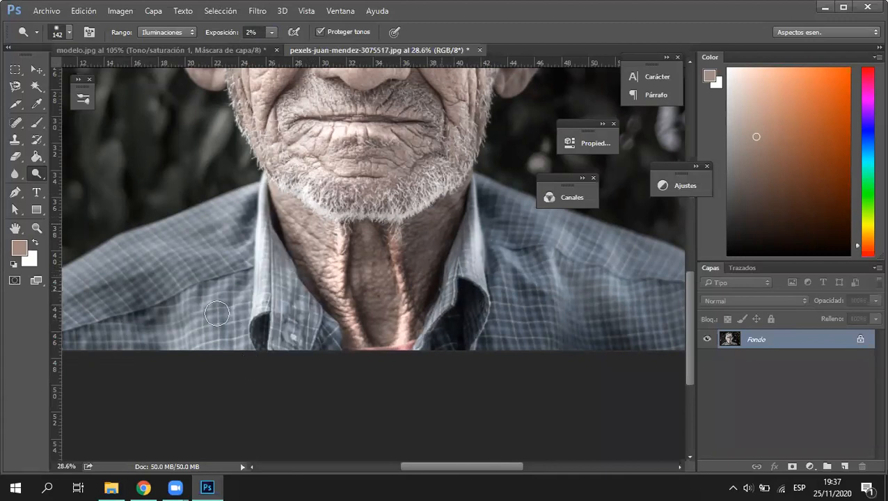
Lighten the shirt's shoulders and chest with a 317 px brush, and its folds and collar with a 114 px brush
{"action": "right_click", "coordinate": [199, 271], "text": "alt"}
{"action": "right_click", "coordinate": [181, 227], "text": "alt"}
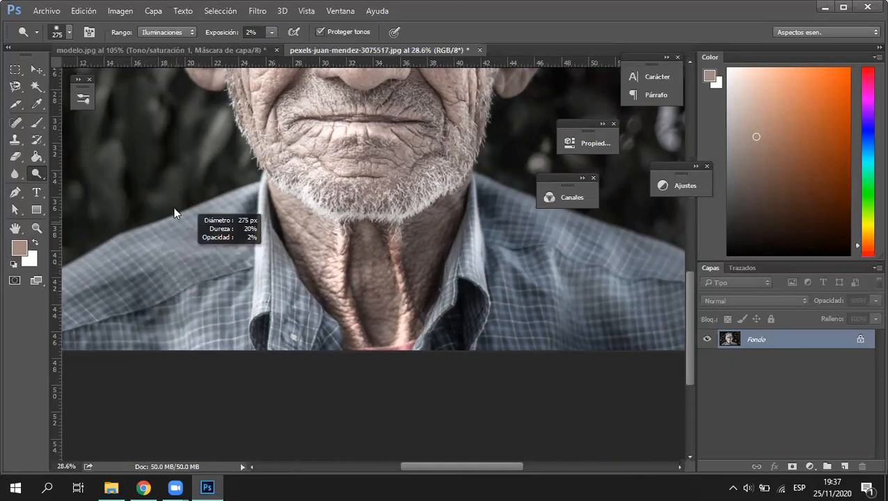
{"action": "right_click", "coordinate": [182, 237], "text": "alt"}
{"action": "right_click", "coordinate": [182, 245], "text": "alt"}
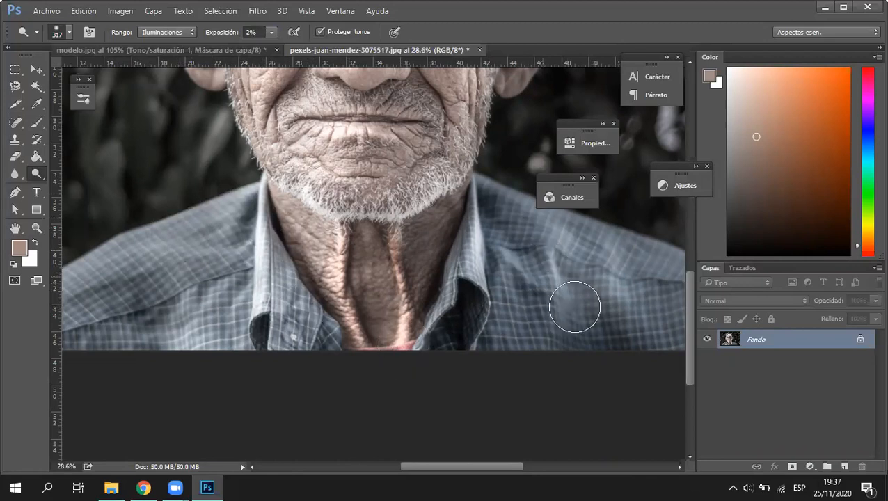
{"action": "right_click", "coordinate": [534, 274], "text": "alt"}
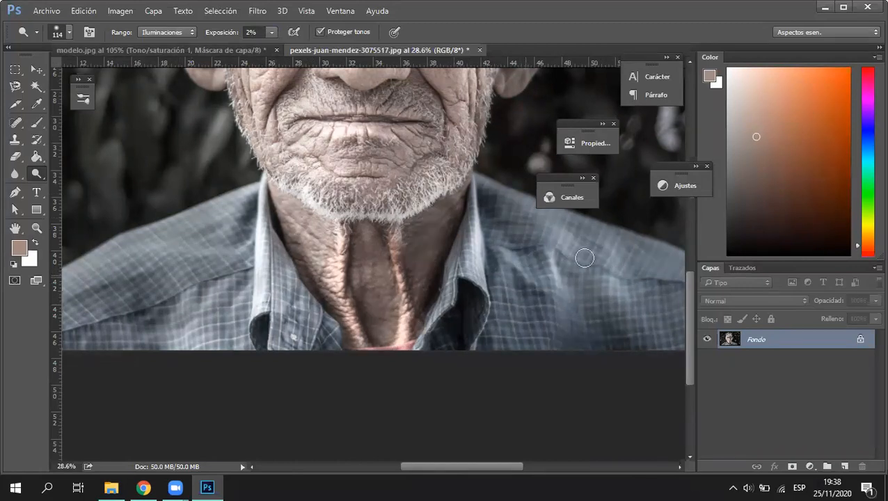
{"action": "left_click_drag", "start_coordinate": [469, 288], "coordinate": [465, 287]}
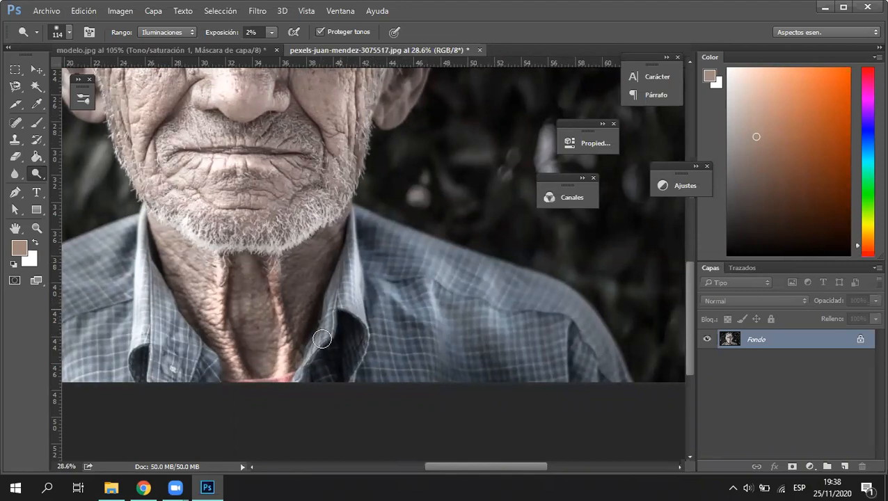
Set the Sobreexponer exposure to 5%, lighten the forehead and the outer cheek wrinkles, and undo the last forehead stroke
{"action": "left_click_drag", "start_coordinate": [437, 299], "coordinate": [515, 476]}
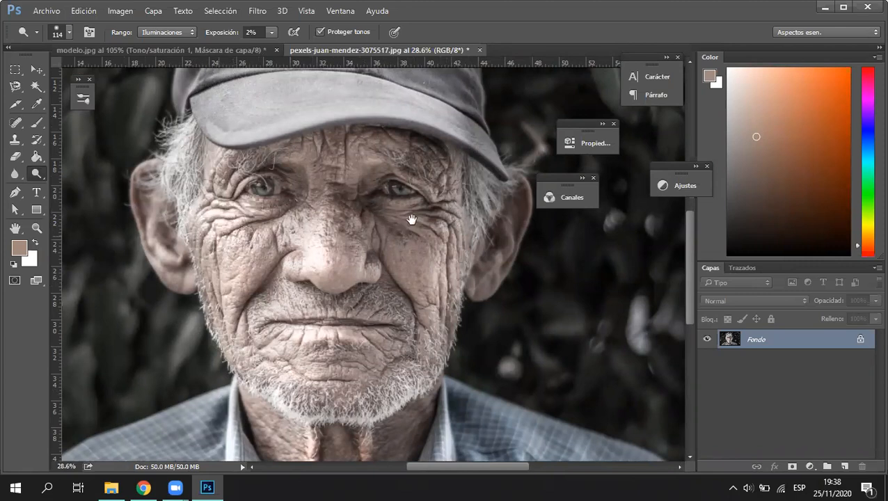
{"action": "left_click_drag", "start_coordinate": [377, 244], "coordinate": [343, 267]}
{"action": "scroll", "coordinate": [382, 234], "scroll_direction": "up", "scroll_amount": 1}
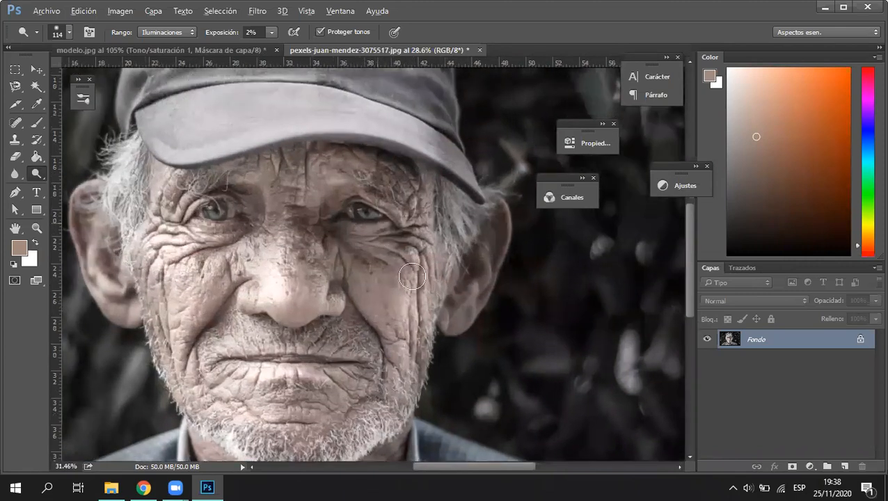
{"action": "scroll", "coordinate": [404, 286], "scroll_direction": "up", "scroll_amount": 3}
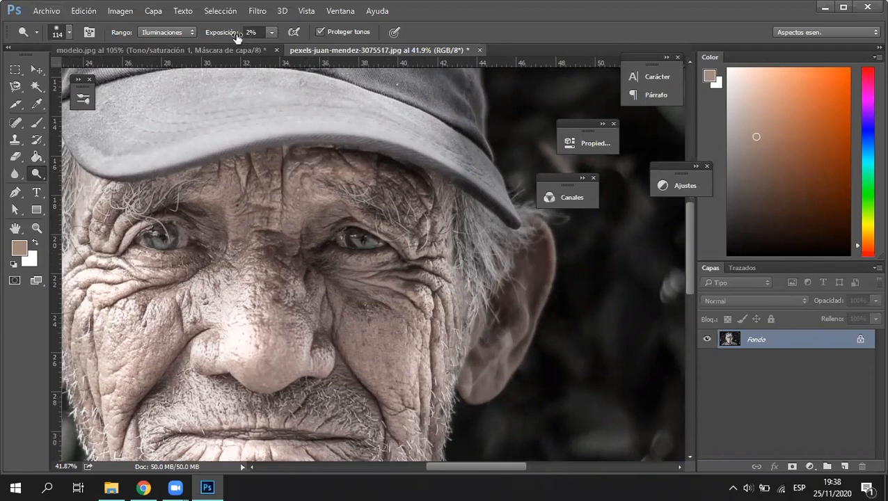
{"action": "left_click_drag", "start_coordinate": [236, 38], "coordinate": [239, 39]}
{"action": "mouse_move", "coordinate": [316, 162]}
{"action": "left_mouse_down"}
{"action": "mouse_move", "coordinate": [302, 169]}
{"action": "mouse_move", "coordinate": [346, 174]}
{"action": "mouse_move", "coordinate": [280, 167]}
{"action": "mouse_move", "coordinate": [278, 153]}
{"action": "left_mouse_up"}
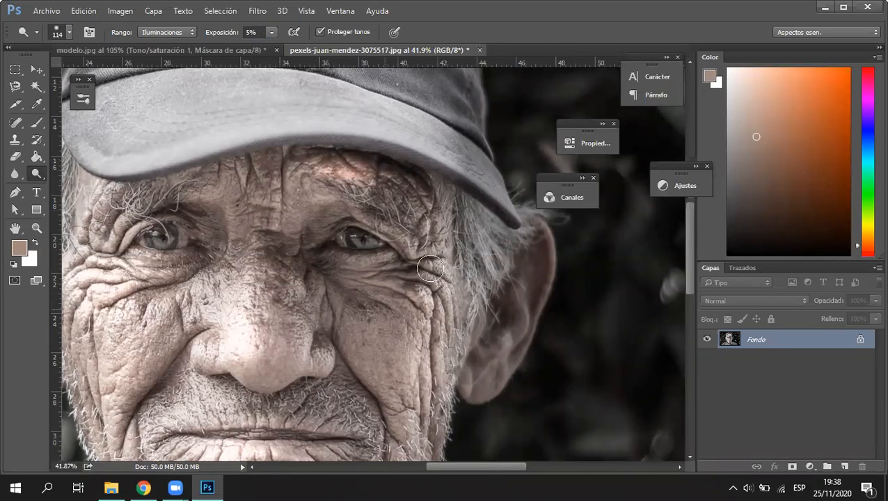
{"action": "mouse_move", "coordinate": [423, 268]}
{"action": "left_mouse_down"}
{"action": "mouse_move", "coordinate": [447, 293]}
{"action": "mouse_move", "coordinate": [422, 320]}
{"action": "mouse_move", "coordinate": [433, 328]}
{"action": "mouse_move", "coordinate": [432, 294]}
{"action": "mouse_move", "coordinate": [450, 309]}
{"action": "mouse_move", "coordinate": [446, 298]}
{"action": "mouse_move", "coordinate": [434, 406]}
{"action": "mouse_move", "coordinate": [423, 335]}
{"action": "mouse_move", "coordinate": [375, 285]}
{"action": "mouse_move", "coordinate": [425, 309]}
{"action": "mouse_move", "coordinate": [406, 296]}
{"action": "mouse_move", "coordinate": [404, 329]}
{"action": "mouse_move", "coordinate": [415, 324]}
{"action": "mouse_move", "coordinate": [427, 388]}
{"action": "mouse_move", "coordinate": [422, 448]}
{"action": "left_mouse_up"}
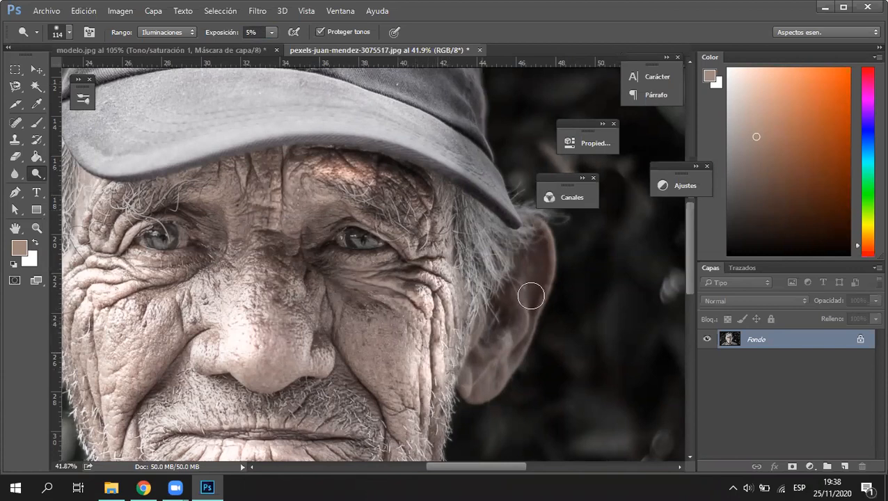
{"action": "scroll", "coordinate": [490, 347], "scroll_direction": "down", "scroll_amount": 2}
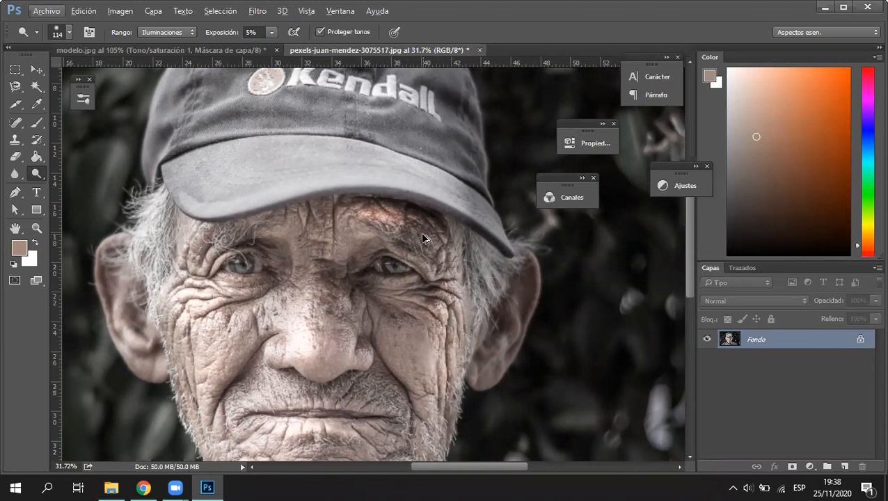
{"action": "key", "text": "ctrl+z"}
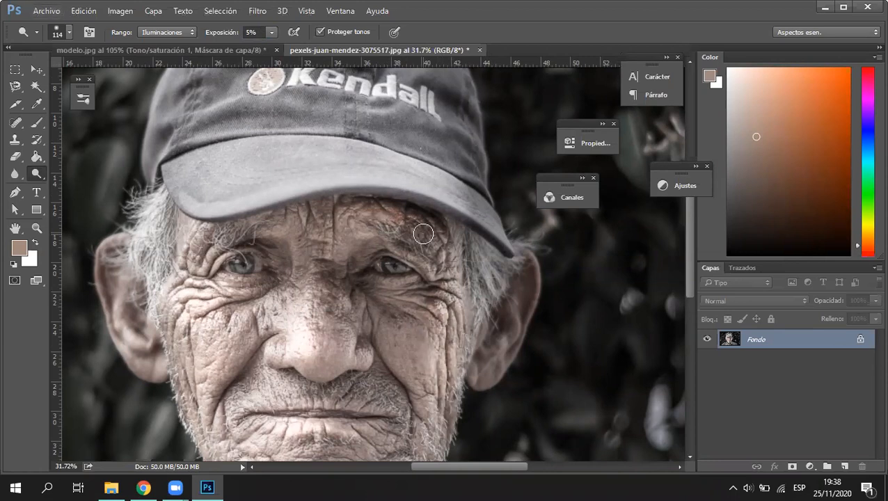
Enlarge the brush to 184 px and lighten the man's right temple and the wrinkles around his eye
{"action": "key", "text": "bracketright"}
{"action": "key", "text": "bracketright"}
{"action": "key", "text": "bracketright"}
{"action": "key", "text": "bracketright"}
{"action": "key", "text": "bracketright"}
{"action": "key", "text": "bracketright"}
{"action": "key", "text": "bracketright"}
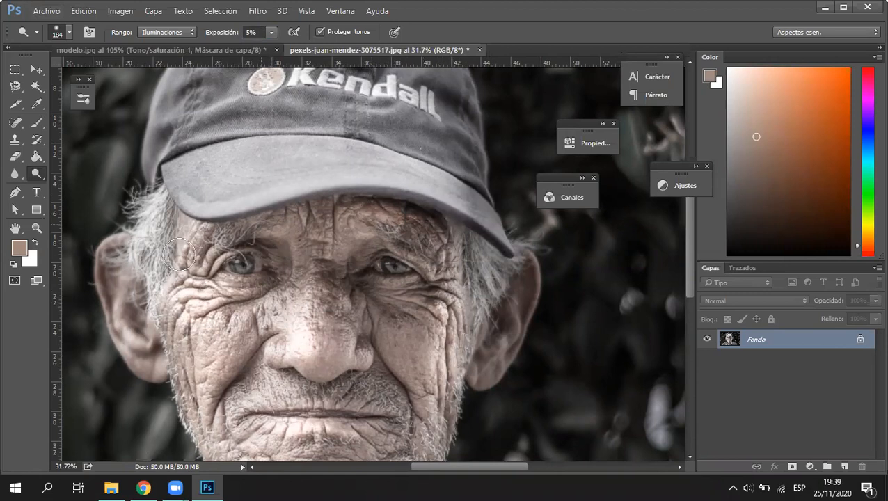
{"action": "left_click_drag", "start_coordinate": [185, 254], "coordinate": [146, 268]}
{"action": "left_click_drag", "start_coordinate": [240, 278], "coordinate": [226, 288]}
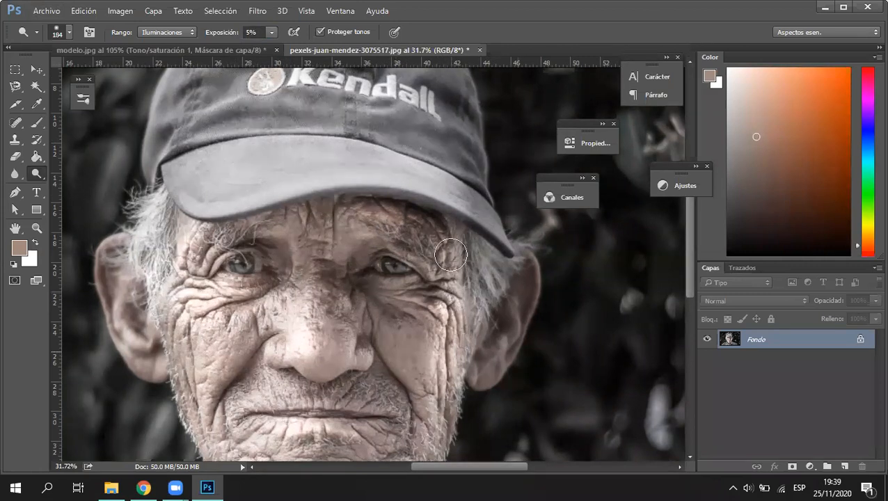
{"action": "scroll", "coordinate": [360, 161], "scroll_direction": "down", "scroll_amount": 3}
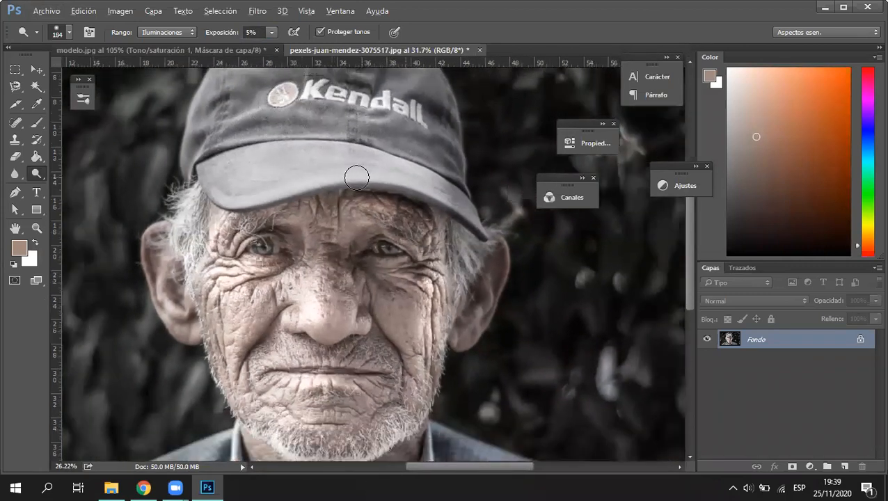
{"action": "mouse_move", "coordinate": [301, 175]}
{"action": "left_mouse_down"}
{"action": "mouse_move", "coordinate": [311, 153]}
{"action": "mouse_move", "coordinate": [361, 146]}
{"action": "mouse_move", "coordinate": [381, 157]}
{"action": "left_mouse_up"}
{"action": "key", "text": "ctrl+z"}
Reduce the Sobreexponer exposure to 3% and lighten the cap's crown and the seam above the visor with a 167 px brush
{"action": "left_click", "coordinate": [221, 33]}
{"action": "key", "text": "bracketright"}
{"action": "key", "text": "bracketright"}
{"action": "key", "text": "bracketright"}
{"action": "scroll", "coordinate": [251, 225], "scroll_direction": "up", "scroll_amount": 2}
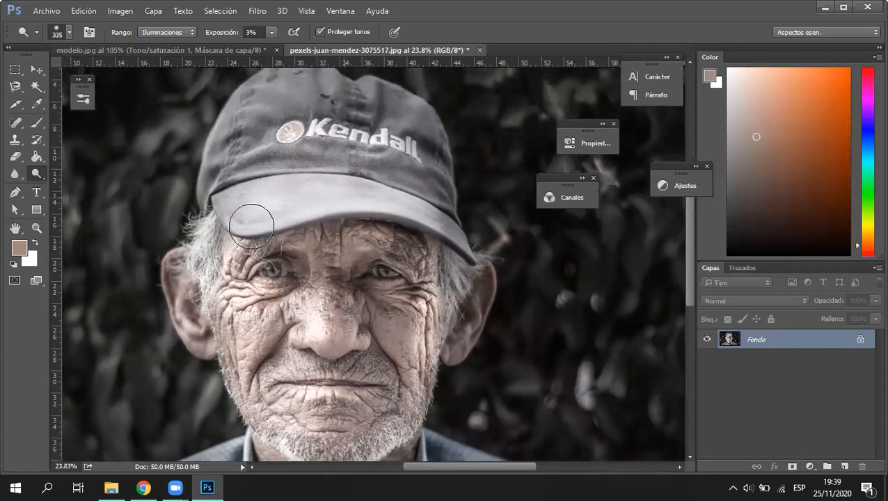
{"action": "scroll", "coordinate": [251, 225], "scroll_direction": "up", "scroll_amount": 2}
{"action": "right_click", "coordinate": [248, 184], "text": "alt"}
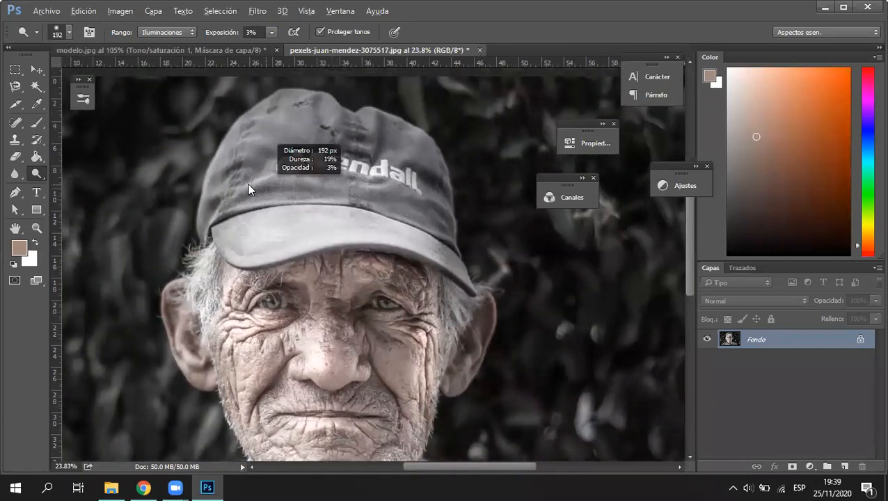
{"action": "left_click_drag", "start_coordinate": [281, 167], "coordinate": [331, 141]}
{"action": "mouse_move", "coordinate": [336, 103]}
{"action": "left_mouse_down"}
{"action": "mouse_move", "coordinate": [289, 103]}
{"action": "mouse_move", "coordinate": [342, 109]}
{"action": "mouse_move", "coordinate": [348, 141]}
{"action": "mouse_move", "coordinate": [346, 132]}
{"action": "mouse_move", "coordinate": [370, 127]}
{"action": "left_mouse_up"}
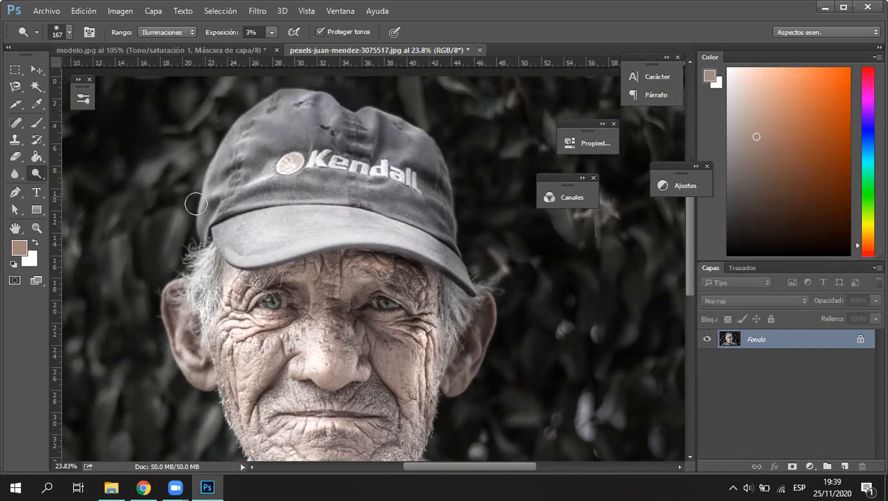
{"action": "mouse_move", "coordinate": [312, 202]}
{"action": "left_mouse_down"}
{"action": "mouse_move", "coordinate": [351, 194]}
{"action": "mouse_move", "coordinate": [328, 175]}
{"action": "mouse_move", "coordinate": [326, 183]}
{"action": "mouse_move", "coordinate": [379, 173]}
{"action": "mouse_move", "coordinate": [342, 188]}
{"action": "mouse_move", "coordinate": [389, 180]}
{"action": "left_mouse_up"}
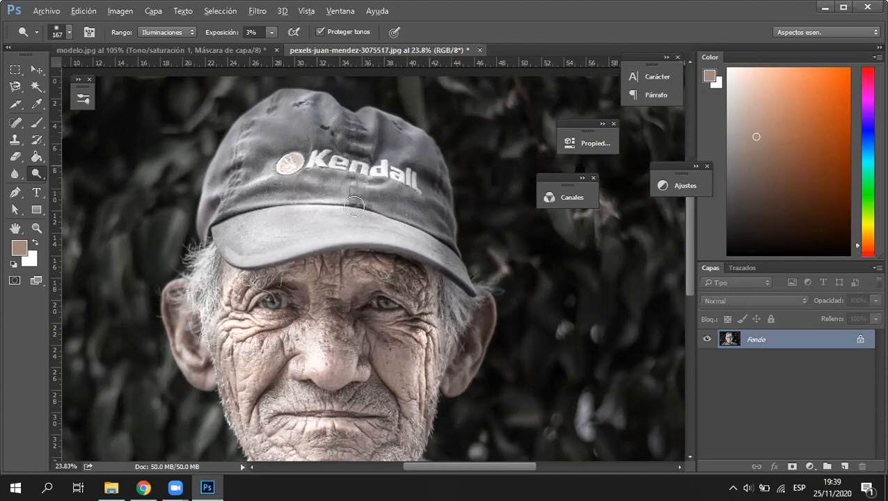
Reduce the brush to 122 px and lighten the man's right ear from the rim down to the lobe
{"action": "scroll", "coordinate": [354, 206], "scroll_direction": "down", "scroll_amount": 1}
{"action": "scroll", "coordinate": [202, 324], "scroll_direction": "up", "scroll_amount": 3}
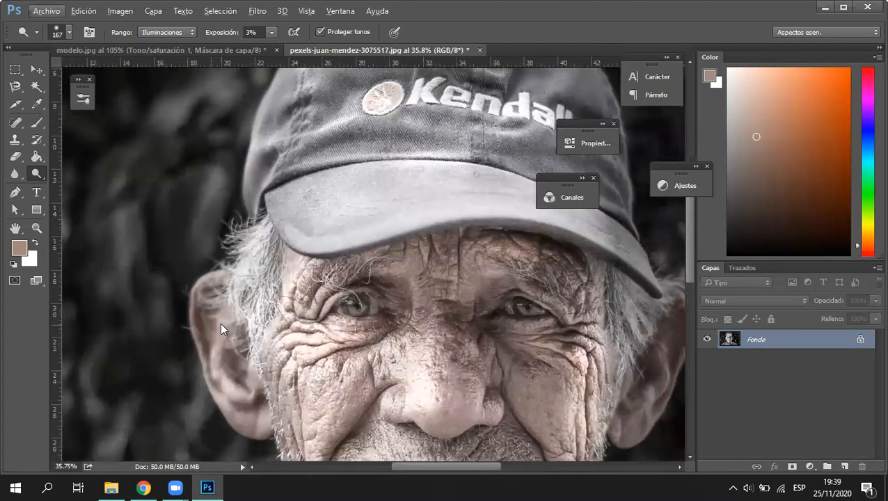
{"action": "right_click", "coordinate": [215, 324], "text": "alt"}
{"action": "mouse_move", "coordinate": [222, 331]}
{"action": "left_mouse_down"}
{"action": "mouse_move", "coordinate": [228, 392]}
{"action": "mouse_move", "coordinate": [264, 417]}
{"action": "mouse_move", "coordinate": [231, 422]}
{"action": "left_mouse_up"}
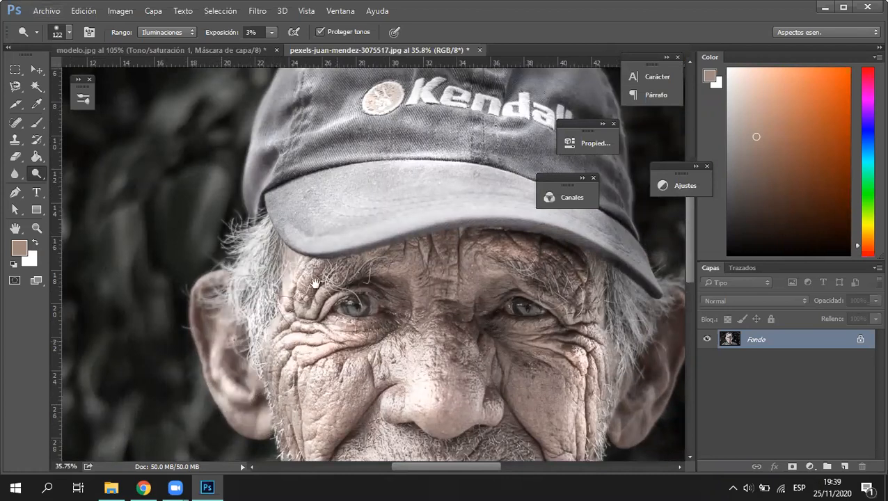
{"action": "scroll", "coordinate": [305, 212], "scroll_direction": "down", "scroll_amount": 3}
{"action": "scroll", "coordinate": [273, 237], "scroll_direction": "down", "scroll_amount": 2}
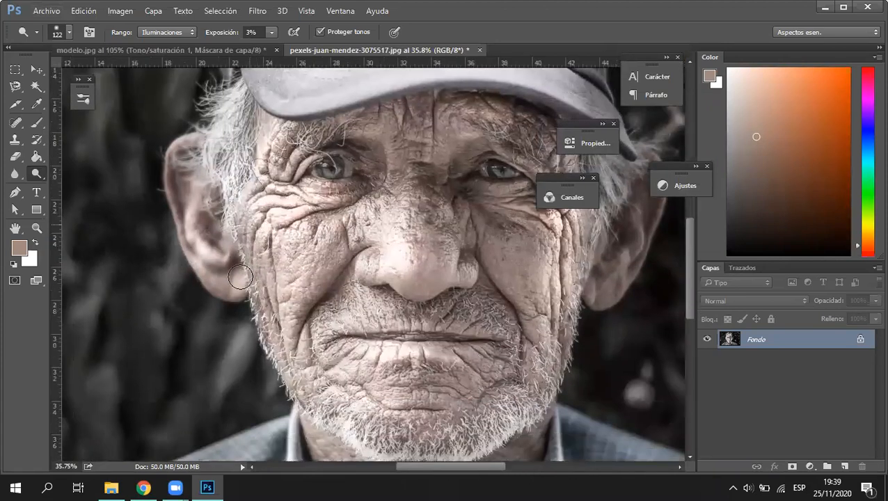
{"action": "scroll", "coordinate": [341, 297], "scroll_direction": "down", "scroll_amount": 2}
Lighten the mouth area and beard with the 122 px brush, and enlarge the brush to 228 px for the face
{"action": "left_click_drag", "start_coordinate": [352, 267], "coordinate": [457, 277]}
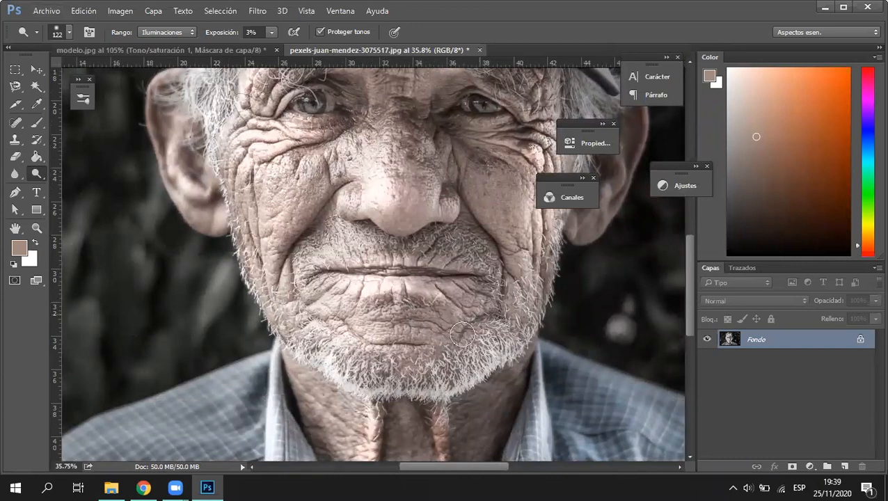
{"action": "left_click_drag", "start_coordinate": [415, 354], "coordinate": [411, 356]}
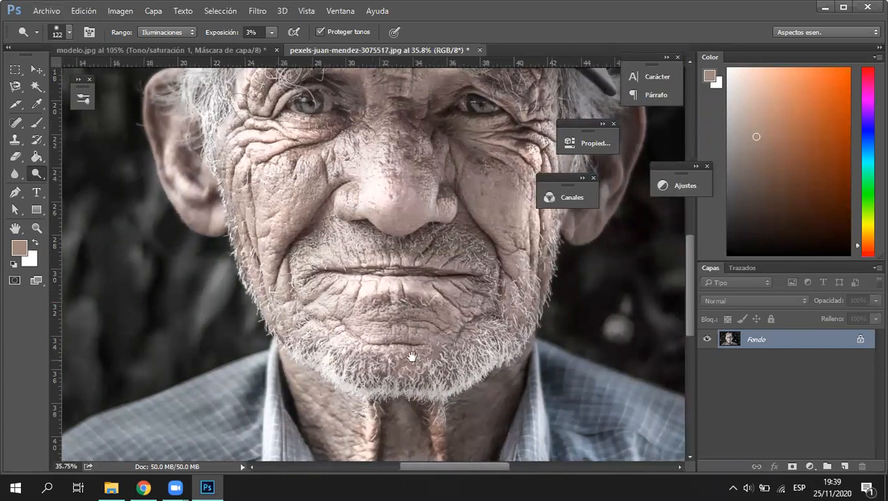
{"action": "left_click_drag", "start_coordinate": [379, 321], "coordinate": [240, 318]}
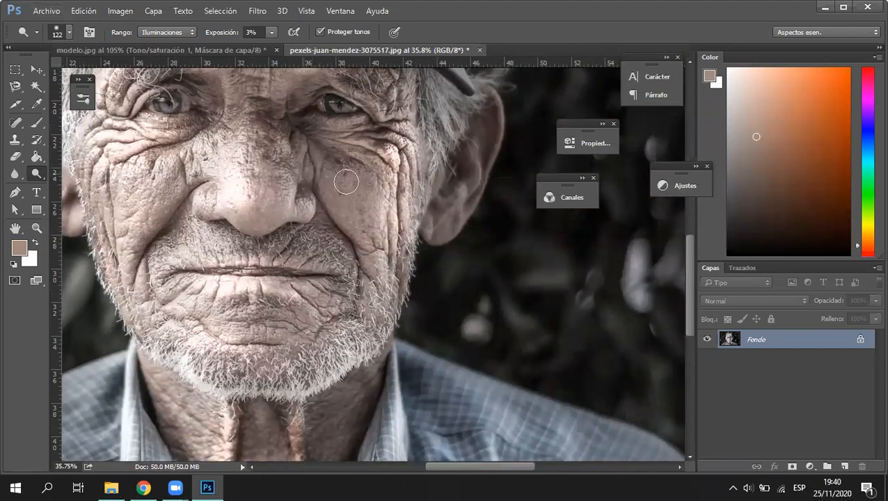
{"action": "left_click_drag", "start_coordinate": [355, 249], "coordinate": [387, 249]}
{"action": "left_click_drag", "start_coordinate": [170, 224], "coordinate": [209, 225]}
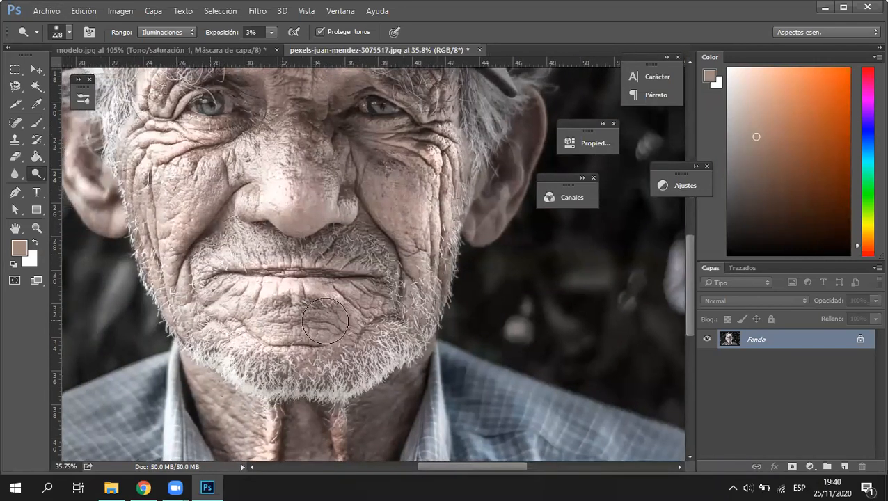
Reduce the brush to 105 px and lighten the man's left ear and the shirt folds below his left shoulder
{"action": "left_click_drag", "start_coordinate": [557, 325], "coordinate": [488, 322]}
{"action": "left_click_drag", "start_coordinate": [468, 155], "coordinate": [441, 154]}
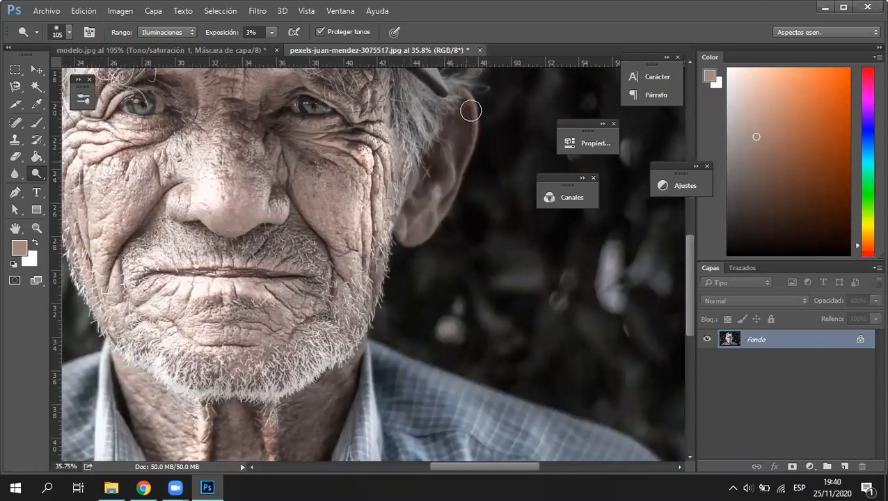
{"action": "mouse_move", "coordinate": [556, 351]}
{"action": "left_mouse_down"}
{"action": "mouse_move", "coordinate": [498, 332]}
{"action": "mouse_move", "coordinate": [498, 258]}
{"action": "left_mouse_up"}
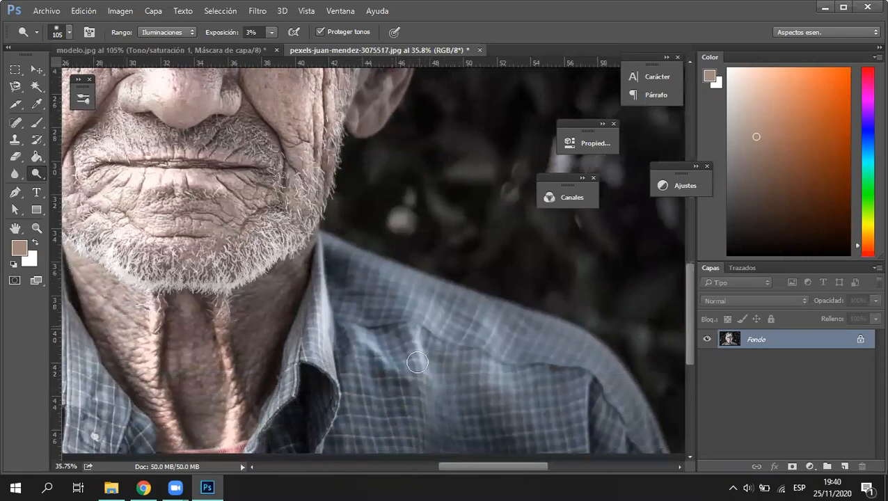
{"action": "left_click_drag", "start_coordinate": [417, 319], "coordinate": [401, 282]}
{"action": "left_click_drag", "start_coordinate": [432, 286], "coordinate": [364, 237]}
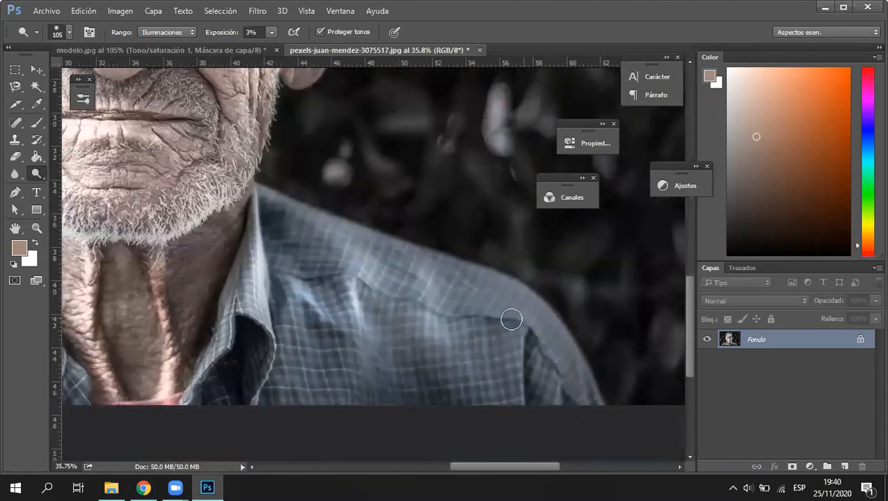
Enlarge the brush to 144 px and lighten the shirt's collar, chest and shoulder on the man's right side
{"action": "mouse_move", "coordinate": [216, 349]}
{"action": "left_mouse_down"}
{"action": "mouse_move", "coordinate": [313, 299]}
{"action": "mouse_move", "coordinate": [418, 300]}
{"action": "left_mouse_up"}
{"action": "right_click", "coordinate": [205, 283], "text": "alt"}
{"action": "left_click_drag", "start_coordinate": [205, 283], "coordinate": [202, 284]}
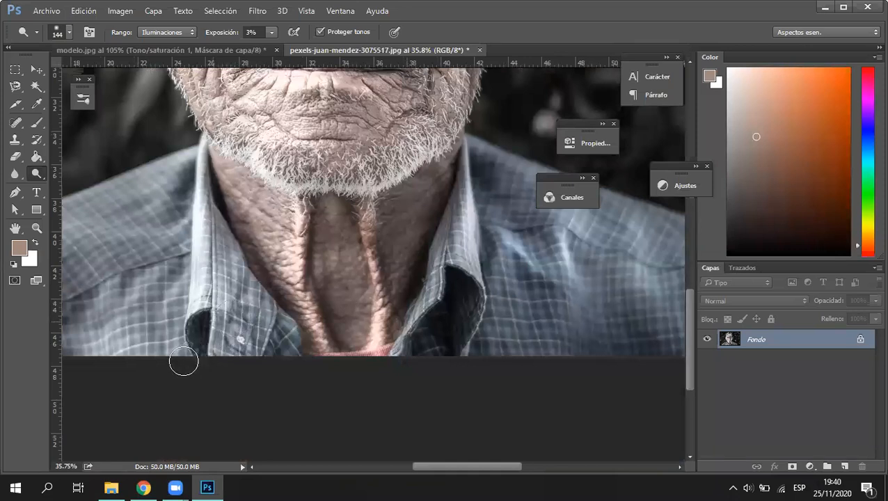
{"action": "left_click_drag", "start_coordinate": [322, 319], "coordinate": [454, 278]}
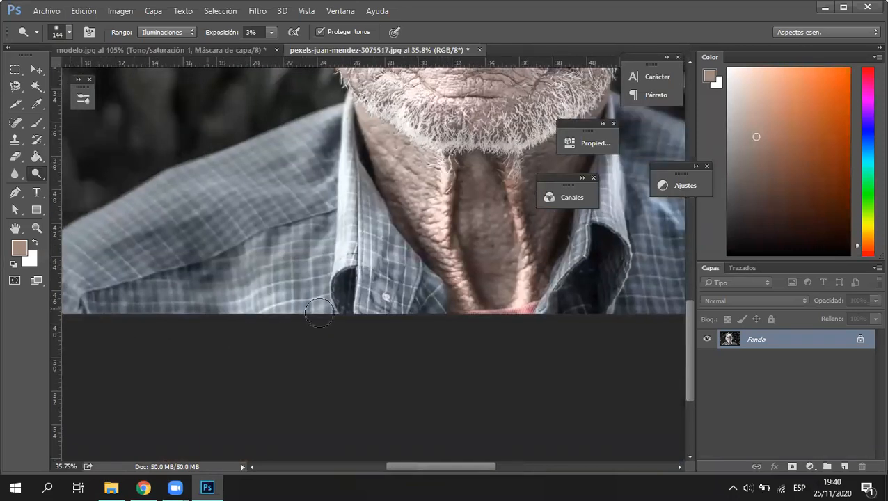
{"action": "left_click_drag", "start_coordinate": [229, 331], "coordinate": [354, 342]}
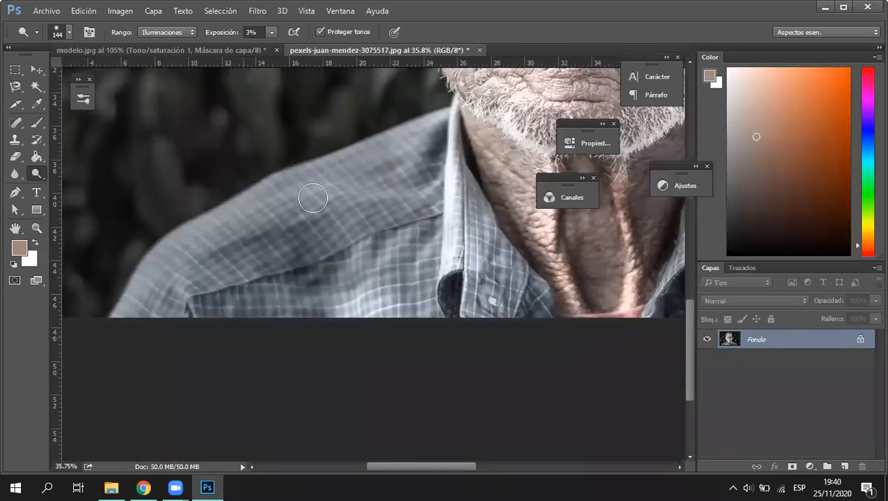
{"action": "mouse_move", "coordinate": [427, 134]}
{"action": "left_mouse_down"}
{"action": "mouse_move", "coordinate": [408, 168]}
{"action": "mouse_move", "coordinate": [452, 180]}
{"action": "mouse_move", "coordinate": [335, 203]}
{"action": "mouse_move", "coordinate": [300, 186]}
{"action": "mouse_move", "coordinate": [331, 194]}
{"action": "mouse_move", "coordinate": [273, 243]}
{"action": "mouse_move", "coordinate": [321, 223]}
{"action": "mouse_move", "coordinate": [188, 254]}
{"action": "mouse_move", "coordinate": [202, 295]}
{"action": "mouse_move", "coordinate": [188, 298]}
{"action": "mouse_move", "coordinate": [201, 277]}
{"action": "mouse_move", "coordinate": [220, 300]}
{"action": "left_mouse_up"}
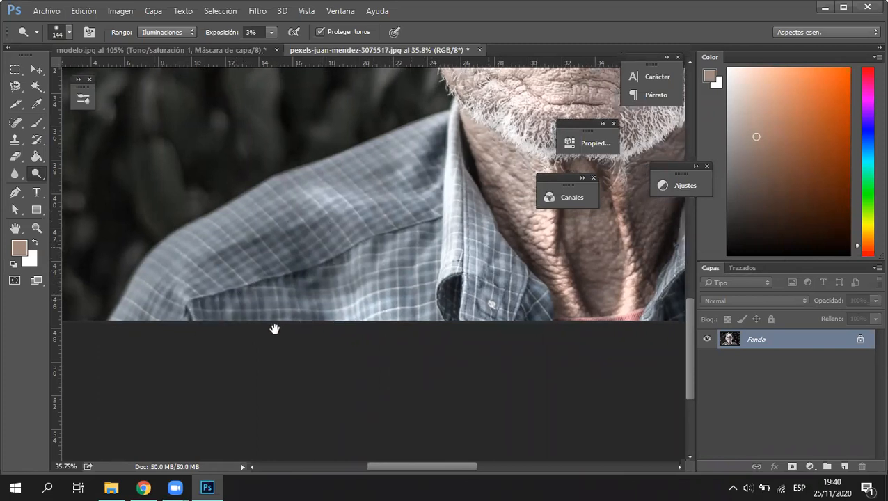
Lighten the man's right cheek beside the mouth with the 144 px brush
{"action": "scroll", "coordinate": [273, 327], "scroll_direction": "up", "scroll_amount": 3}
{"action": "scroll", "coordinate": [274, 327], "scroll_direction": "right", "scroll_amount": 6}
{"action": "scroll", "coordinate": [253, 228], "scroll_direction": "right", "scroll_amount": 2}
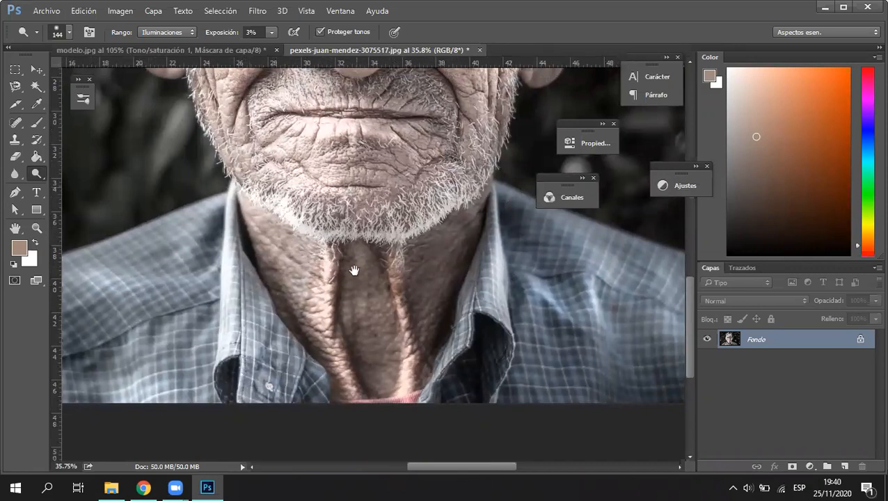
{"action": "scroll", "coordinate": [352, 269], "scroll_direction": "up", "scroll_amount": 3}
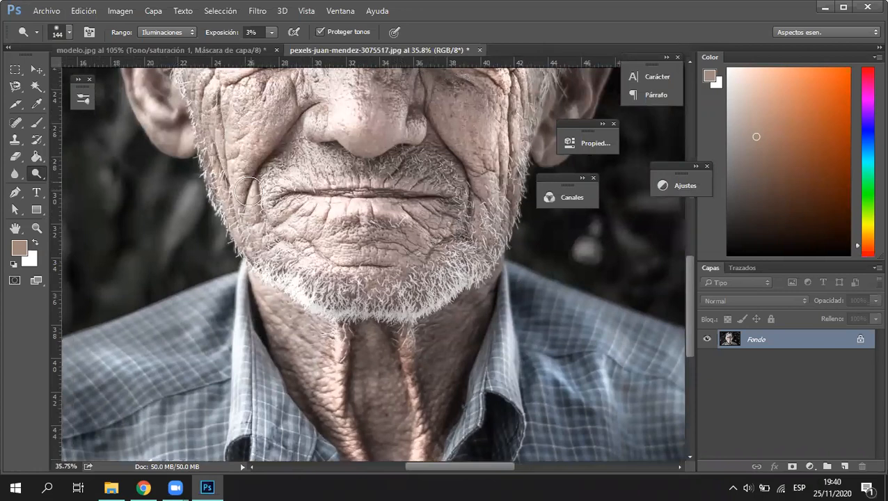
{"action": "mouse_move", "coordinate": [255, 162]}
{"action": "left_mouse_down"}
{"action": "mouse_move", "coordinate": [239, 222]}
{"action": "mouse_move", "coordinate": [222, 202]}
{"action": "left_mouse_up"}
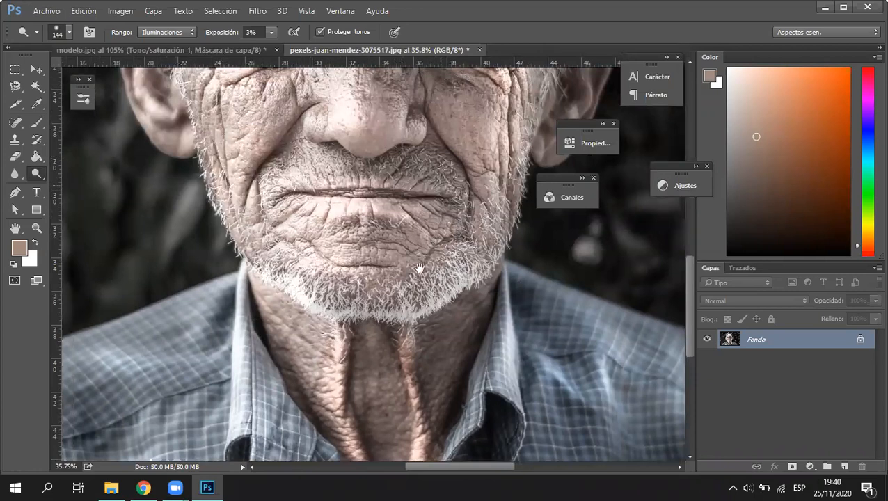
{"action": "scroll", "coordinate": [403, 278], "scroll_direction": "up", "scroll_amount": 3}
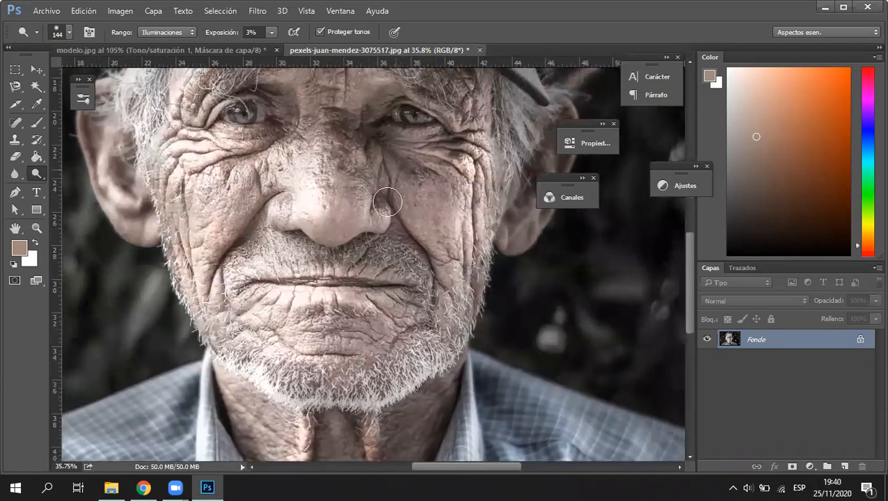
Switch from the Sobreexponer tool to the Subexponer tool for darkening the portrait
{"action": "scroll", "coordinate": [334, 269], "scroll_direction": "down", "scroll_amount": 5}
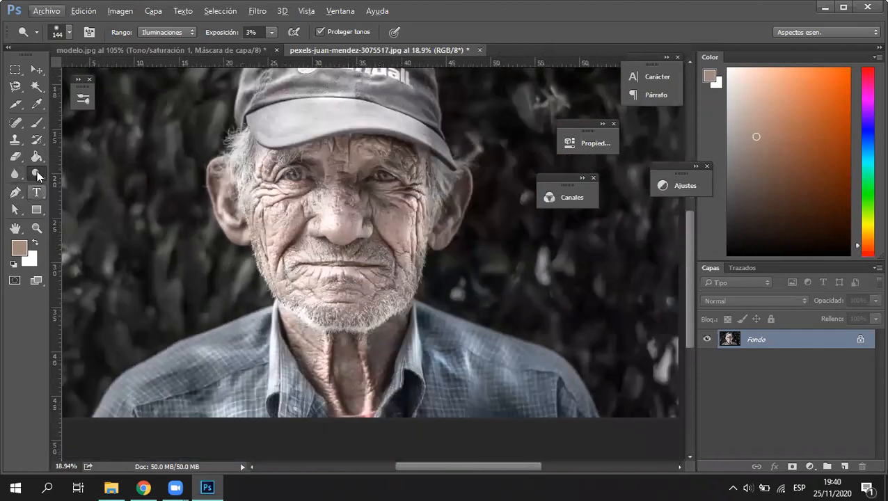
{"action": "right_click", "coordinate": [37, 170]}
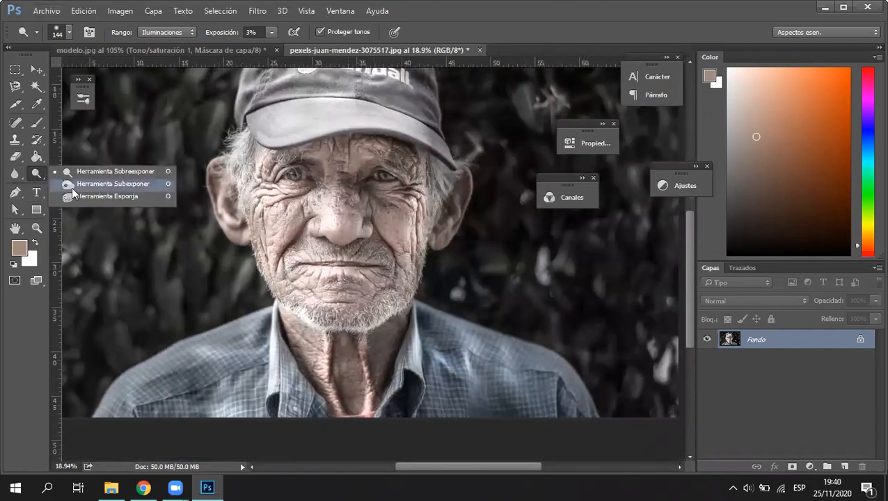
{"action": "left_click", "coordinate": [72, 185]}
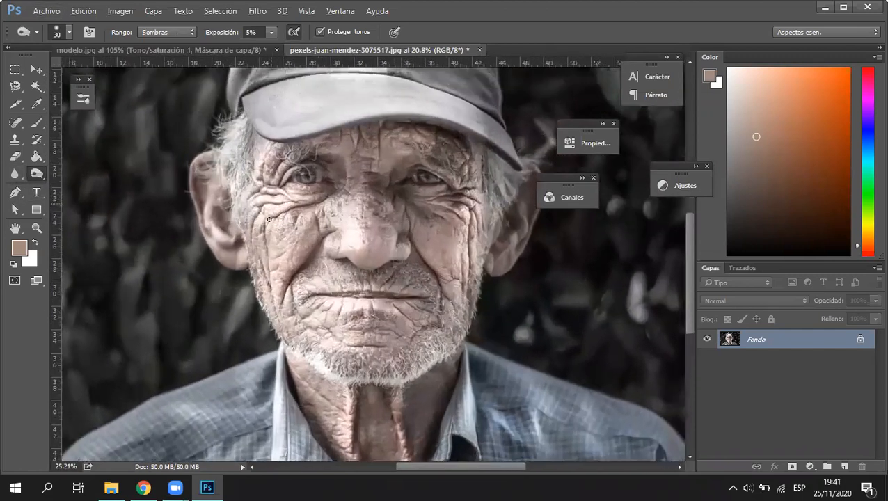
Set the brush to 143 px and darken the wrinkles around both eyes and on the man's left cheek
{"action": "scroll", "coordinate": [255, 209], "scroll_direction": "up", "scroll_amount": 2}
{"action": "left_click_drag", "start_coordinate": [257, 218], "coordinate": [275, 220]}
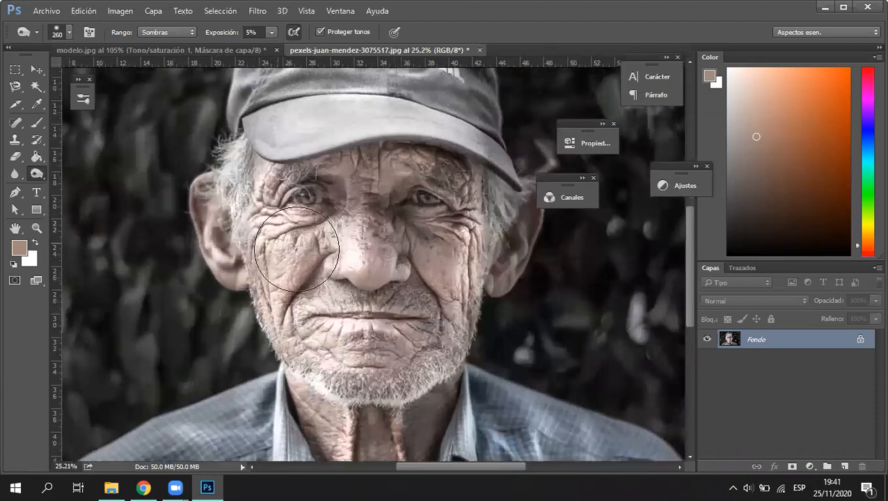
{"action": "scroll", "coordinate": [272, 268], "scroll_direction": "up", "scroll_amount": 1}
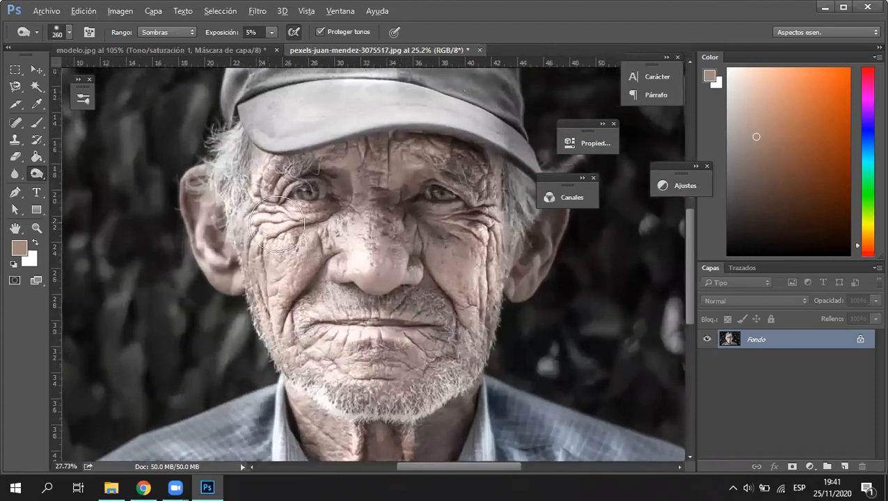
{"action": "scroll", "coordinate": [356, 220], "scroll_direction": "up", "scroll_amount": 4}
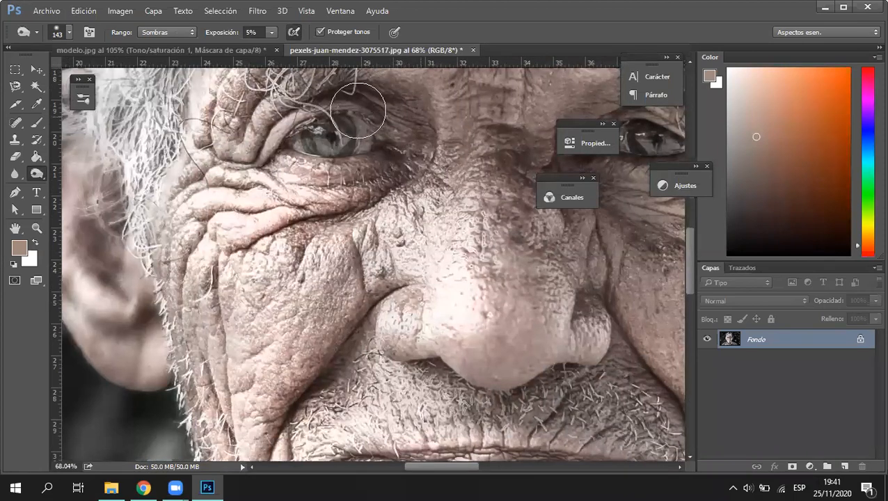
{"action": "scroll", "coordinate": [286, 185], "scroll_direction": "down", "scroll_amount": 2}
{"action": "scroll", "coordinate": [499, 159], "scroll_direction": "down", "scroll_amount": 1}
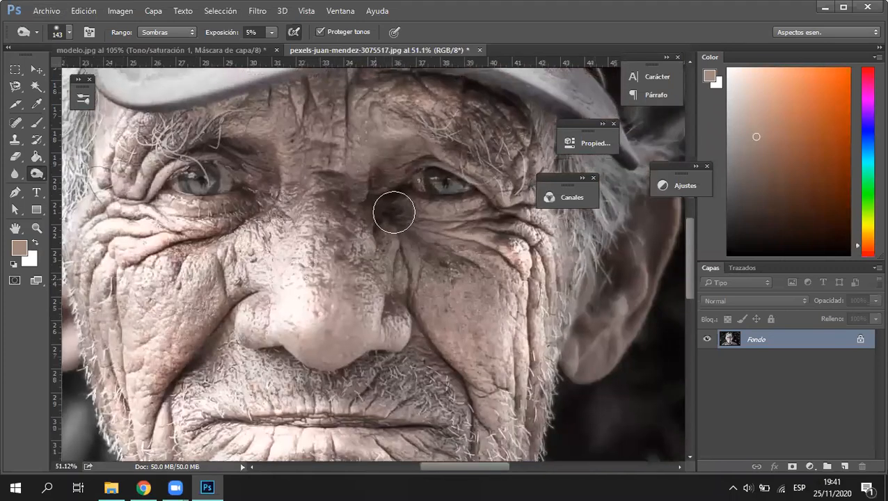
{"action": "mouse_move", "coordinate": [500, 258]}
{"action": "left_mouse_down"}
{"action": "mouse_move", "coordinate": [469, 243]}
{"action": "mouse_move", "coordinate": [536, 317]}
{"action": "left_mouse_up"}
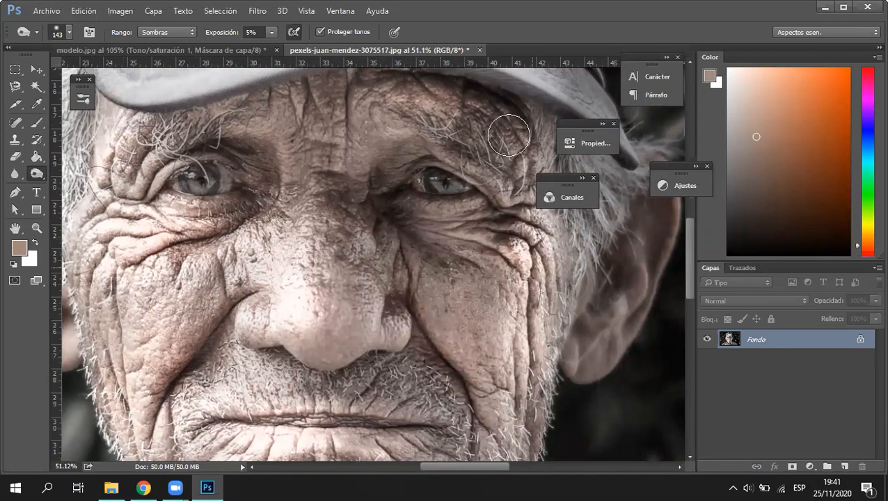
{"action": "left_click_drag", "start_coordinate": [122, 145], "coordinate": [99, 171]}
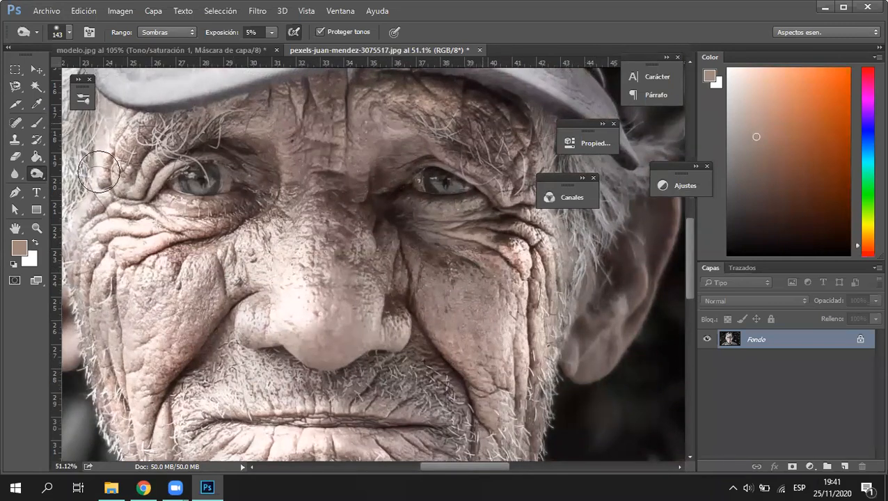
Darken the ear, the cheek folds and the skin beside the mouth on the man's right side
{"action": "scroll", "coordinate": [312, 200], "scroll_direction": "left", "scroll_amount": 5}
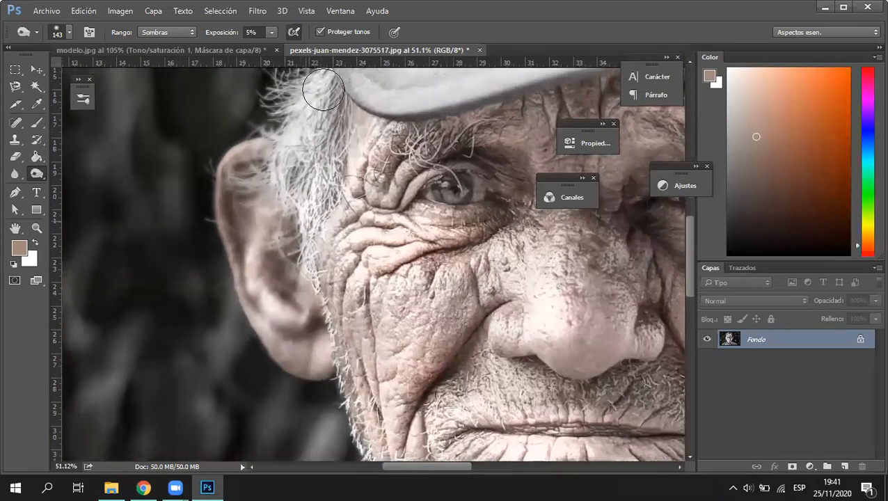
{"action": "left_click_drag", "start_coordinate": [274, 166], "coordinate": [251, 205]}
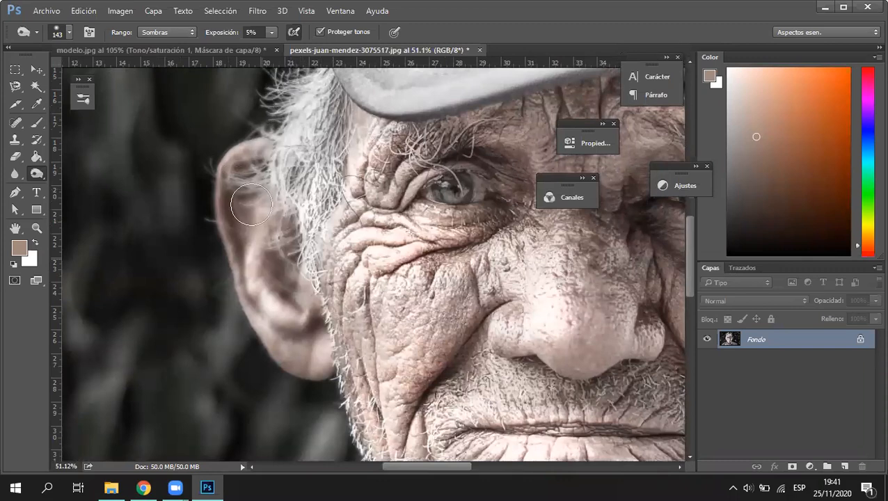
{"action": "mouse_move", "coordinate": [339, 350]}
{"action": "left_mouse_down"}
{"action": "mouse_move", "coordinate": [321, 293]}
{"action": "mouse_move", "coordinate": [353, 402]}
{"action": "mouse_move", "coordinate": [480, 390]}
{"action": "left_mouse_up"}
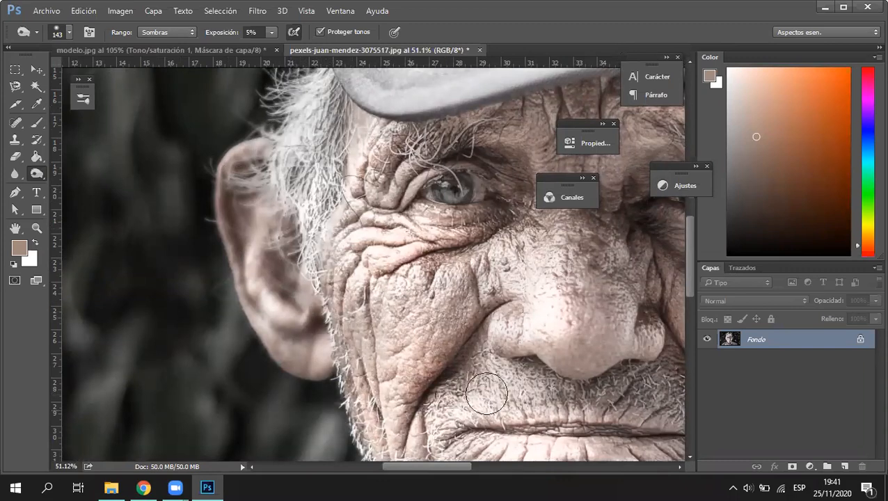
{"action": "scroll", "coordinate": [415, 261], "scroll_direction": "down", "scroll_amount": 4}
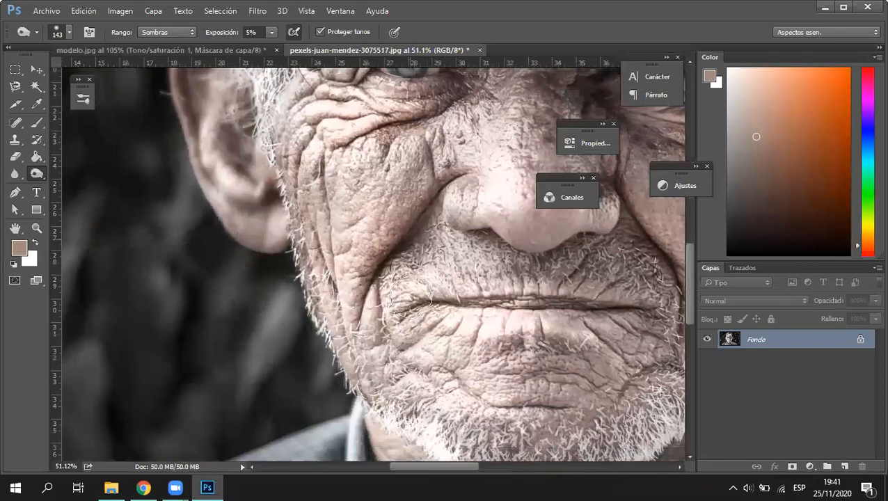
{"action": "mouse_move", "coordinate": [414, 311]}
{"action": "left_mouse_down"}
{"action": "mouse_move", "coordinate": [568, 313]}
{"action": "mouse_move", "coordinate": [477, 342]}
{"action": "mouse_move", "coordinate": [538, 299]}
{"action": "mouse_move", "coordinate": [651, 286]}
{"action": "mouse_move", "coordinate": [477, 317]}
{"action": "mouse_move", "coordinate": [538, 320]}
{"action": "mouse_move", "coordinate": [510, 349]}
{"action": "mouse_move", "coordinate": [630, 370]}
{"action": "mouse_move", "coordinate": [626, 327]}
{"action": "mouse_move", "coordinate": [558, 358]}
{"action": "mouse_move", "coordinate": [367, 376]}
{"action": "mouse_move", "coordinate": [422, 415]}
{"action": "mouse_move", "coordinate": [348, 381]}
{"action": "left_mouse_up"}
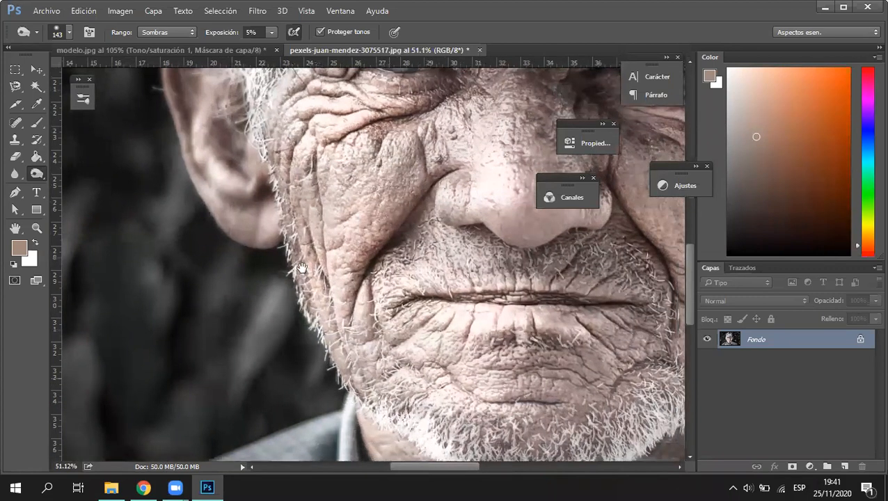
Darken the shadows of the chin and beard and the fold between nose and mouth on the man's left side
{"action": "scroll", "coordinate": [379, 358], "scroll_direction": "down", "scroll_amount": 4}
{"action": "scroll", "coordinate": [466, 326], "scroll_direction": "down", "scroll_amount": 1}
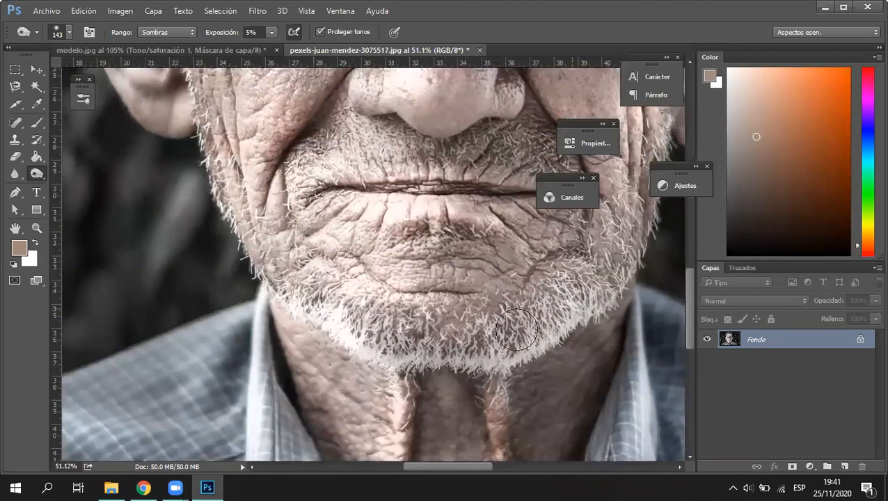
{"action": "left_click_drag", "start_coordinate": [500, 340], "coordinate": [493, 342]}
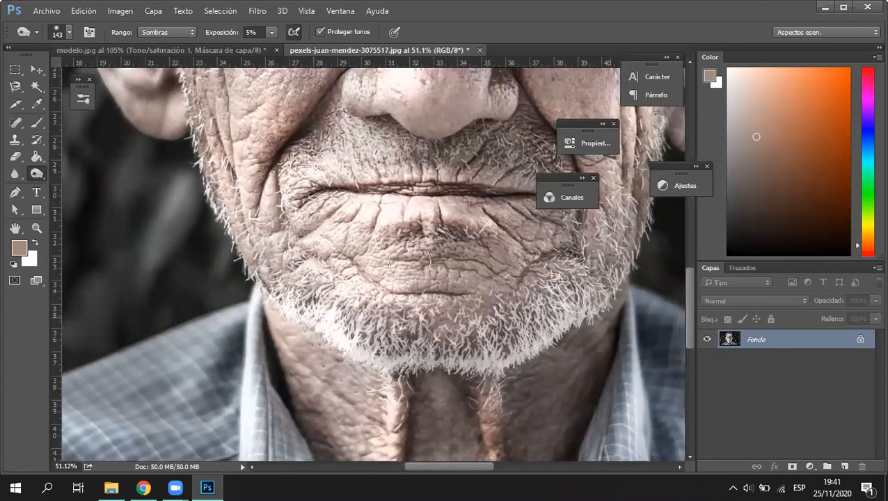
{"action": "left_click_drag", "start_coordinate": [409, 262], "coordinate": [214, 328]}
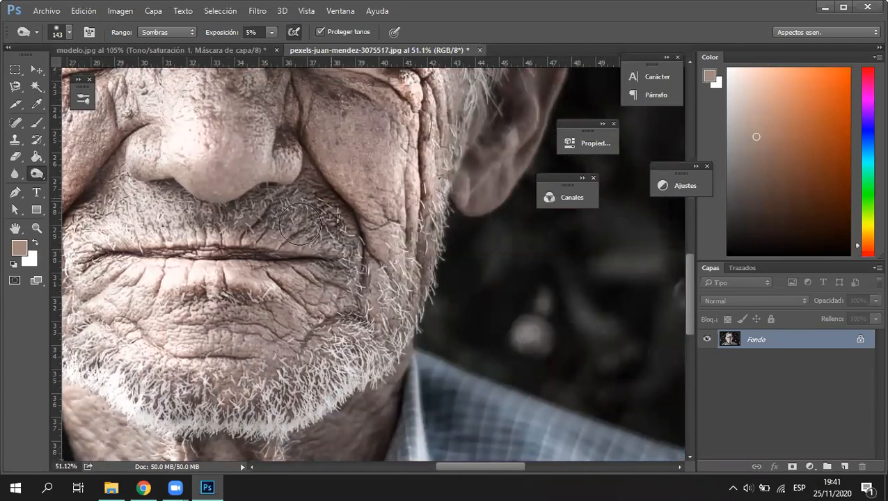
{"action": "left_click_drag", "start_coordinate": [233, 288], "coordinate": [337, 320]}
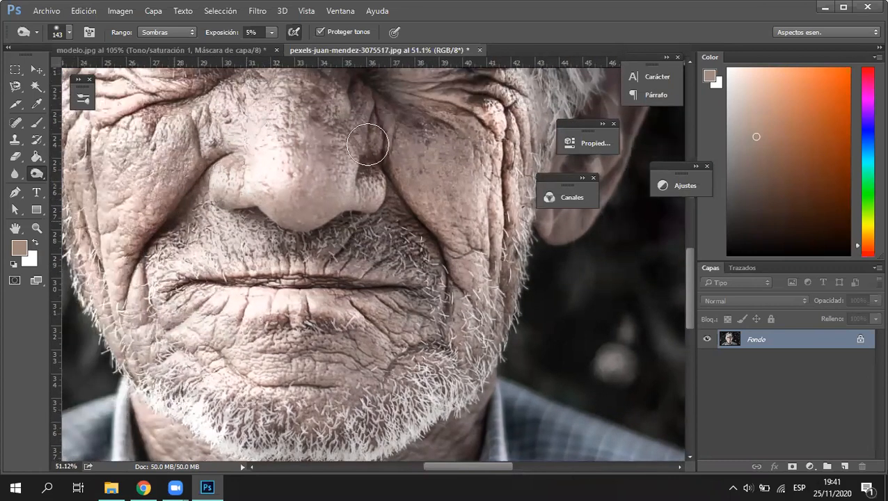
{"action": "left_click_drag", "start_coordinate": [388, 297], "coordinate": [391, 302]}
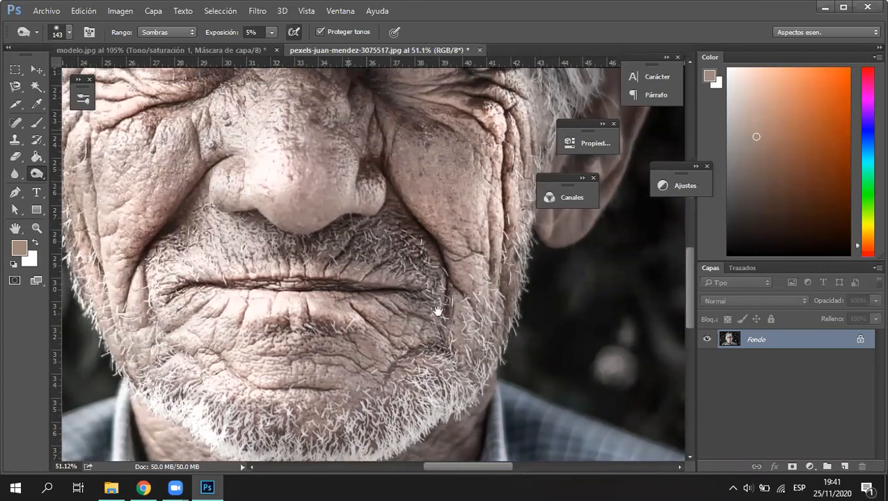
Darken the creases around both corners of the mouth and the lower cheek folds on the man's right side
{"action": "scroll", "coordinate": [421, 316], "scroll_direction": "up", "scroll_amount": 4}
{"action": "scroll", "coordinate": [388, 300], "scroll_direction": "up", "scroll_amount": 2}
{"action": "scroll", "coordinate": [388, 297], "scroll_direction": "up", "scroll_amount": 1}
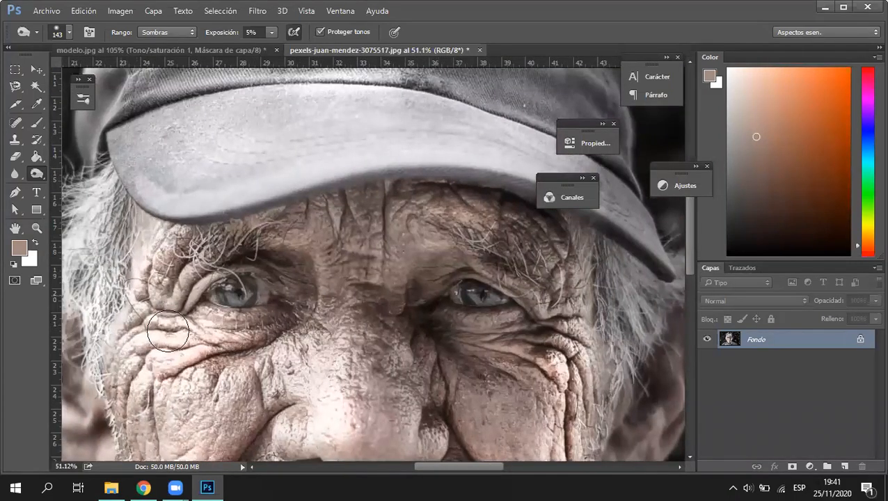
{"action": "scroll", "coordinate": [361, 331], "scroll_direction": "down", "scroll_amount": 5}
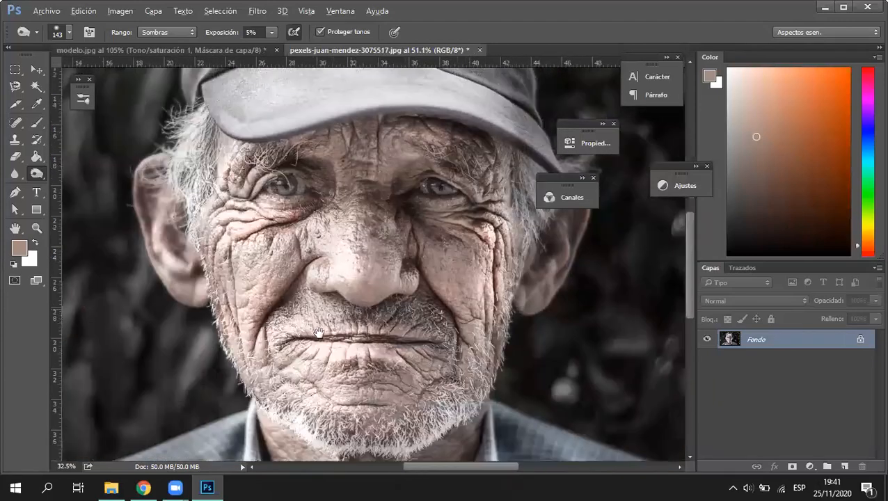
{"action": "left_click_drag", "start_coordinate": [317, 332], "coordinate": [321, 299]}
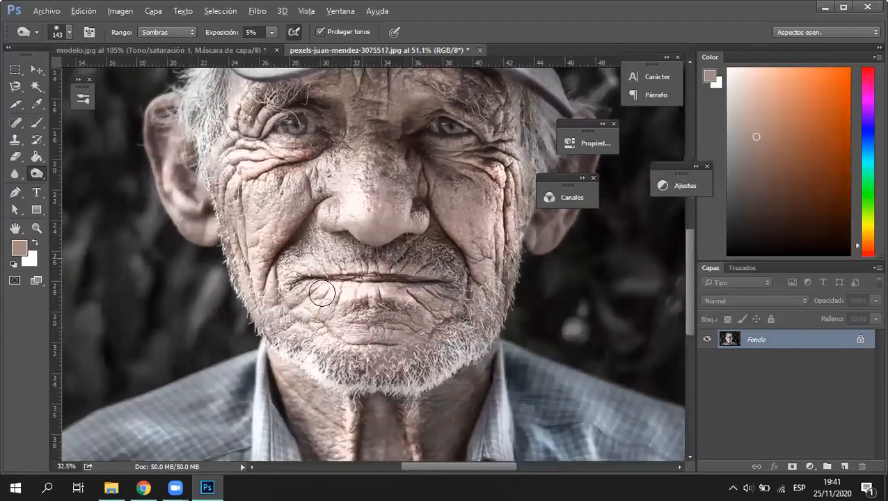
{"action": "scroll", "coordinate": [318, 270], "scroll_direction": "up", "scroll_amount": 2}
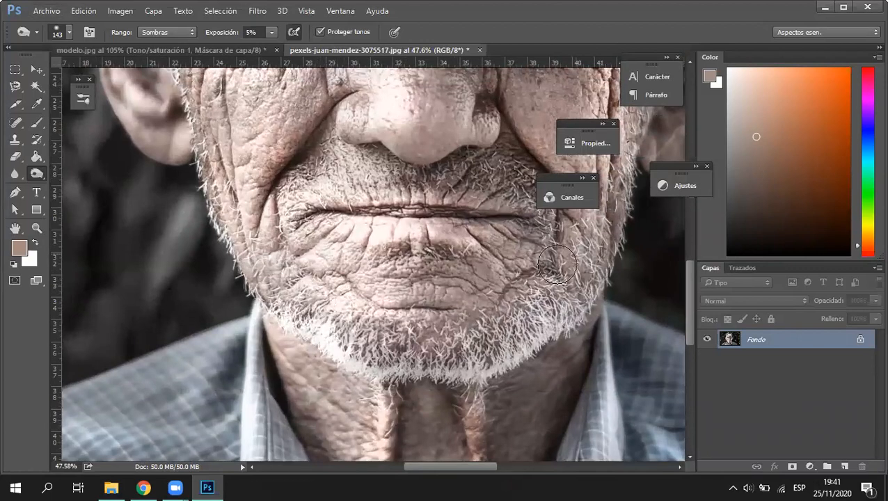
{"action": "mouse_move", "coordinate": [556, 265]}
{"action": "left_mouse_down"}
{"action": "mouse_move", "coordinate": [540, 280]}
{"action": "mouse_move", "coordinate": [535, 265]}
{"action": "mouse_move", "coordinate": [492, 298]}
{"action": "mouse_move", "coordinate": [537, 245]}
{"action": "mouse_move", "coordinate": [499, 240]}
{"action": "left_mouse_up"}
{"action": "left_click_drag", "start_coordinate": [286, 243], "coordinate": [383, 236]}
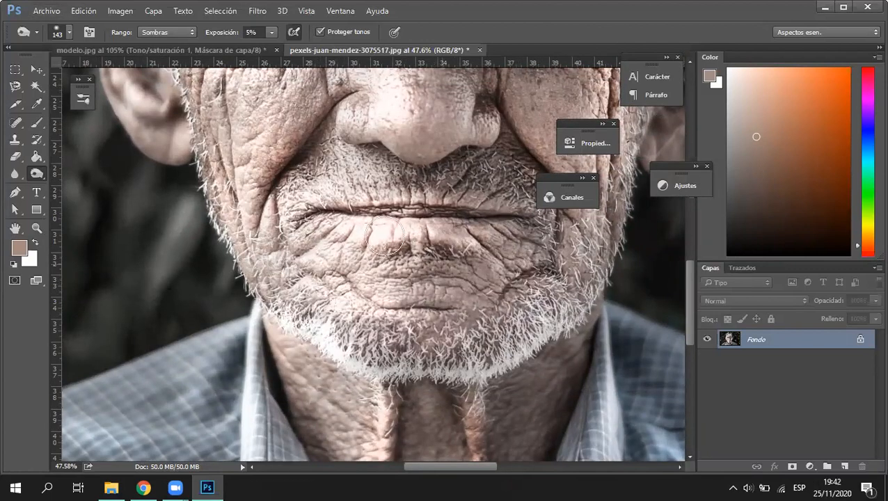
{"action": "mouse_move", "coordinate": [301, 223]}
{"action": "left_mouse_down"}
{"action": "mouse_move", "coordinate": [271, 200]}
{"action": "mouse_move", "coordinate": [303, 169]}
{"action": "left_mouse_up"}
{"action": "mouse_move", "coordinate": [258, 217]}
{"action": "left_mouse_down"}
{"action": "mouse_move", "coordinate": [246, 251]}
{"action": "mouse_move", "coordinate": [227, 223]}
{"action": "mouse_move", "coordinate": [227, 208]}
{"action": "mouse_move", "coordinate": [237, 240]}
{"action": "mouse_move", "coordinate": [221, 126]}
{"action": "mouse_move", "coordinate": [222, 198]}
{"action": "mouse_move", "coordinate": [245, 255]}
{"action": "mouse_move", "coordinate": [222, 161]}
{"action": "mouse_move", "coordinate": [241, 279]}
{"action": "mouse_move", "coordinate": [224, 192]}
{"action": "left_mouse_up"}
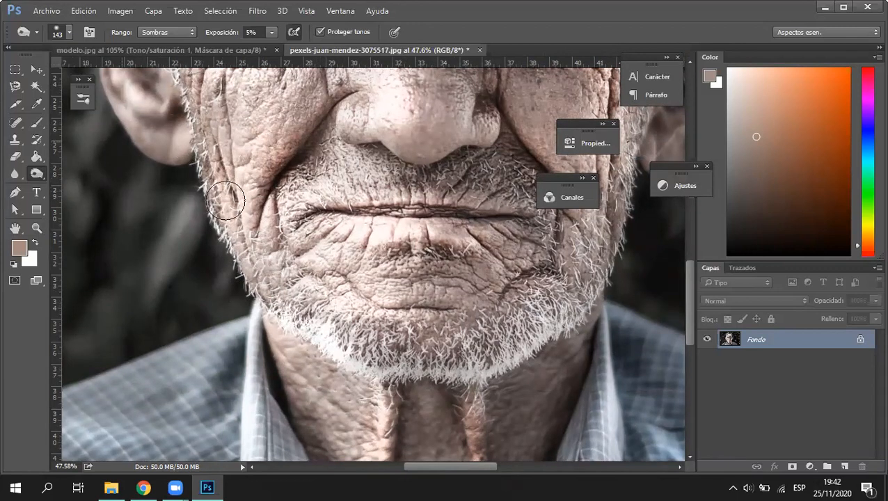
Darken the hollows of the neck and the inner edge of the shirt collar on the man's left side
{"action": "left_click_drag", "start_coordinate": [378, 271], "coordinate": [346, 97]}
{"action": "mouse_move", "coordinate": [333, 375]}
{"action": "left_mouse_down"}
{"action": "mouse_move", "coordinate": [386, 337]}
{"action": "mouse_move", "coordinate": [407, 288]}
{"action": "mouse_move", "coordinate": [437, 405]}
{"action": "left_mouse_up"}
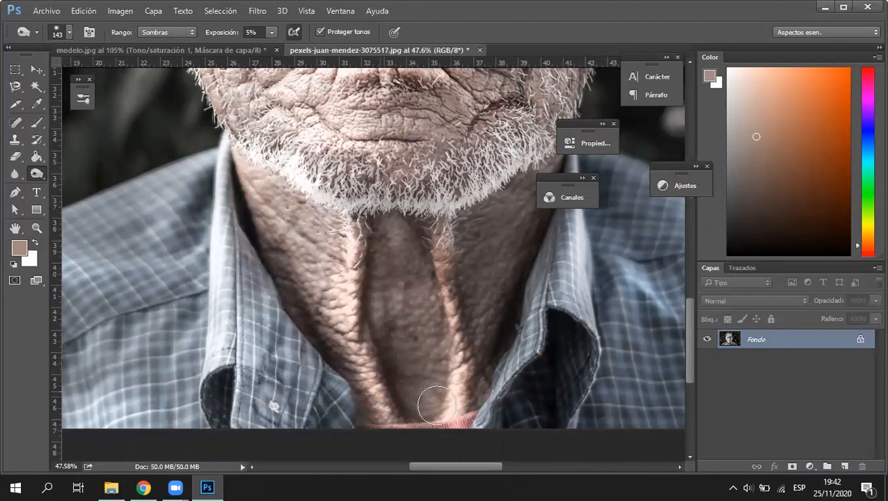
{"action": "left_click_drag", "start_coordinate": [479, 358], "coordinate": [404, 376]}
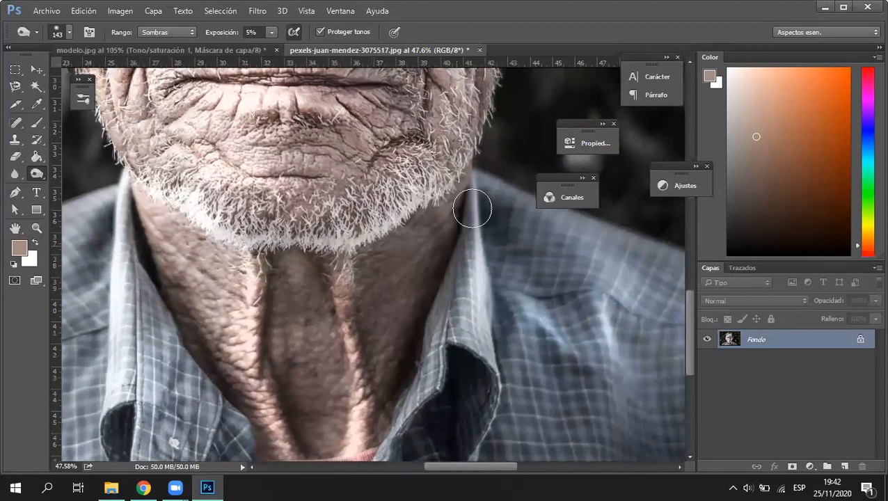
{"action": "mouse_move", "coordinate": [472, 208]}
{"action": "left_mouse_down"}
{"action": "mouse_move", "coordinate": [376, 304]}
{"action": "mouse_move", "coordinate": [420, 288]}
{"action": "mouse_move", "coordinate": [422, 383]}
{"action": "left_mouse_up"}
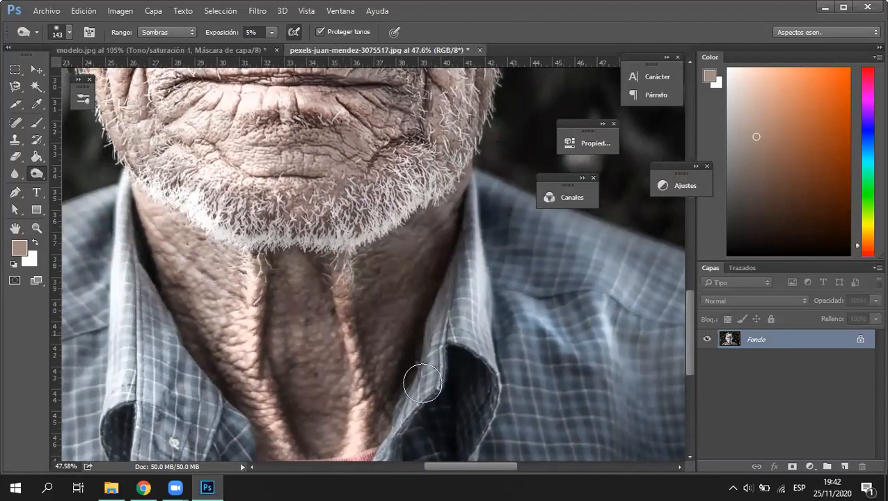
Darken the shirt's folds on both shoulders and the chest, enlarging the brush to 180 px for the man's right side
{"action": "scroll", "coordinate": [472, 392], "scroll_direction": "down", "scroll_amount": 1}
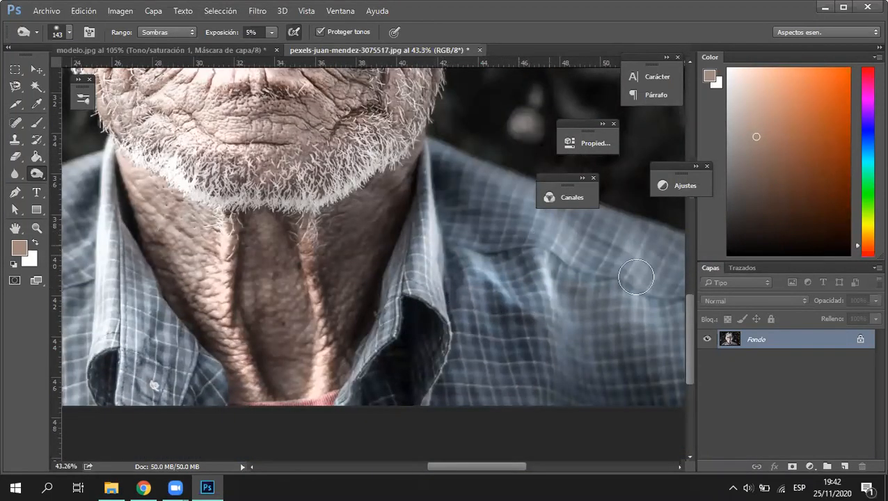
{"action": "left_click_drag", "start_coordinate": [405, 381], "coordinate": [514, 371]}
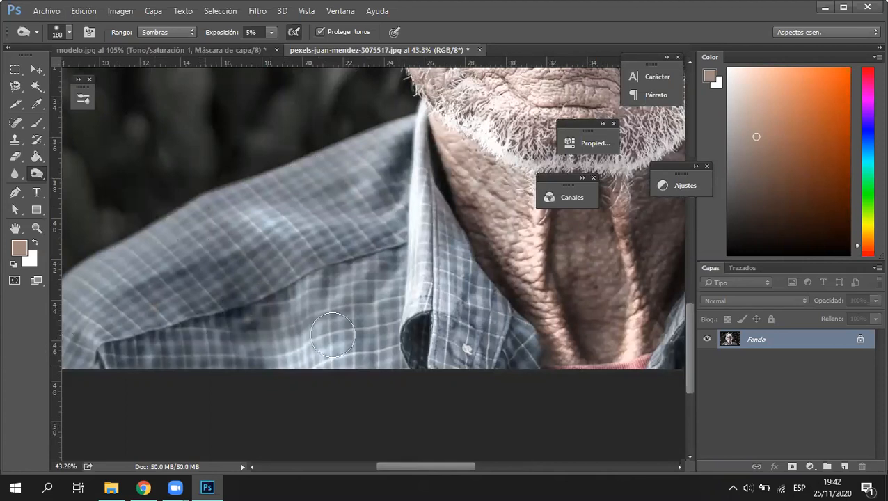
{"action": "scroll", "coordinate": [202, 362], "scroll_direction": "down", "scroll_amount": 3}
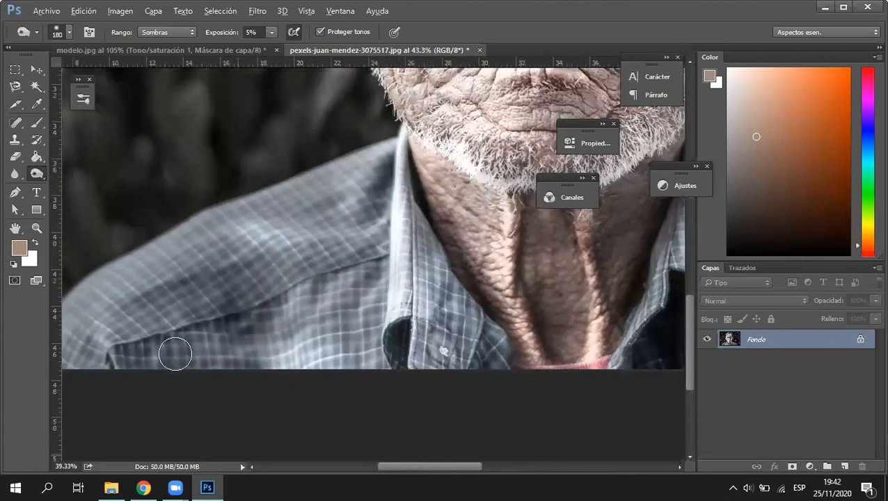
{"action": "scroll", "coordinate": [164, 369], "scroll_direction": "down", "scroll_amount": 4}
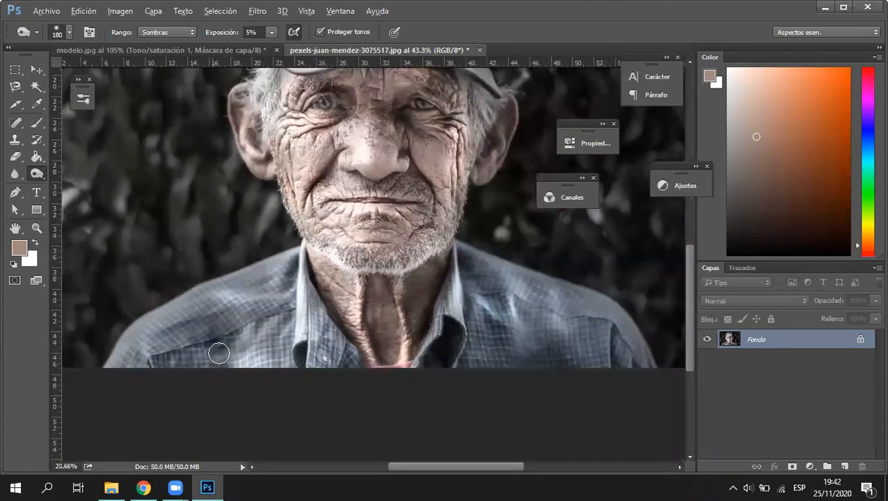
Darken the seams and shaded crown of the cap with the 180 px brush, then check the whole portrait
{"action": "scroll", "coordinate": [286, 338], "scroll_direction": "up", "scroll_amount": 3}
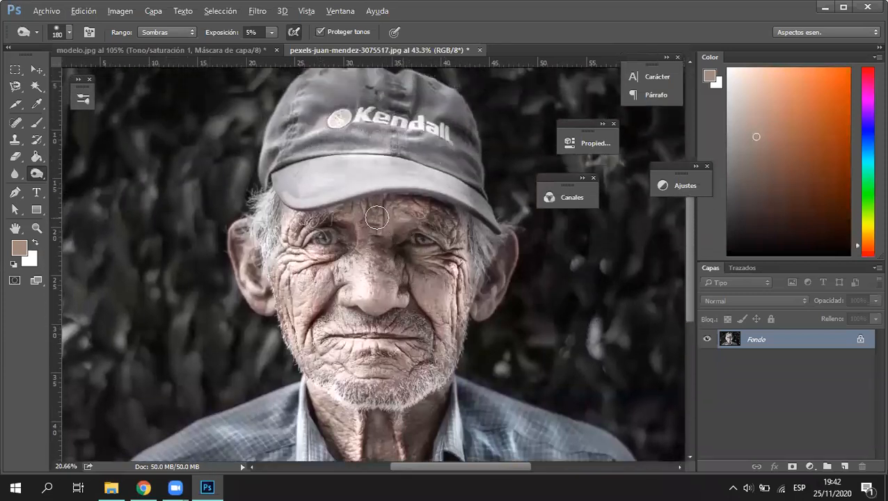
{"action": "scroll", "coordinate": [357, 234], "scroll_direction": "up", "scroll_amount": 4}
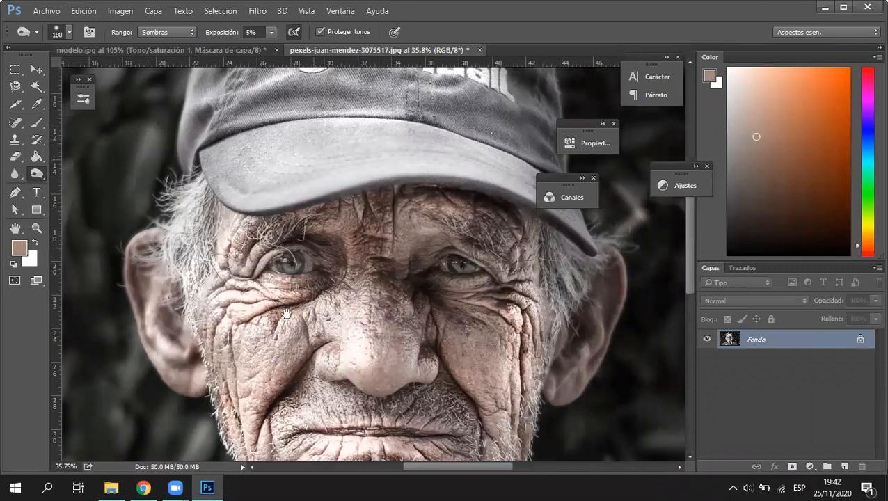
{"action": "left_click_drag", "start_coordinate": [286, 314], "coordinate": [276, 453]}
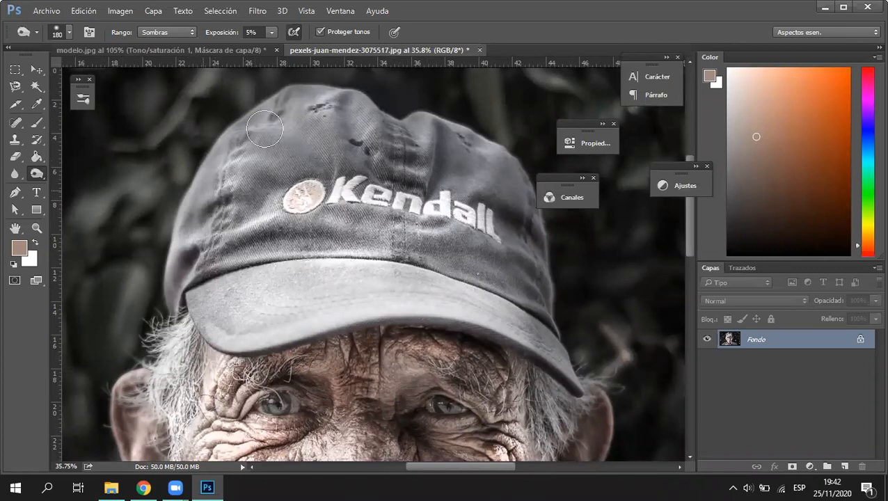
{"action": "mouse_move", "coordinate": [339, 146]}
{"action": "left_mouse_down"}
{"action": "mouse_move", "coordinate": [453, 125]}
{"action": "mouse_move", "coordinate": [448, 139]}
{"action": "mouse_move", "coordinate": [464, 158]}
{"action": "mouse_move", "coordinate": [434, 213]}
{"action": "mouse_move", "coordinate": [477, 190]}
{"action": "mouse_move", "coordinate": [510, 228]}
{"action": "mouse_move", "coordinate": [450, 208]}
{"action": "mouse_move", "coordinate": [517, 185]}
{"action": "mouse_move", "coordinate": [544, 233]}
{"action": "mouse_move", "coordinate": [548, 322]}
{"action": "mouse_move", "coordinate": [536, 287]}
{"action": "mouse_move", "coordinate": [550, 306]}
{"action": "mouse_move", "coordinate": [422, 276]}
{"action": "mouse_move", "coordinate": [544, 321]}
{"action": "mouse_move", "coordinate": [539, 351]}
{"action": "mouse_move", "coordinate": [393, 304]}
{"action": "mouse_move", "coordinate": [499, 293]}
{"action": "mouse_move", "coordinate": [342, 288]}
{"action": "mouse_move", "coordinate": [355, 264]}
{"action": "mouse_move", "coordinate": [263, 272]}
{"action": "mouse_move", "coordinate": [229, 243]}
{"action": "mouse_move", "coordinate": [207, 203]}
{"action": "mouse_move", "coordinate": [182, 253]}
{"action": "mouse_move", "coordinate": [152, 267]}
{"action": "mouse_move", "coordinate": [205, 160]}
{"action": "mouse_move", "coordinate": [194, 175]}
{"action": "mouse_move", "coordinate": [197, 198]}
{"action": "left_mouse_up"}
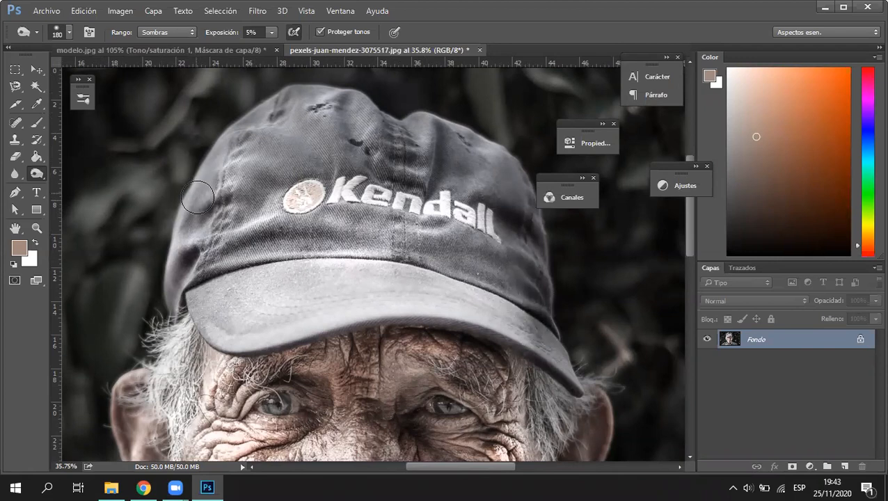
{"action": "scroll", "coordinate": [198, 198], "scroll_direction": "down", "scroll_amount": 2}
{"action": "scroll", "coordinate": [327, 257], "scroll_direction": "down", "scroll_amount": 2}
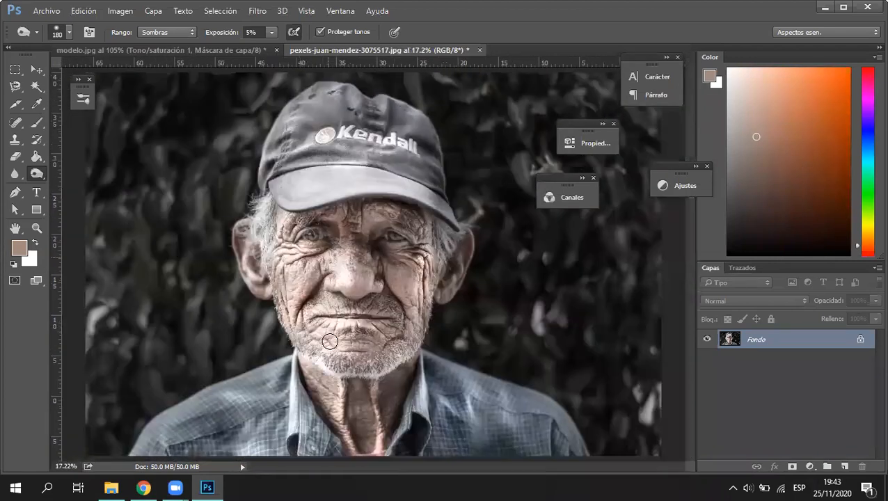
{"action": "scroll", "coordinate": [361, 373], "scroll_direction": "down", "scroll_amount": 1}
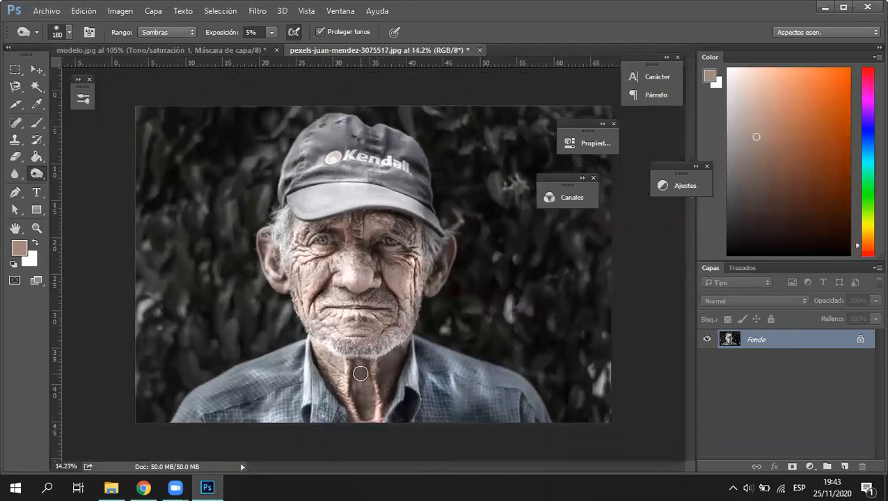
Place the unedited copy of the portrait from the lunes 23 folder as a new layer over the retouched photo
{"action": "scroll", "coordinate": [360, 375], "scroll_direction": "down", "scroll_amount": 1}
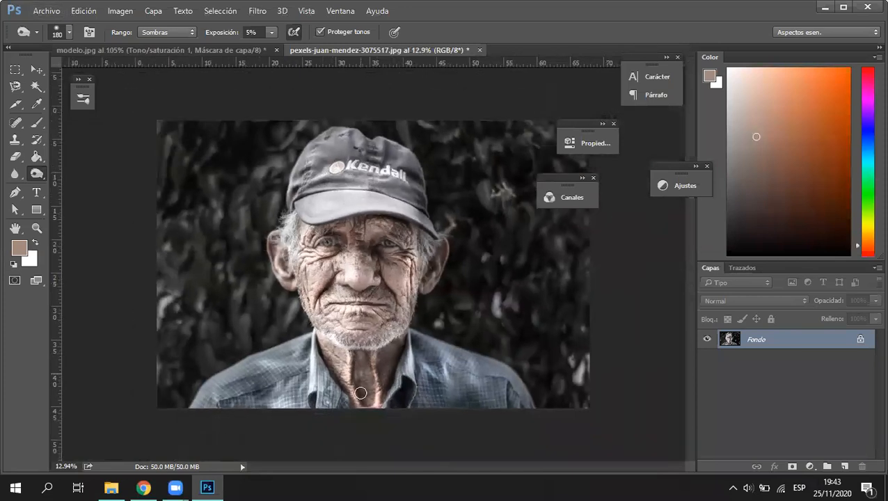
{"action": "key", "text": "v"}
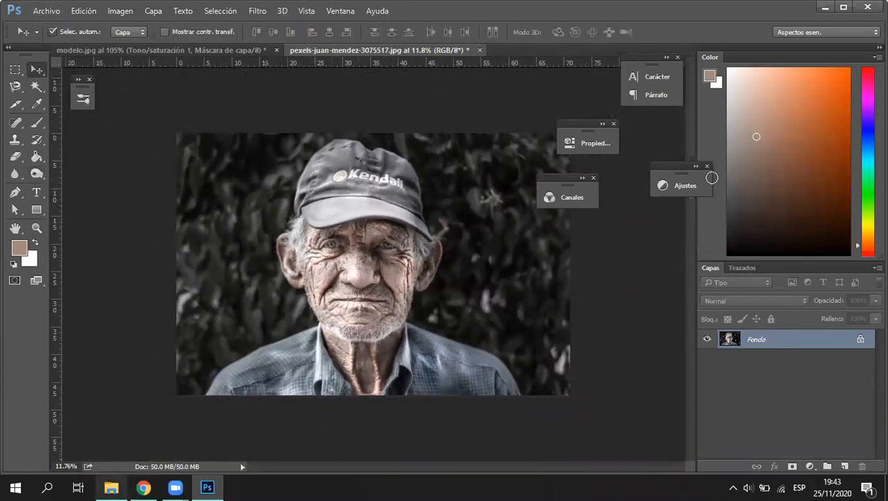
{"action": "key", "text": "alt+Tab"}
{"action": "left_click_drag", "start_coordinate": [718, 266], "coordinate": [720, 268]}
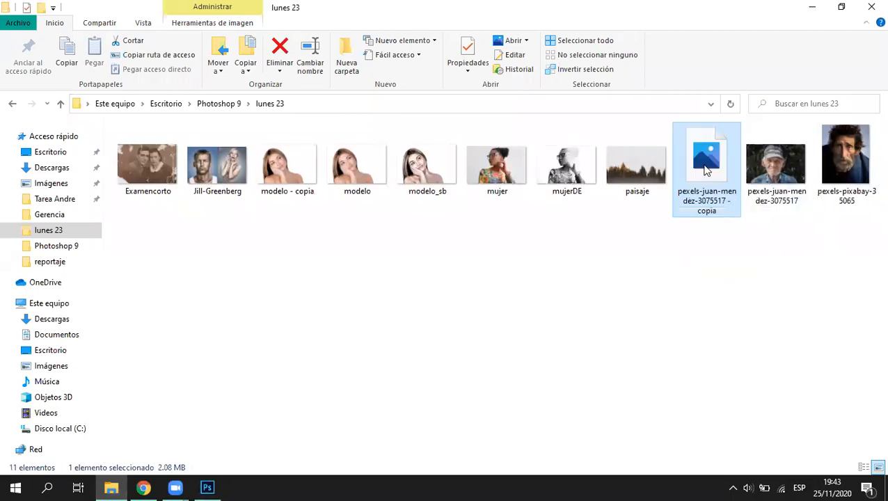
{"action": "key", "text": "alt+Tab"}
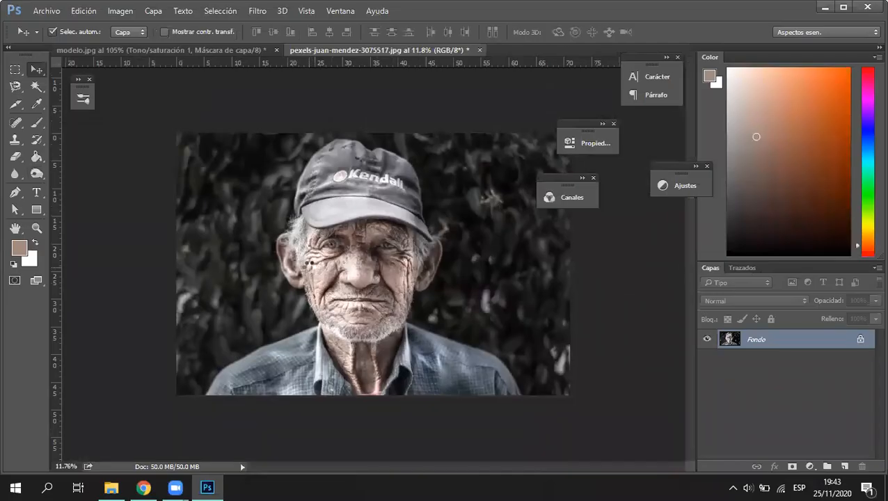
{"action": "left_click_drag", "start_coordinate": [307, 265], "coordinate": [308, 265]}
{"action": "key", "text": "Return"}
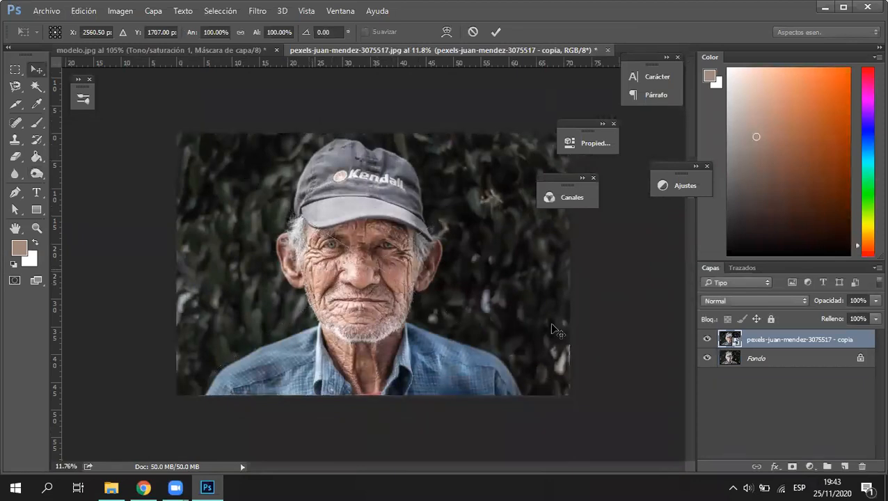
Compare the original with the retouched portrait by repeatedly hiding and showing the placed copy layer, leaving it hidden
{"action": "left_click", "coordinate": [708, 340]}
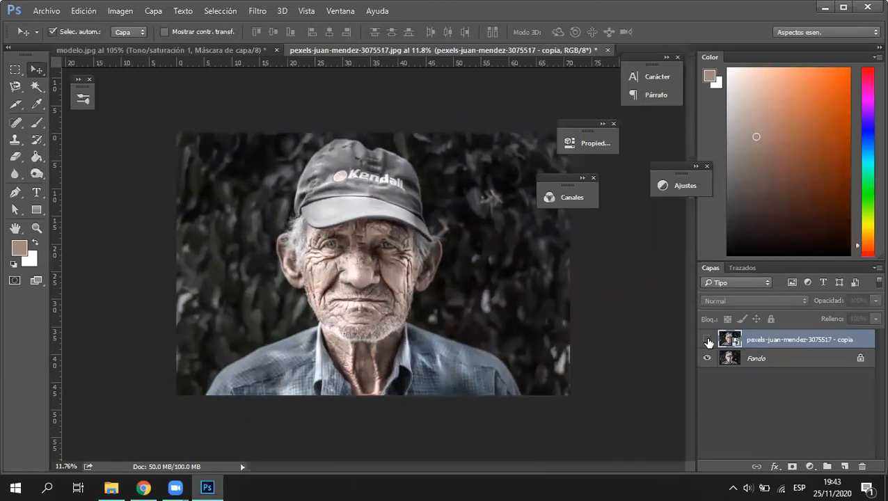
{"action": "left_click", "coordinate": [707, 340]}
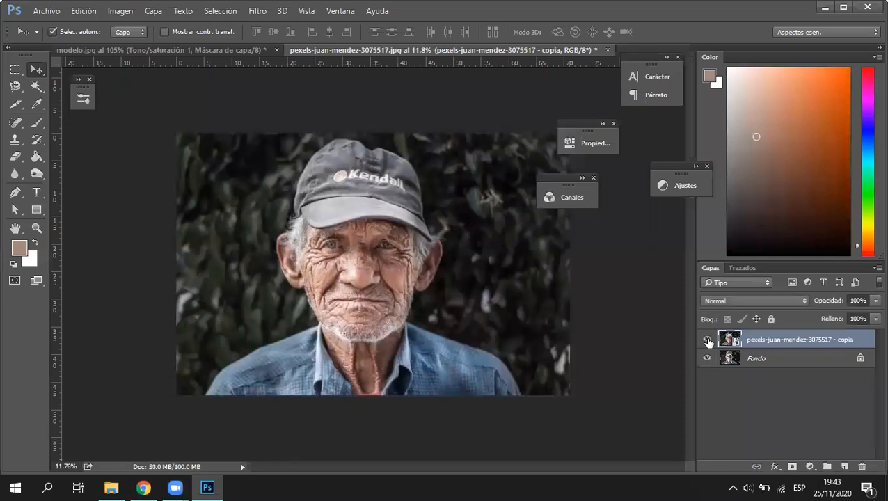
{"action": "left_click", "coordinate": [707, 340]}
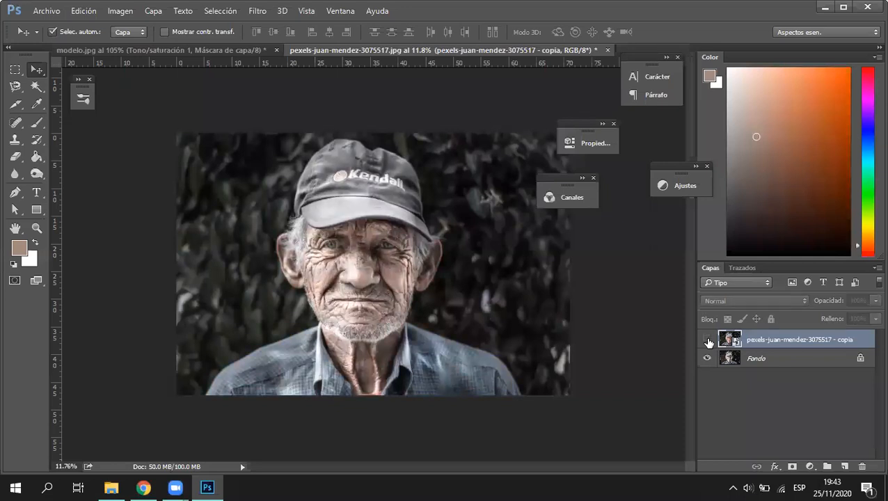
{"action": "left_click", "coordinate": [707, 340]}
{"action": "left_click", "coordinate": [707, 341]}
{"action": "left_click", "coordinate": [707, 340]}
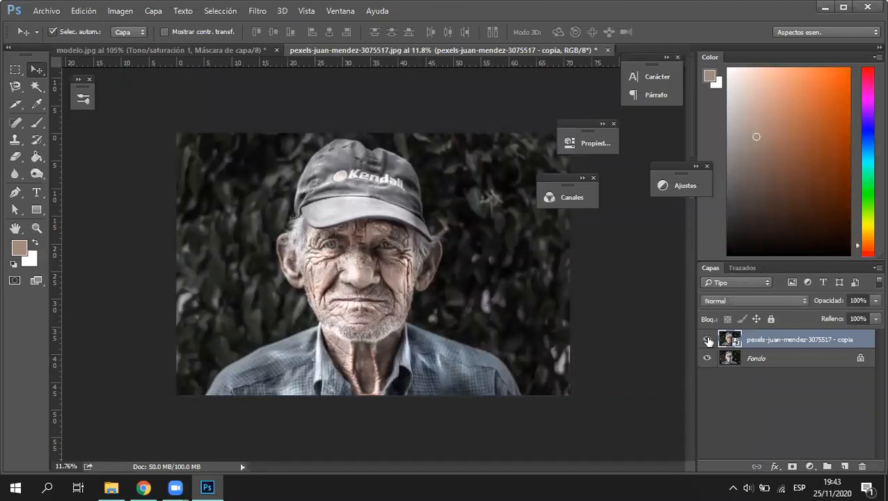
{"action": "left_click", "coordinate": [707, 340]}
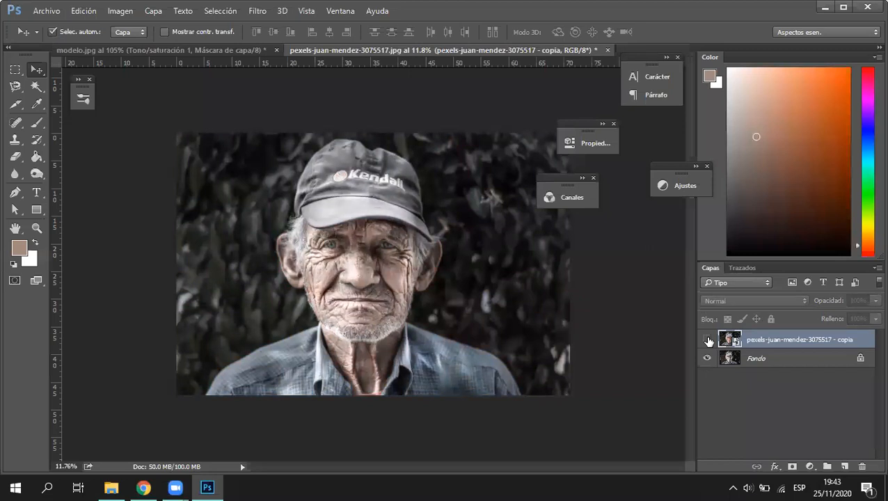
{"action": "left_click", "coordinate": [708, 341]}
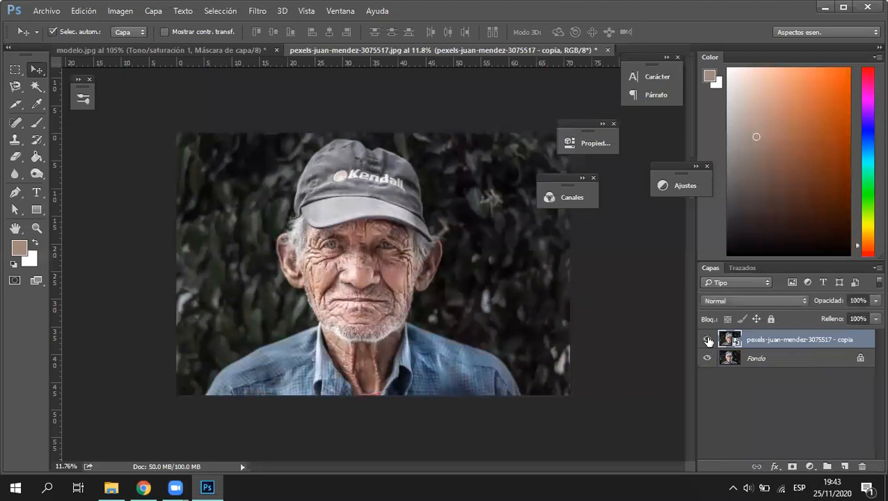
{"action": "left_click", "coordinate": [709, 341]}
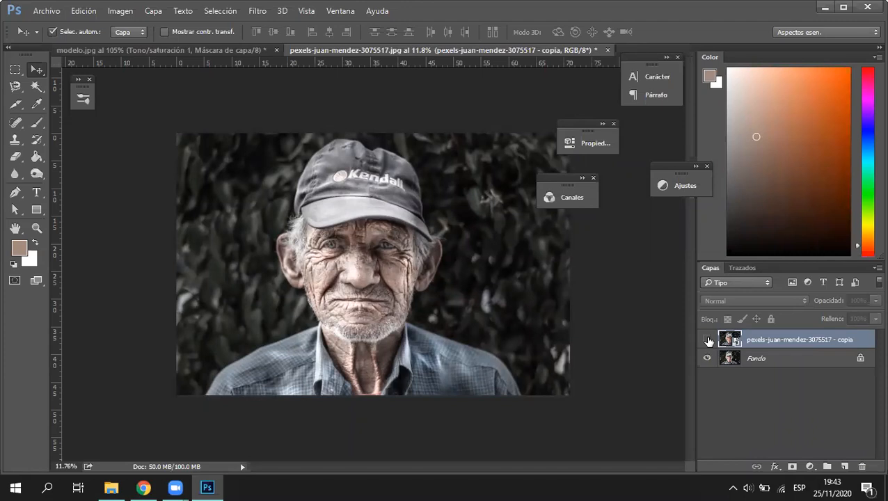
{"action": "left_click", "coordinate": [708, 340]}
{"action": "left_click", "coordinate": [709, 340]}
Return to the Burn tool and make the Fondo layer active for further darkening of the portrait
{"action": "left_click", "coordinate": [33, 176]}
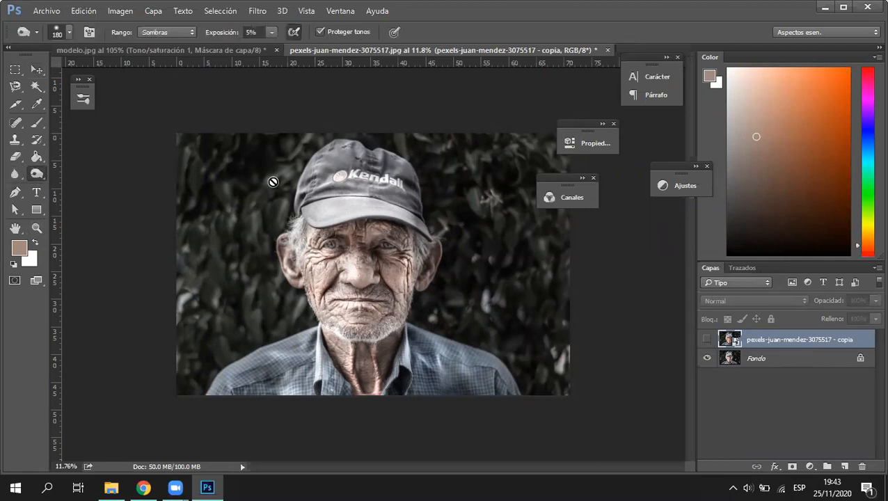
{"action": "left_click", "coordinate": [730, 359]}
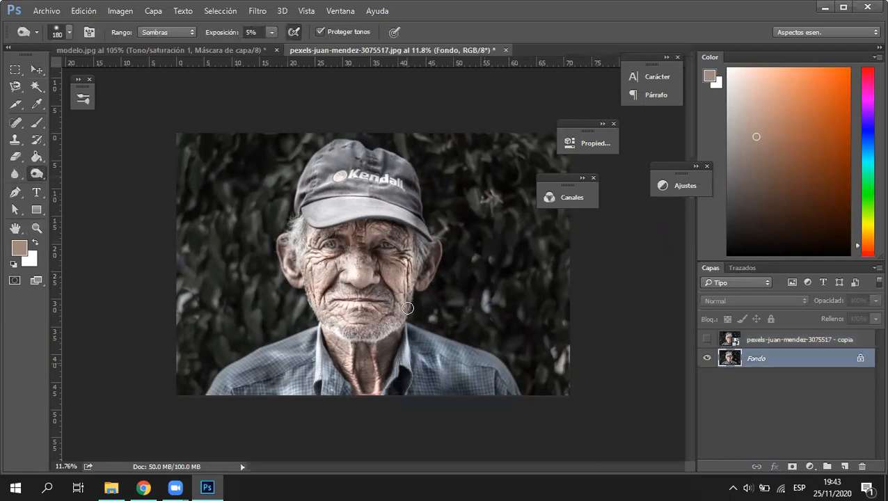